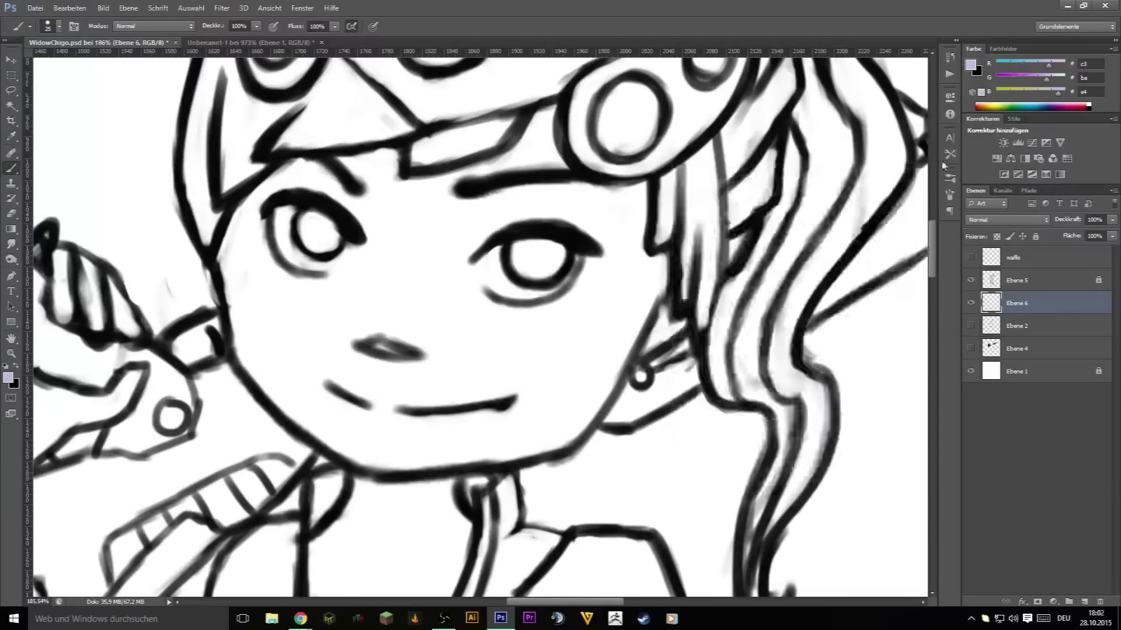
- Paint flat lavender skin over the face, neck and chest on Ebene 6 with a larger brush
right_click(671, 164)
left_click(409, 256)
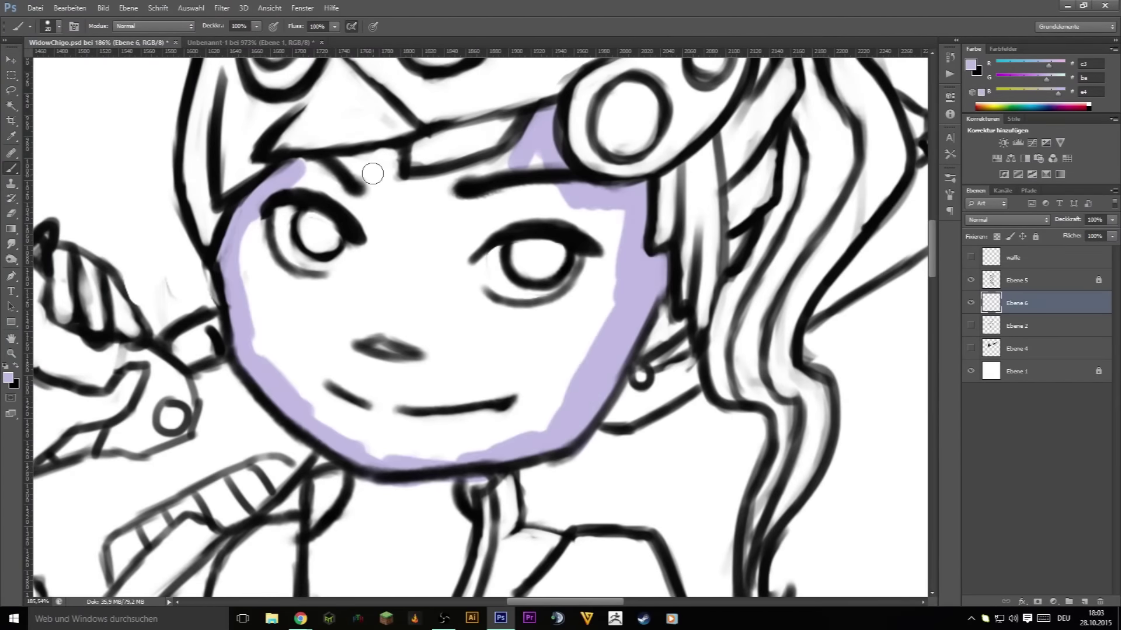
scroll(511, 168, "down", 5)
left_click_drag(461, 192, 403, 273)
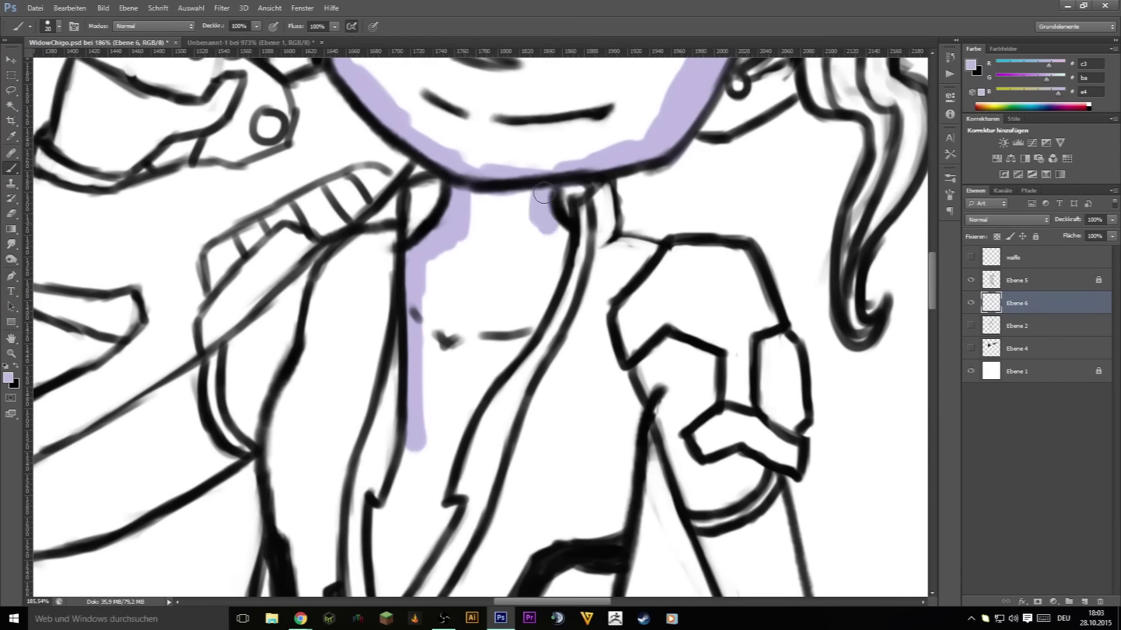
mouse_move(543, 192)
left_mouse_down()
mouse_move(388, 516)
mouse_move(487, 358)
left_mouse_up()
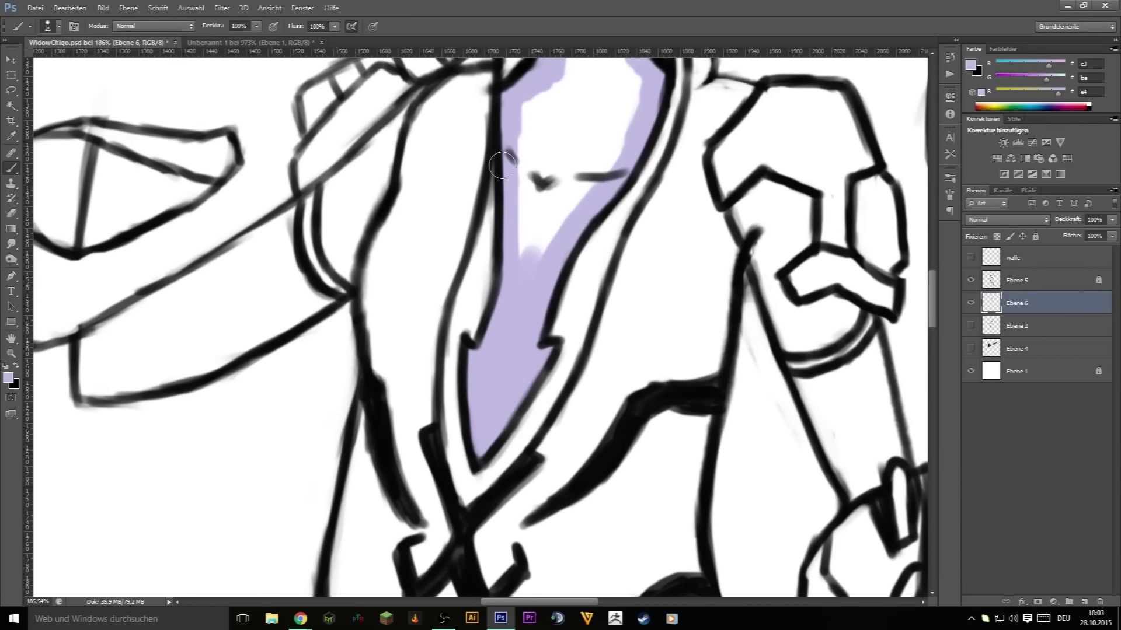
scroll(502, 166, "up", 5)
left_click_drag(525, 408, 585, 283)
scroll(585, 282, "up", 5)
key("bracketright")
key("bracketright")
key("bracketright")
mouse_move(463, 213)
left_mouse_down()
mouse_move(573, 360)
mouse_move(625, 200)
left_mouse_up()
- Paint lavender on both arms with a smaller brush, then bring up the reference lip photo
scroll(626, 201, "down", 5)
key("bracketleft")
key("bracketleft")
key("bracketleft")
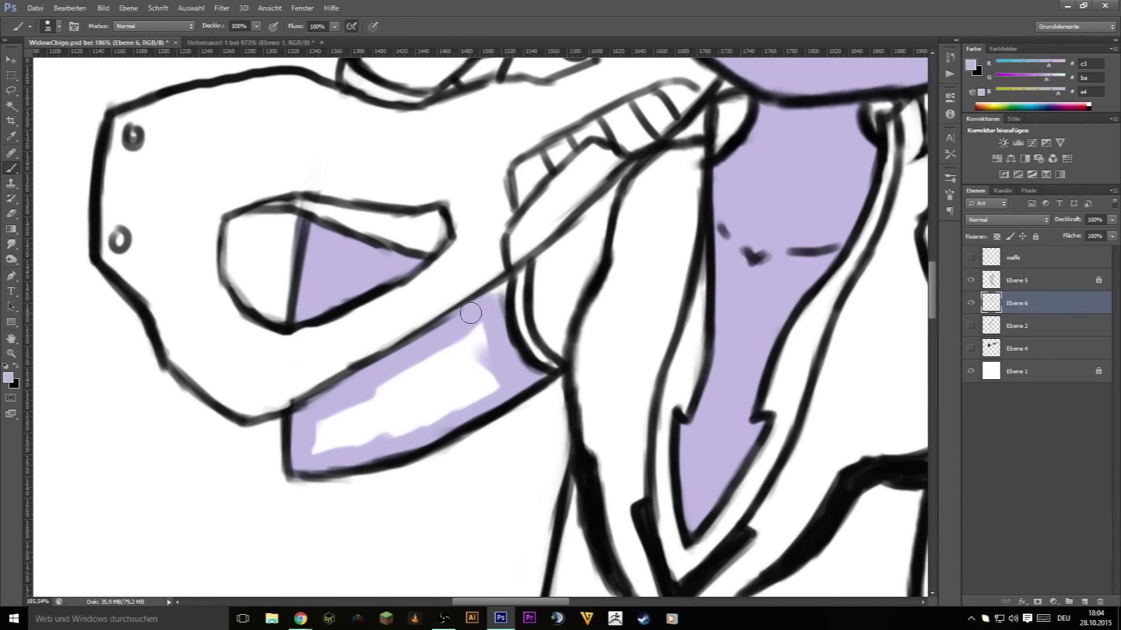
mouse_move(470, 313)
left_mouse_down()
mouse_move(358, 400)
mouse_move(483, 443)
left_mouse_up()
scroll(482, 443, "right", 5)
scroll(483, 443, "up", 1)
key("bracketleft")
key("bracketleft")
left_click_drag(572, 377, 588, 317)
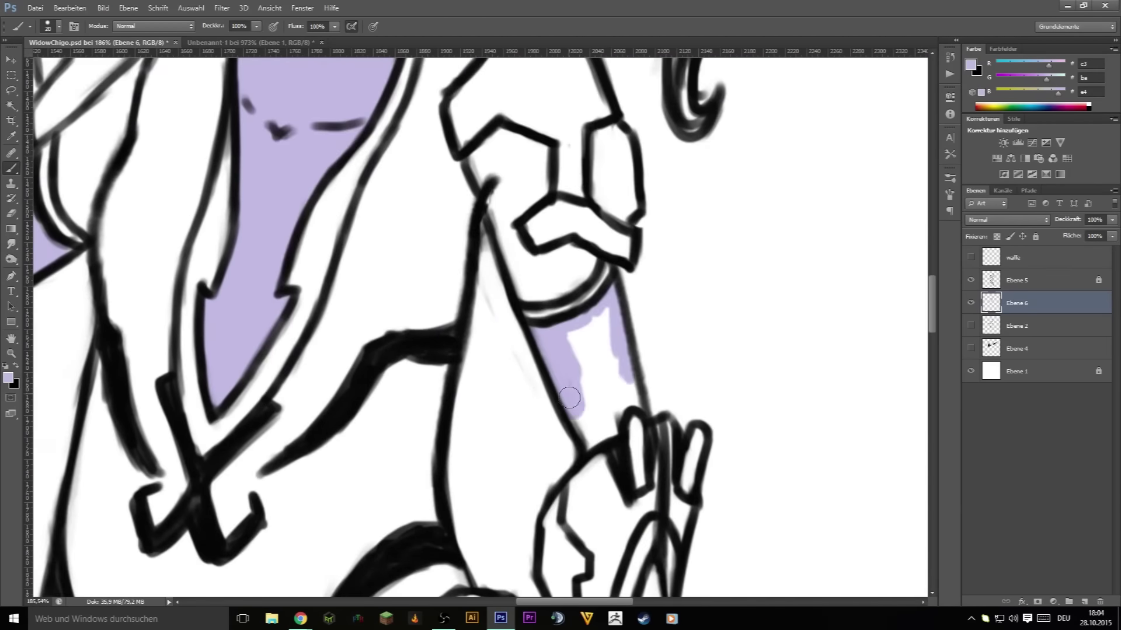
scroll(644, 436, "down", 3)
key("ctrl+Tab")
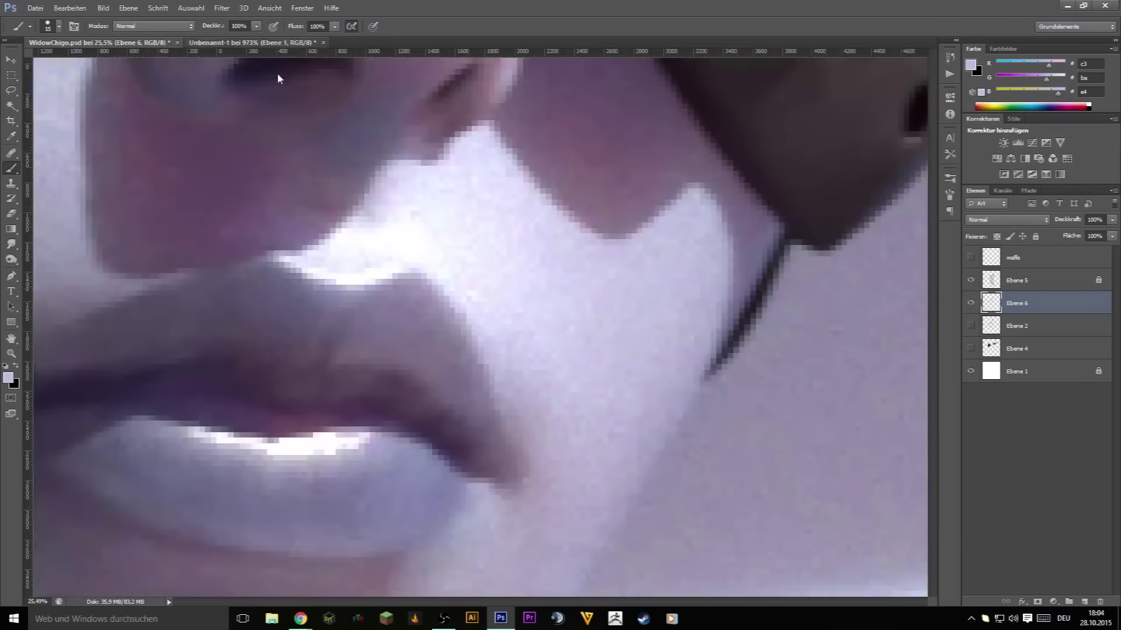
- Eyedropper the suit pink from the reference photo and return to the WidowChigo drawing
left_click(153, 27)
key("i")
left_click(620, 150)
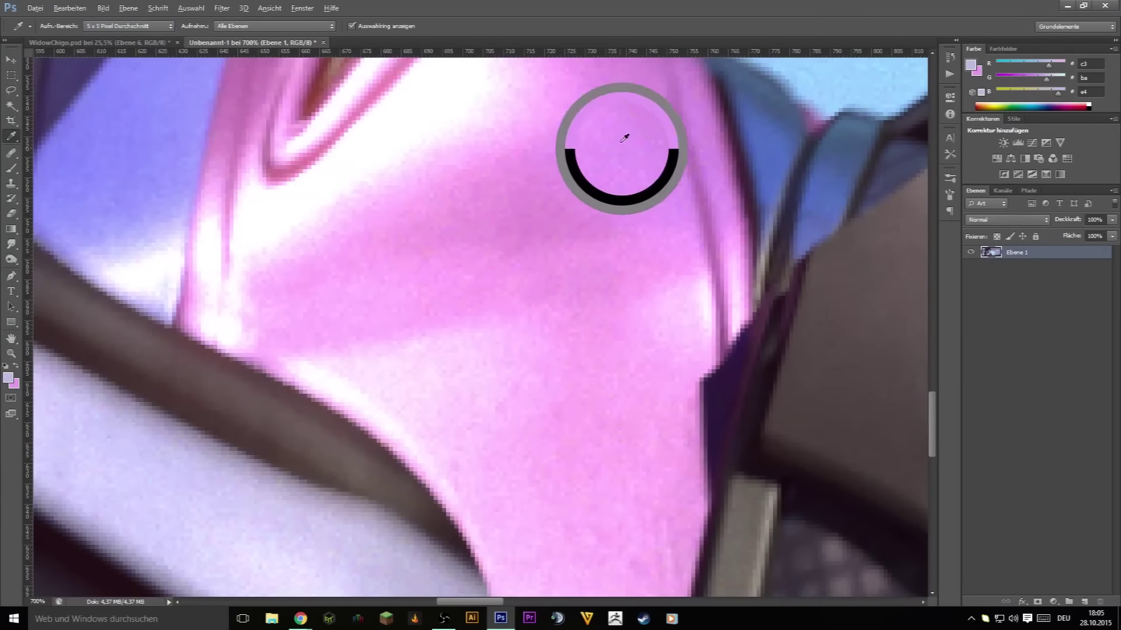
key("ctrl+Tab")
scroll(484, 293, "up", 3)
key("b")
- Add a new layer for the suit and rename the lavender layer to Skin
left_click(1084, 601)
double_click(1017, 325)
type("Skinn")
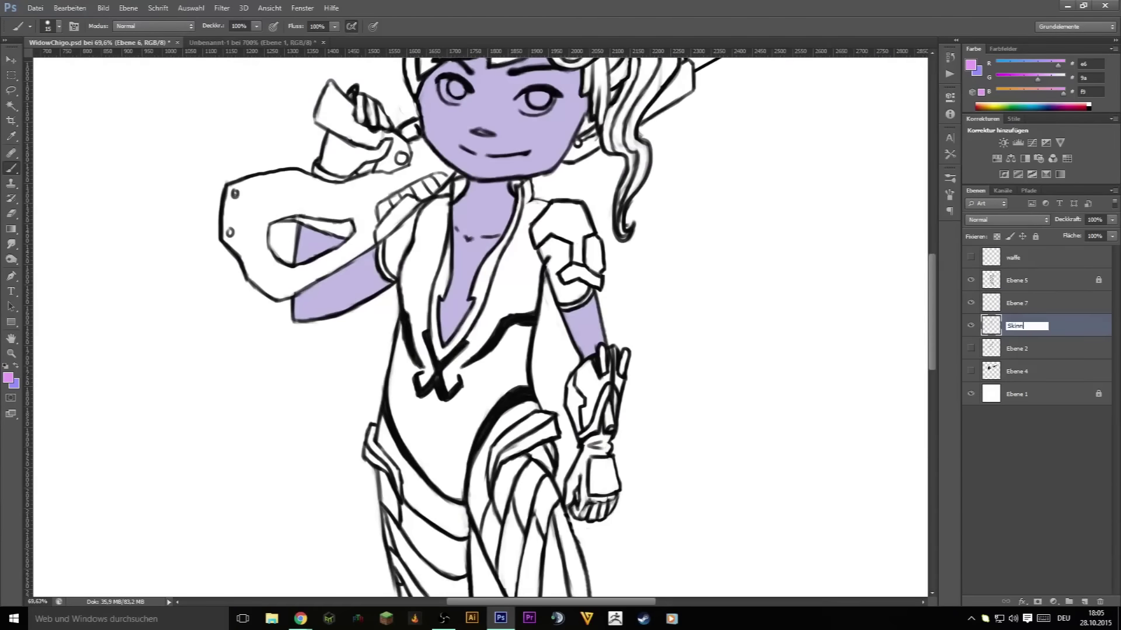
type("Skin")
key("Return")
left_click(1015, 303)
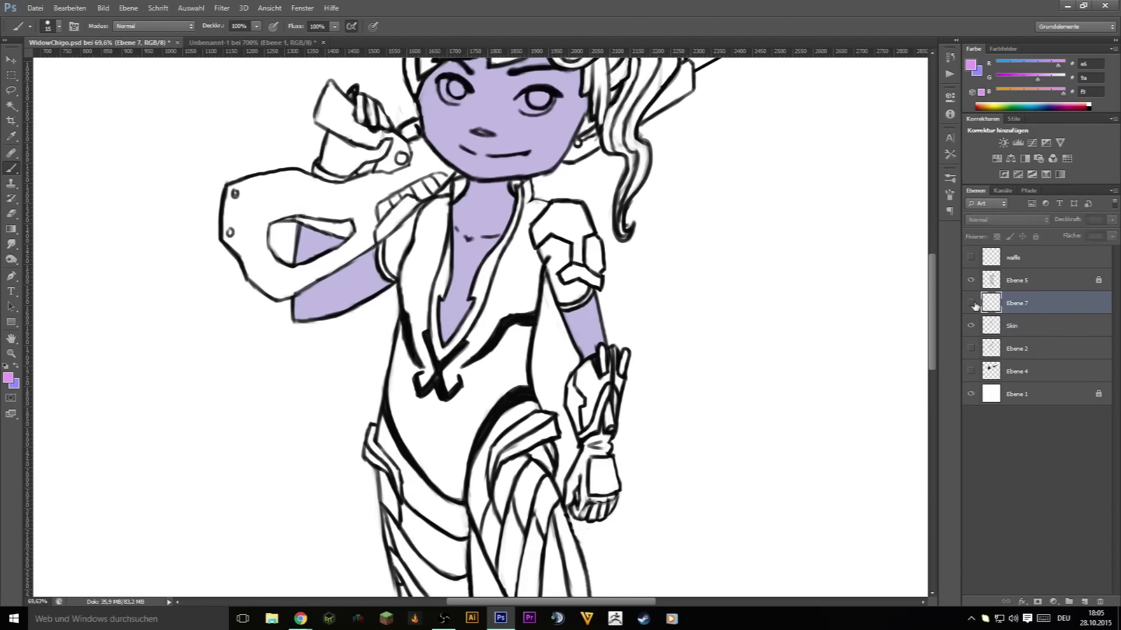
- Paint pink along the suit's neck edge and both straps
scroll(478, 245, "up", 3)
left_click_drag(544, 177, 461, 358)
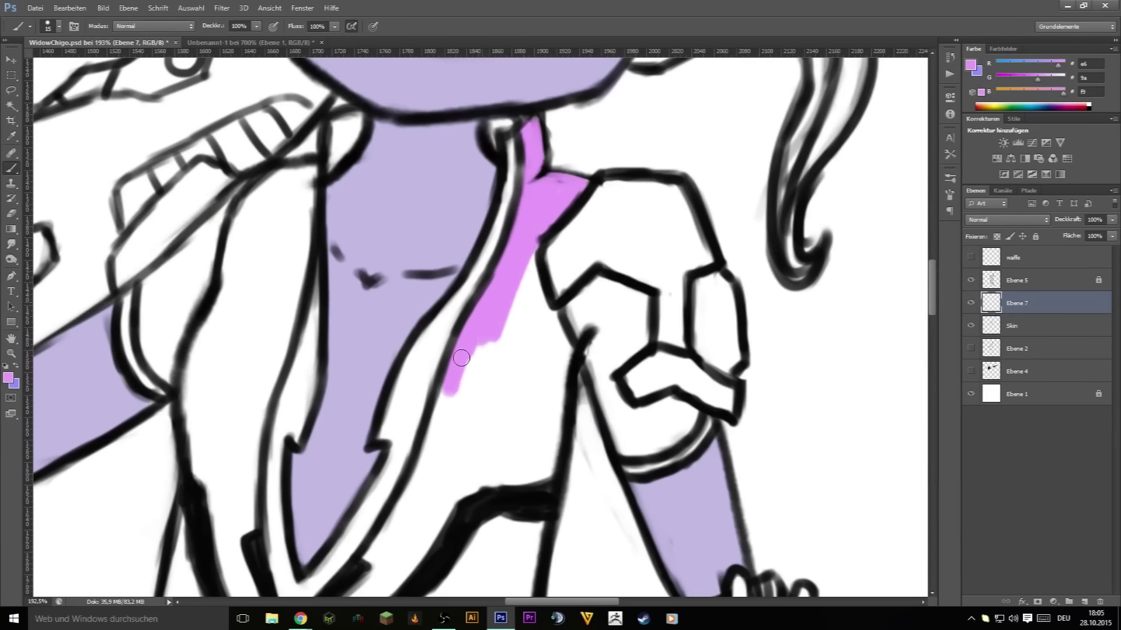
left_click_drag(537, 228, 435, 434)
left_click_drag(356, 199, 338, 362)
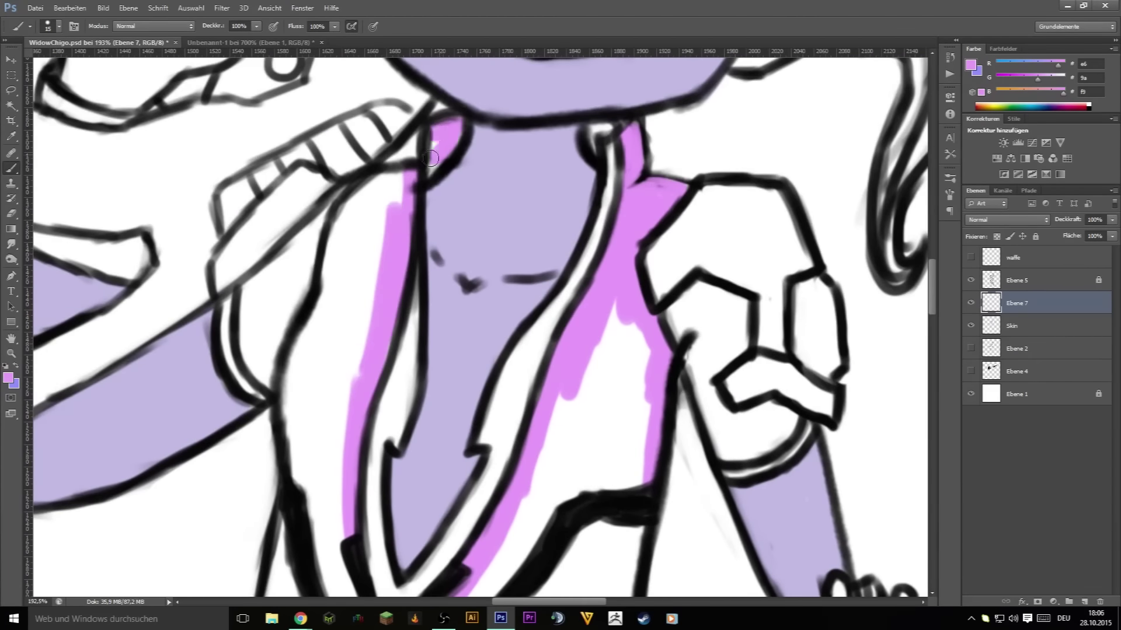
mouse_move(394, 185)
left_mouse_down()
mouse_move(289, 507)
mouse_move(362, 350)
left_mouse_up()
key("bracketright")
key("bracketright")
key("bracketright")
scroll(362, 350, "down", 5)
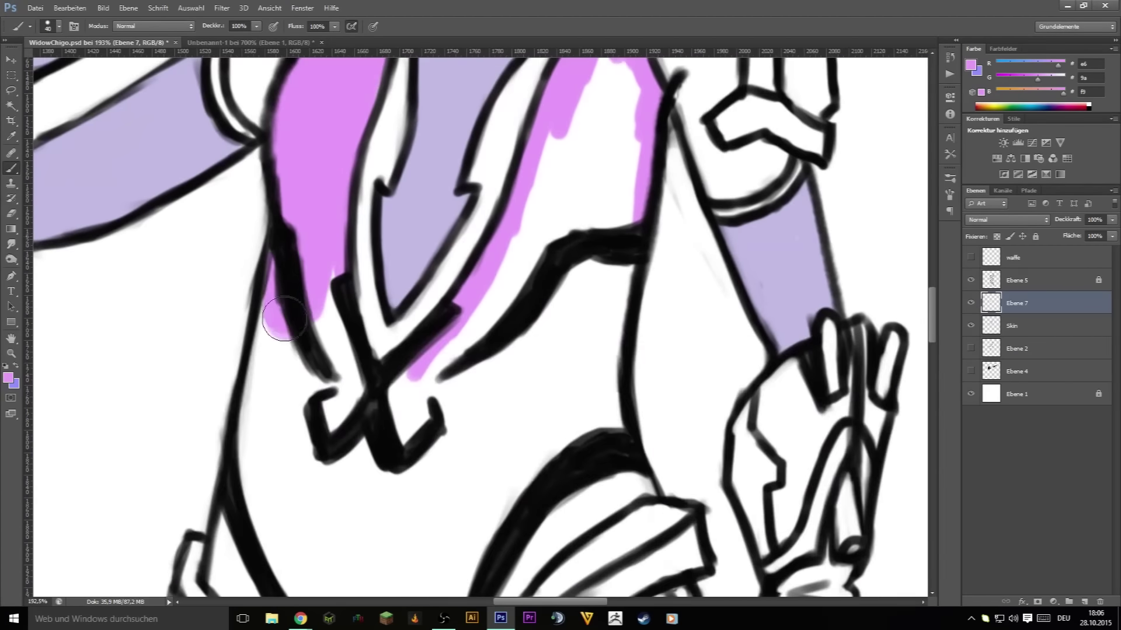
left_click_drag(271, 251, 266, 514)
left_click_drag(338, 274, 359, 419)
scroll(359, 419, "down", 5)
key("bracketleft")
key("bracketleft")
key("bracketleft")
- Fill the remaining white gaps in the suit torso with pink, including the hip strap
left_click_drag(580, 198, 621, 259)
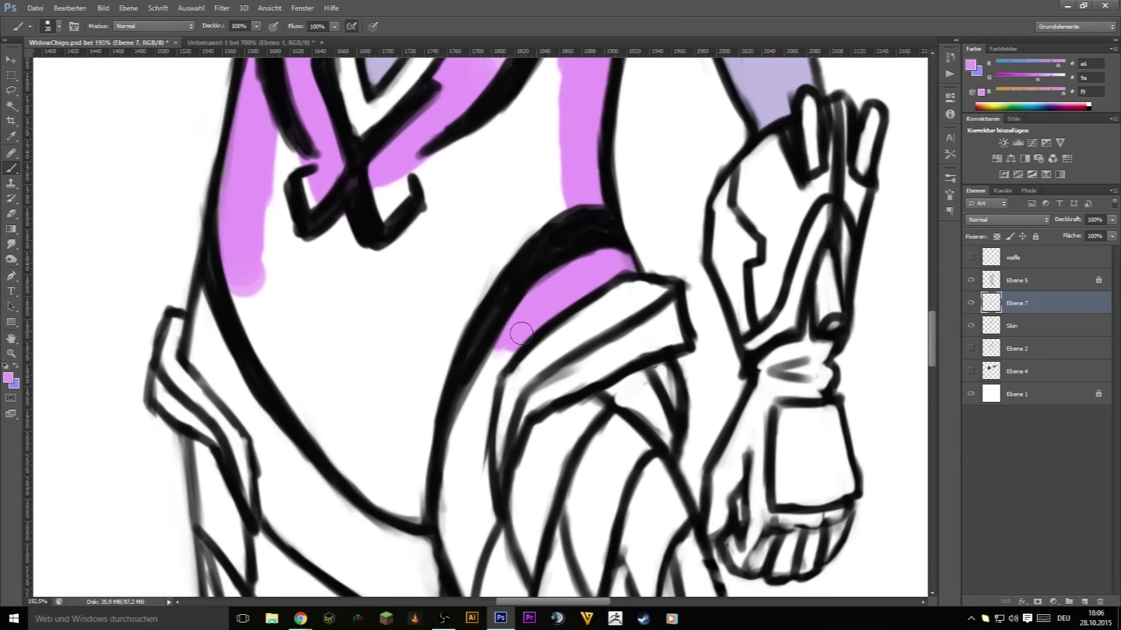
scroll(522, 334, "down", 4)
key("bracketleft")
left_click_drag(496, 286, 514, 406)
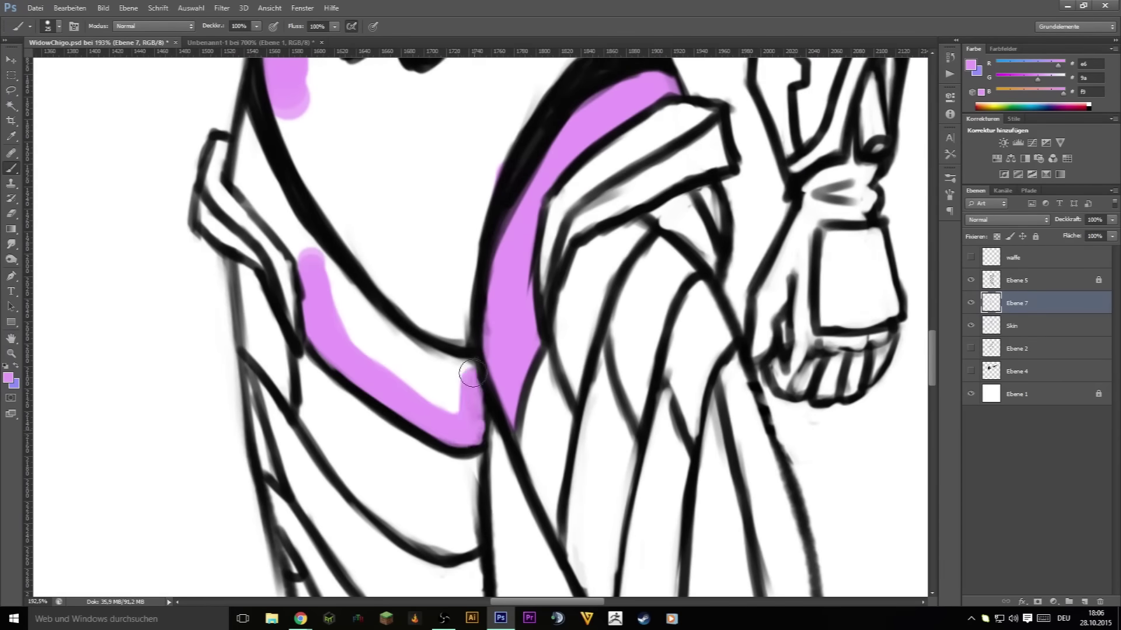
scroll(473, 372, "up", 5)
left_click_drag(379, 327, 461, 502)
scroll(455, 409, "up", 5)
key("bracketright")
key("bracketright")
key("bracketright")
scroll(675, 101, "up", 1)
left_click_drag(642, 146, 682, 212)
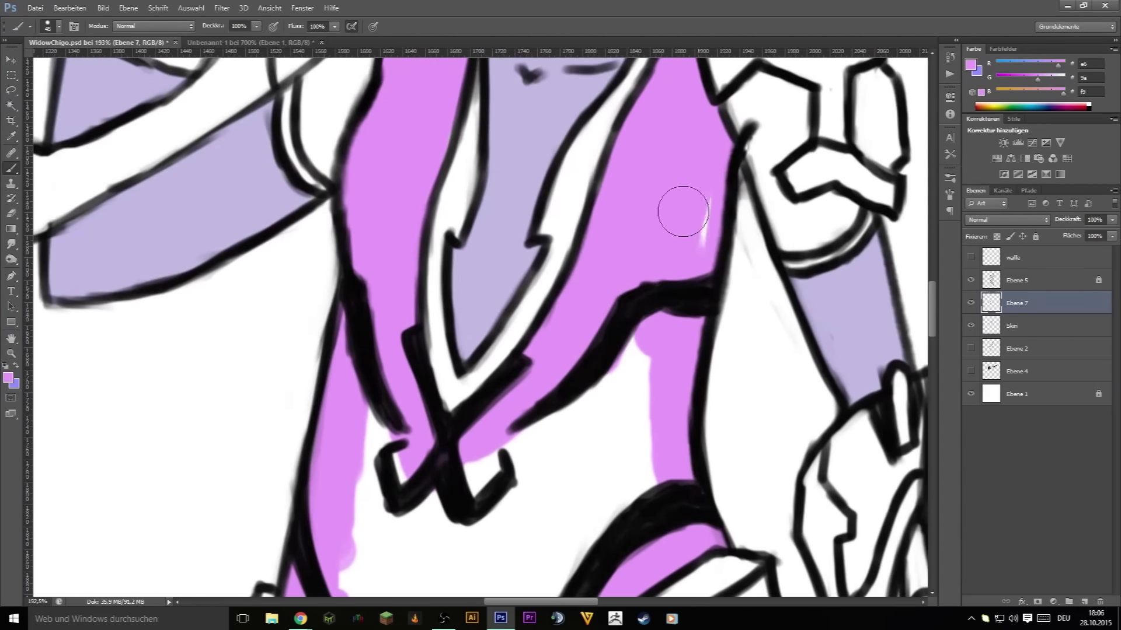
scroll(683, 211, "down", 3)
mouse_move(613, 257)
left_mouse_down()
mouse_move(520, 387)
mouse_move(400, 307)
left_mouse_up()
- Hide and re-show the line art layer to check the pink fill
left_click(971, 281)
scroll(487, 422, "down", 2)
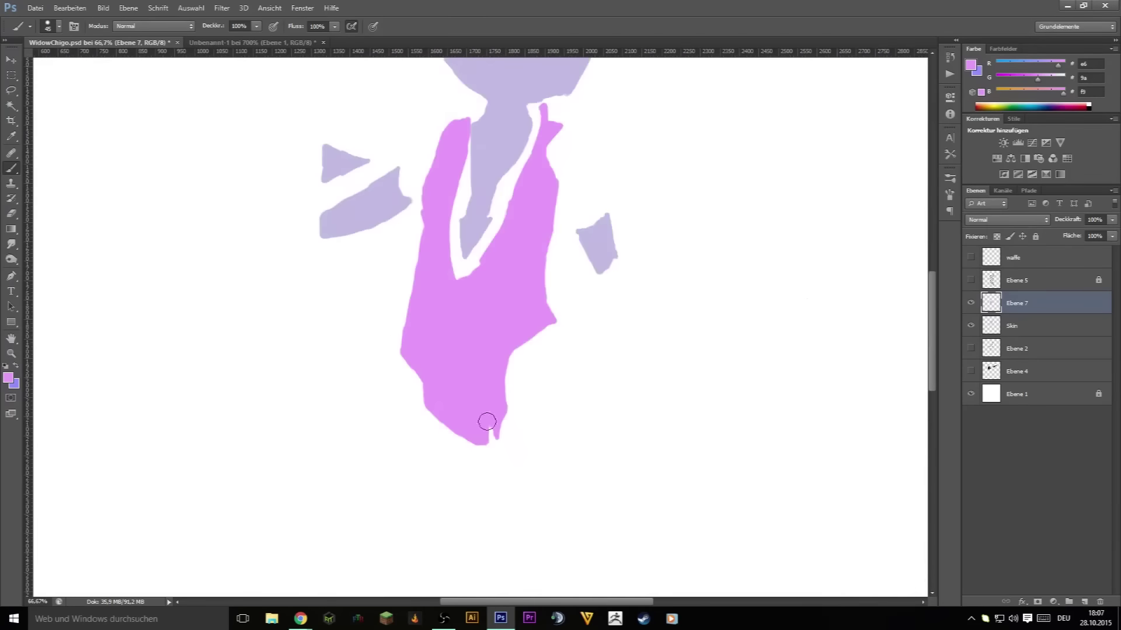
scroll(584, 350, "up", 2)
left_click(971, 280)
scroll(675, 350, "up", 2)
- Add a new layer for the suit trim and name it AnzugBlau
scroll(851, 239, "up", 2)
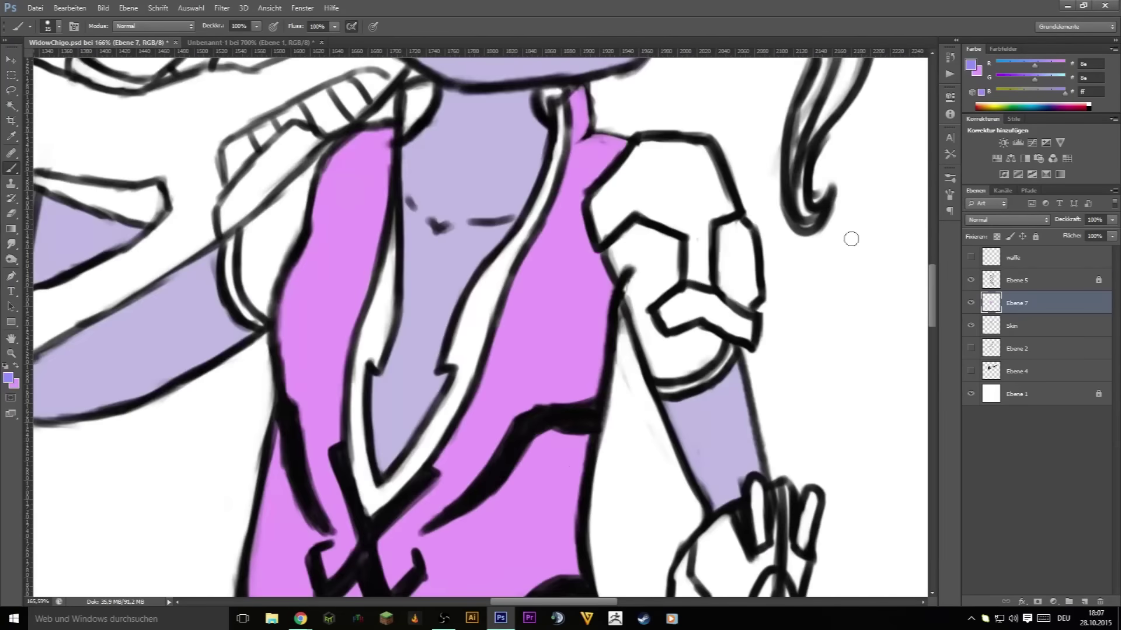
key("ctrl+shift+alt+n")
double_click(1012, 311)
double_click(1017, 303)
type("AnzugBlau")
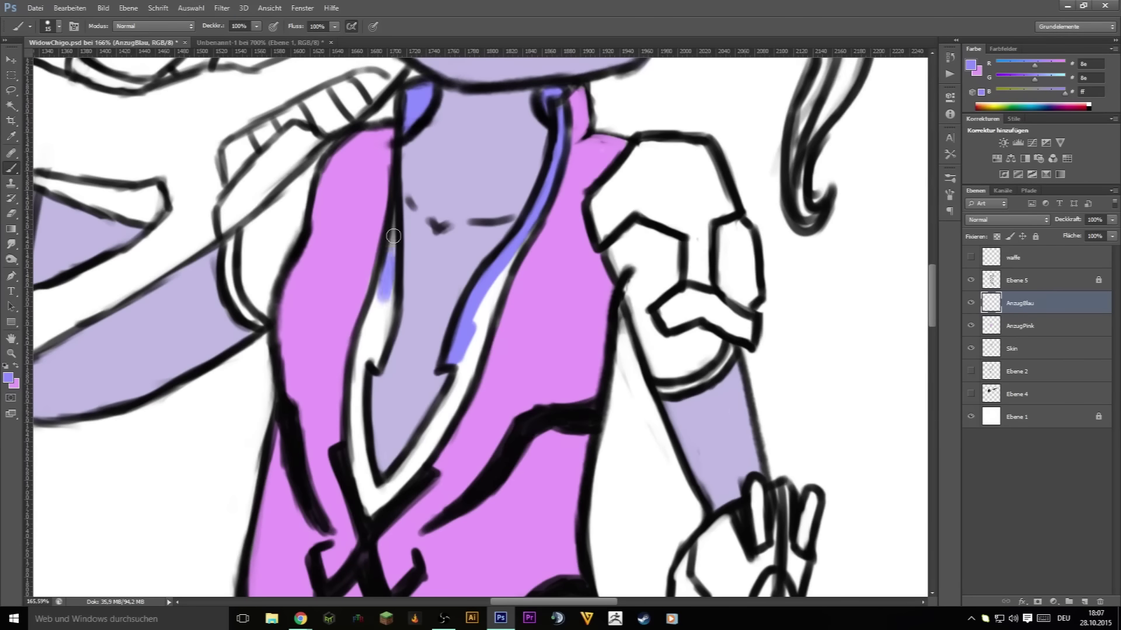
- Paint blue trim along the collar edges, checking the reference photo
left_click_drag(394, 491, 444, 412)
scroll(543, 370, "down", 1)
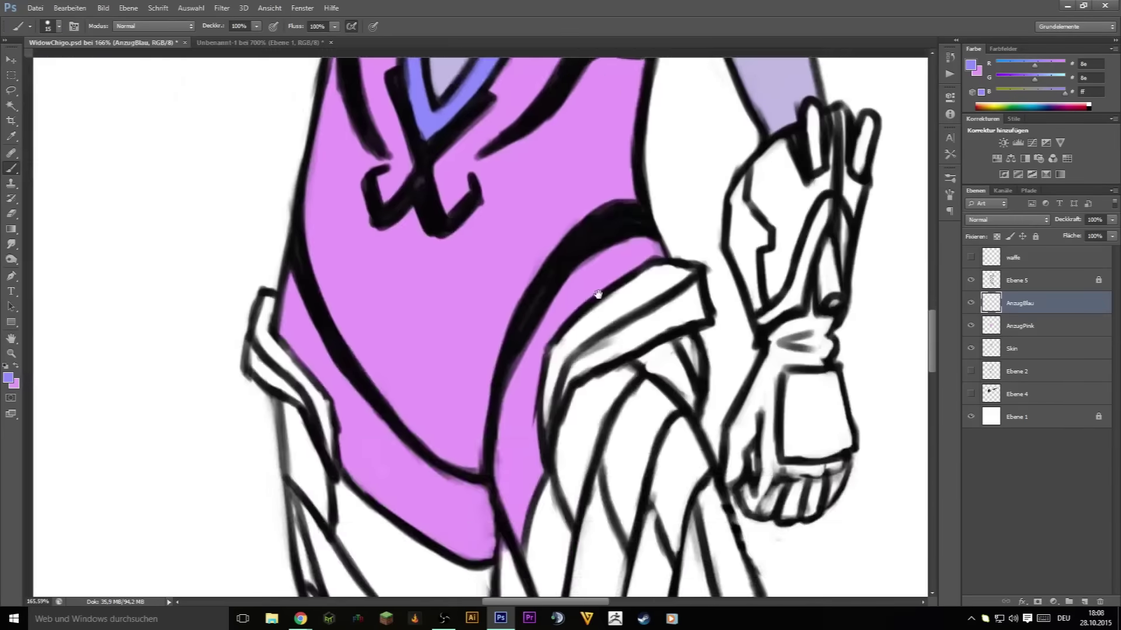
scroll(543, 370, "down", 1)
key("ctrl+Tab")
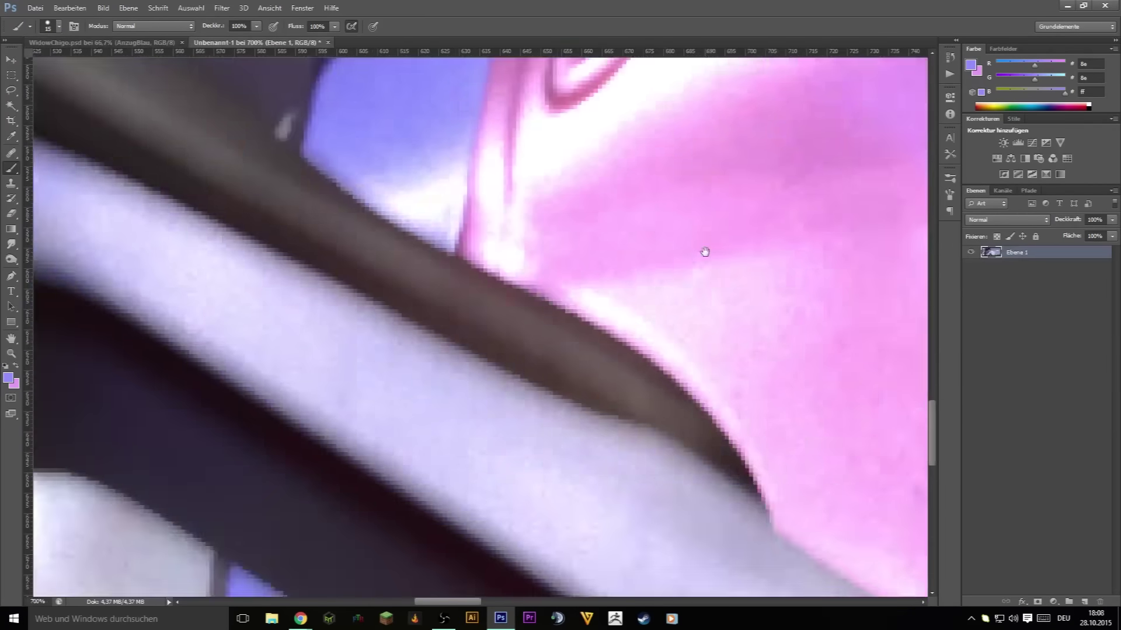
scroll(706, 250, "down", 2)
key("ctrl+Tab")
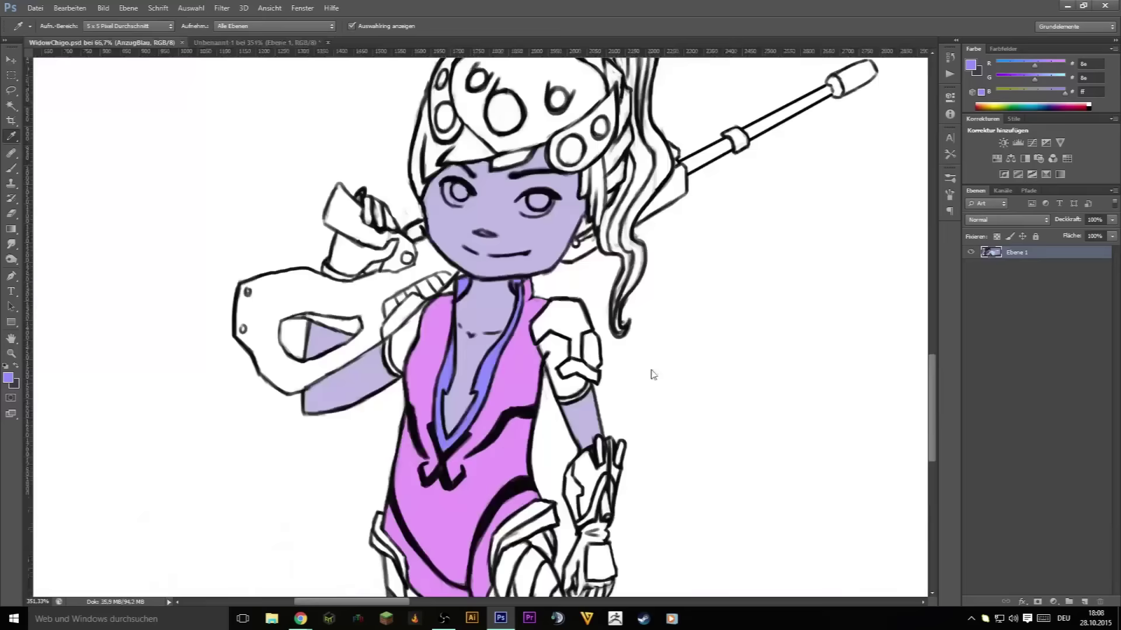
key("b")
scroll(650, 375, "up", 2)
scroll(316, 83, "up", 2)
- Paint the shoulder sleeves dark, covering their white highlights
left_click_drag(384, 196, 516, 415)
left_click_drag(552, 380, 467, 373)
scroll(423, 327, "left", 10)
scroll(423, 327, "up", 2)
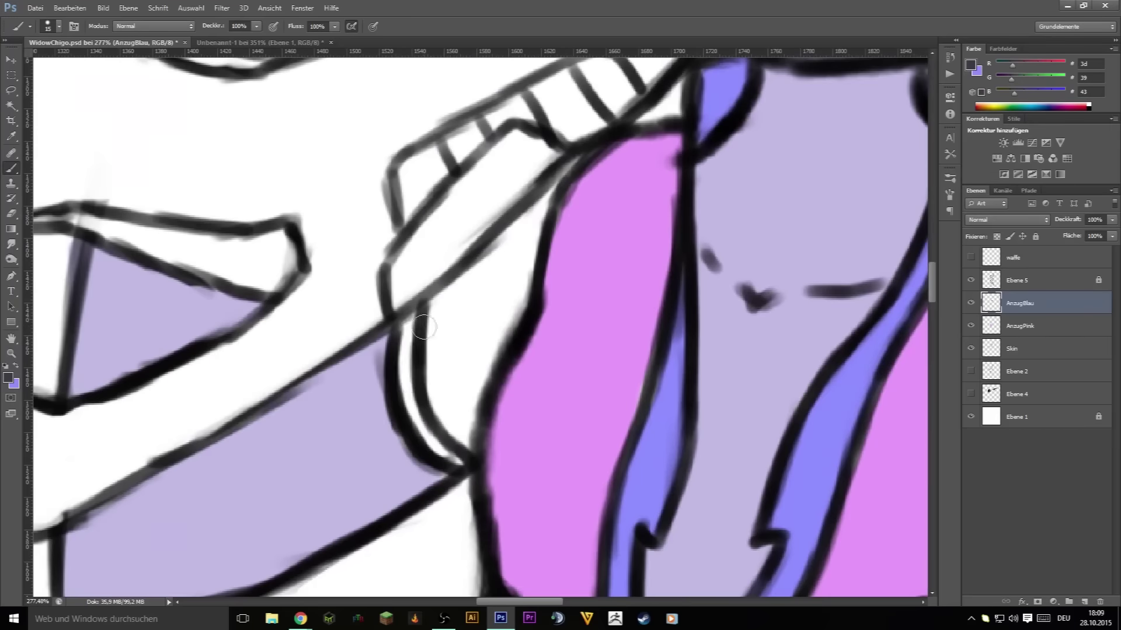
mouse_move(441, 296)
left_mouse_down()
mouse_move(528, 250)
mouse_move(430, 325)
left_mouse_up()
scroll(640, 389, "down", 4)
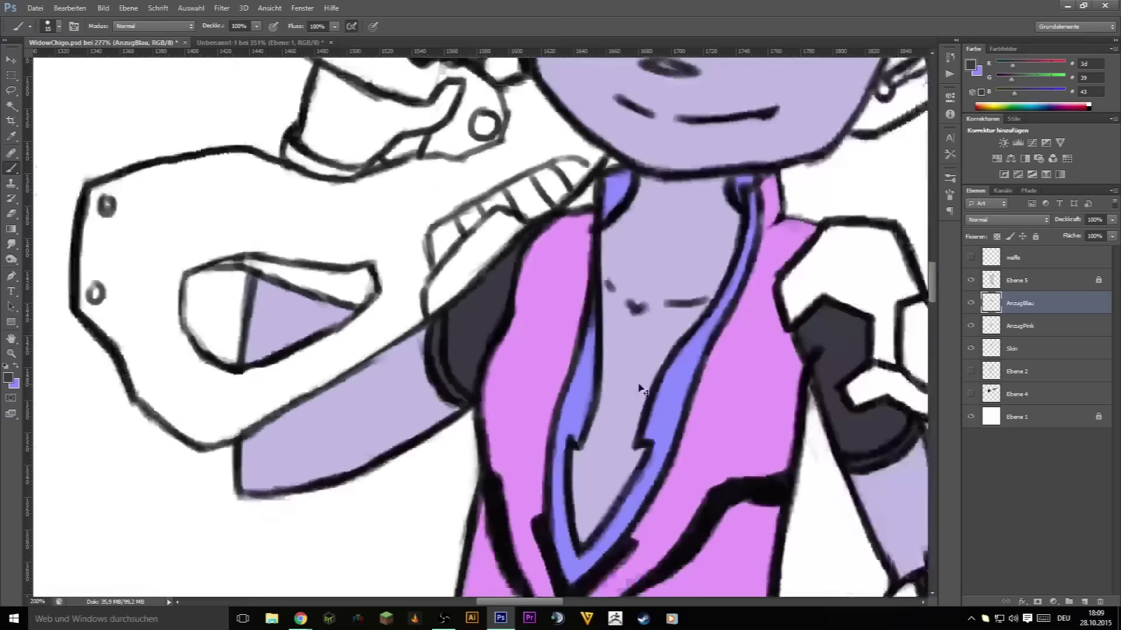
scroll(602, 591, "down", 2)
scroll(618, 360, "up", 4)
- Select the sleeves and raise Hue/Saturation saturation to +80 so they turn purple
key("m")
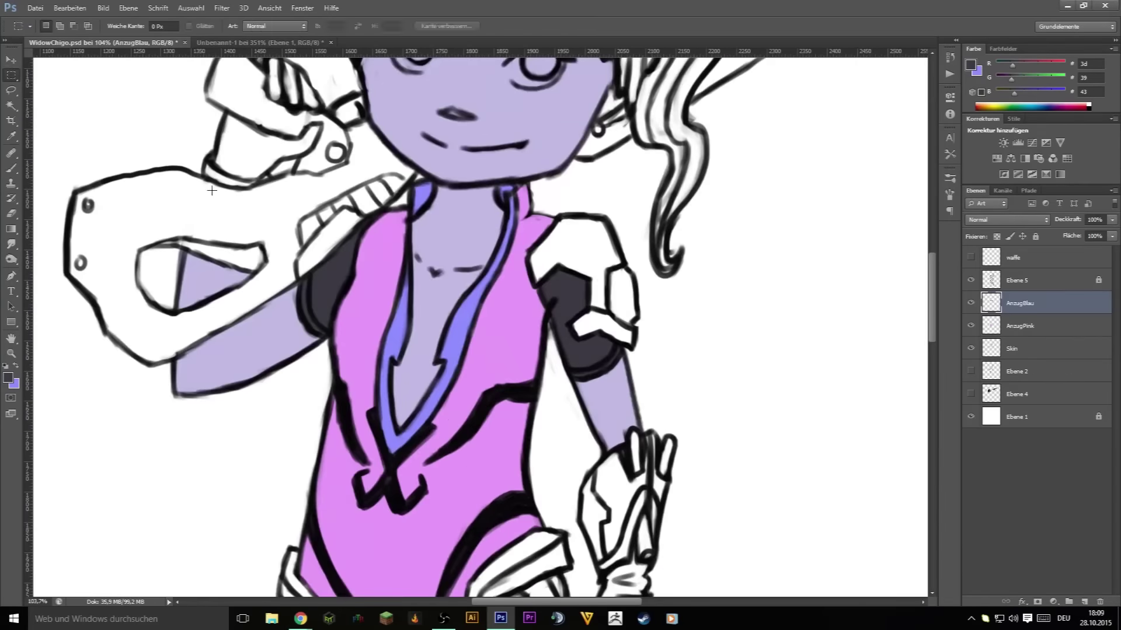
left_click_drag(625, 233, 540, 216)
left_click(103, 7)
left_click(300, 101)
left_click_drag(872, 276, 909, 276)
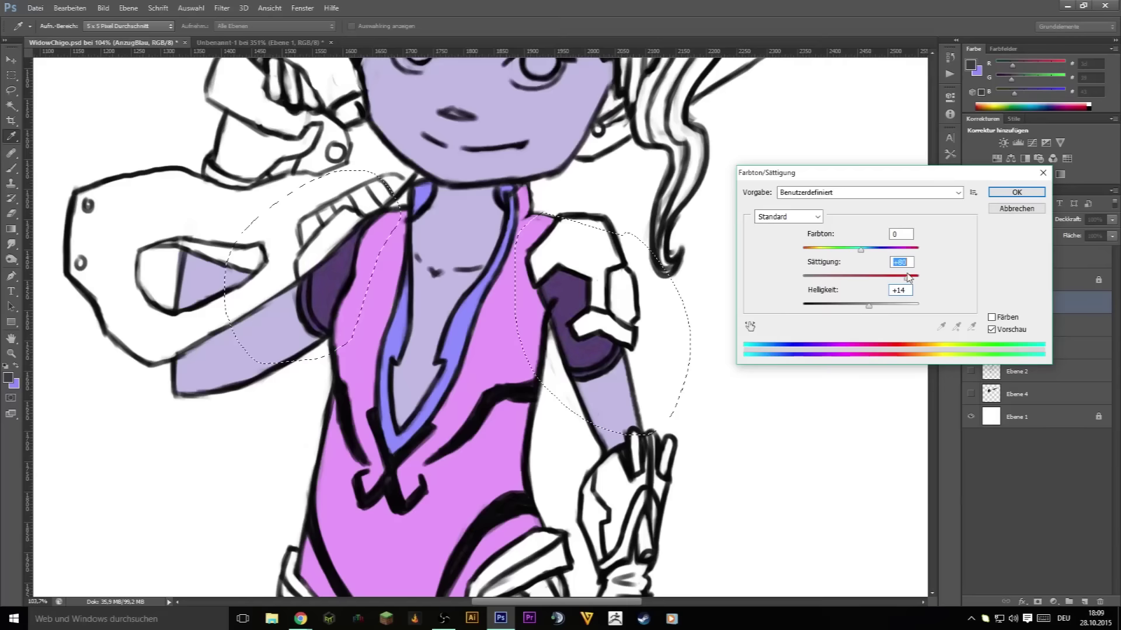
key("Return")
key("b")
scroll(645, 375, "down", 5)
scroll(596, 138, "up", 3)
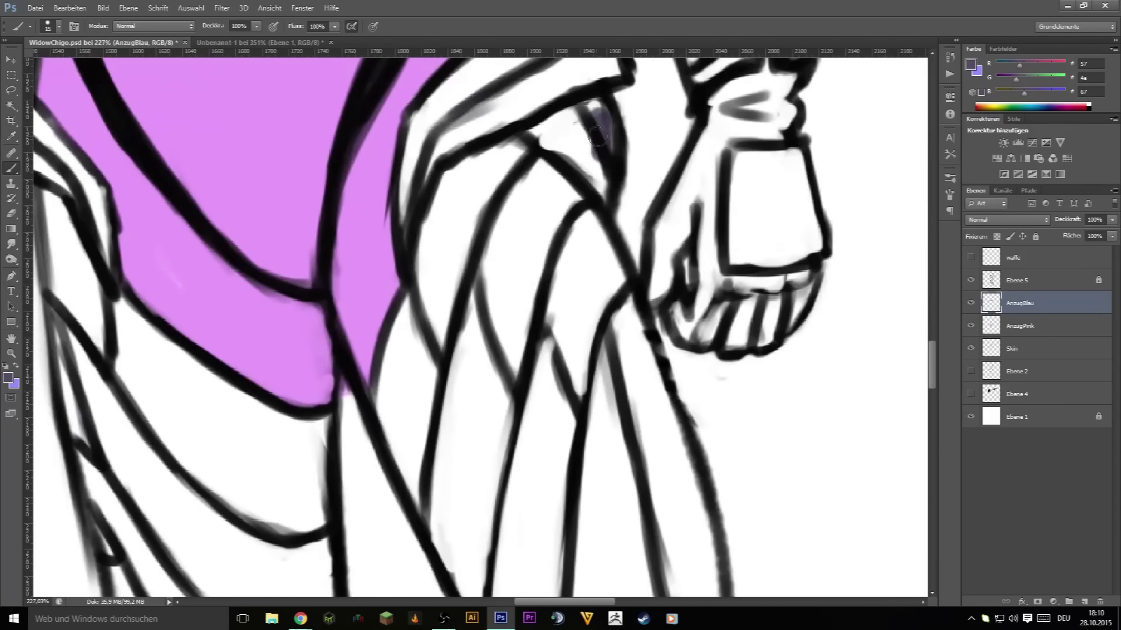
- Fill the right leg panel folds with dark purple
left_click_drag(454, 174, 403, 514)
scroll(408, 350, "down", 5)
scroll(458, 257, "down", 1)
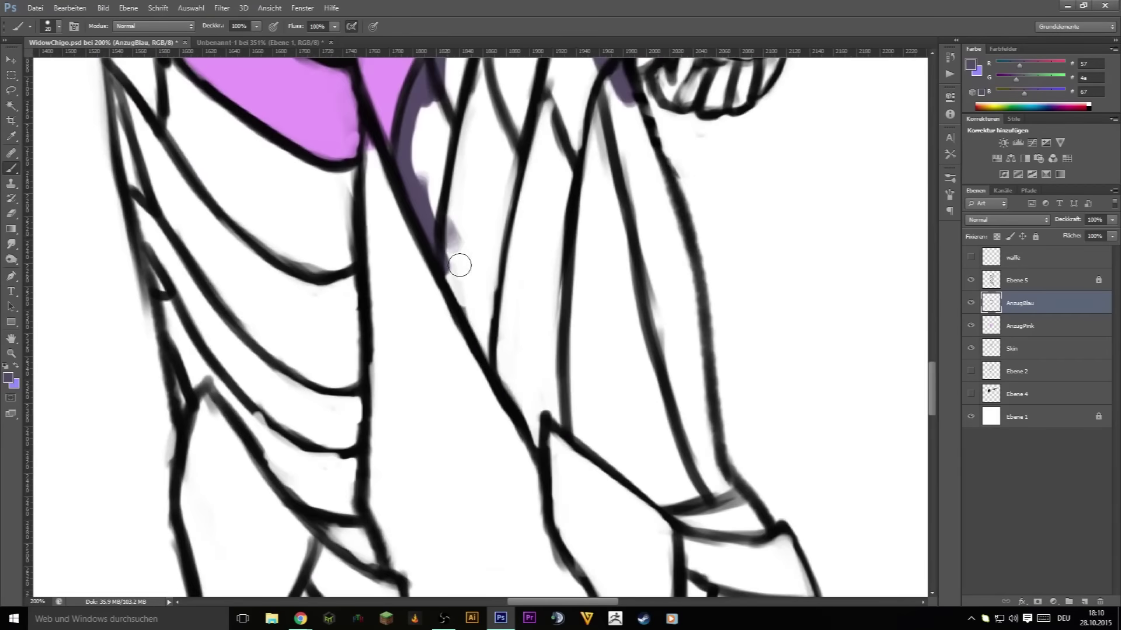
mouse_move(446, 216)
left_mouse_down()
mouse_move(544, 413)
mouse_move(657, 485)
mouse_move(636, 106)
left_mouse_up()
key("bracketright")
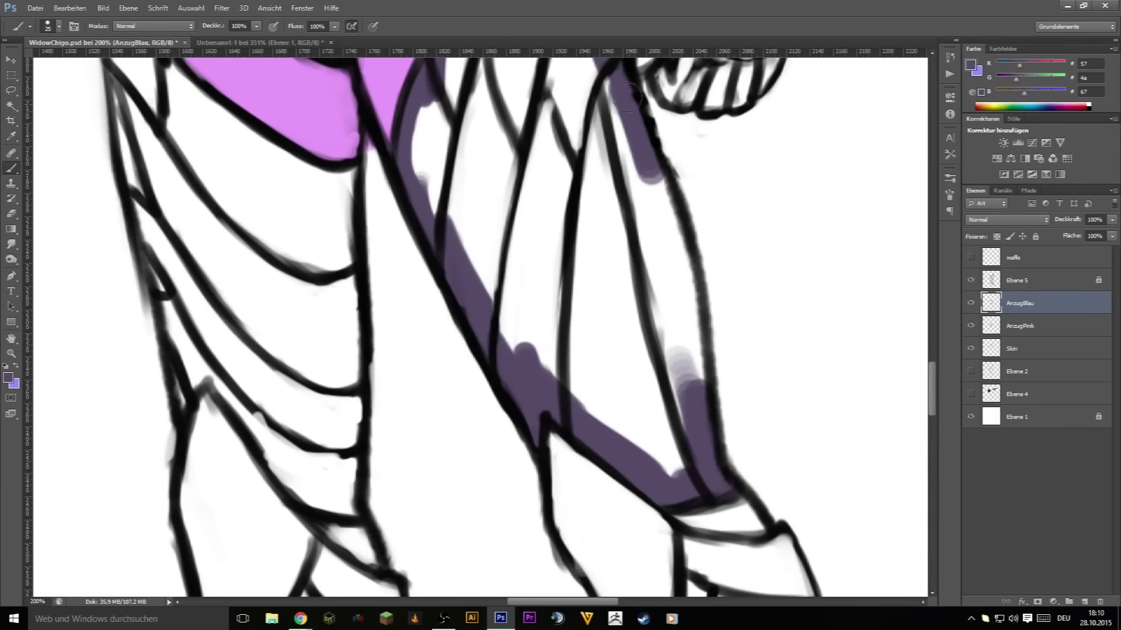
scroll(609, 358, "down", 3)
key("bracketright")
key("bracketright")
left_click_drag(484, 280, 578, 514)
scroll(537, 240, "down", 2)
left_click_drag(538, 239, 584, 491)
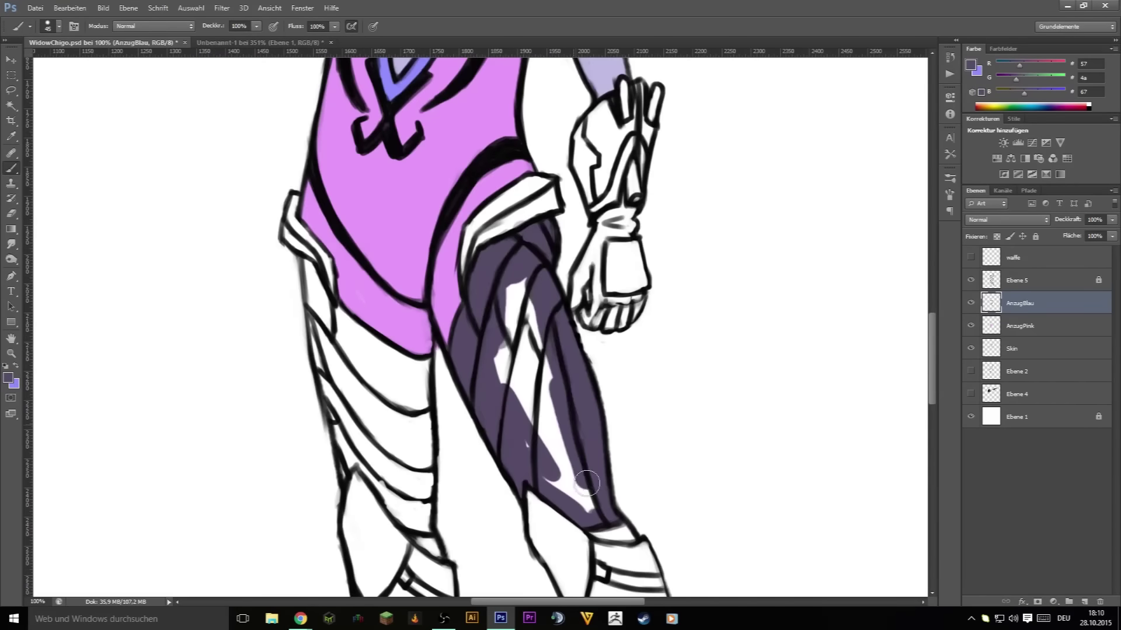
left_click_drag(514, 275, 560, 473)
- Fill the left leg panel folds with dark purple using a smaller brush
scroll(408, 233, "up", 2)
scroll(378, 175, "up", 2)
key("bracketleft")
key("bracketleft")
key("bracketleft")
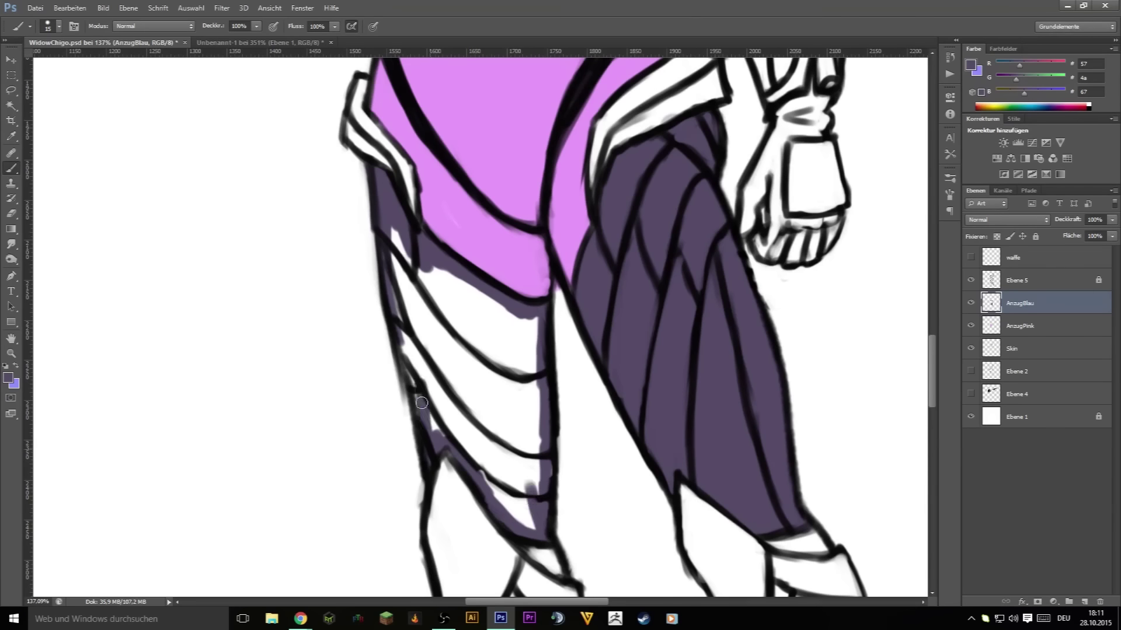
left_click_drag(394, 233, 484, 379)
left_click_drag(461, 280, 537, 525)
left_click_drag(429, 315, 519, 485)
key("bracketright")
key("bracketright")
scroll(671, 315, "down", 3)
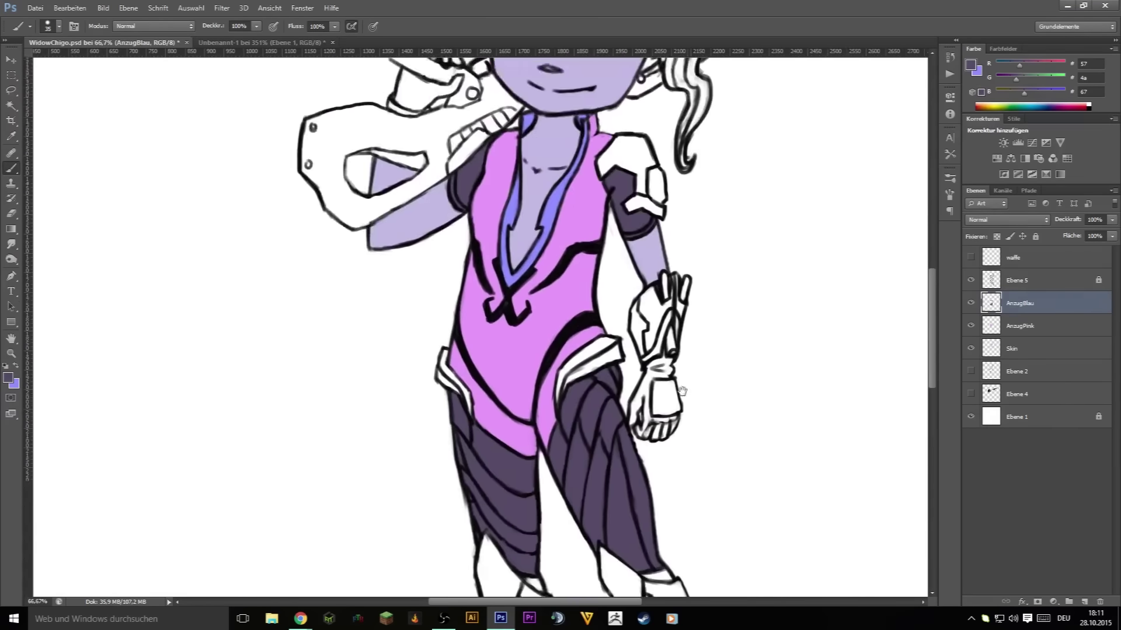
- Paint periwinkle onto the rifle piece behind the head with a small brush
left_click_drag(685, 79, 611, 313)
scroll(715, 330, "up", 5)
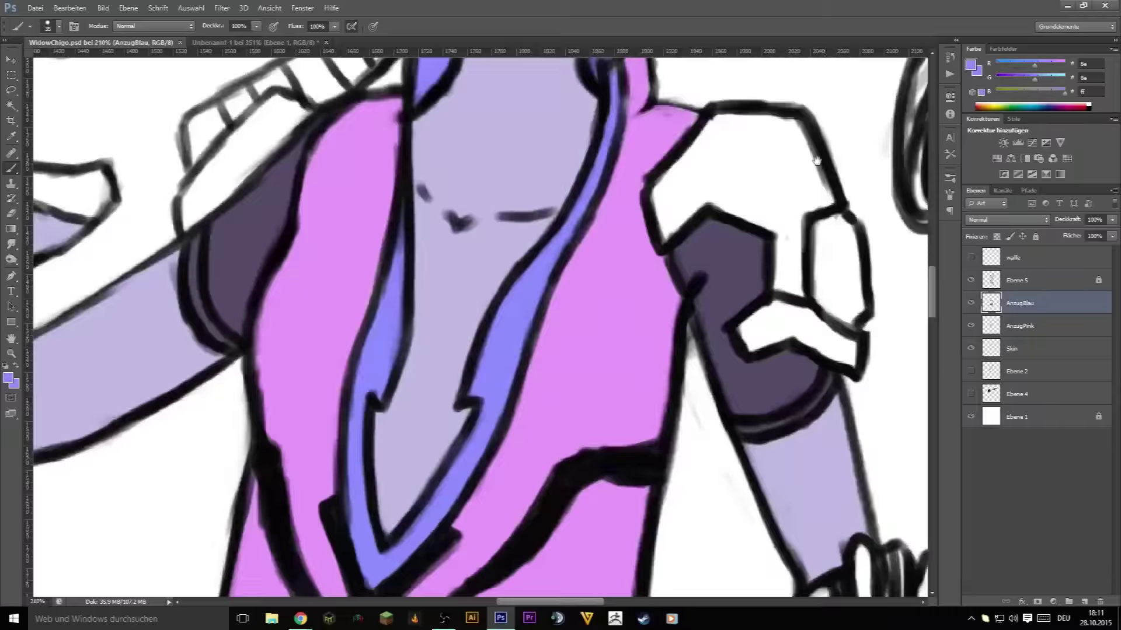
key("bracketleft")
key("bracketleft")
left_click_drag(724, 211, 634, 329)
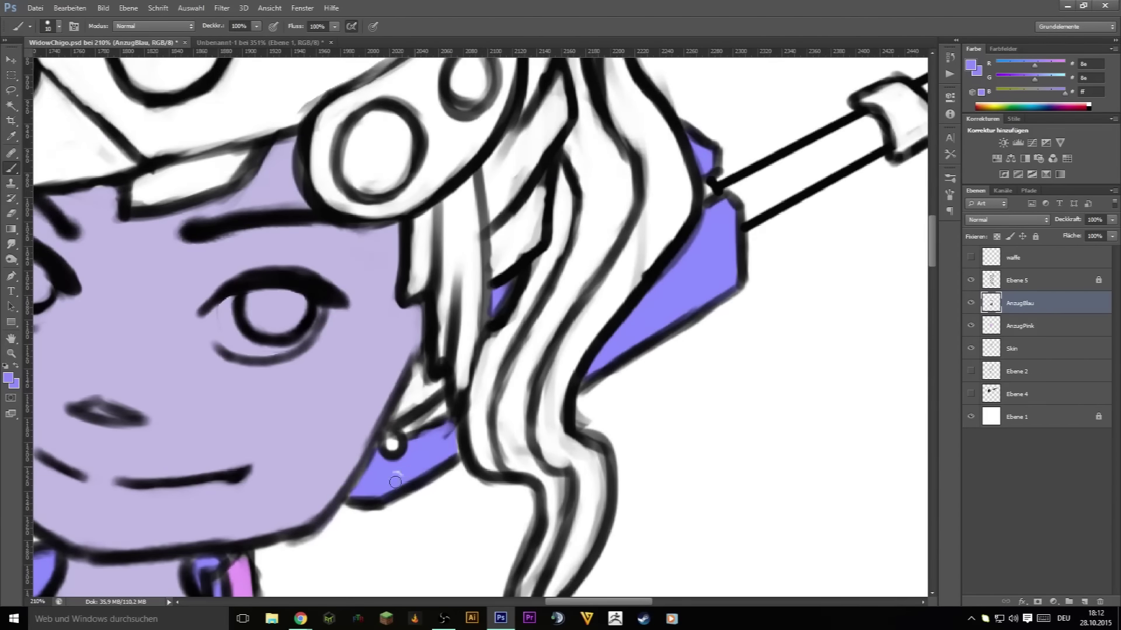
scroll(395, 482, "down", 5)
scroll(496, 292, "up", 5)
scroll(432, 234, "down", 10)
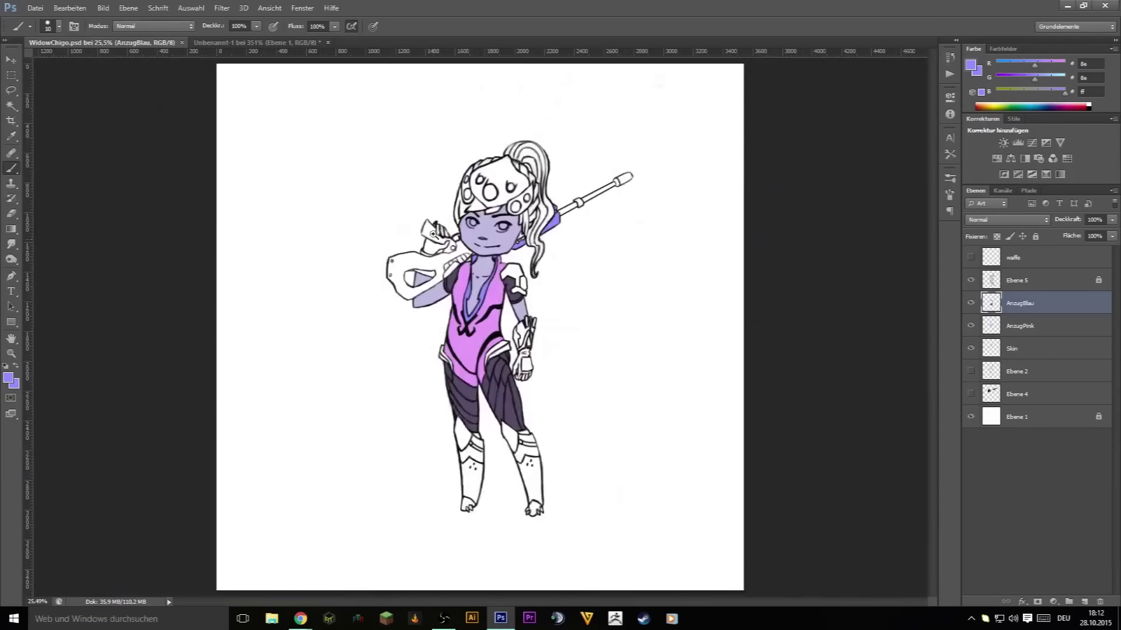
scroll(432, 234, "up", 5)
- Sample the armour grey from the Unbenannt-1 reference for painting on a new Rüstung layer
key("ctrl+Tab")
scroll(686, 443, "down", 3)
key("i")
left_click(526, 315)
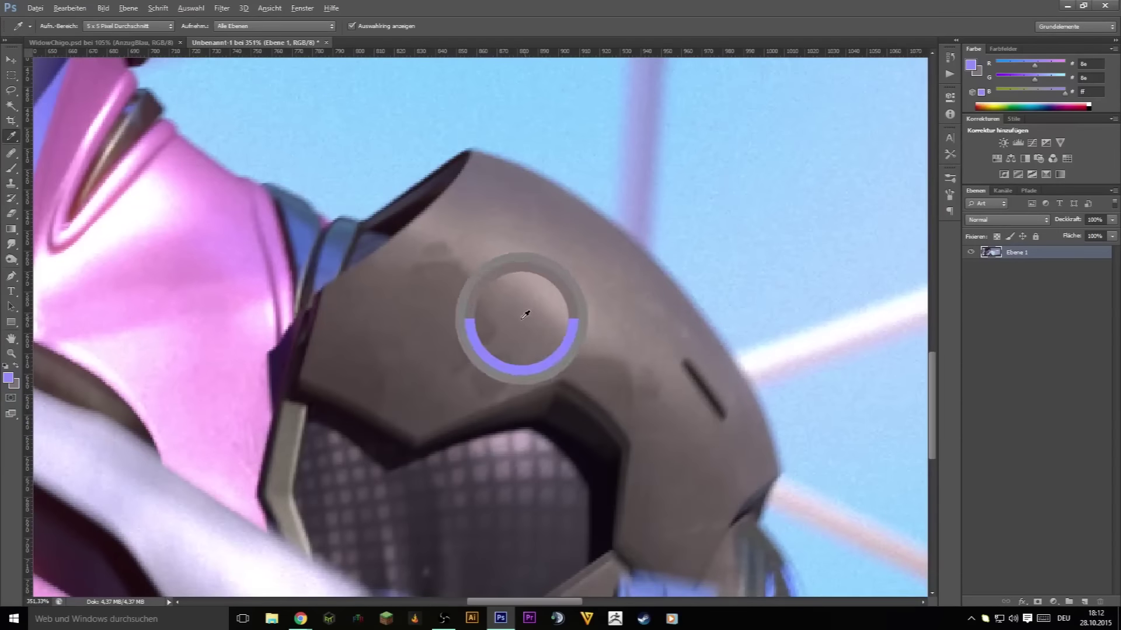
key("ctrl+Tab")
key("b")
left_click(1018, 304)
scroll(537, 280, "up", 5)
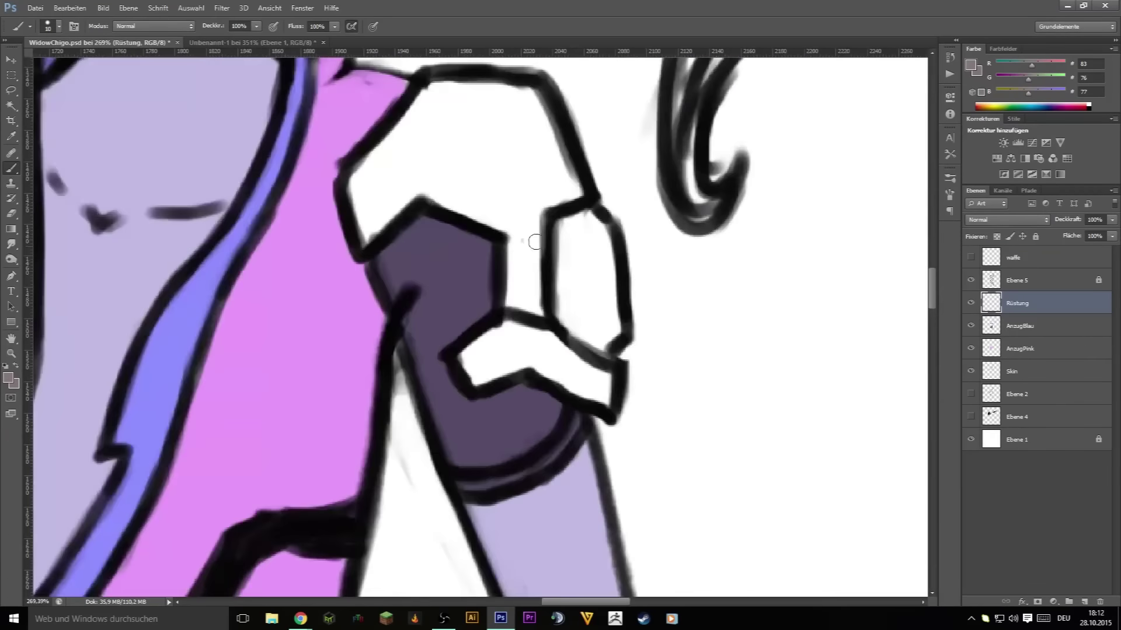
- Paint the shoulder, forearm, hand and wrist armour grey, closing the forearm gap
mouse_move(408, 339)
left_mouse_down()
mouse_move(409, 257)
mouse_move(619, 291)
mouse_move(549, 431)
mouse_move(630, 461)
left_mouse_up()
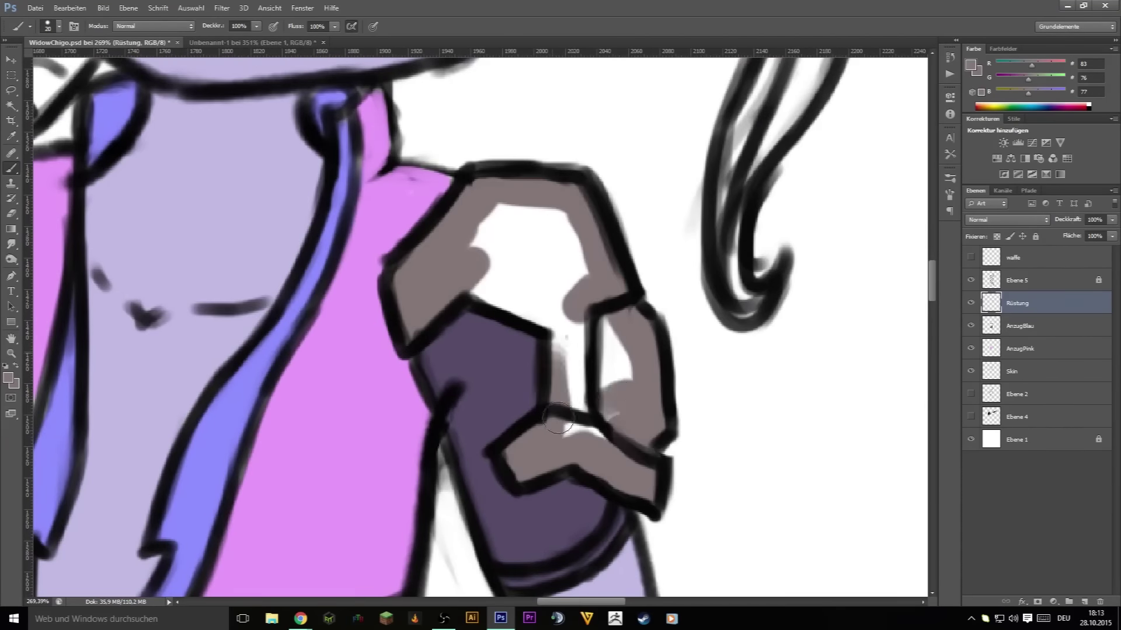
left_click_drag(584, 397, 496, 234)
scroll(614, 301, "down", 5)
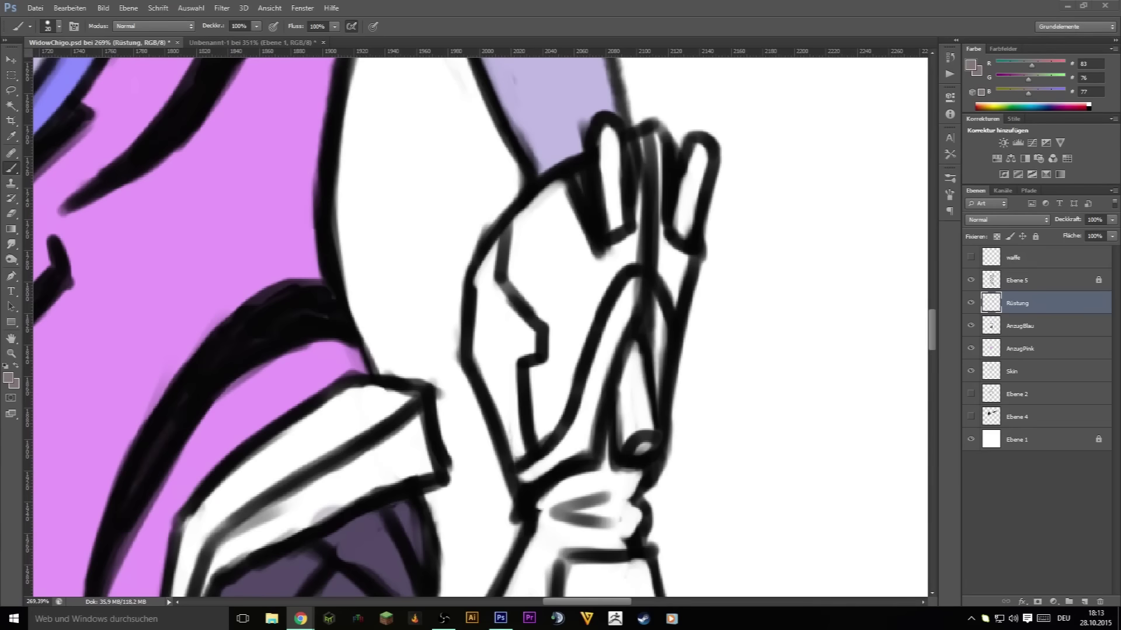
left_click_drag(555, 207, 502, 379)
mouse_move(578, 245)
left_mouse_down()
mouse_move(613, 135)
mouse_move(689, 350)
left_mouse_up()
left_click_drag(513, 245, 631, 443)
scroll(554, 350, "down", 5)
mouse_move(502, 222)
left_mouse_down()
mouse_move(438, 434)
mouse_move(484, 520)
mouse_move(619, 408)
mouse_move(502, 409)
mouse_move(555, 479)
left_mouse_up()
scroll(455, 425, "up", 5)
left_click_drag(455, 426, 504, 429)
- With a slightly larger brush, paint more armour grey, including around the lower helmet circle
scroll(617, 450, "down", 5)
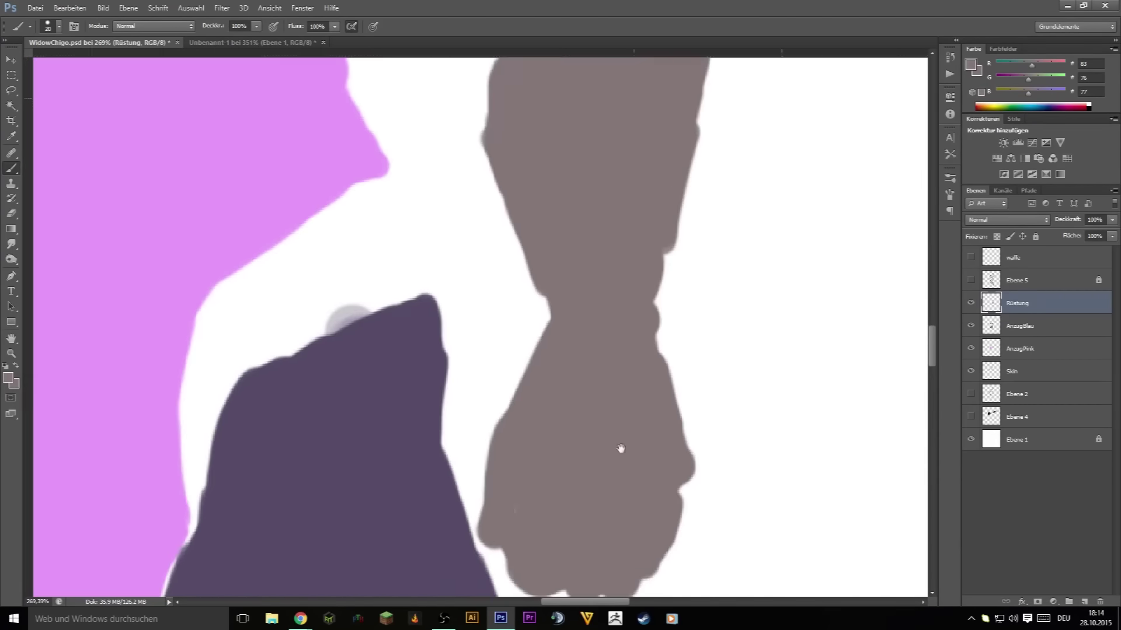
scroll(618, 450, "left", 5)
mouse_move(433, 358)
left_mouse_down()
mouse_move(584, 152)
mouse_move(642, 204)
left_mouse_up()
scroll(526, 292, "left", 5)
key("bracketright")
left_click_drag(324, 432, 221, 221)
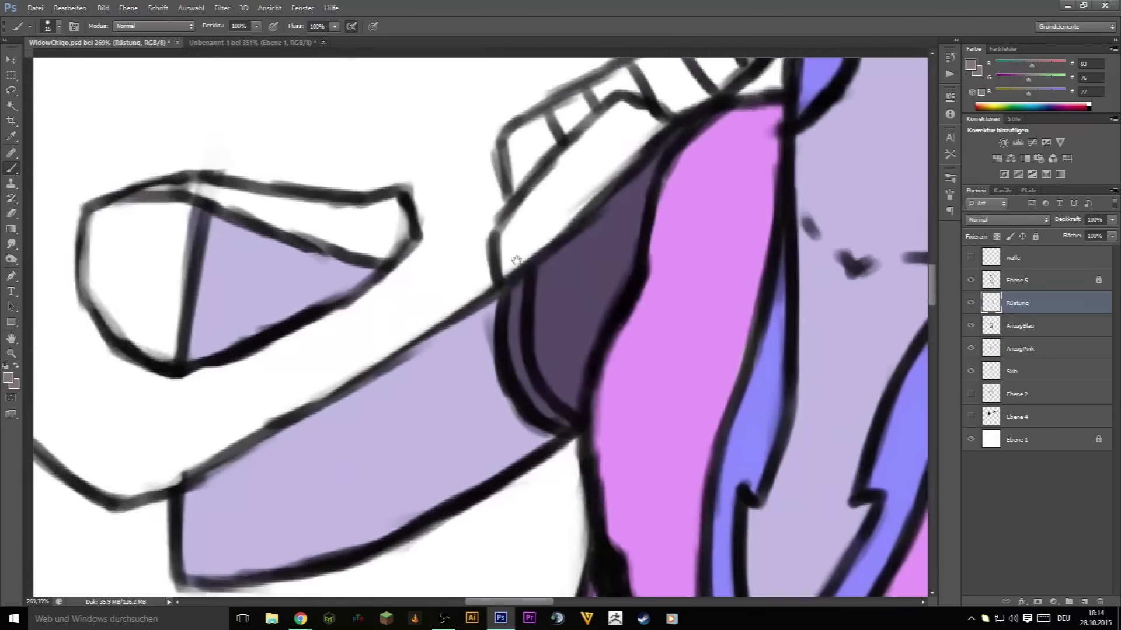
scroll(467, 321, "up", 10)
scroll(466, 321, "right", 5)
mouse_move(511, 350)
left_mouse_down()
mouse_move(676, 398)
mouse_move(646, 243)
mouse_move(496, 397)
left_mouse_up()
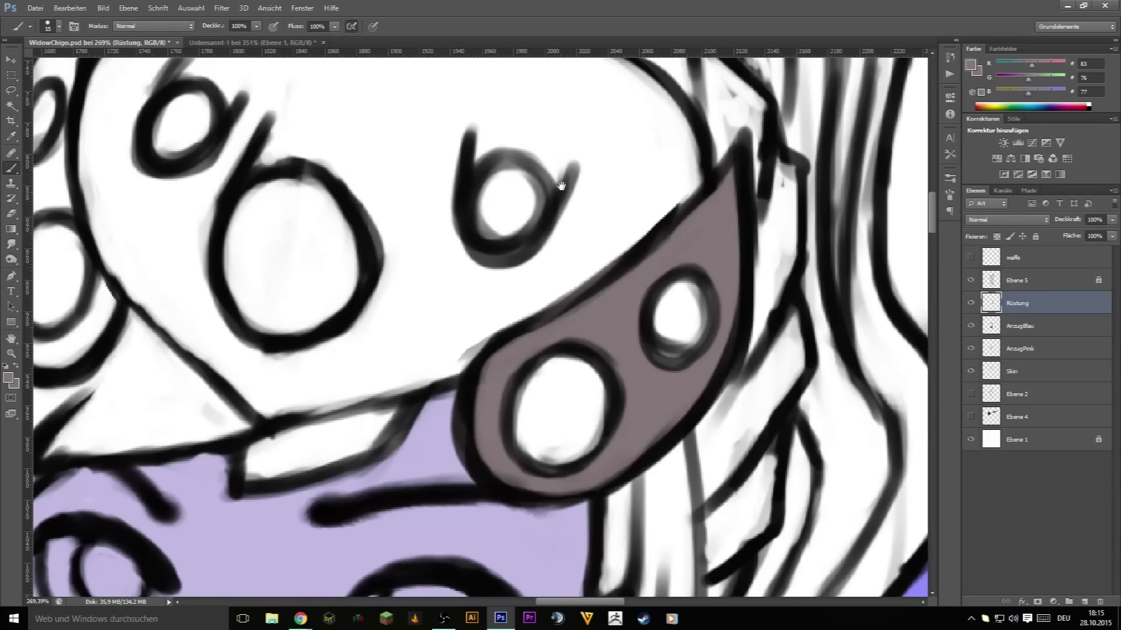
- Paint the helmet band and the diagonal strap grey
scroll(561, 186, "left", 5)
scroll(312, 350, "up", 4)
scroll(279, 316, "up", 1)
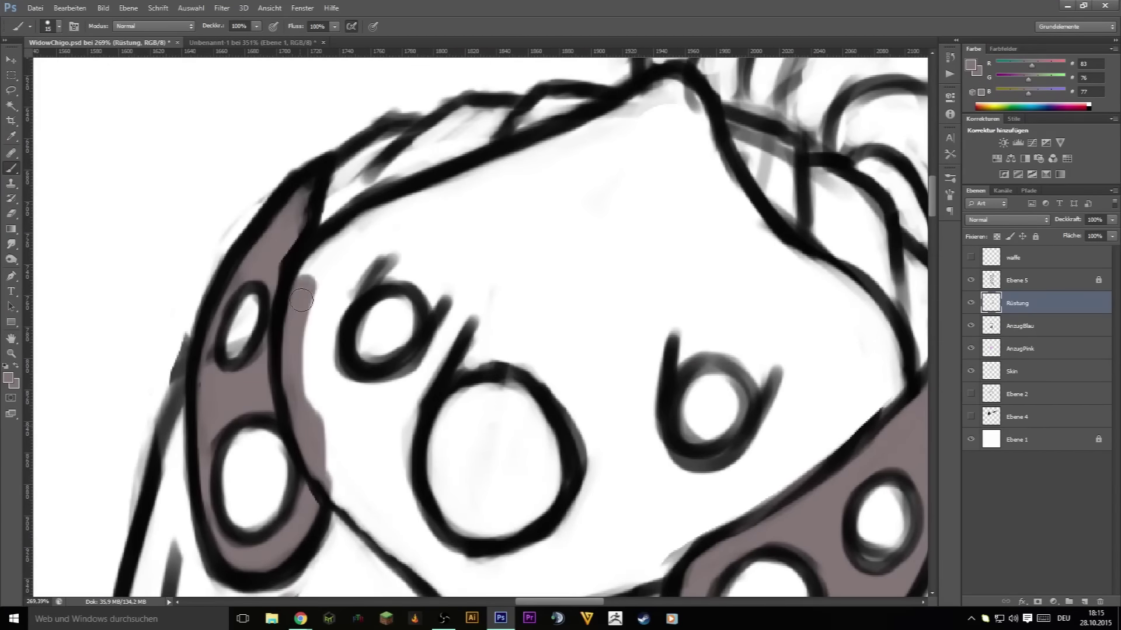
mouse_move(301, 301)
left_mouse_down()
mouse_move(538, 176)
mouse_move(725, 212)
mouse_move(858, 315)
left_mouse_up()
scroll(680, 268, "down", 2)
scroll(681, 268, "right", 3)
mouse_move(163, 327)
left_mouse_down()
mouse_move(260, 447)
mouse_move(585, 360)
mouse_move(513, 350)
mouse_move(274, 245)
left_mouse_up()
- Fill grey around the helmet's eye holes and the remaining white gap, with Ebene 5 hidden
scroll(343, 285, "left", 5)
scroll(344, 285, "up", 2)
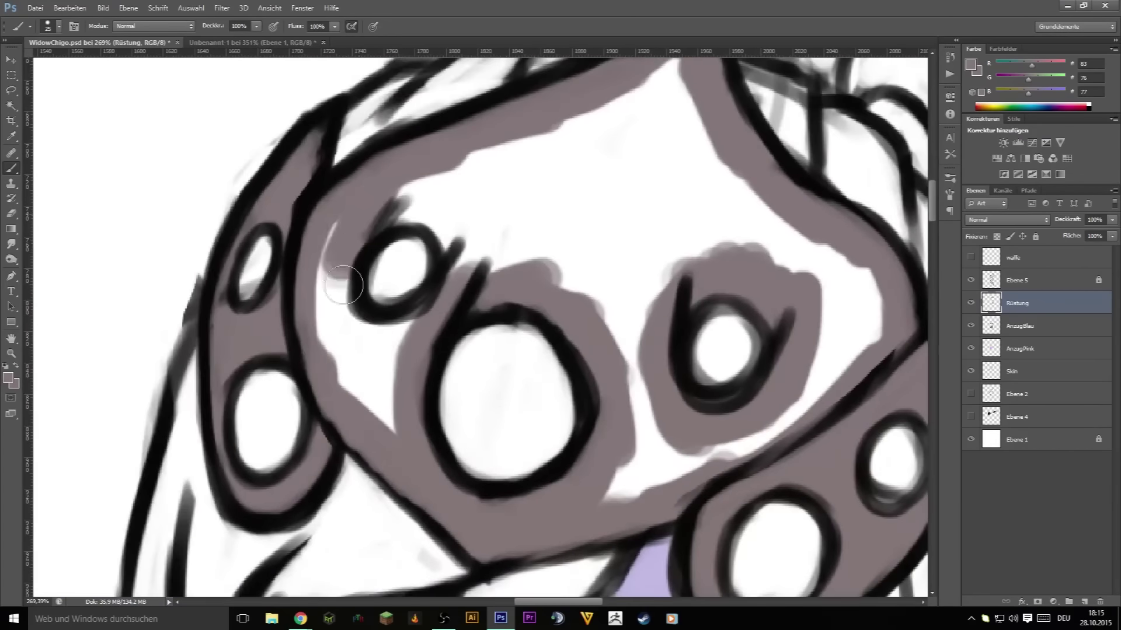
left_click(971, 280)
mouse_move(801, 251)
left_mouse_down()
mouse_move(476, 242)
mouse_move(825, 268)
left_mouse_up()
scroll(826, 268, "up", 2)
mouse_move(584, 263)
left_mouse_down()
mouse_move(629, 151)
mouse_move(584, 327)
left_mouse_up()
scroll(584, 326, "down", 3)
left_click(971, 280)
- Paint the rifle stock, the area below it and around its teeth grey
scroll(592, 243, "left", 5)
mouse_move(268, 108)
left_mouse_down()
mouse_move(255, 194)
mouse_move(438, 337)
left_mouse_up()
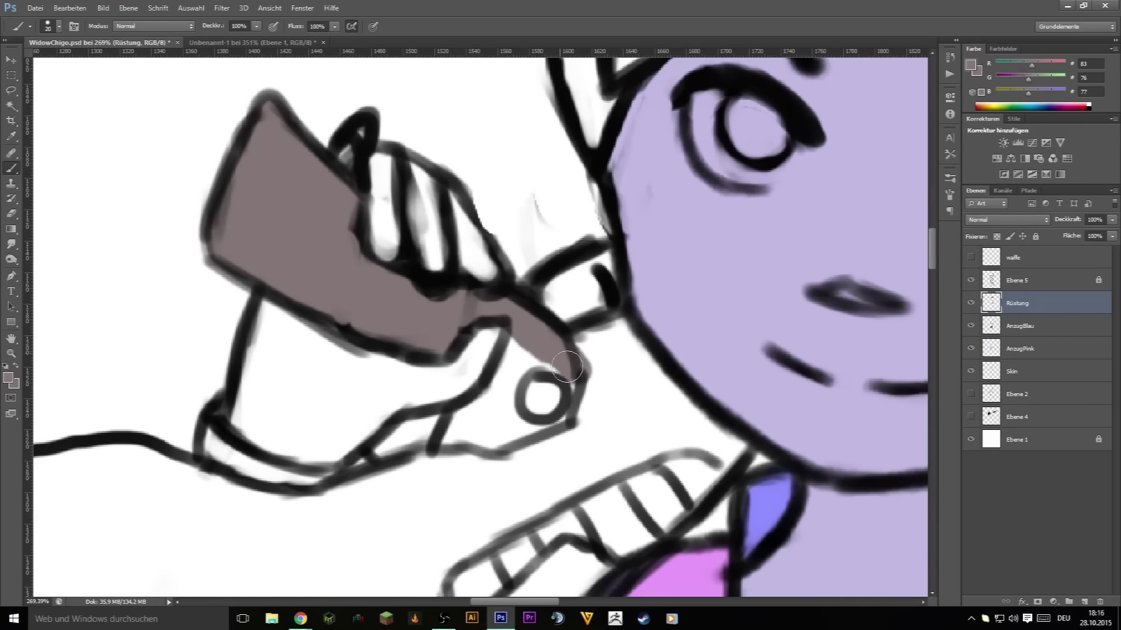
mouse_move(567, 366)
left_mouse_down()
mouse_move(444, 461)
mouse_move(730, 327)
left_mouse_up()
scroll(729, 327, "down", 3)
left_click_drag(456, 416, 660, 327)
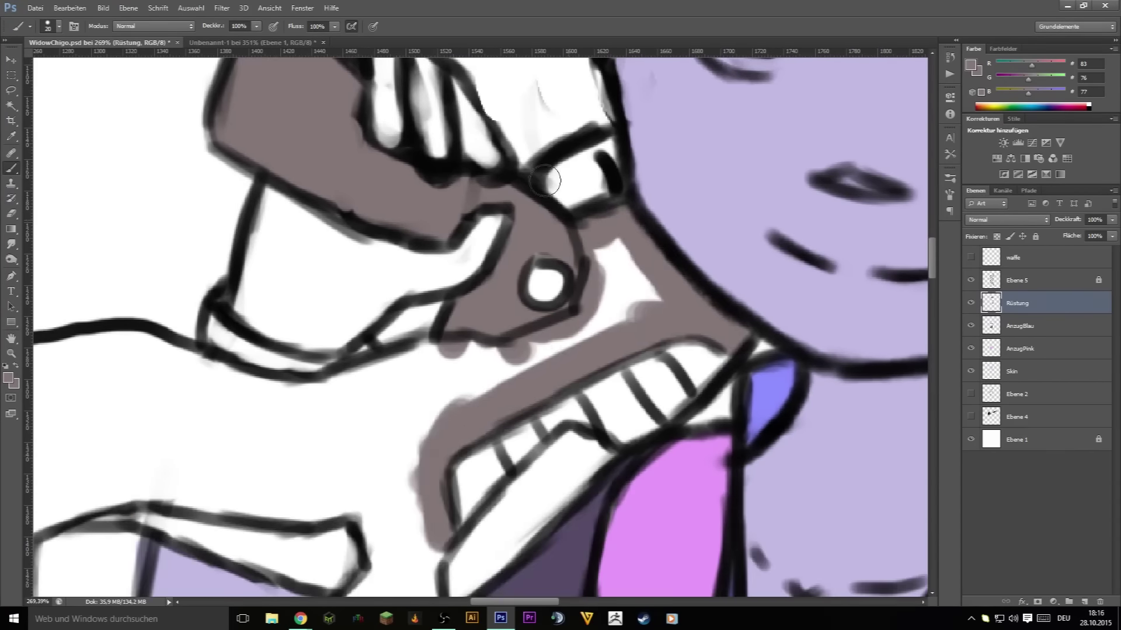
scroll(545, 181, "down", 5)
left_click_drag(513, 395, 631, 306)
scroll(631, 305, "up", 2)
mouse_move(642, 175)
left_mouse_down()
mouse_move(485, 306)
mouse_move(751, 194)
left_mouse_up()
- Cover the gun's left and bottom edges and remaining white areas in grey
mouse_move(251, 222)
left_mouse_down()
mouse_move(292, 498)
mouse_move(231, 417)
left_mouse_up()
mouse_move(234, 409)
left_mouse_down()
mouse_move(374, 514)
mouse_move(753, 286)
mouse_move(424, 437)
mouse_move(502, 175)
mouse_move(350, 467)
mouse_move(245, 187)
mouse_move(235, 103)
mouse_move(148, 273)
left_mouse_up()
left_click_drag(163, 246, 450, 257)
mouse_move(134, 262)
left_mouse_down()
mouse_move(554, 263)
mouse_move(647, 455)
left_mouse_up()
scroll(680, 169, "up", 2)
scroll(680, 169, "up", 2)
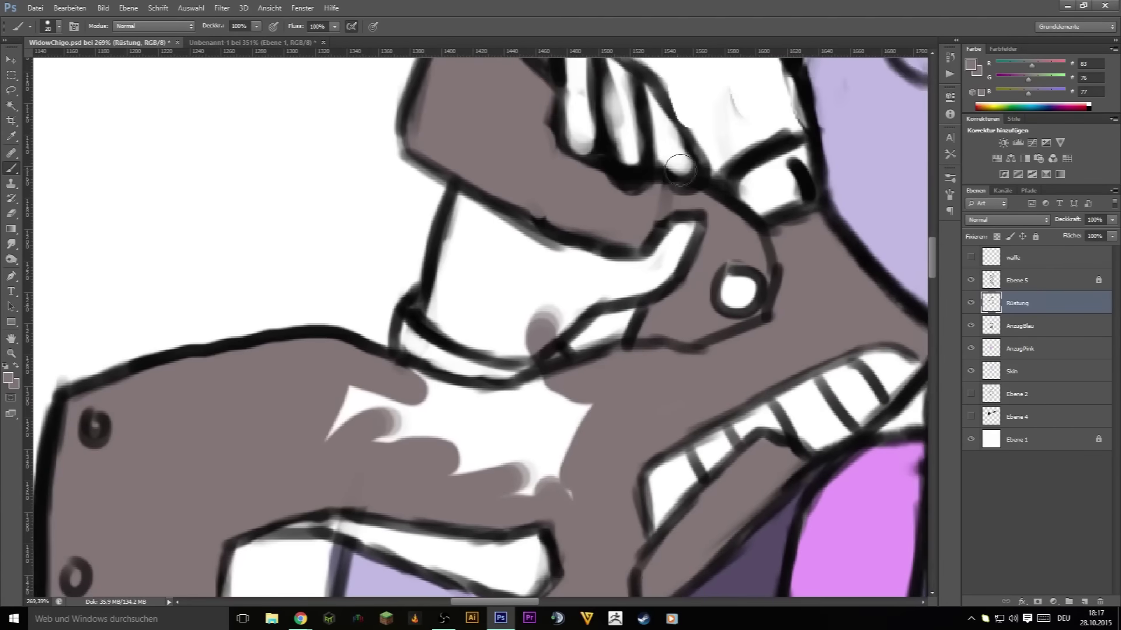
mouse_move(680, 170)
left_mouse_down()
mouse_move(561, 193)
mouse_move(654, 251)
mouse_move(467, 251)
left_mouse_up()
mouse_move(444, 280)
left_mouse_down()
mouse_move(366, 410)
mouse_move(481, 470)
mouse_move(561, 443)
left_mouse_up()
- Toggle Ebene 5 off and on to check the grey fill for gaps
left_click(971, 280)
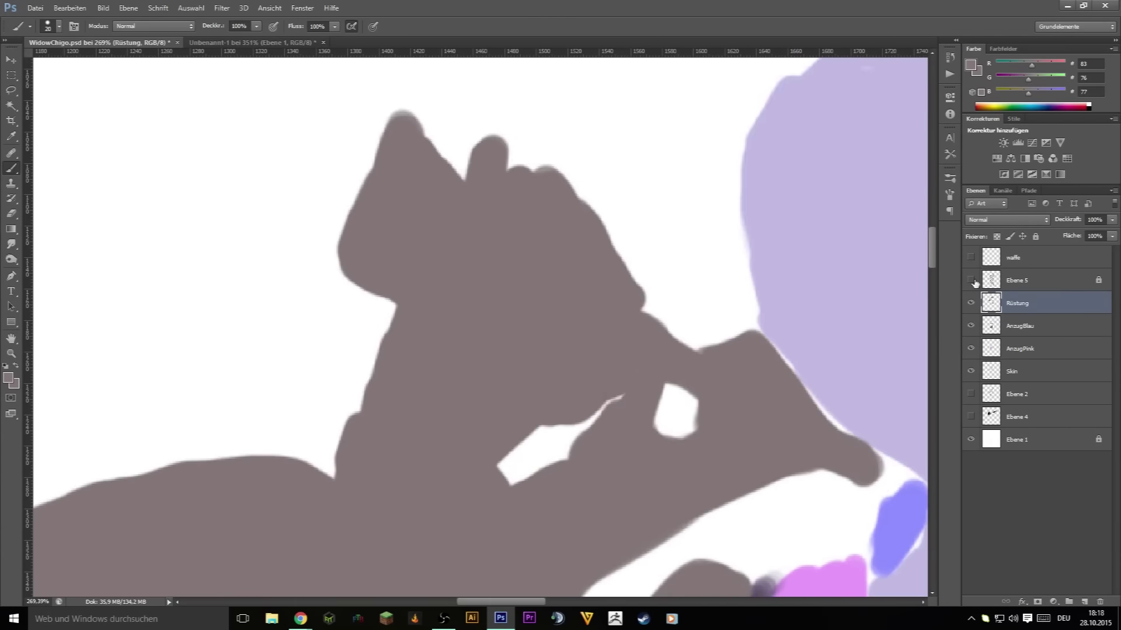
left_click(971, 280)
scroll(795, 295, "down", 5)
scroll(768, 291, "up", 1)
scroll(723, 183, "up", 3)
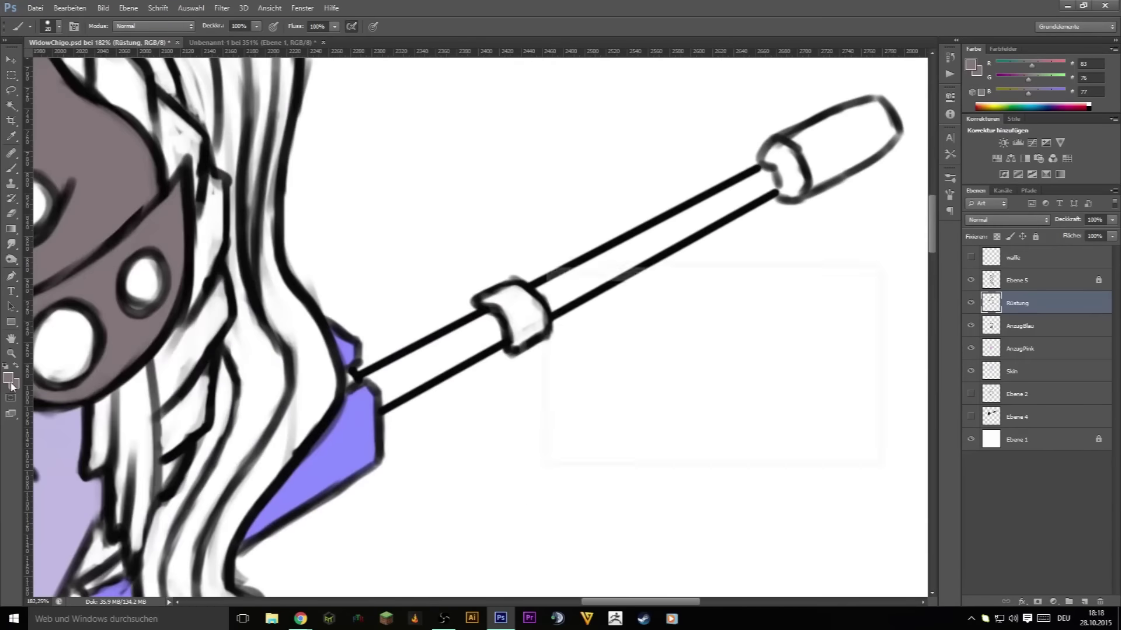
- Create the Waffe layer and pick dark grey 51,51,51 for the rifle barrel
left_click(833, 293)
type("Waffe")
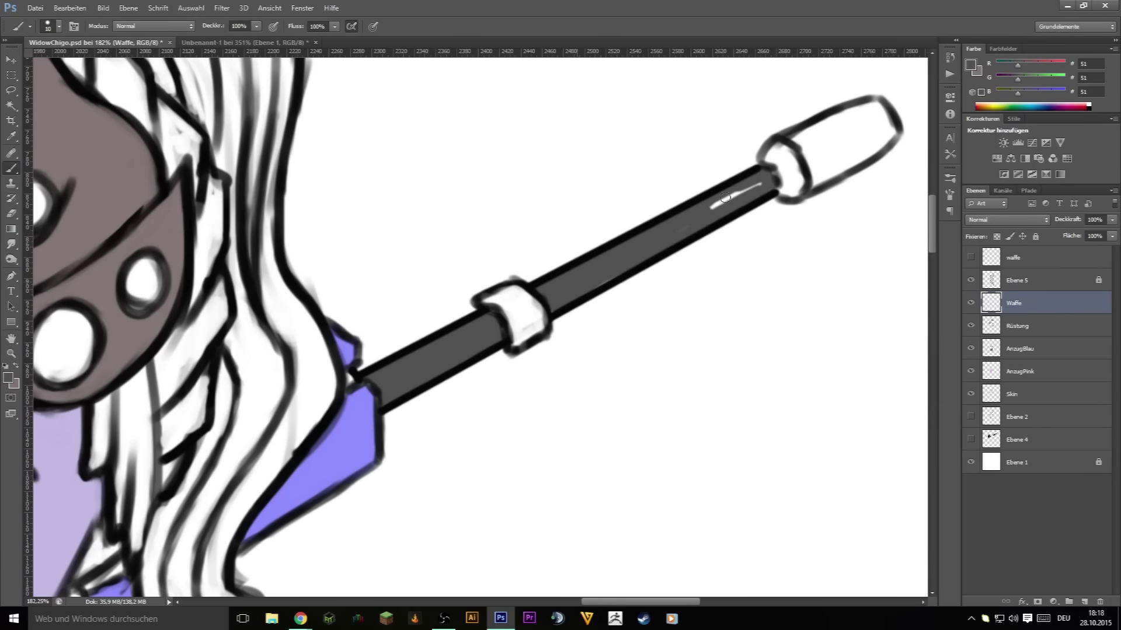
scroll(646, 241, "down", 2)
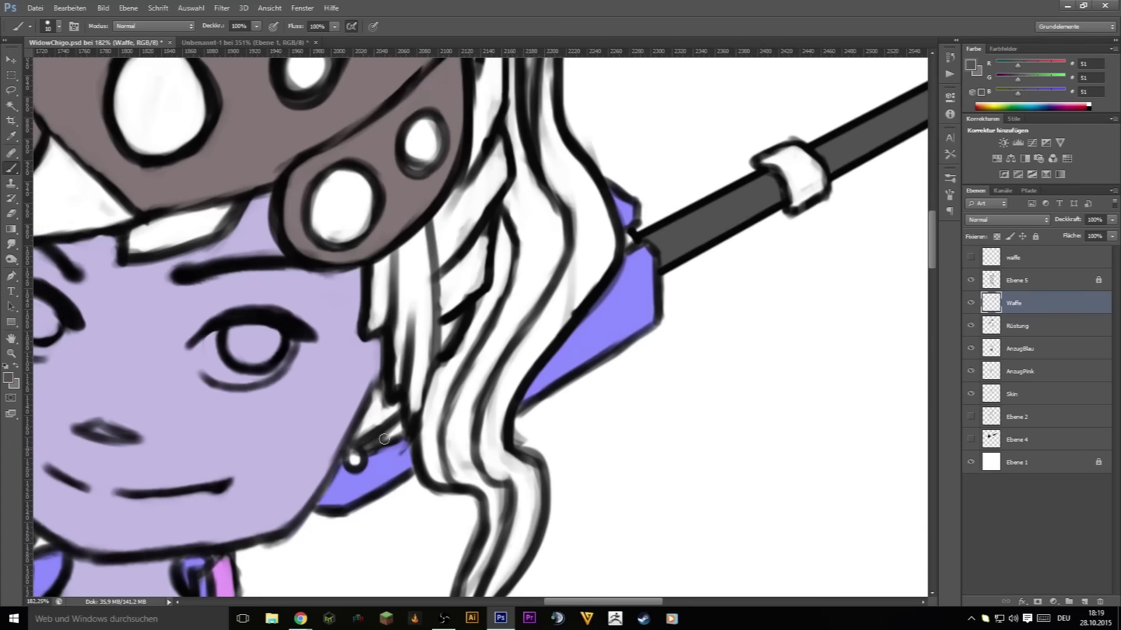
scroll(614, 377, "up", 2)
- Paint the lower rifle ring and the muzzle ring and tip in a lighter grey
left_click(9, 378)
left_click(814, 293)
left_click_drag(380, 351, 417, 379)
left_click_drag(767, 132, 747, 190)
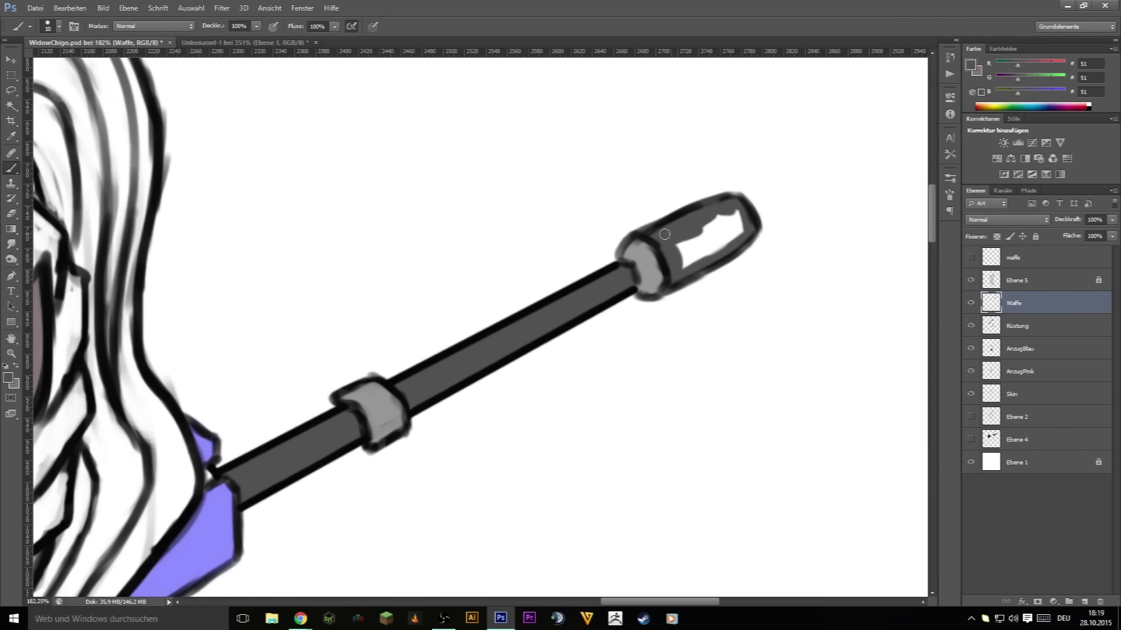
scroll(636, 178, "down", 3)
scroll(668, 425, "up", 3)
- Add a layer named Haare and set the paint colour to dark red #83353b
left_click(1016, 394)
left_click(1084, 601)
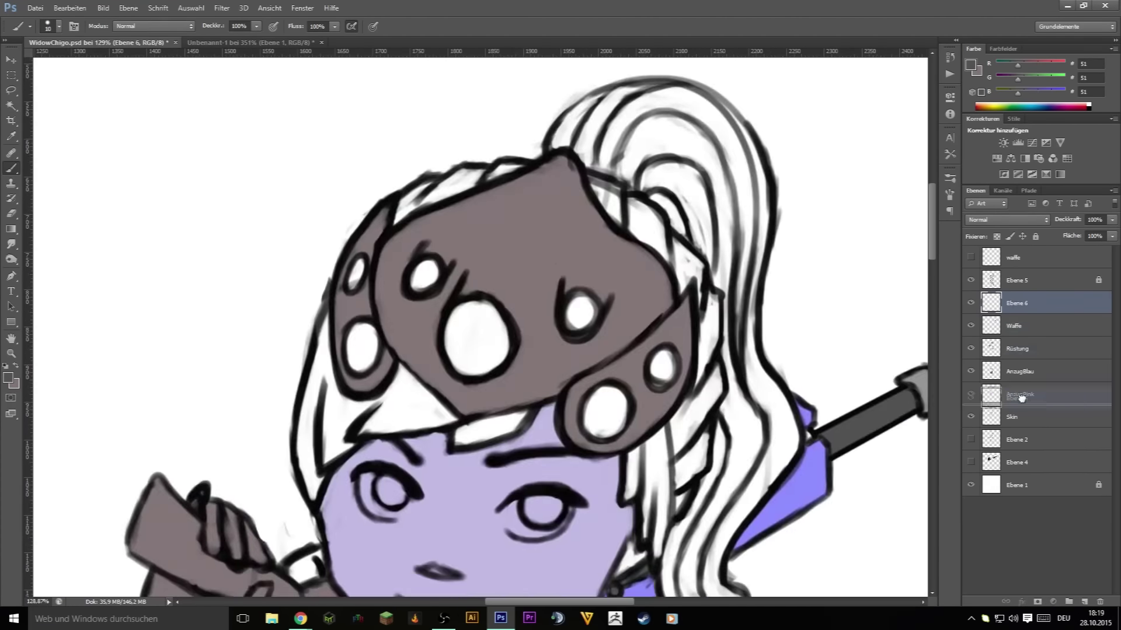
double_click(1017, 394)
type("Haare")
key("Return")
scroll(467, 292, "down", 2)
left_click(8, 378)
left_click_drag(709, 409, 710, 357)
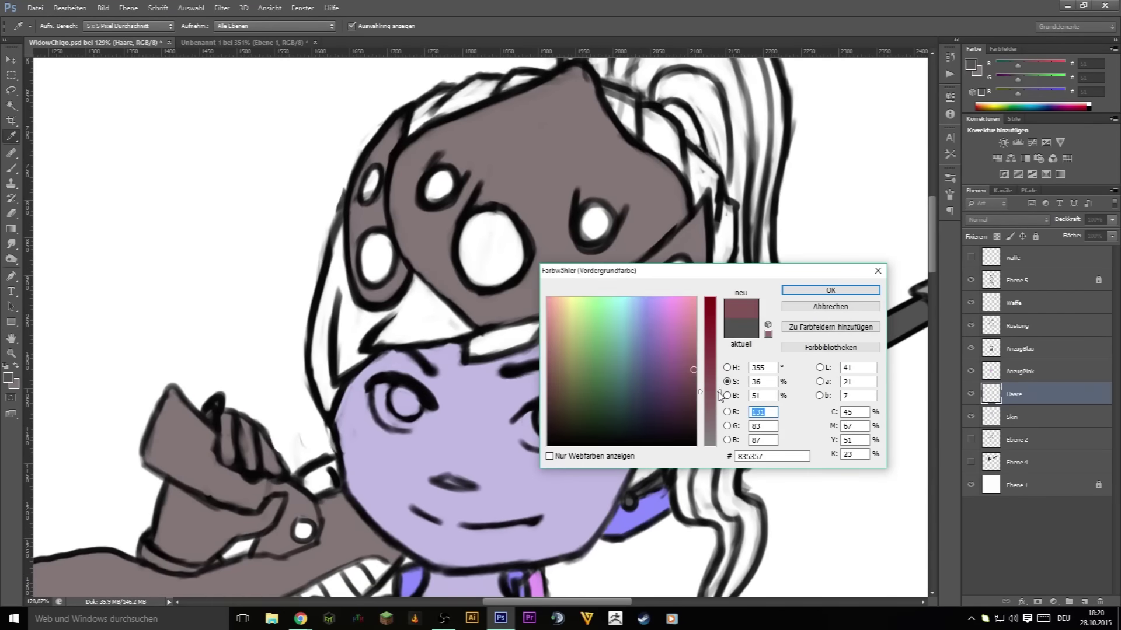
left_click(831, 290)
key("b")
- Paint the hair under the headband and a strip along the side lock red
left_click_drag(461, 248, 474, 252)
scroll(591, 373, "up", 3)
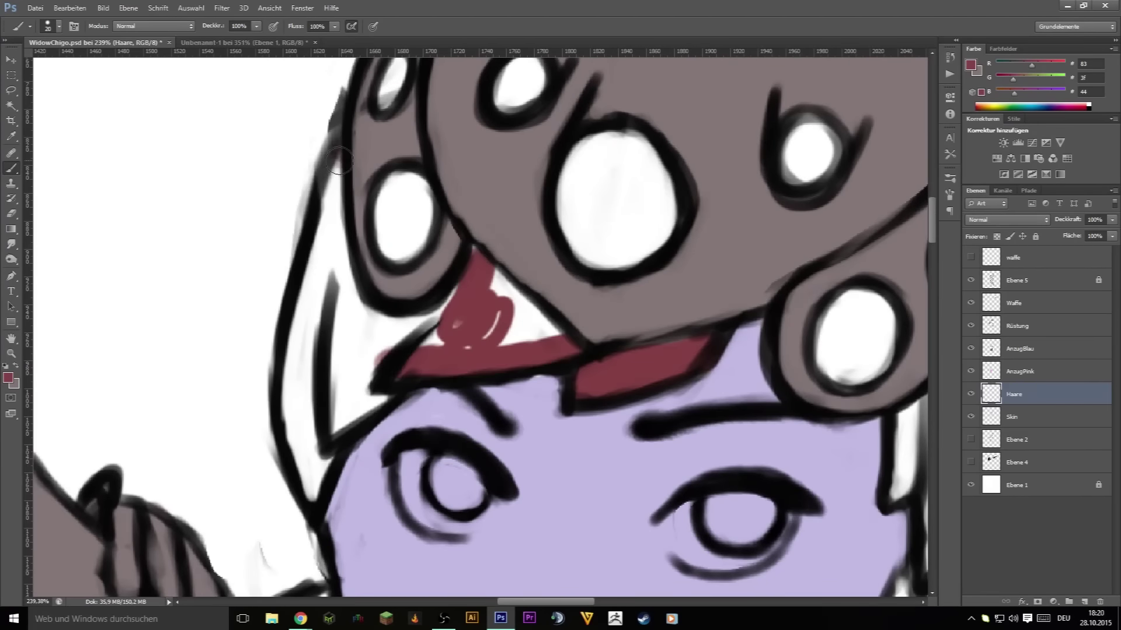
left_click_drag(339, 160, 350, 374)
left_click_drag(409, 327, 338, 325)
scroll(339, 326, "right", 5)
left_click_drag(546, 350, 587, 499)
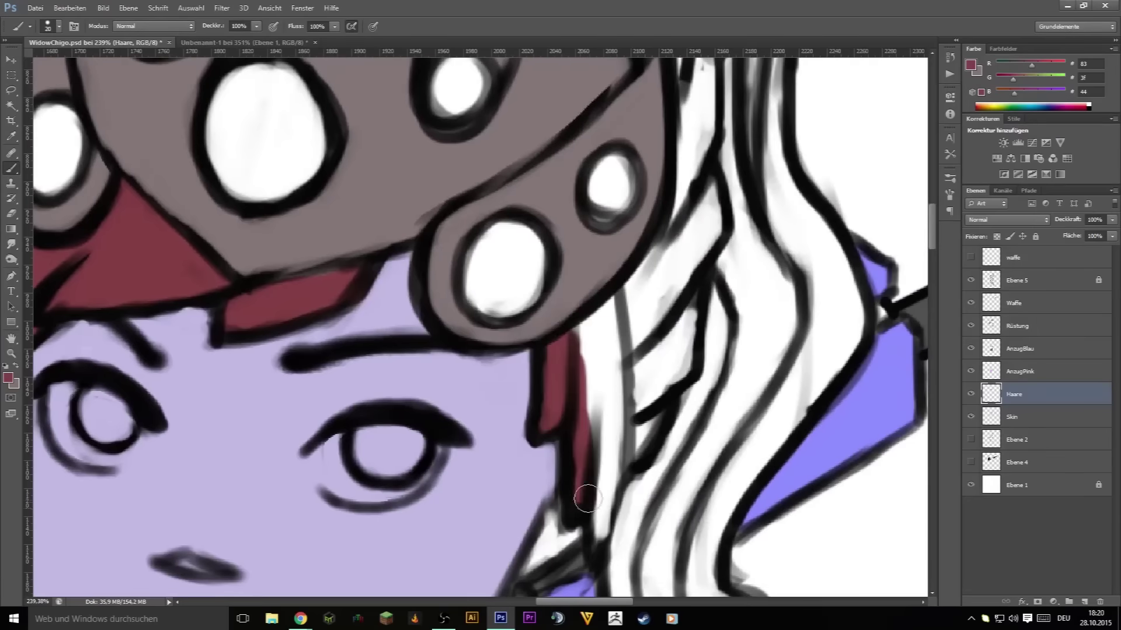
- With a larger brush, fill the lower hair strand red
key("bracketright")
scroll(534, 568, "down", 2)
scroll(681, 440, "down", 3)
left_click_drag(643, 543, 648, 317)
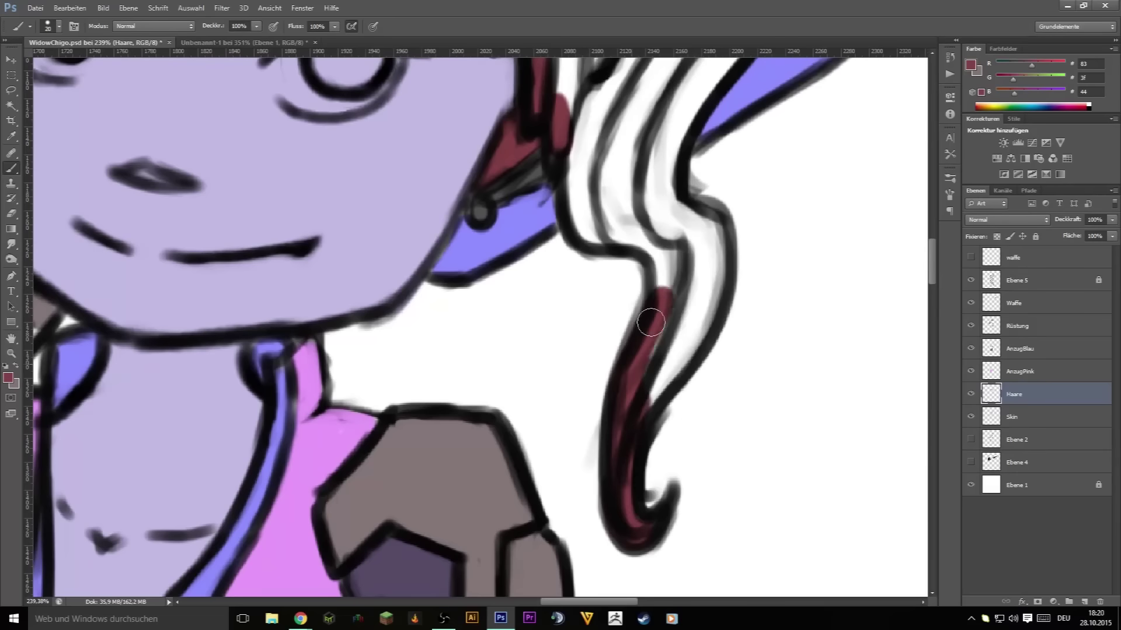
left_click_drag(671, 420, 700, 222)
left_click_drag(587, 122, 660, 366)
left_click(708, 261, "alt")
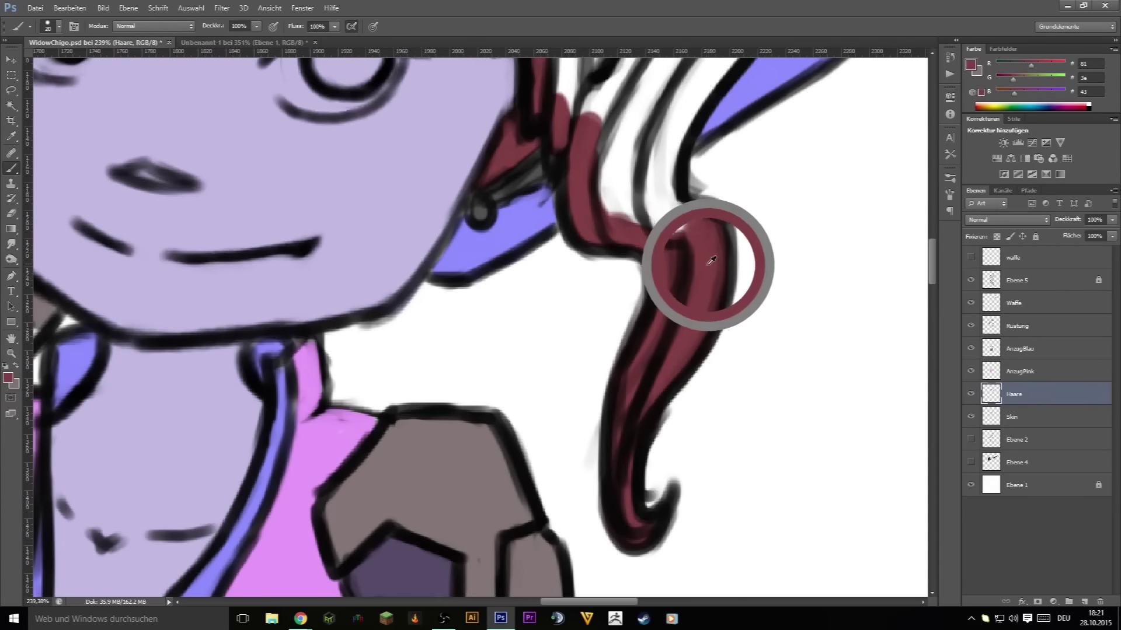
- Paint red along the hair strands beside the face, then zoom out to see the head
scroll(672, 245, "up", 2)
scroll(525, 246, "up", 3)
left_click_drag(475, 243, 584, 131)
left_click_drag(736, 221, 648, 361)
key("ctrl+minus")
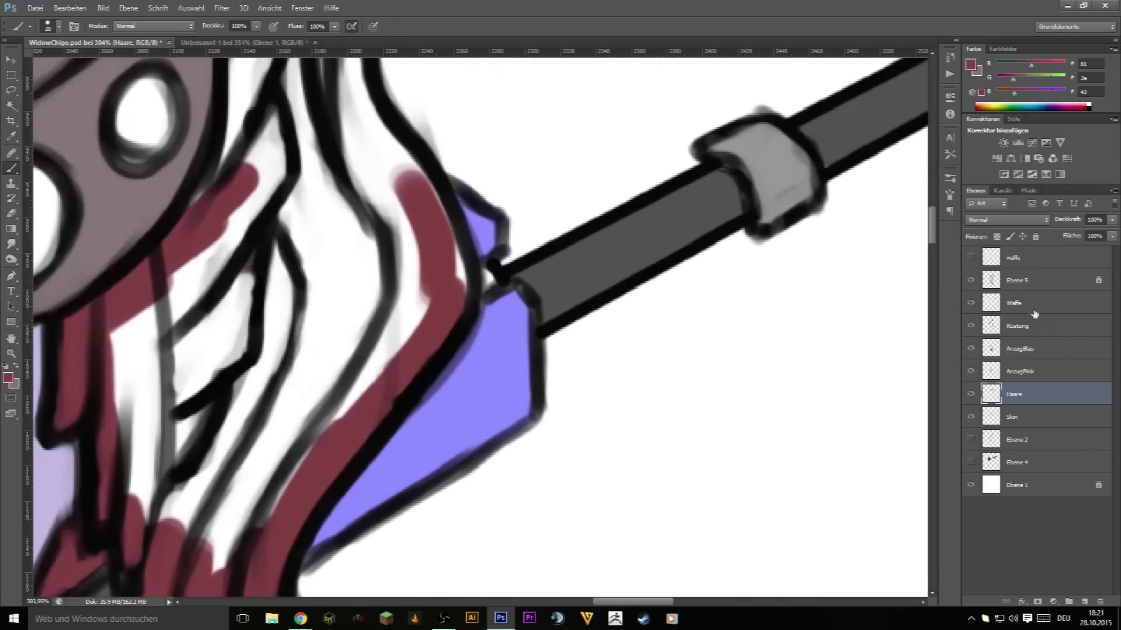
key("ctrl+minus")
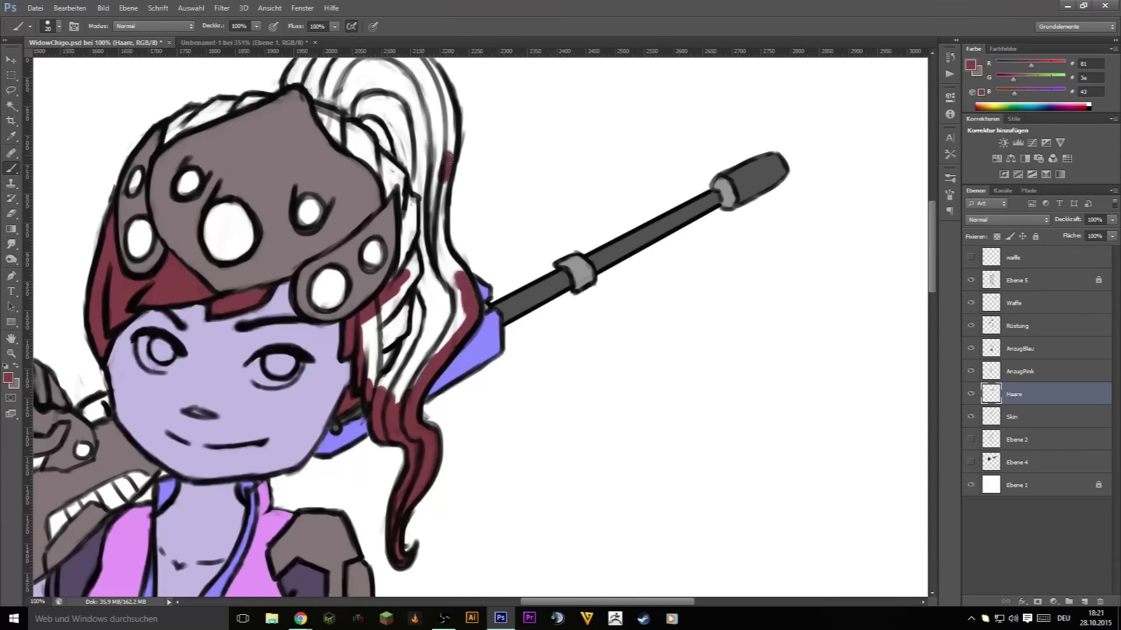
scroll(395, 270, "up", 3)
- Paint the hair top, the hair above the helmet's left edge and the ponytail red
left_click_drag(433, 195, 417, 194)
scroll(253, 193, "up", 3)
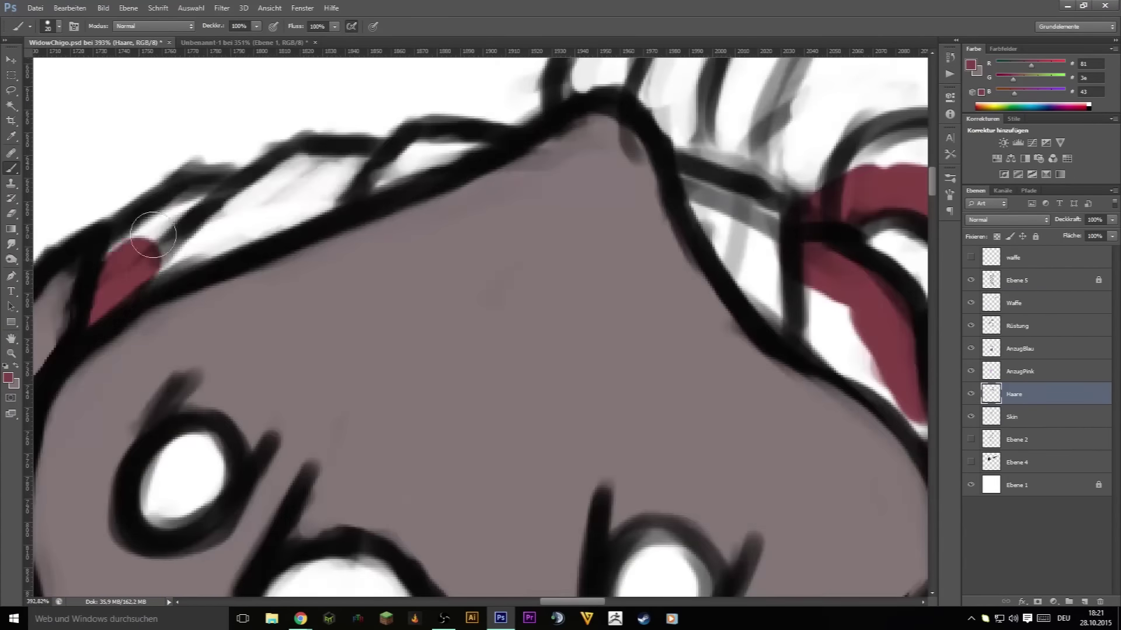
left_click_drag(150, 238, 363, 170)
scroll(507, 336, "down", 1)
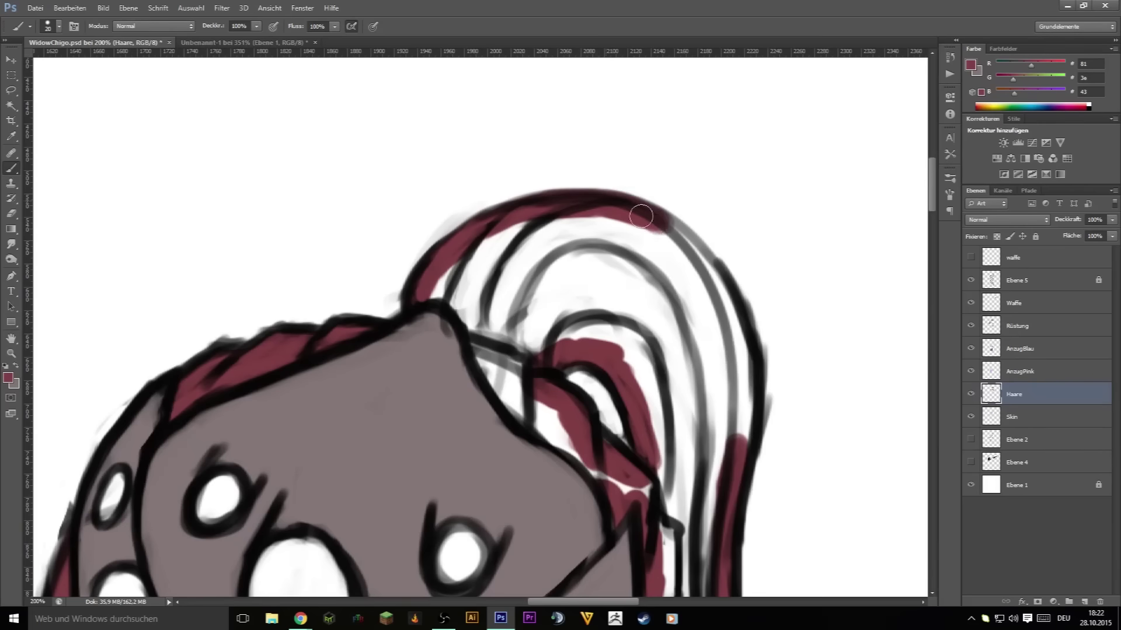
left_click_drag(542, 330, 584, 455)
scroll(584, 456, "down", 5)
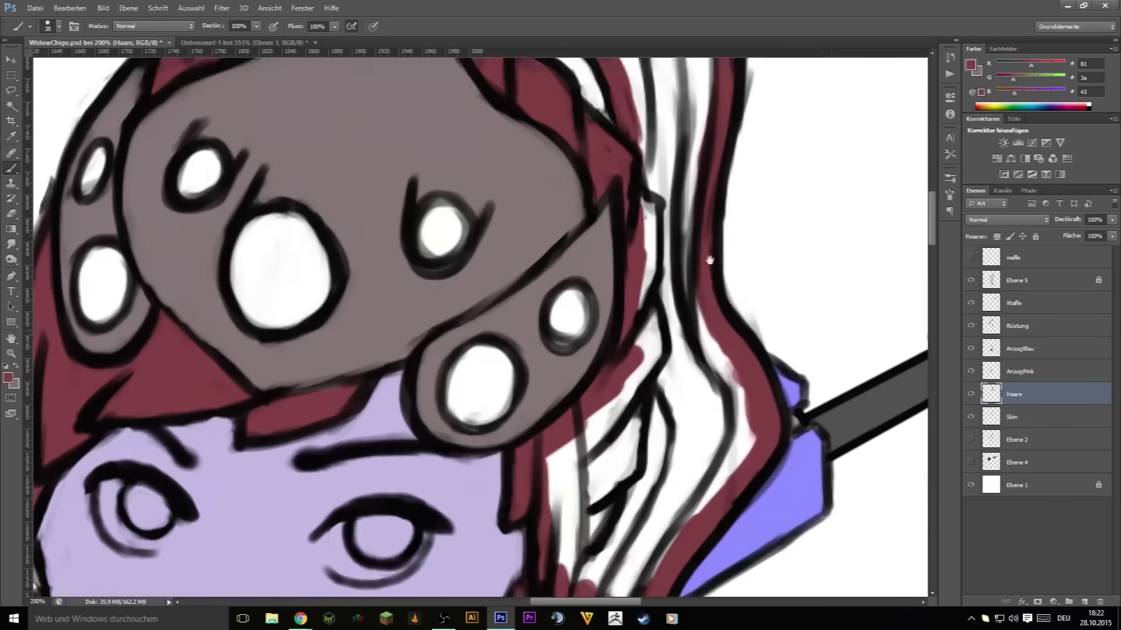
mouse_move(708, 251)
left_mouse_down()
mouse_move(642, 408)
mouse_move(594, 419)
left_mouse_up()
scroll(594, 419, "up", 5)
left_click_drag(642, 251, 613, 327)
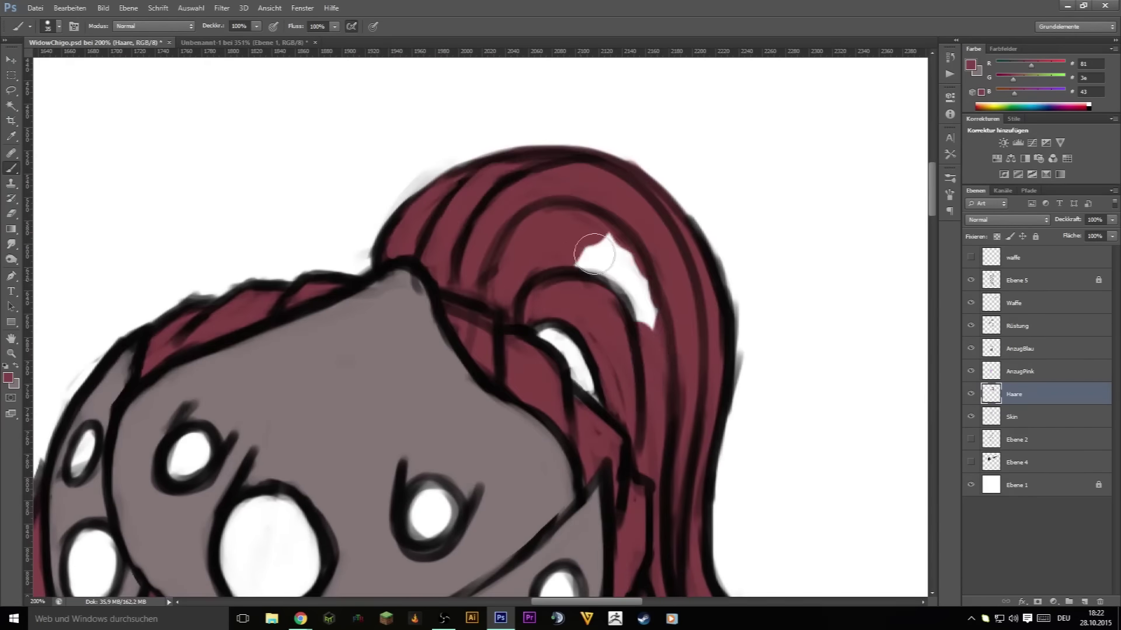
scroll(726, 496, "down", 3)
scroll(478, 318, "up", 4)
- Shade the outer and inner edges of the leg armour grey
scroll(696, 405, "up", 2)
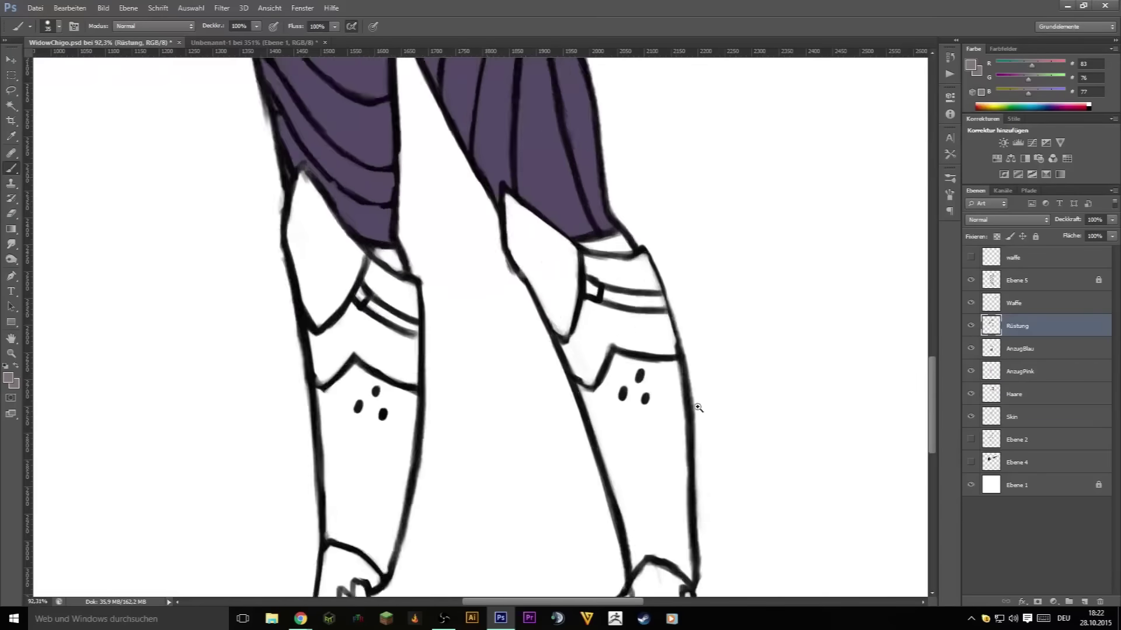
left_click_drag(337, 145, 351, 230)
left_click_drag(514, 229, 584, 385)
scroll(538, 510, "down", 4)
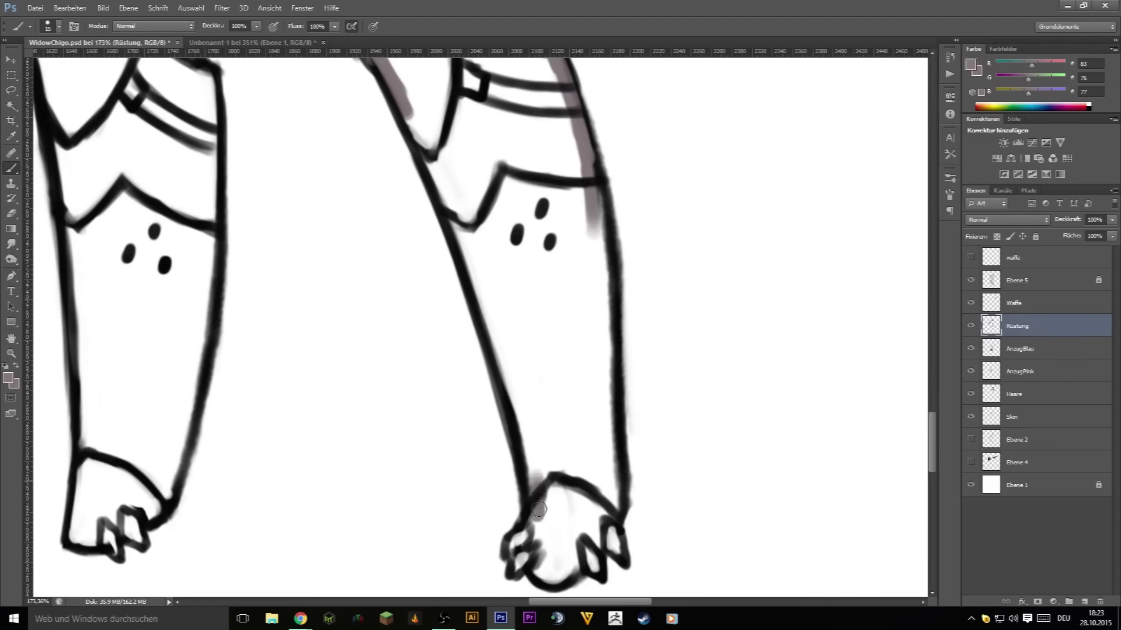
left_click_drag(610, 514, 596, 251)
left_click_drag(409, 82, 537, 478)
scroll(596, 325, "down", 3)
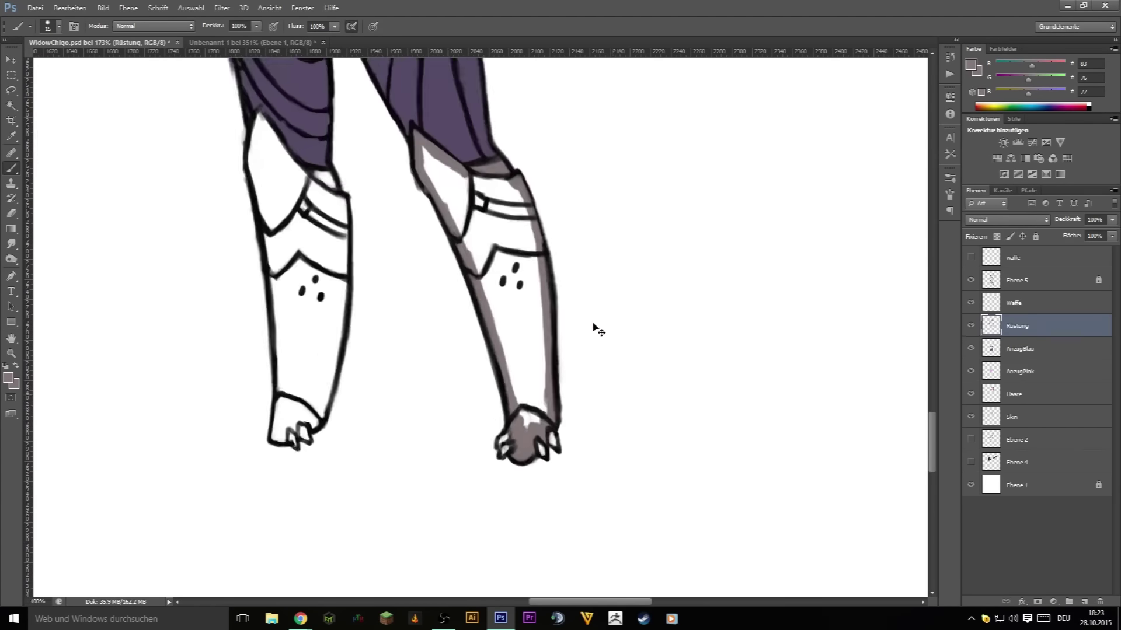
scroll(496, 281, "up", 3)
- With a smaller brush, fill the left leg armour grey and close the remaining white gaps
key("bracketleft")
key("bracketleft")
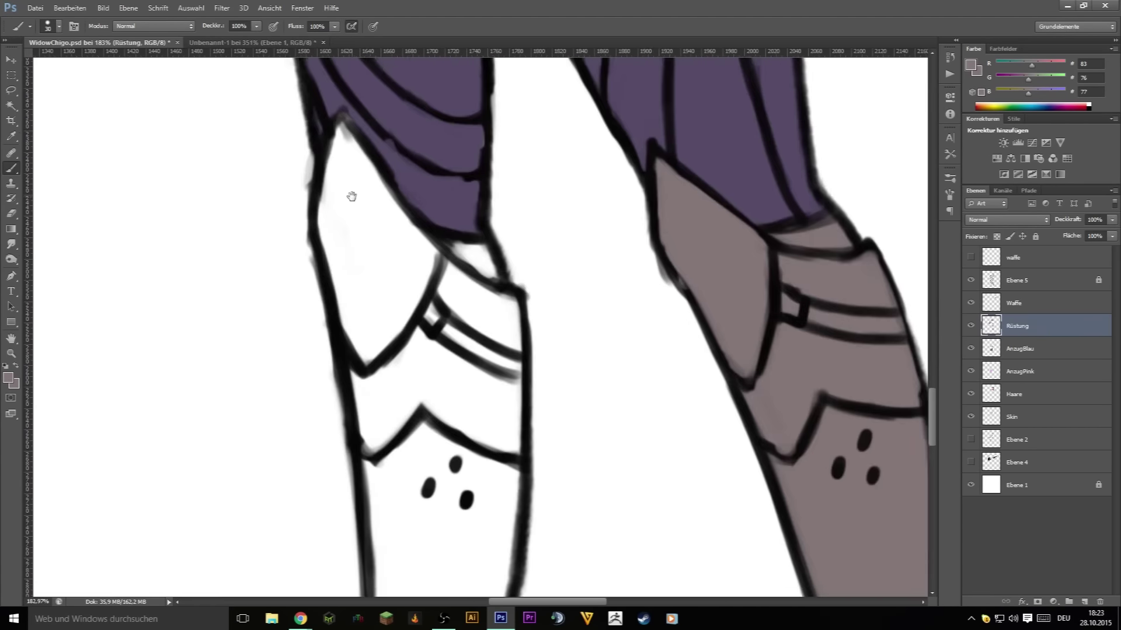
left_click_drag(351, 193, 367, 304)
left_click_drag(374, 175, 502, 379)
scroll(435, 240, "down", 2)
left_click_drag(403, 303, 421, 450)
scroll(454, 304, "down", 4)
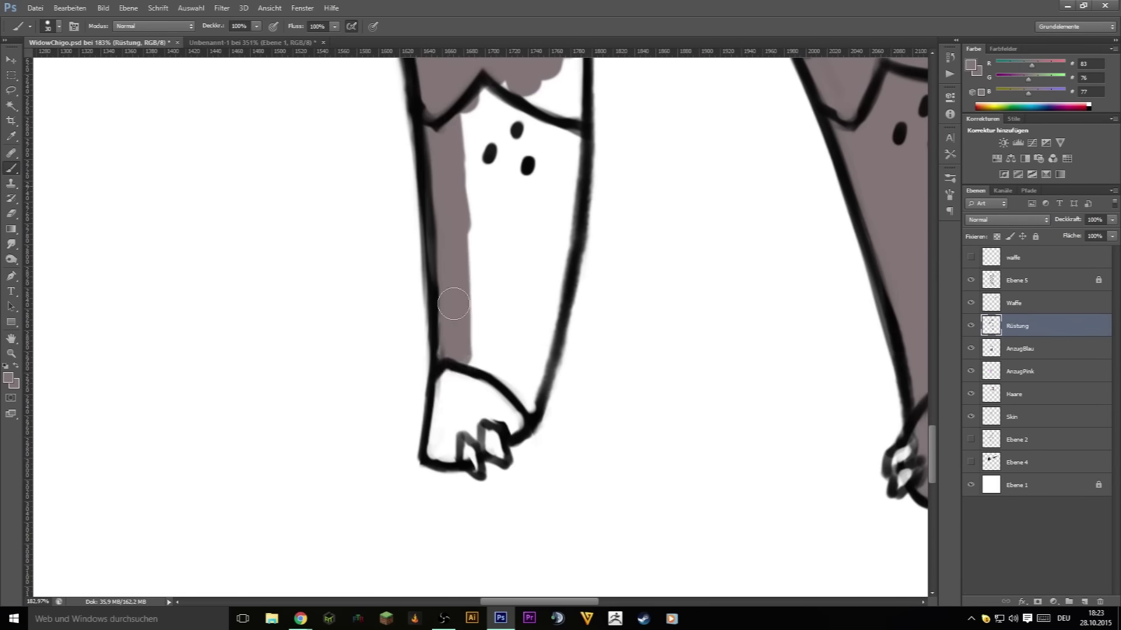
left_click_drag(521, 420, 485, 315)
scroll(526, 350, "up", 3)
left_click_drag(537, 420, 546, 343)
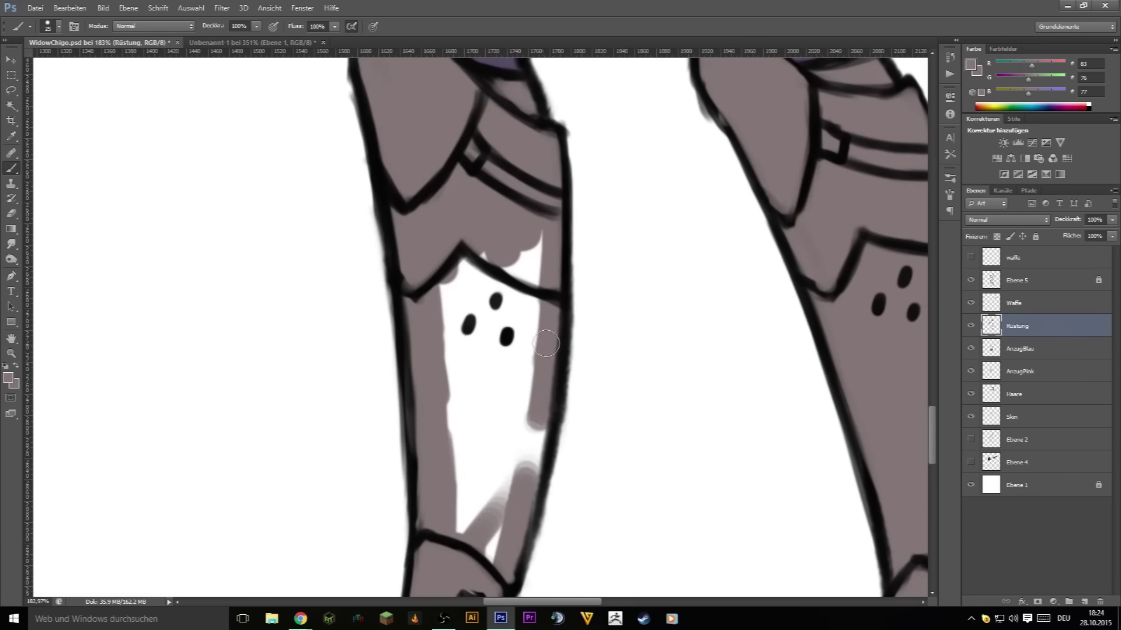
left_click_drag(532, 220, 473, 513)
scroll(496, 350, "down", 4)
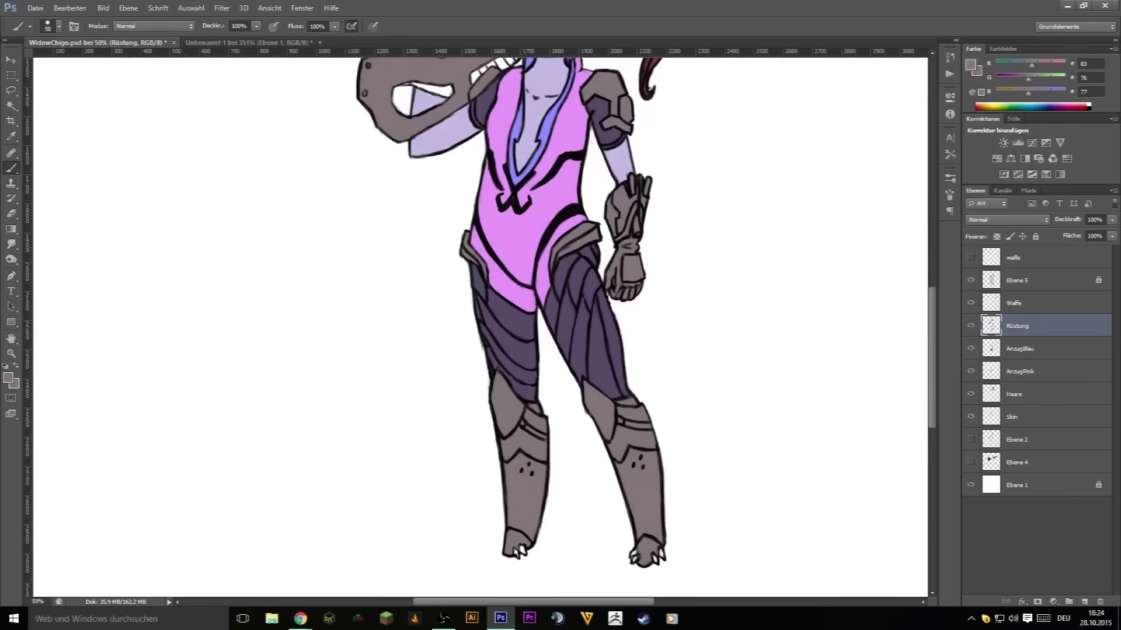
left_click(548, 132, "alt")
scroll(773, 589, "up", 3)
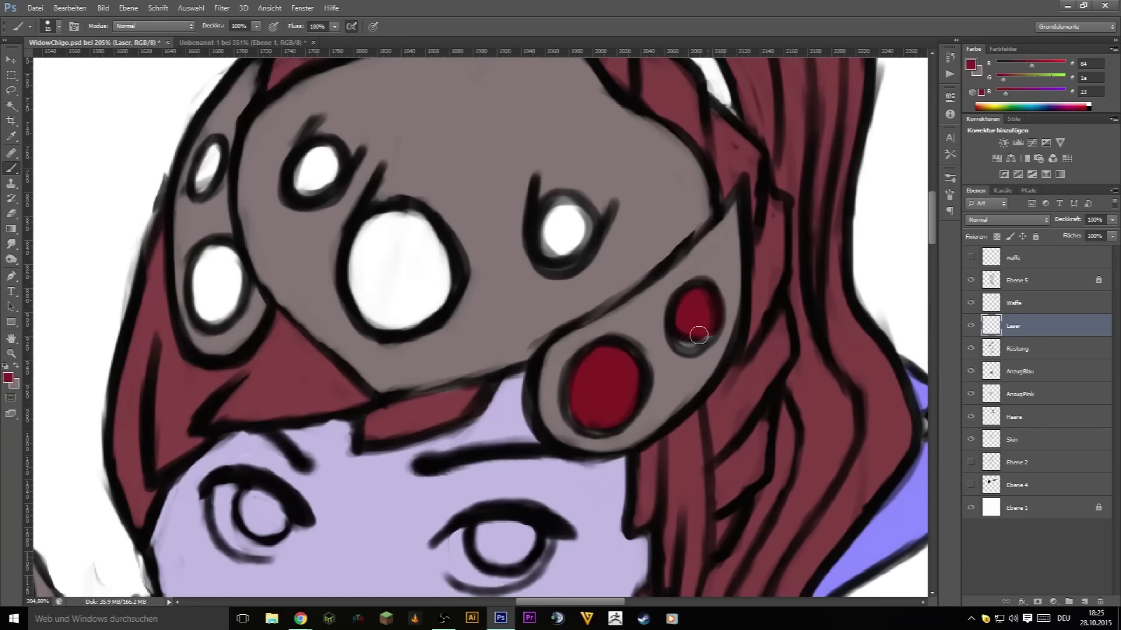
- Paint the visor lenses solid red, then grey over the rifle's white teeth and lower opening on Rüstung
left_click_drag(435, 237, 323, 185)
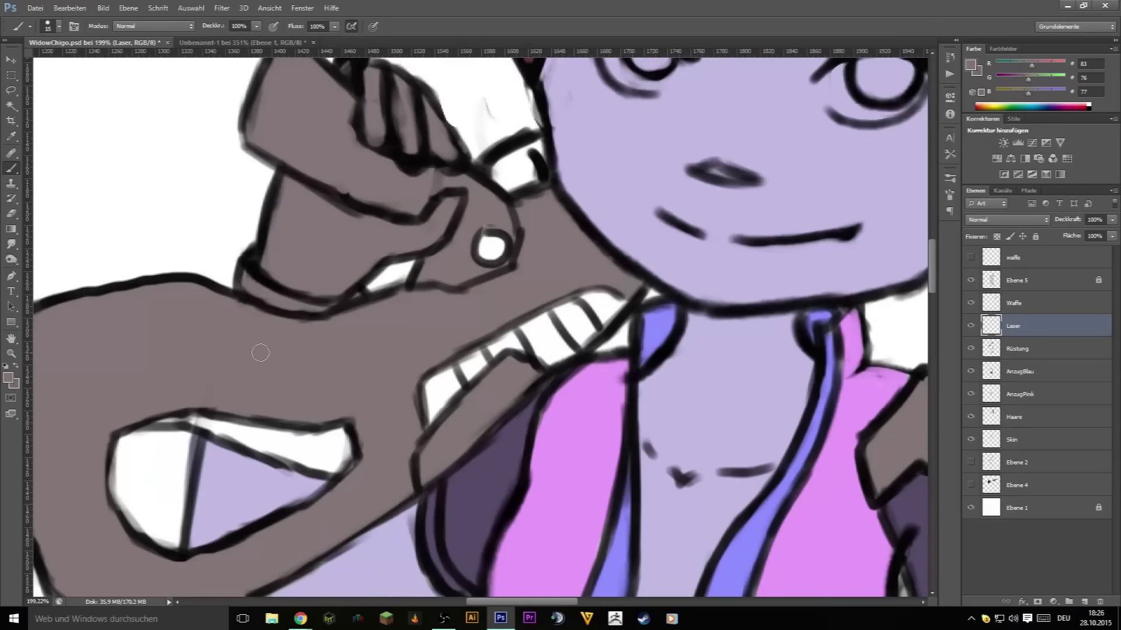
key("Return")
key("b")
key("alt+bracketleft")
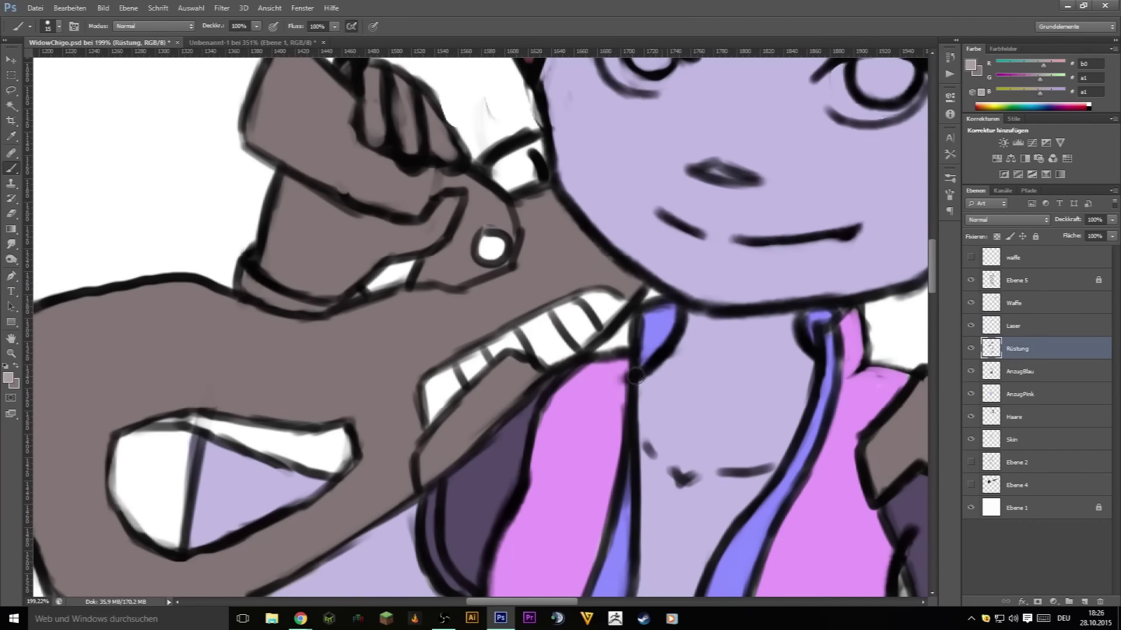
key("bracketright")
key("bracketright")
key("bracketright")
left_click_drag(436, 411, 611, 299)
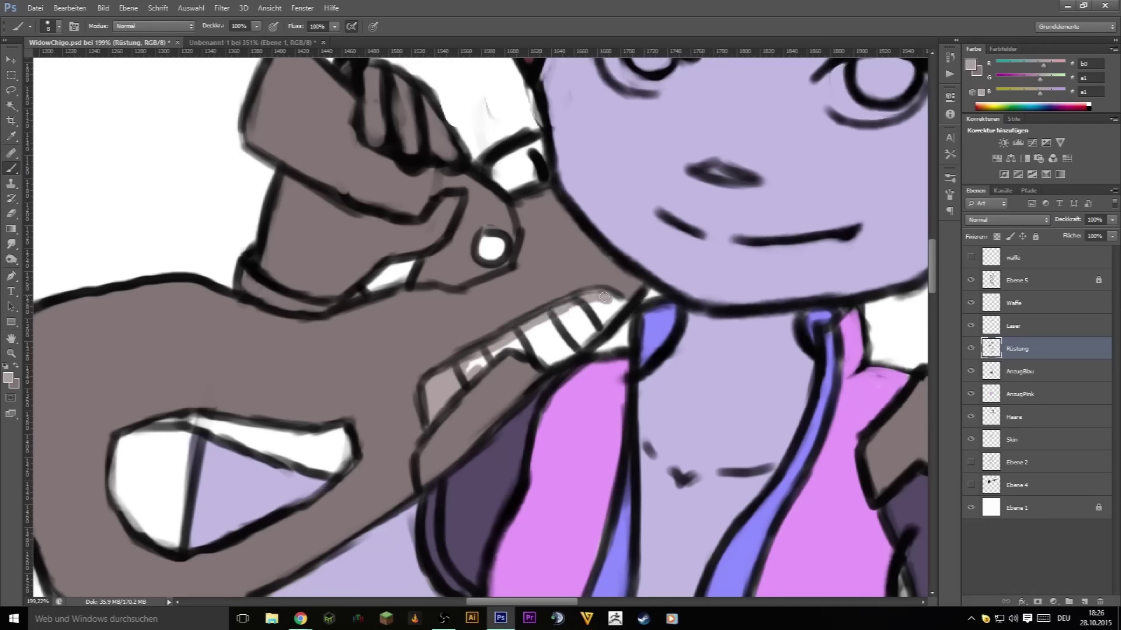
left_click_drag(151, 427, 332, 461)
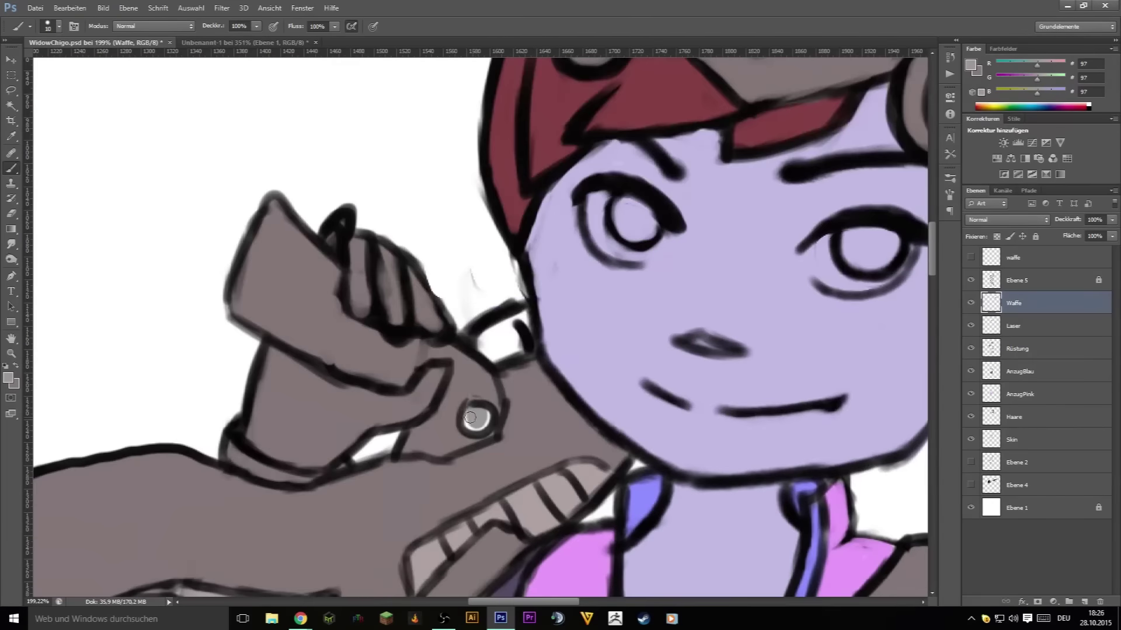
scroll(470, 418, "down", 5)
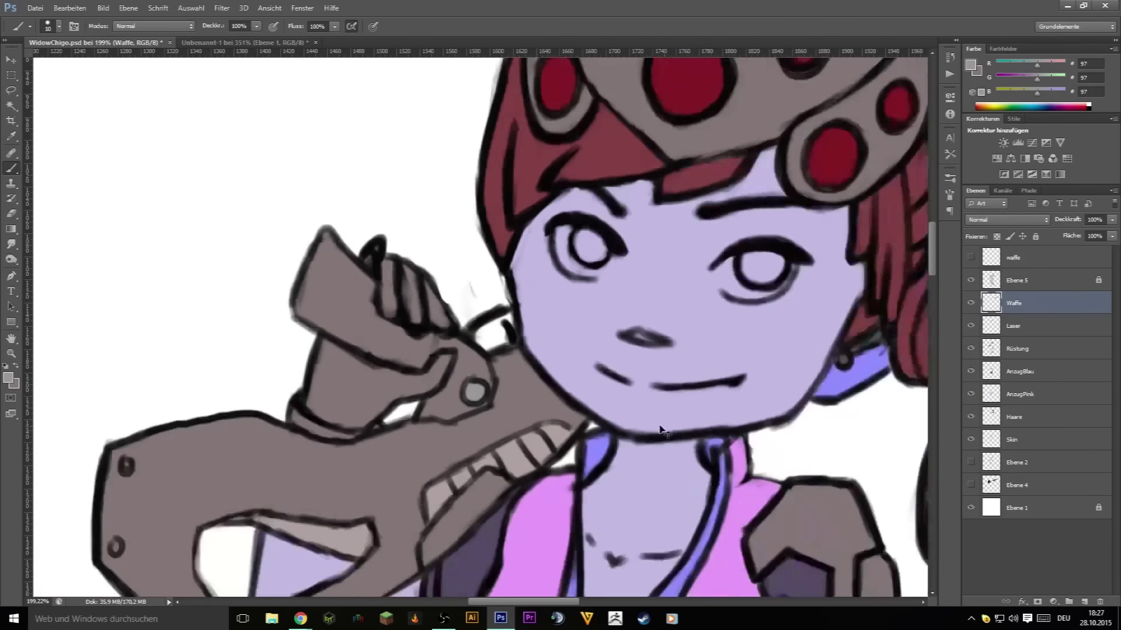
scroll(543, 281, "up", 6)
- On a new eye layer, paint both irises a tan colour
left_click(1026, 445)
key("ctrl+shift+alt+n")
type("Augen")
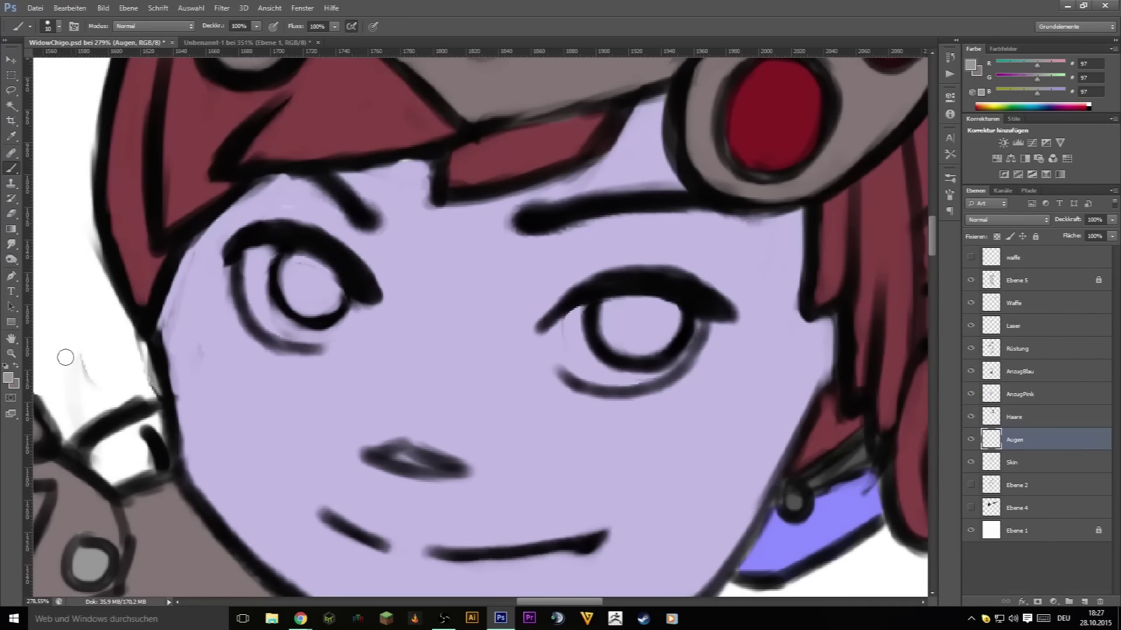
left_click(8, 378)
left_click(731, 385)
left_click(563, 313)
left_click_drag(710, 421, 710, 400)
key("Return")
key("b")
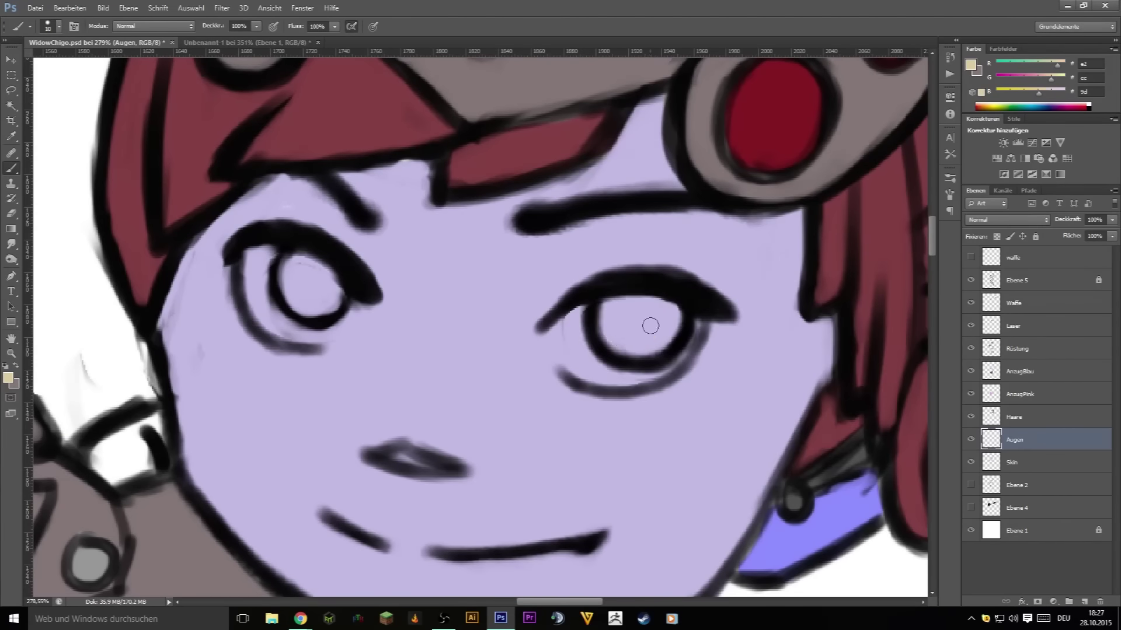
left_click_drag(619, 315, 660, 332)
left_click_drag(292, 275, 327, 298)
- Add a layer named 'Augenweiß' and paint near-white eye whites around both irises
left_click(1054, 462)
key("ctrl+shift+alt+n")
double_click(1018, 462)
type("Augenweiß")
key("Return")
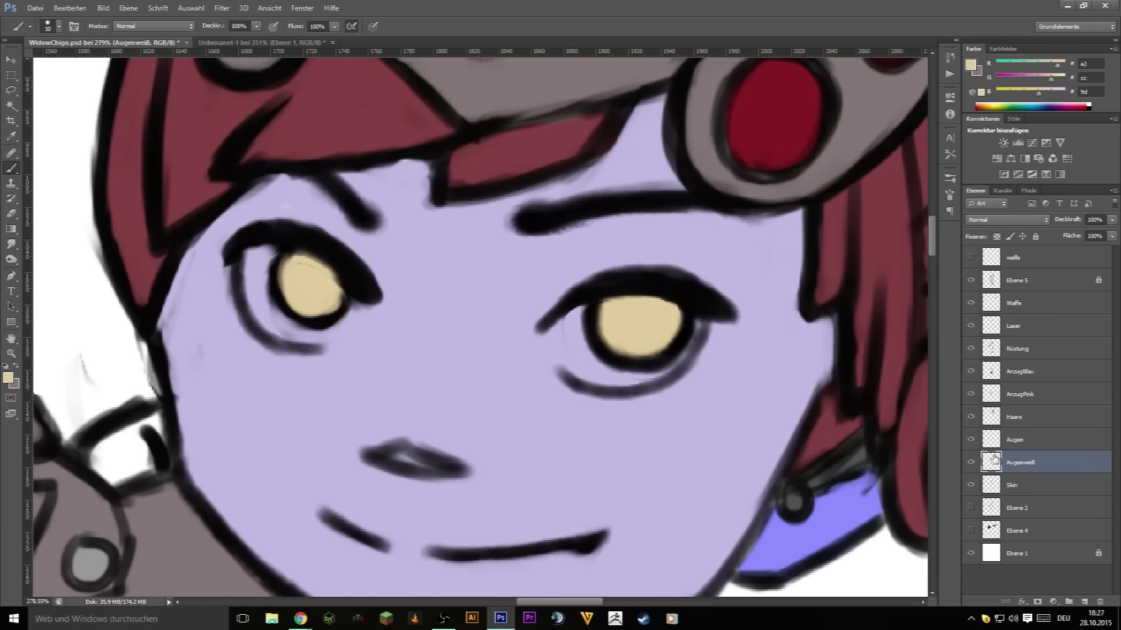
left_click(8, 378)
mouse_move(710, 446)
left_mouse_down()
mouse_move(710, 361)
mouse_move(710, 445)
left_mouse_up()
key("Return")
key("b")
mouse_move(578, 315)
left_mouse_down()
mouse_move(561, 343)
mouse_move(695, 350)
left_mouse_up()
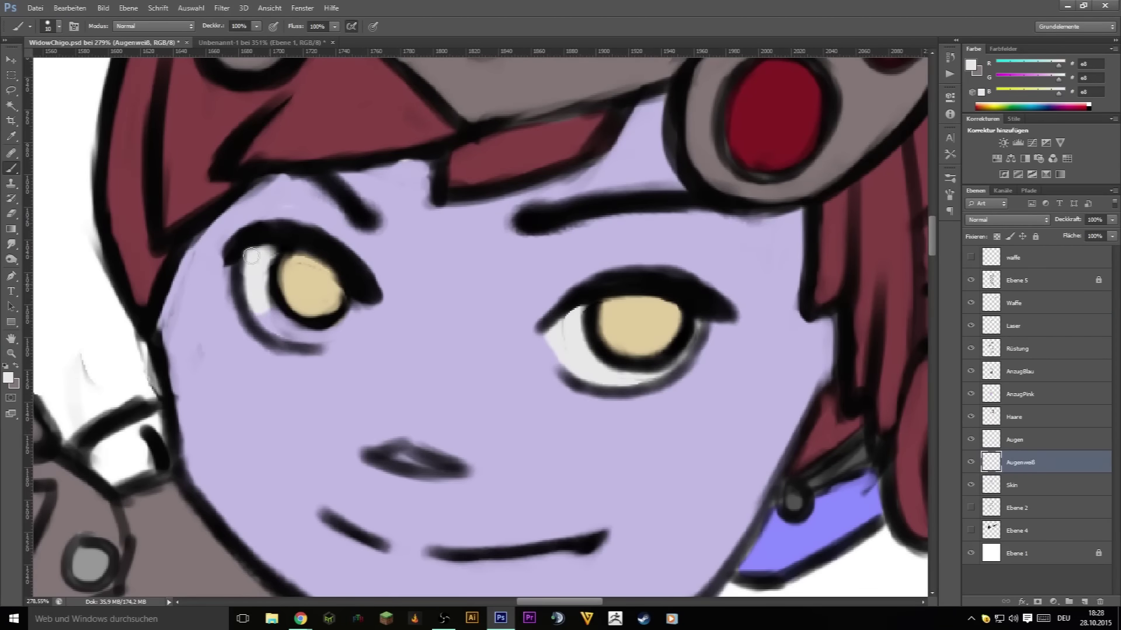
left_click_drag(251, 257, 332, 267)
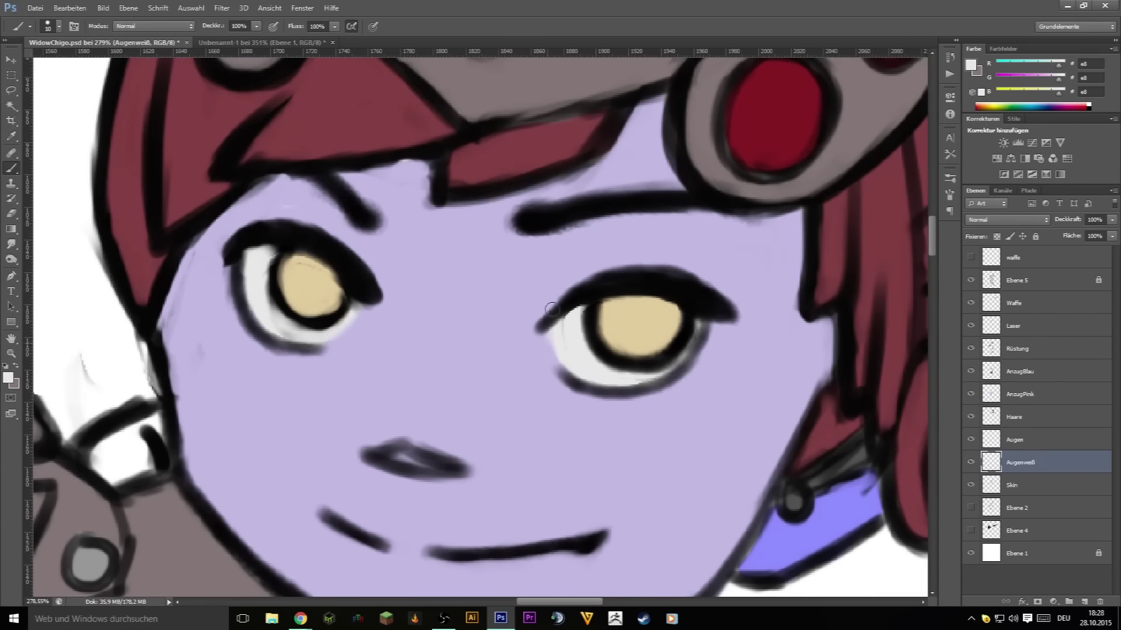
- On the Augen layer, paint dark brown pupils in both irises
left_click(1016, 439)
left_click(8, 377)
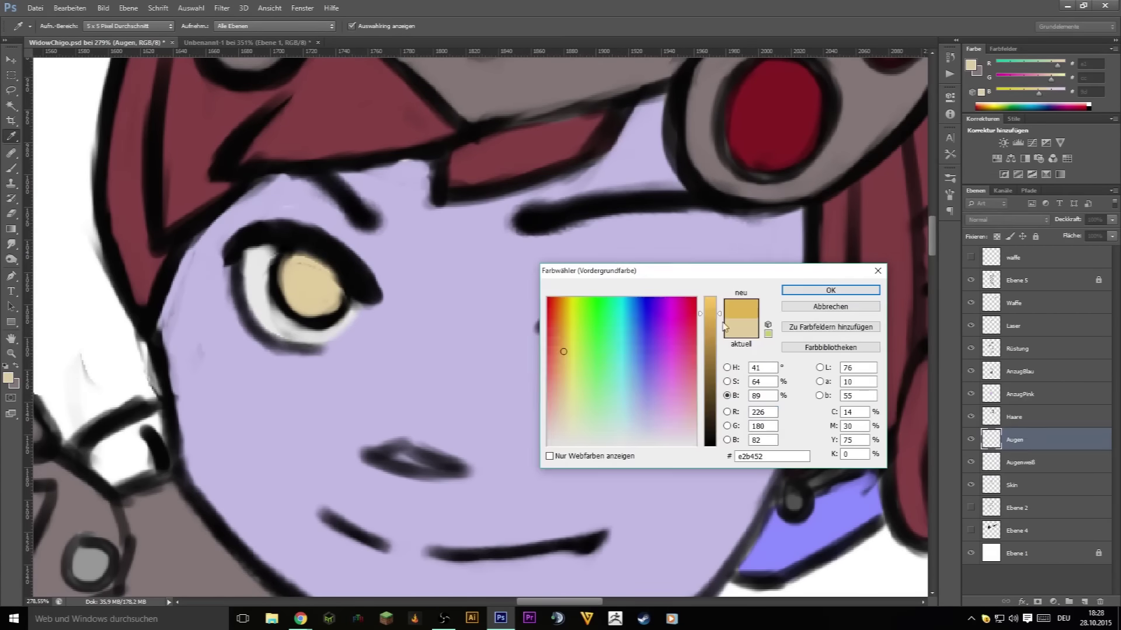
key("Return")
scroll(490, 327, "up", 2)
left_click_drag(698, 310, 699, 307)
left_click_drag(236, 257, 232, 251)
scroll(448, 312, "down", 5)
scroll(461, 328, "up", 5)
- Brighten the lower part of the right iris with a warmer tan
left_click(8, 377)
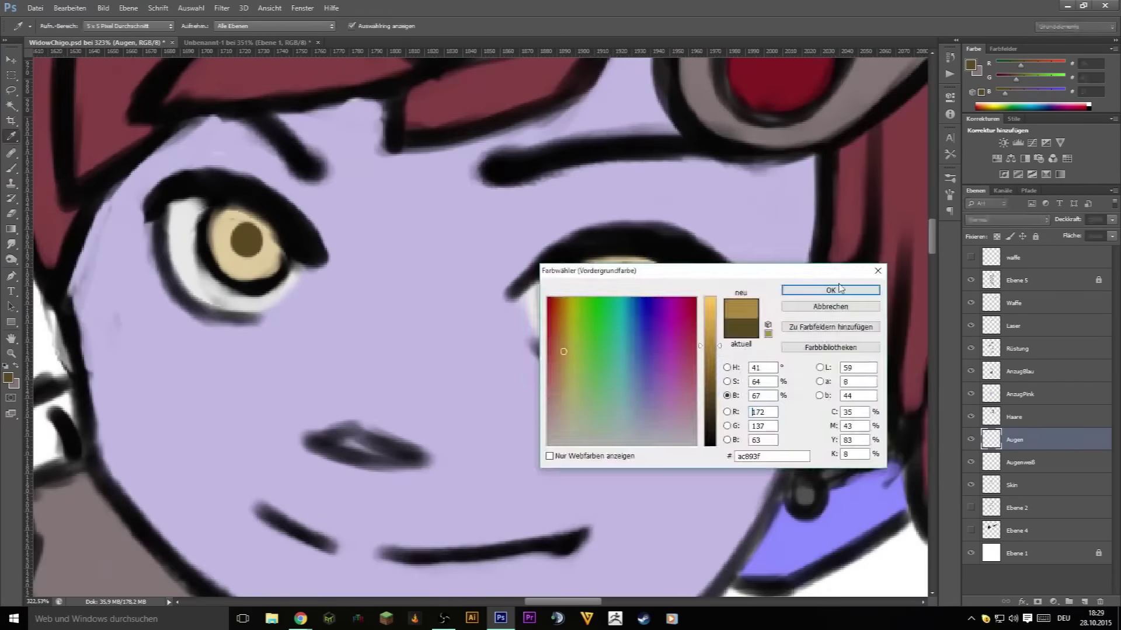
left_click(245, 239)
left_click(563, 315)
key("Return")
key("b")
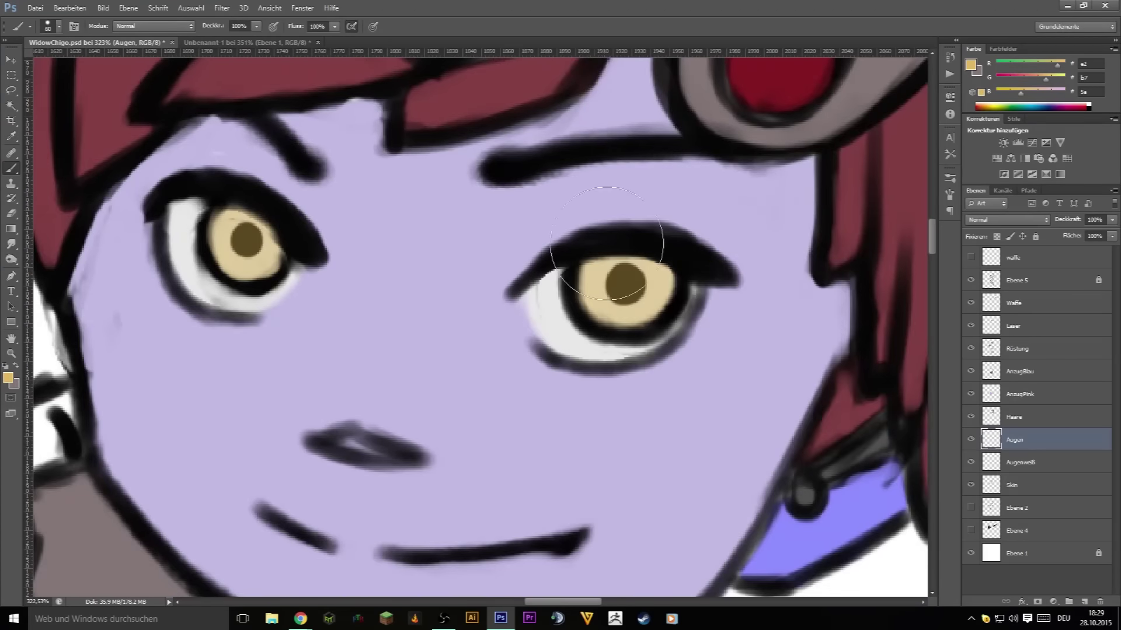
left_click_drag(620, 322, 627, 302)
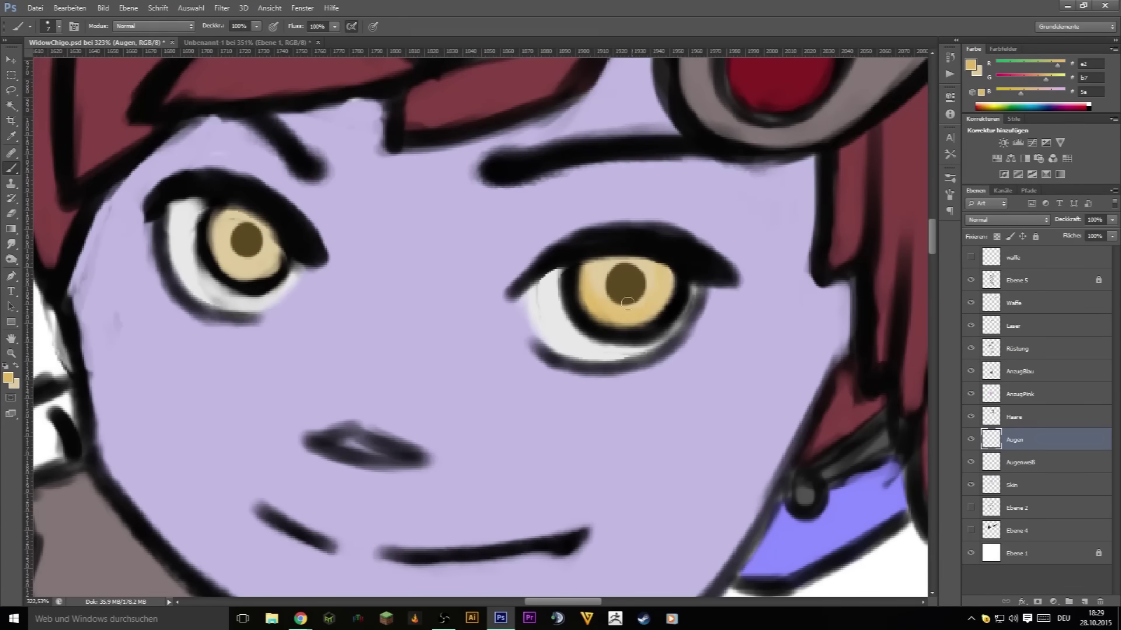
- Shade the right iris with darker brown strokes
left_click(8, 378)
left_click(245, 239)
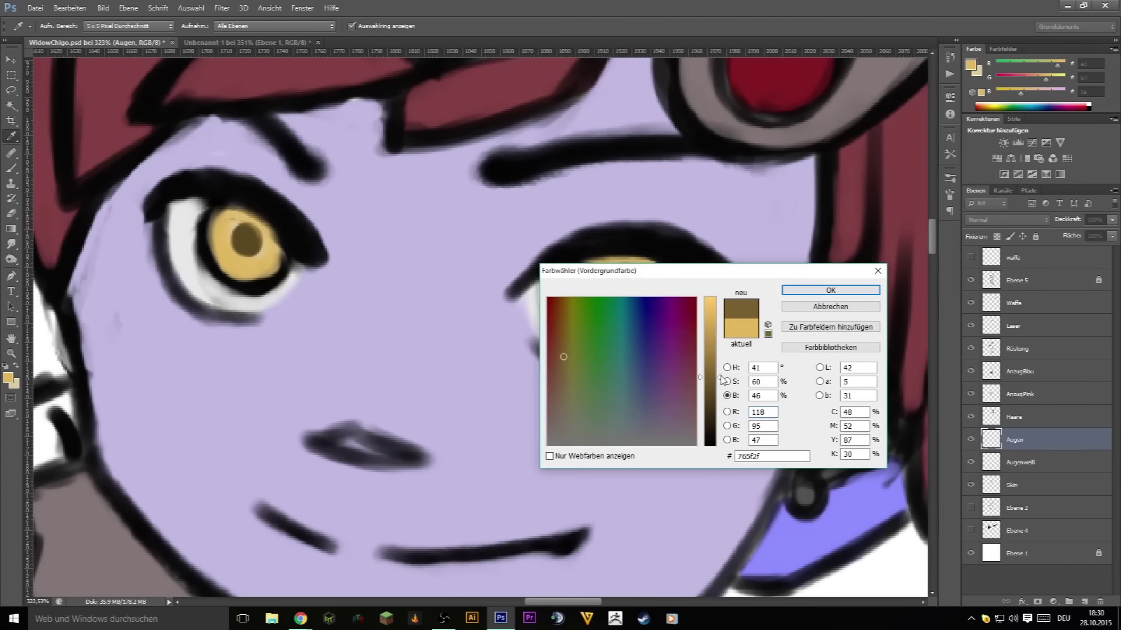
key("Return")
left_click_drag(653, 284, 634, 327)
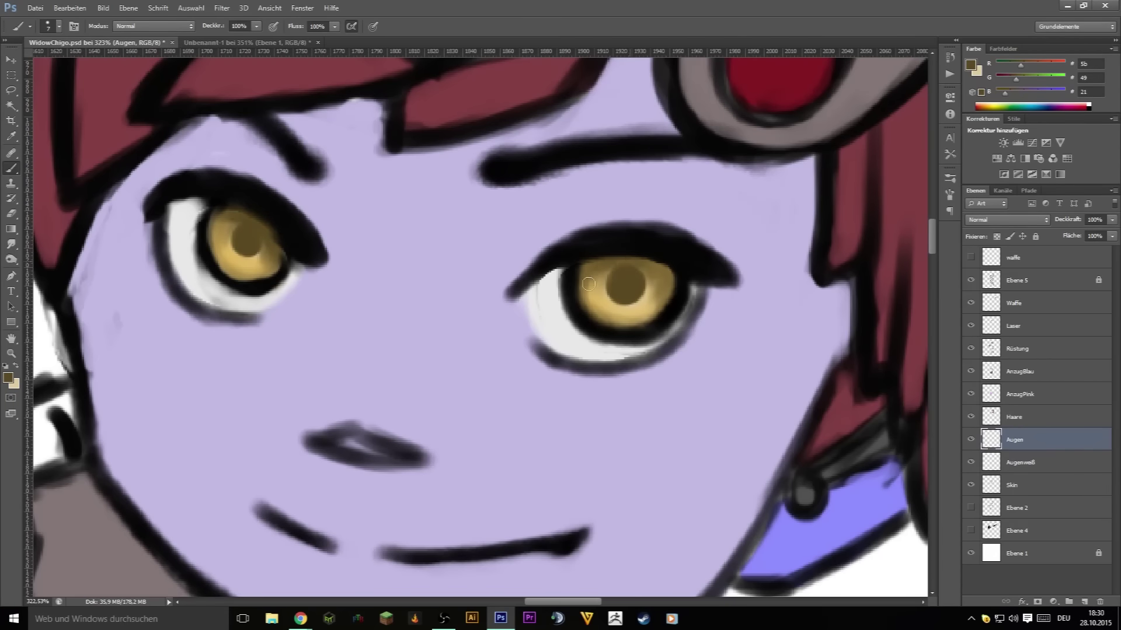
left_click_drag(640, 271, 660, 315)
- Paint light tan highlights into both irises
key("x")
scroll(656, 272, "up", 5)
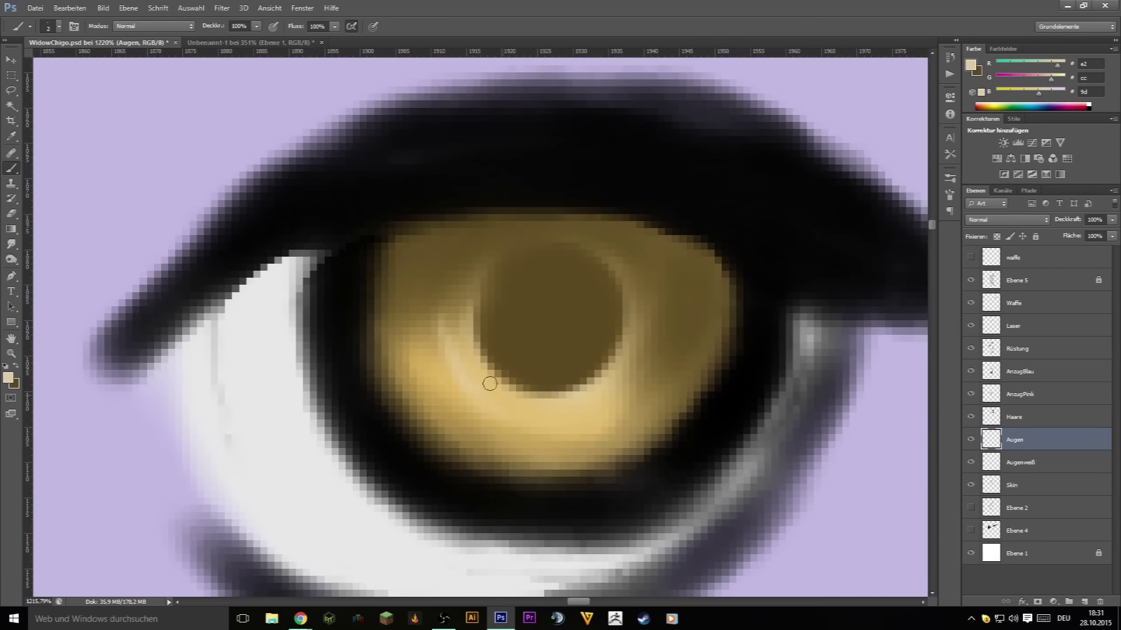
mouse_move(490, 382)
left_mouse_down()
mouse_move(661, 333)
mouse_move(555, 455)
left_mouse_up()
scroll(440, 225, "left", 10)
scroll(568, 342, "up", 5)
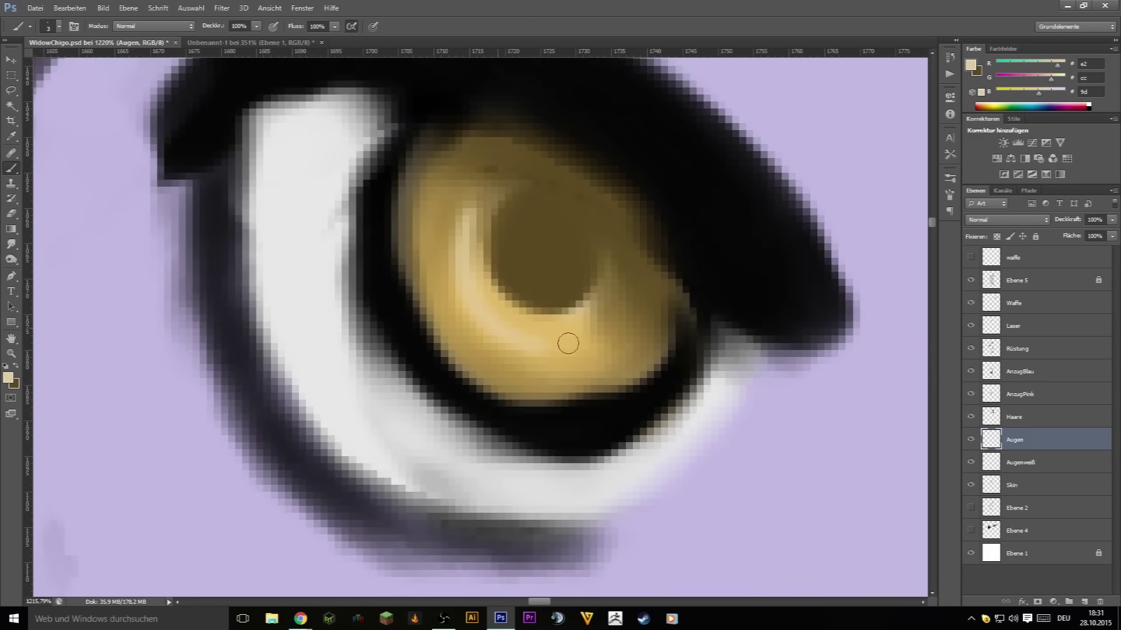
left_click_drag(568, 343, 453, 333)
key("ctrl+0")
scroll(473, 223, "up", 5)
- Name the new layer 'Über Lineart' and add a light grey highlight in the right eye
key("ctrl+shift+alt+n")
double_click(1021, 280)
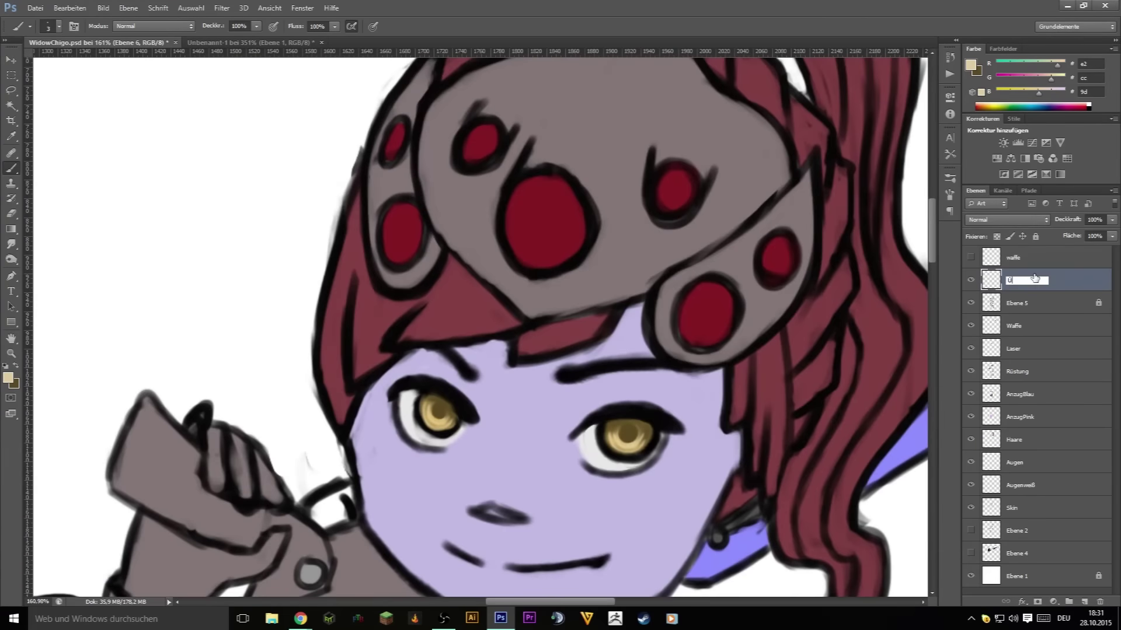
type("Über Lineart")
key("Return")
scroll(593, 513, "up", 3)
left_click(575, 362, "alt")
key("bracketright")
key("bracketright")
key("bracketright")
left_click_drag(589, 350, 636, 347)
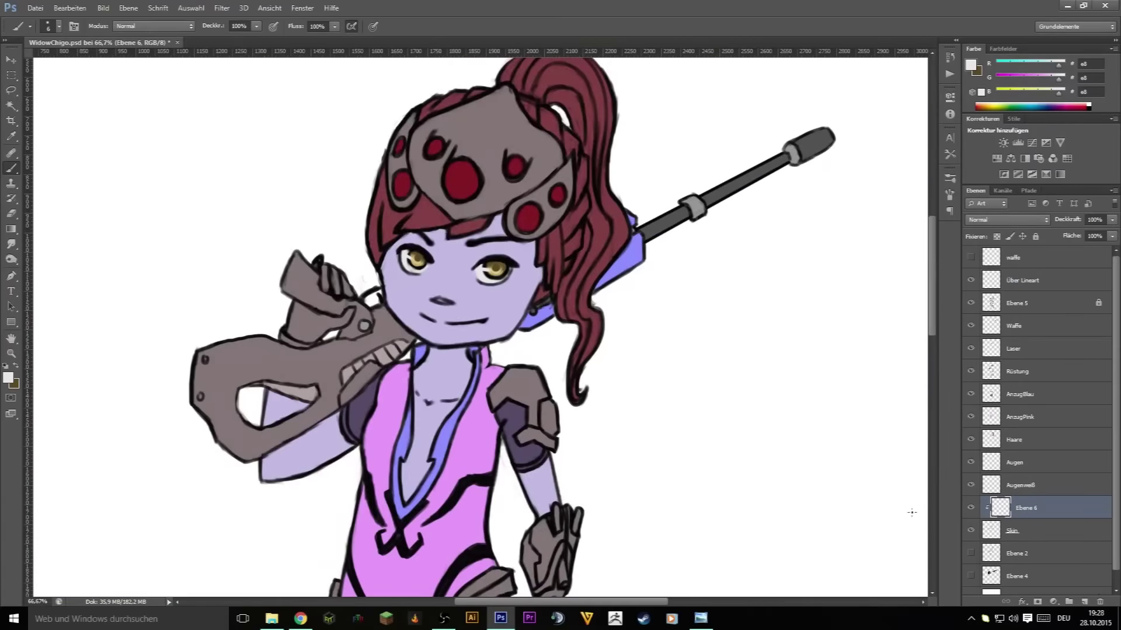
- Paint soft muted-purple blush shading around the nose
left_click_drag(719, 372, 719, 337)
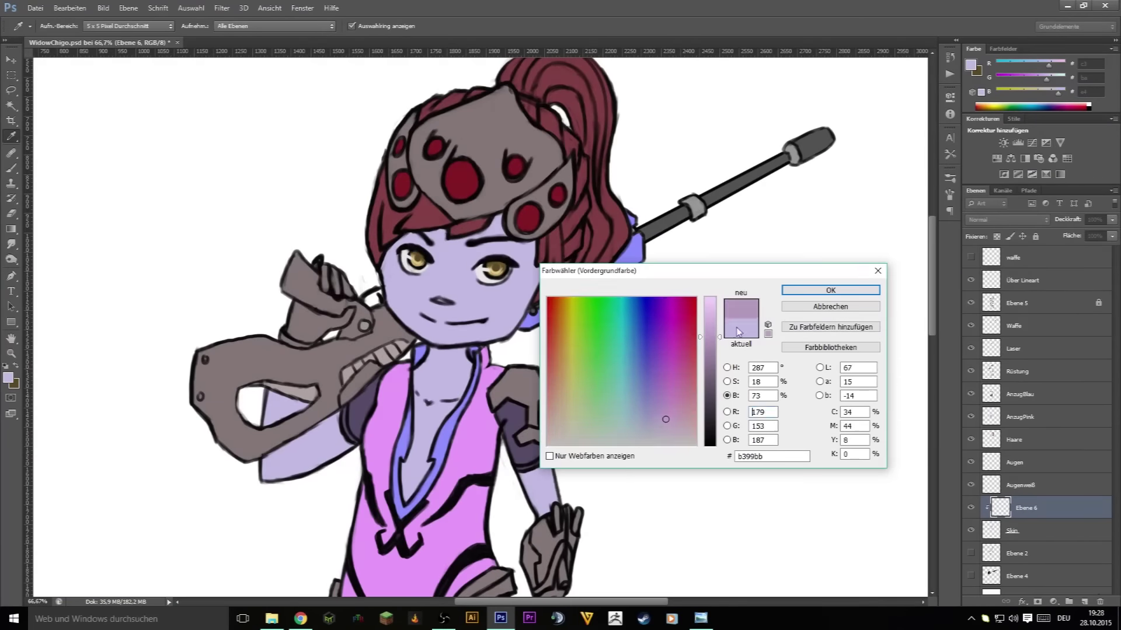
key("Return")
key("b")
scroll(620, 349, "up", 3)
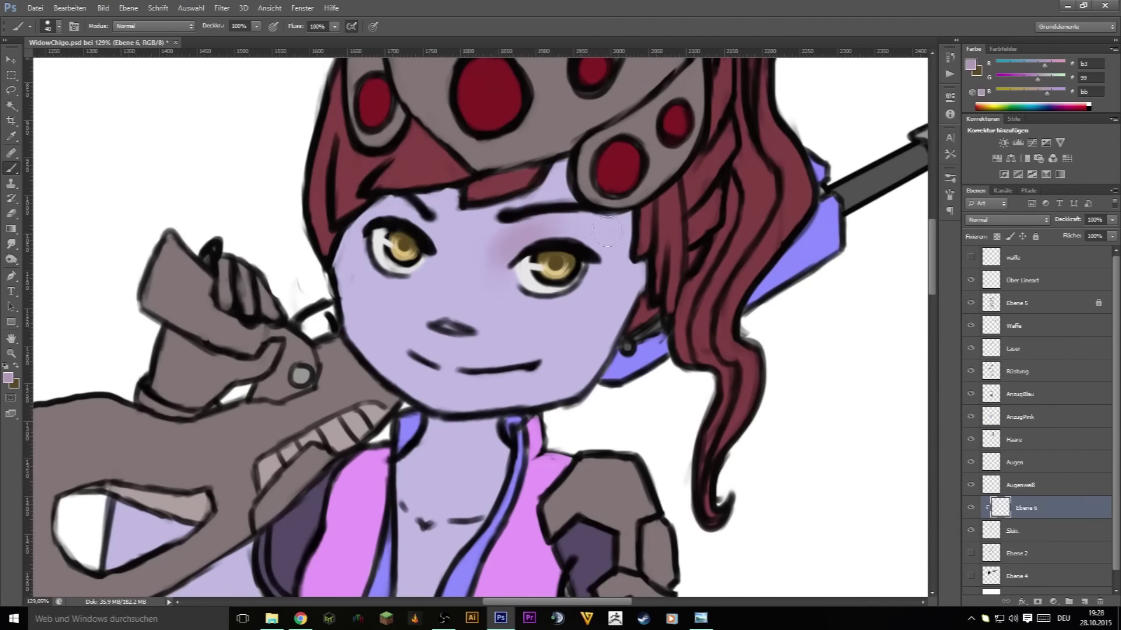
key("bracketright")
key("bracketright")
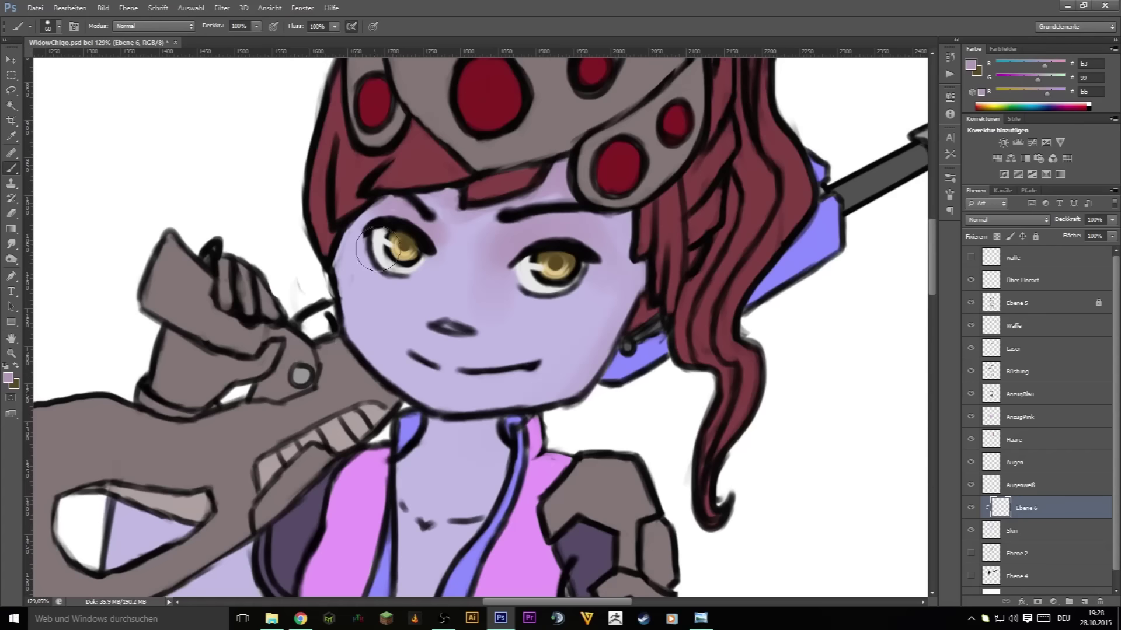
left_click_drag(432, 324, 493, 324)
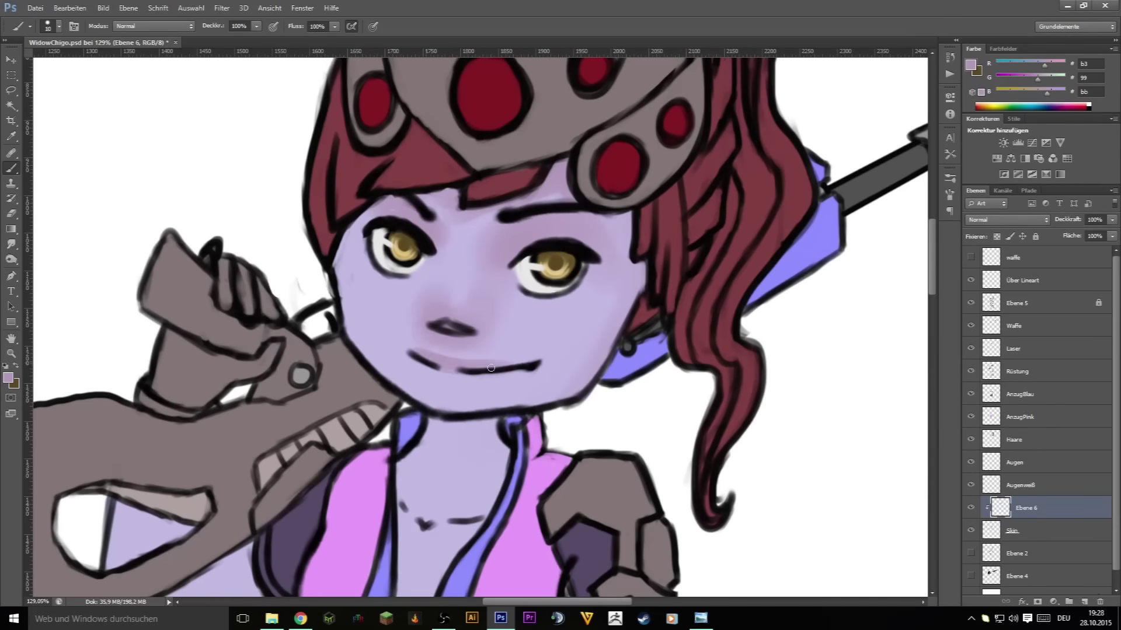
- Paint purple shading strokes on the neck with a larger brush
key("bracketright")
key("bracketright")
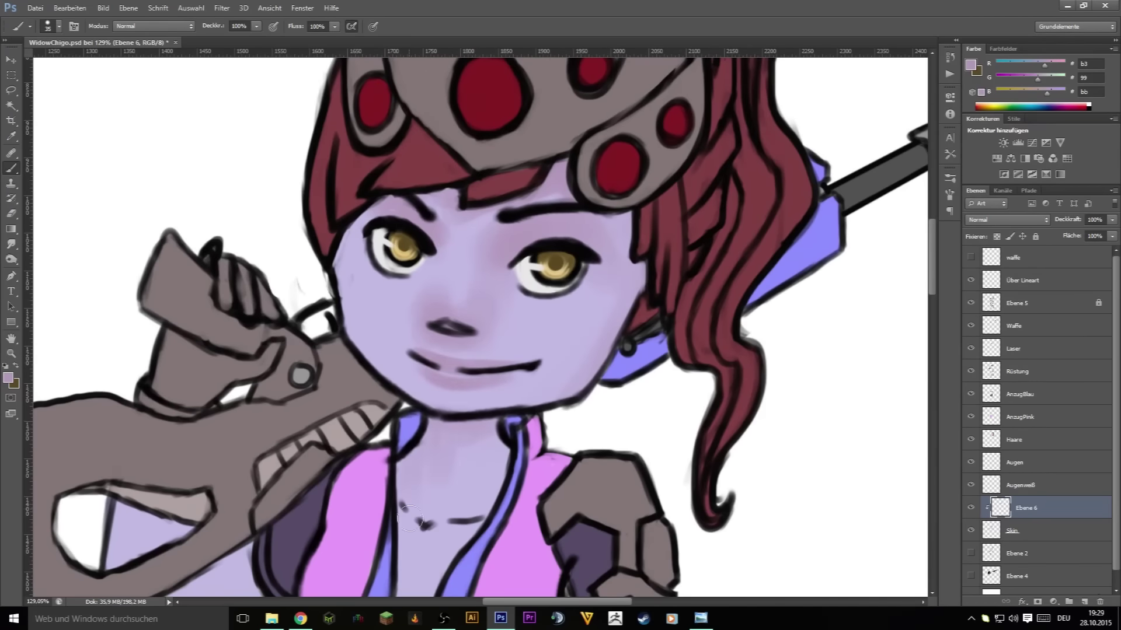
left_click_drag(391, 579, 420, 457)
mouse_move(464, 328)
left_mouse_down()
mouse_move(495, 367)
mouse_move(474, 496)
left_mouse_up()
key("bracketright")
scroll(544, 282, "down", 5)
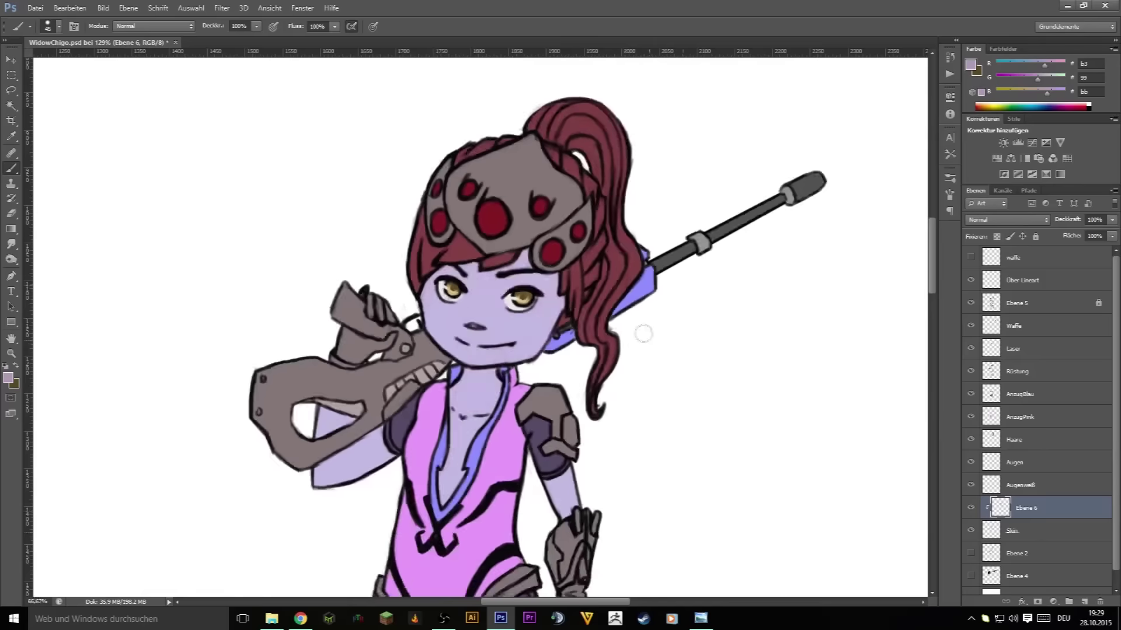
scroll(584, 315, "up", 2)
scroll(631, 347, "up", 3)
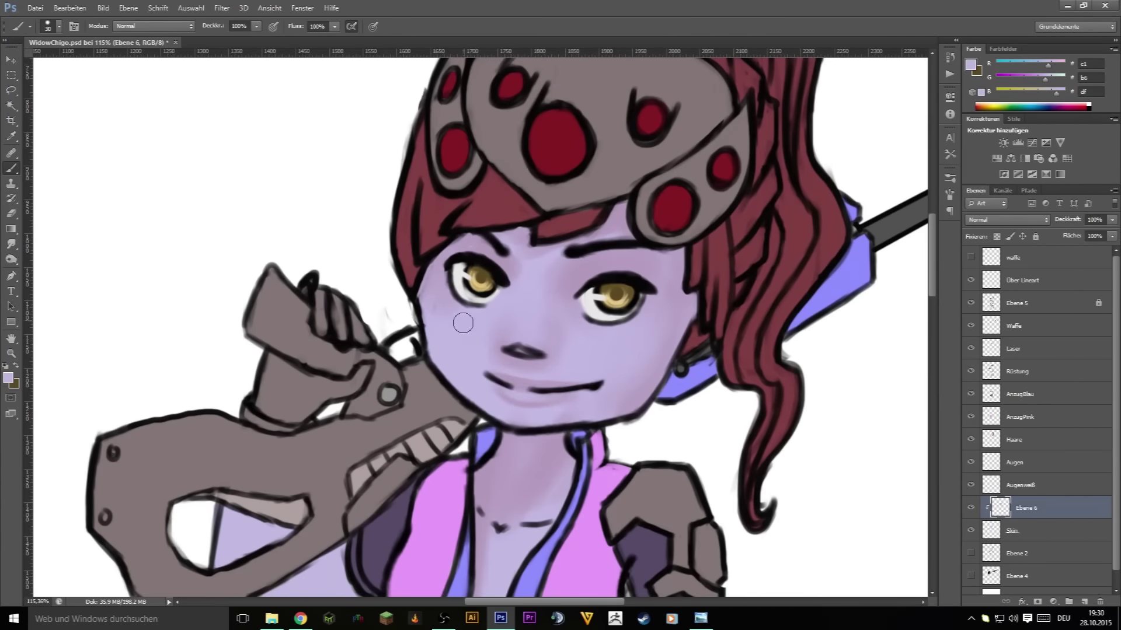
scroll(462, 322, "down", 3)
scroll(526, 292, "down", 3)
key("bracketright")
key("bracketright")
- Shade the eyelids, around the eyes, the forehead and the right cheek in lavender-purple
left_click(622, 293, "alt")
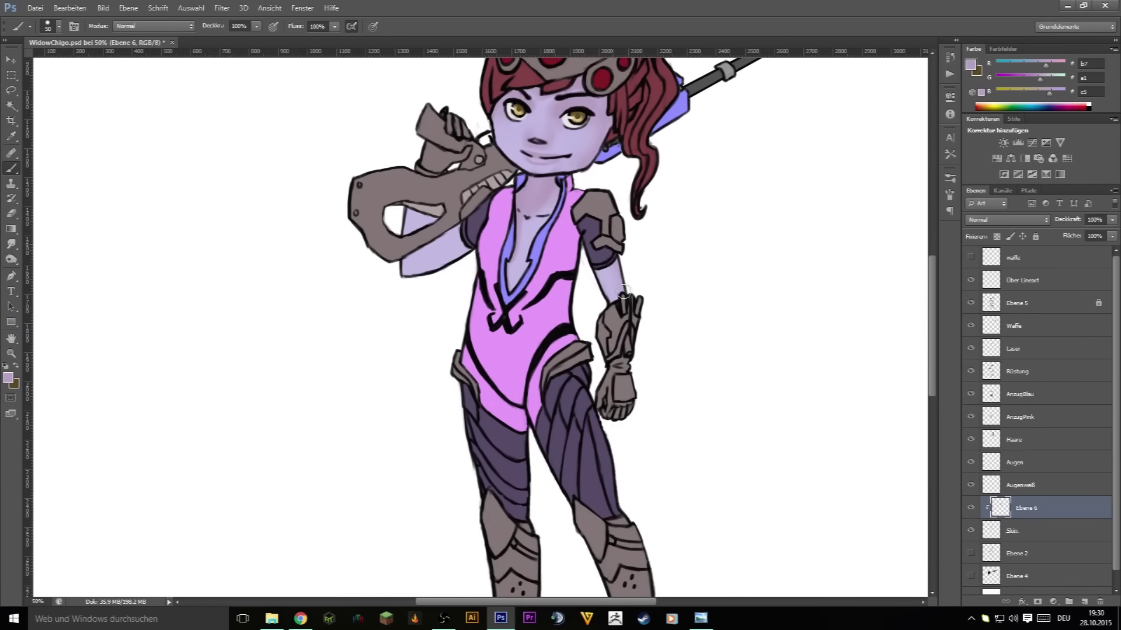
scroll(688, 405, "up", 5)
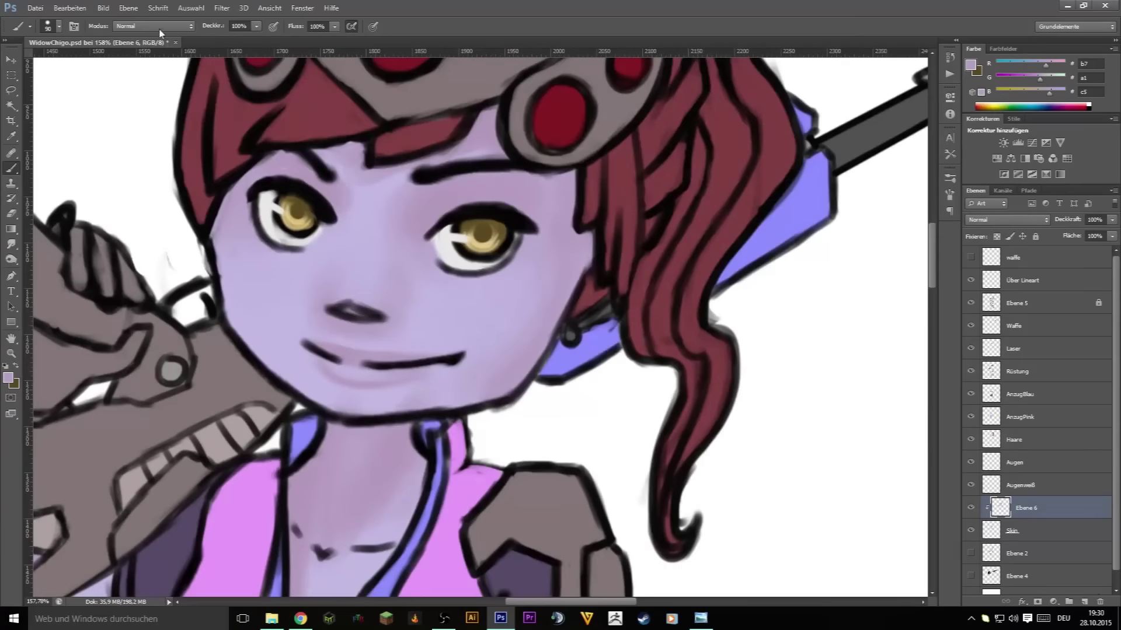
mouse_move(543, 207)
left_mouse_down()
mouse_move(481, 192)
mouse_move(450, 201)
left_mouse_up()
left_click_drag(262, 187, 326, 215)
key("bracketright")
key("bracketright")
mouse_move(233, 222)
left_mouse_down()
mouse_move(257, 175)
mouse_move(339, 193)
left_mouse_up()
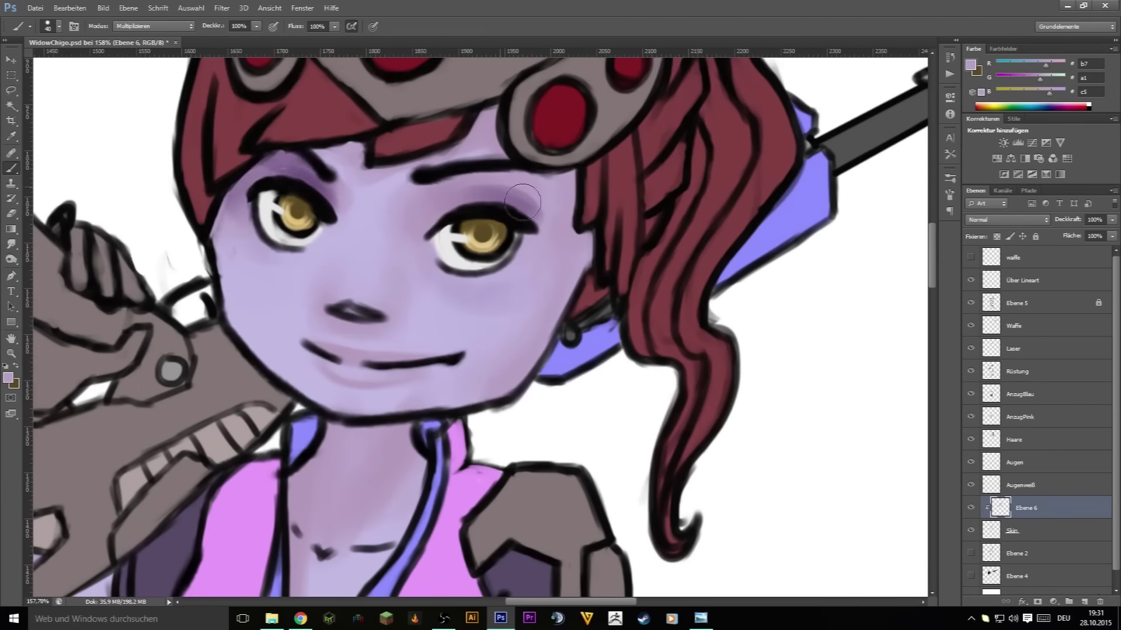
left_click_drag(420, 193, 537, 216)
left_click_drag(321, 117, 479, 140)
left_click_drag(581, 175, 531, 397)
- Deepen the shadow under the chin and down the left side of the neck
key("bracketleft")
key("bracketleft")
key("bracketleft")
mouse_move(432, 409)
left_mouse_down()
mouse_move(385, 455)
mouse_move(374, 502)
left_mouse_up()
mouse_move(362, 432)
left_mouse_down()
mouse_move(330, 420)
mouse_move(306, 525)
left_mouse_up()
left_click_drag(333, 383, 441, 167)
key("bracketright")
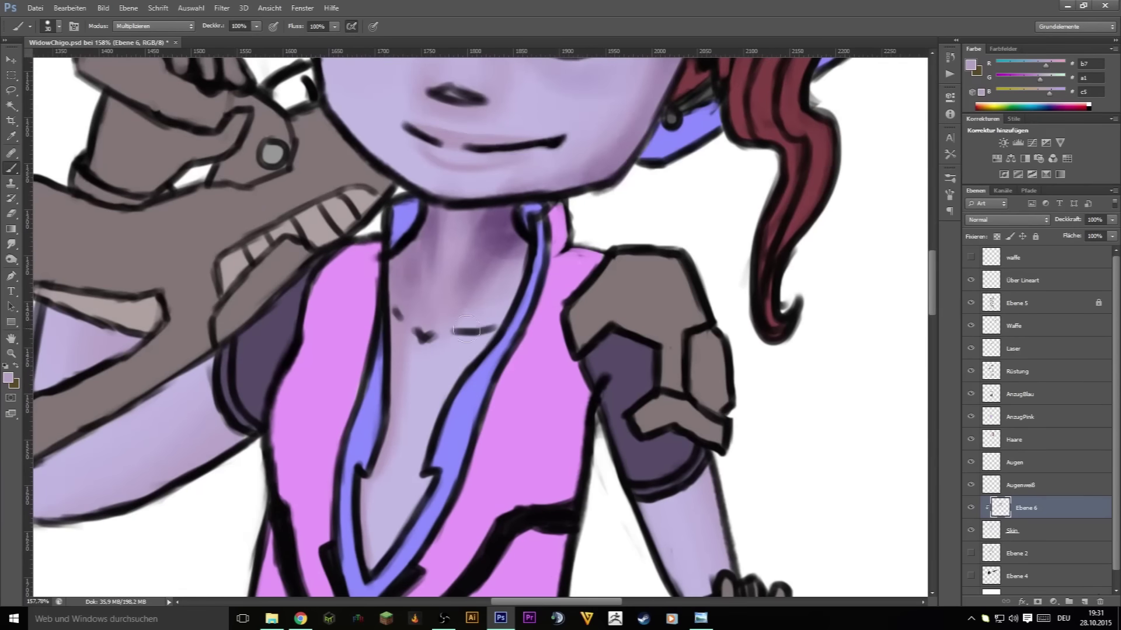
key("bracketright")
left_click_drag(382, 309, 355, 456)
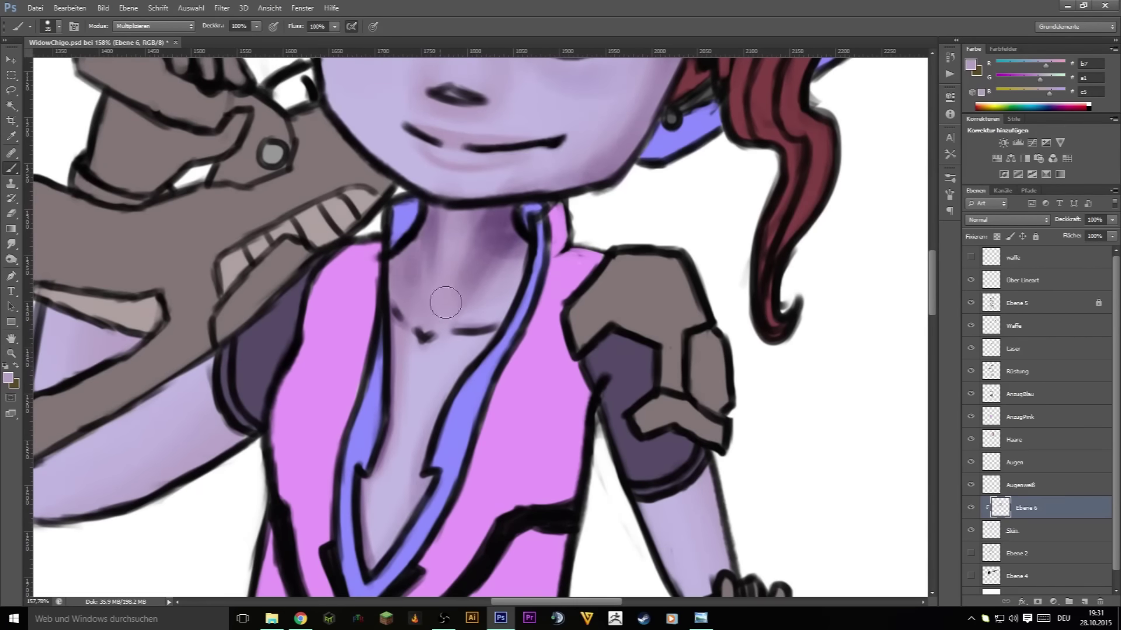
left_click_drag(445, 300, 435, 510)
- In Normal blending, add light and dark purple shading on the neck
left_click(154, 26)
mouse_move(485, 467)
left_mouse_down()
mouse_move(401, 440)
mouse_move(409, 525)
mouse_move(501, 421)
left_mouse_up()
key("bracketleft")
key("bracketleft")
left_click(502, 422, "alt")
left_click_drag(514, 336, 502, 403)
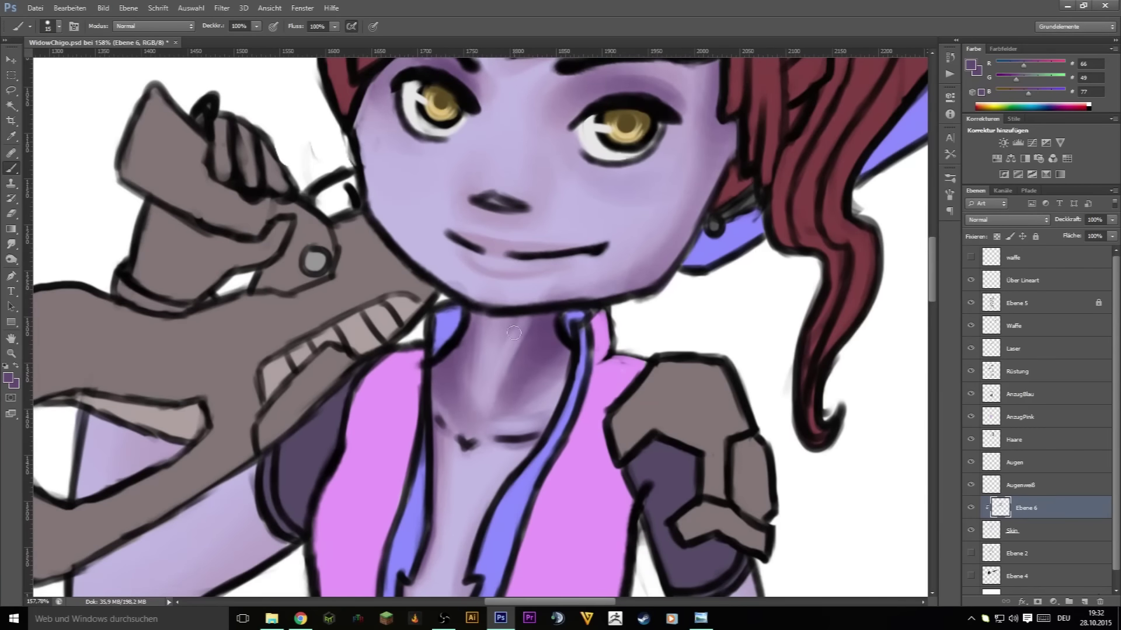
left_click(496, 350, "alt")
left_click_drag(508, 327, 467, 379)
- Shade the cheeks, face edges, around the eyes and the brow in darker purple
key("bracketright")
key("bracketright")
mouse_move(682, 192)
left_mouse_down()
mouse_move(682, 343)
mouse_move(555, 450)
left_mouse_up()
key("bracketright")
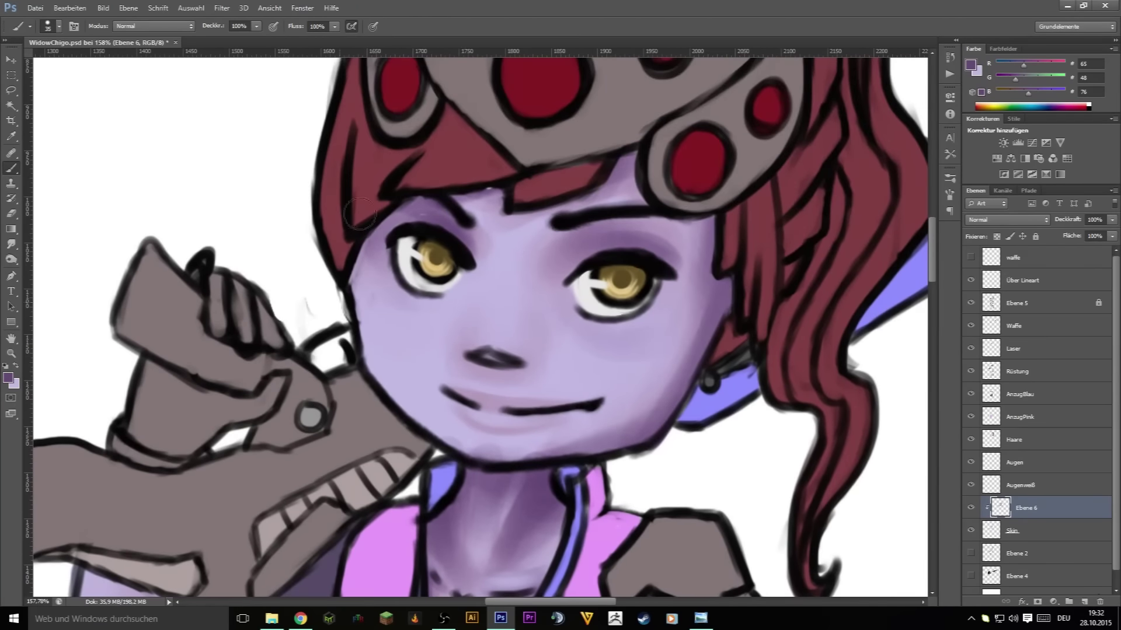
left_click_drag(361, 216, 379, 408)
left_click_drag(567, 251, 444, 222)
left_click_drag(537, 240, 458, 263)
left_click_drag(648, 221, 700, 269)
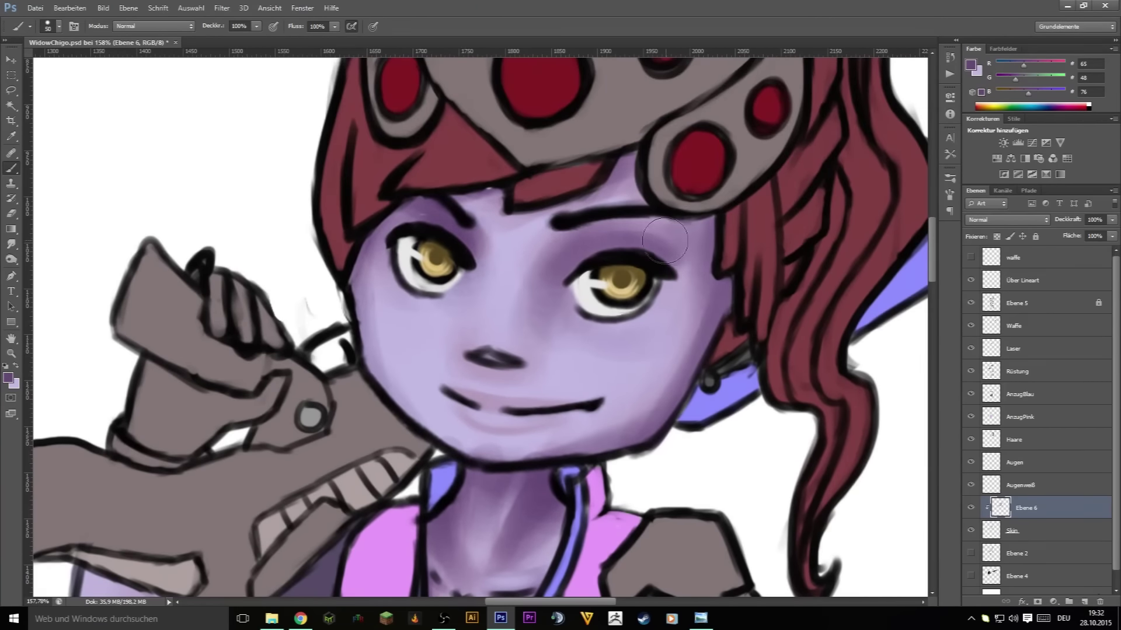
left_click_drag(695, 227, 630, 304)
left_click_drag(560, 192, 467, 216)
- Shade beside the nose, then lighten the skin around the lower lip with light lavender
key("bracketleft")
left_click_drag(529, 353, 461, 350)
left_click(484, 359, "alt")
key("bracketright")
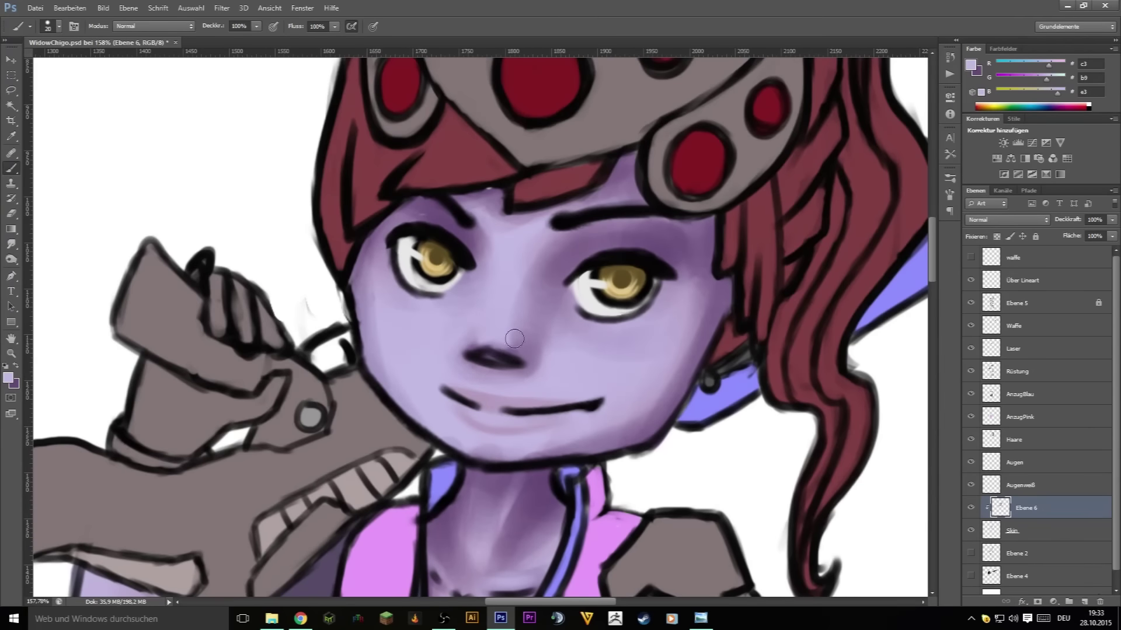
key("x")
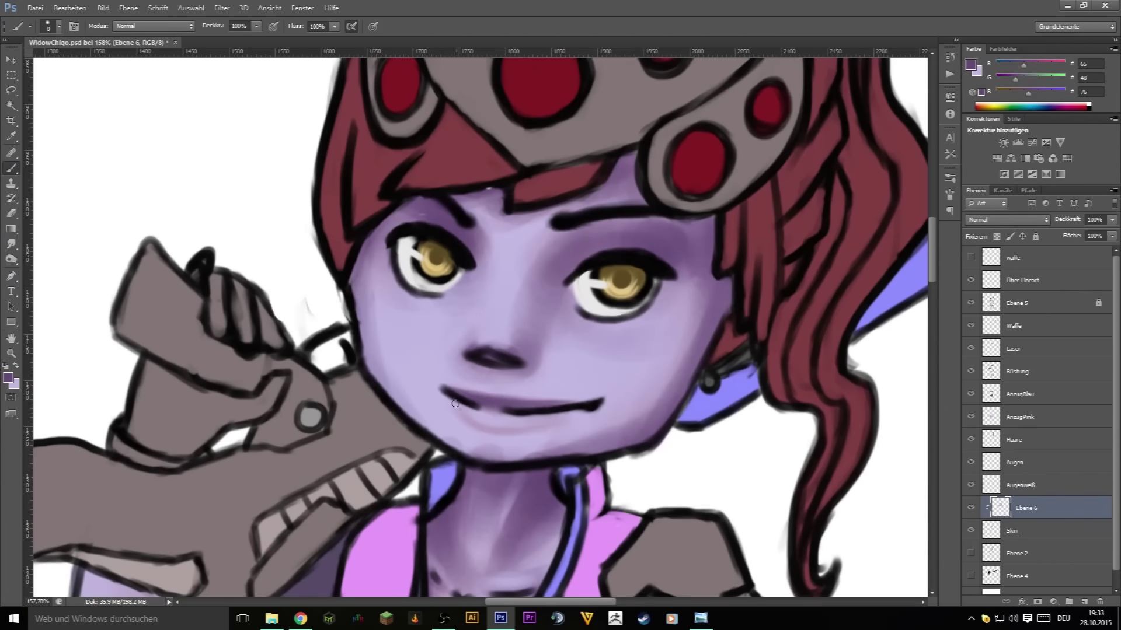
key("x")
left_click_drag(480, 418, 459, 438)
- Highlight the chin, both jawlines and left cheek edge in pale lavender, then shade the upper arm
left_click(476, 433, "alt")
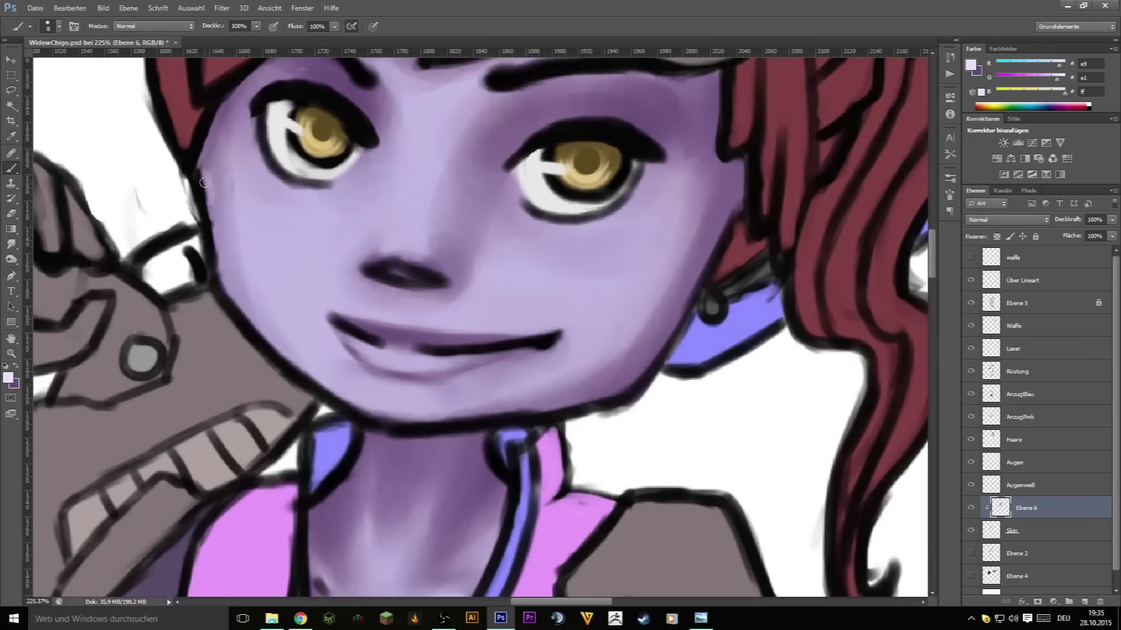
left_click_drag(217, 279, 311, 375)
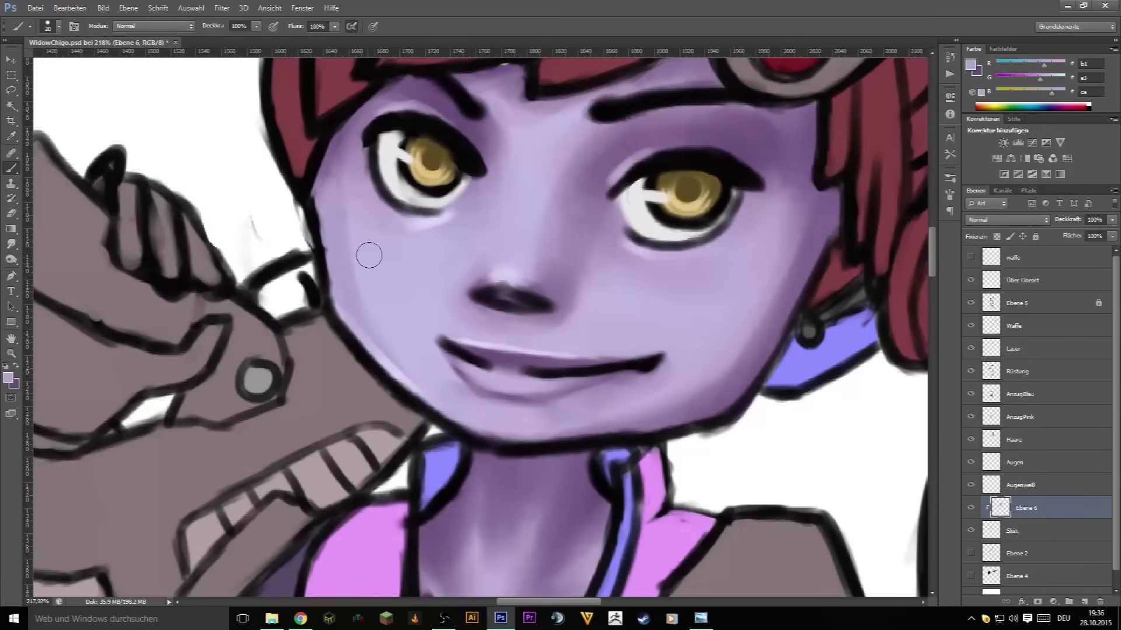
left_click_drag(369, 255, 321, 229)
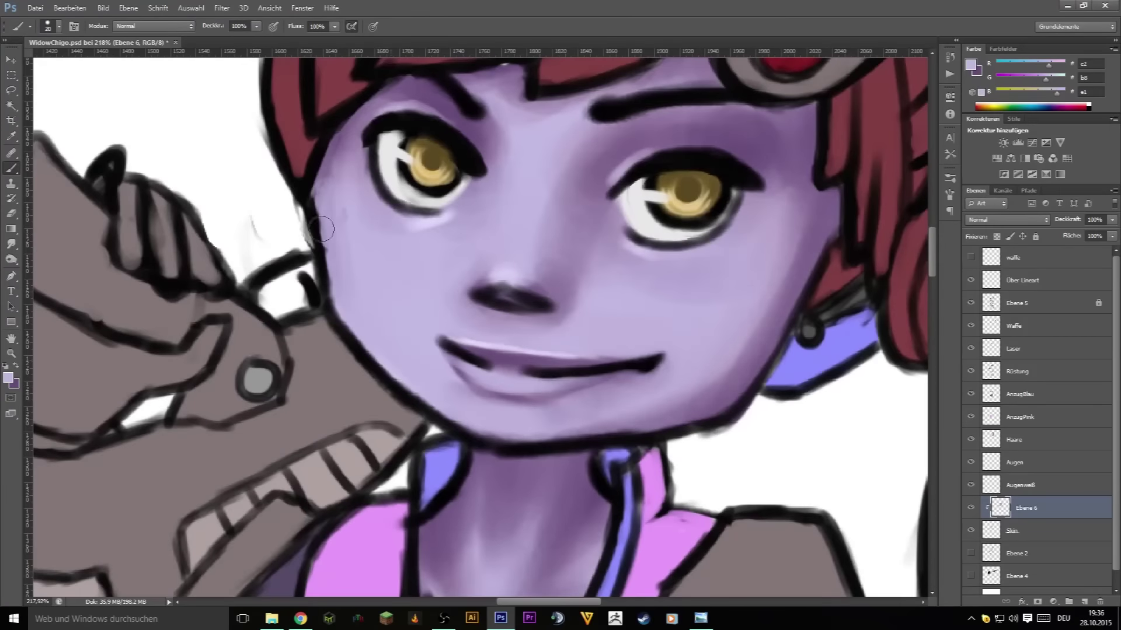
mouse_move(810, 260)
left_mouse_down()
mouse_move(785, 353)
mouse_move(665, 428)
left_mouse_up()
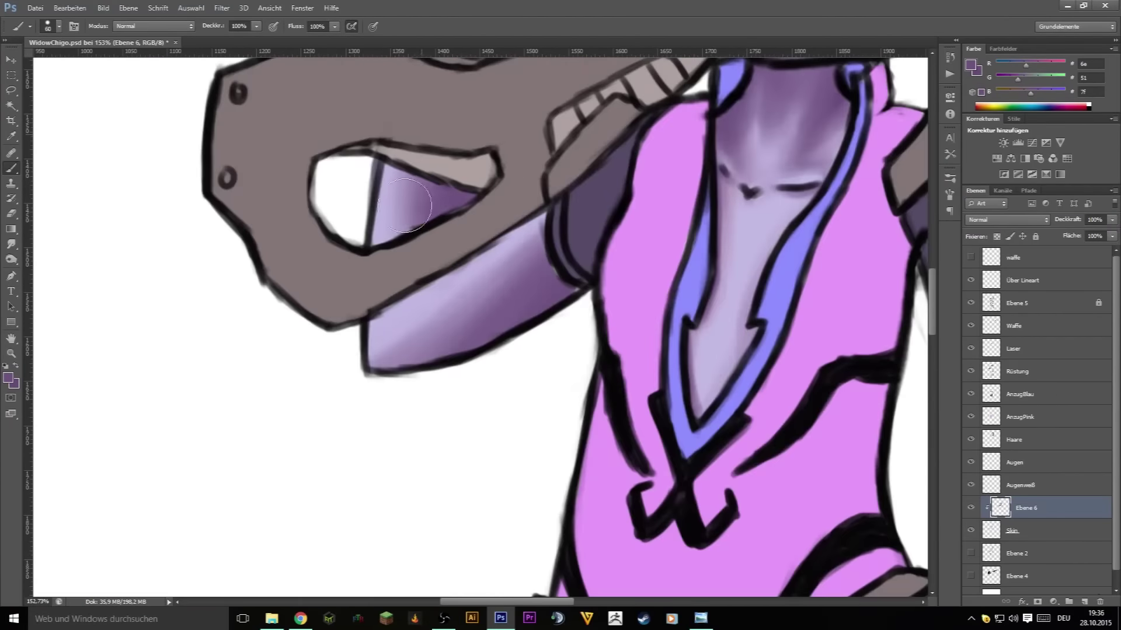
left_click_drag(577, 181, 487, 248)
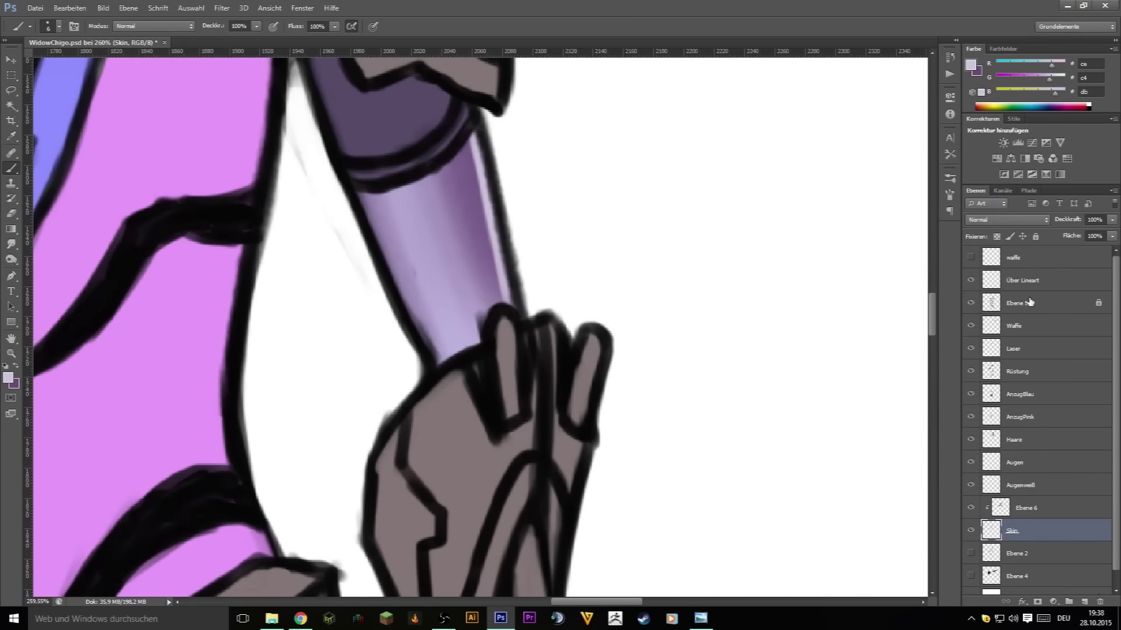
left_click(1030, 302)
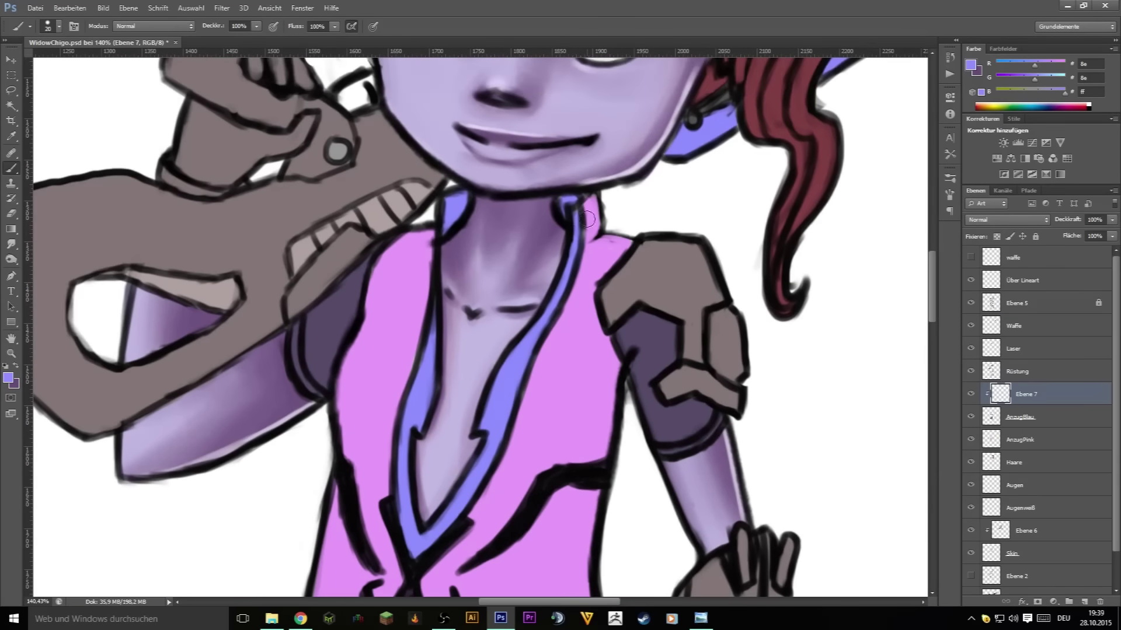
- Lighten the lapel stripes to the V tip, then shade the blue rifle piece in Multiply mode
left_click_drag(506, 424, 420, 558)
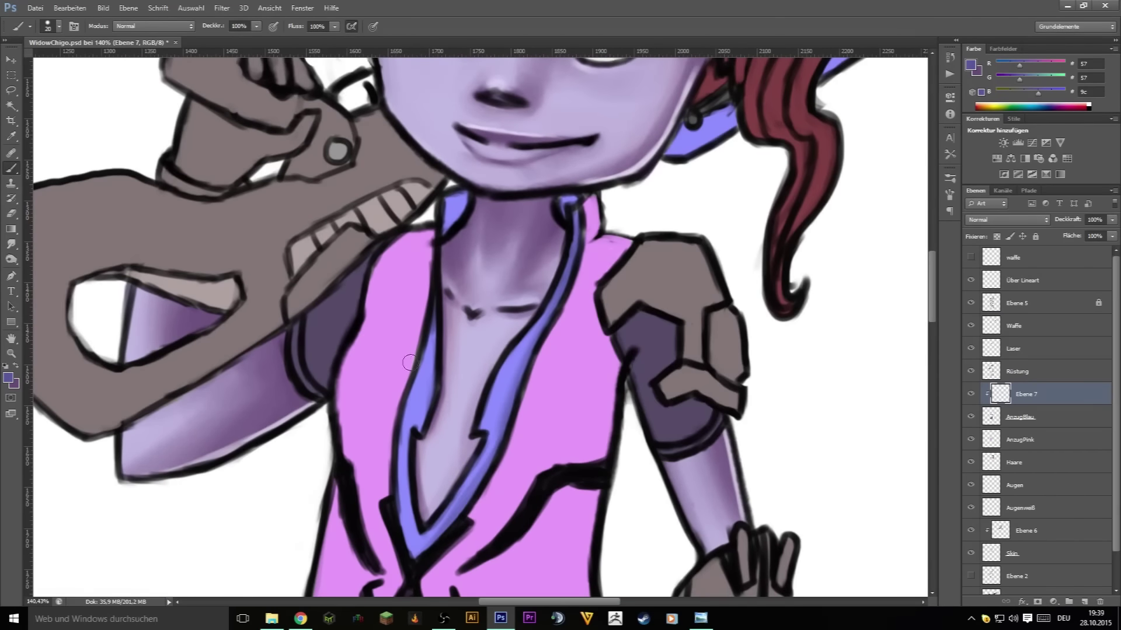
left_click_drag(416, 327, 419, 562)
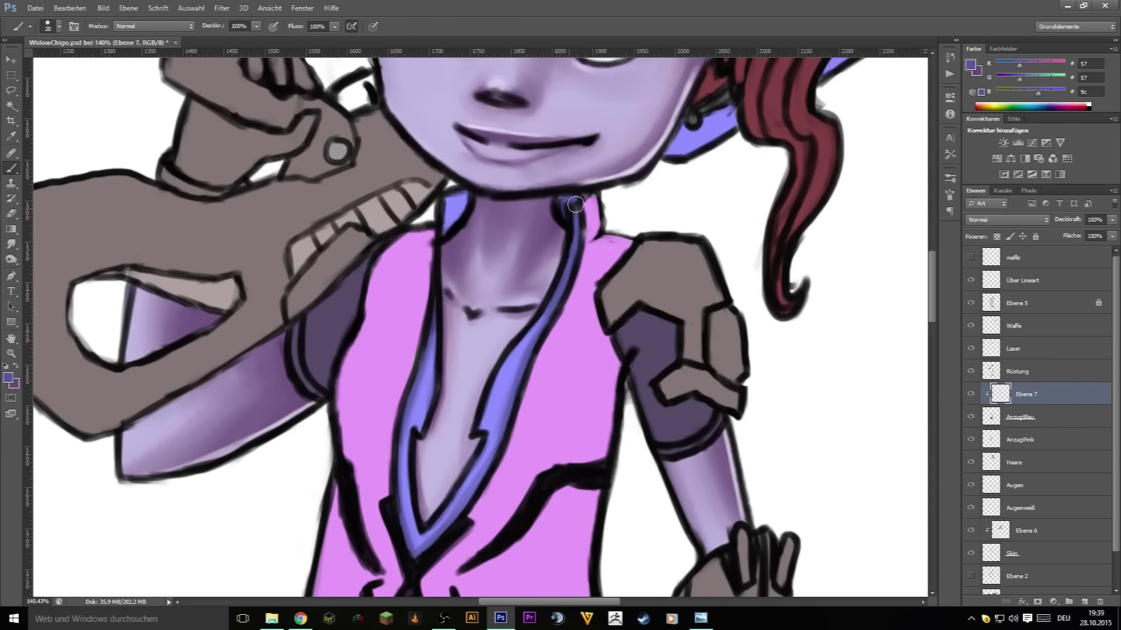
left_click(154, 26)
left_click(140, 97)
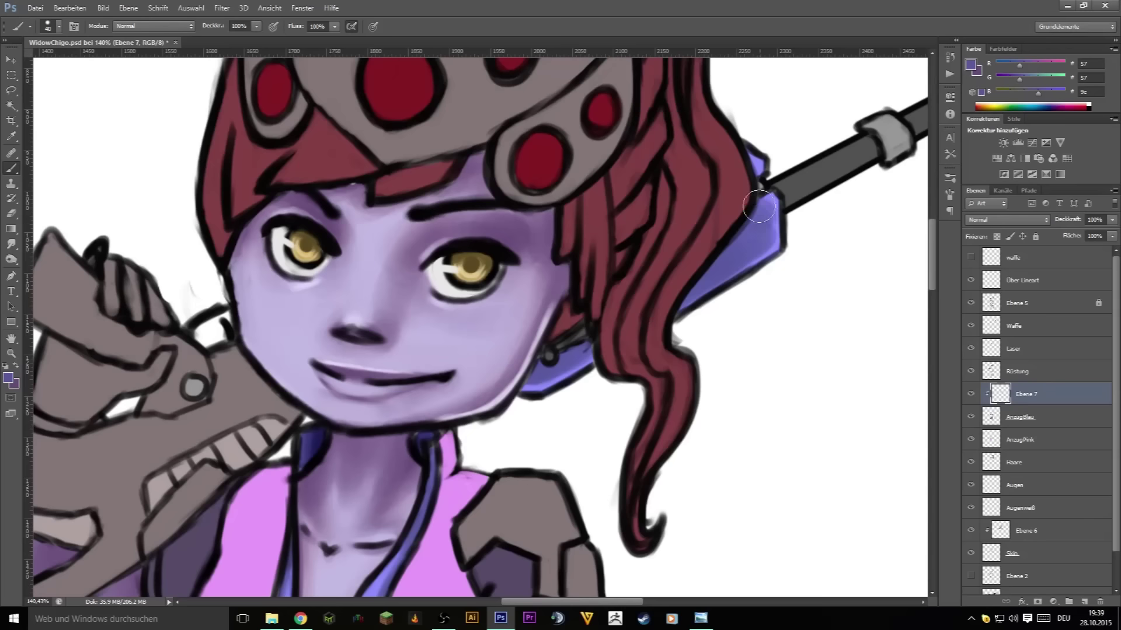
left_click_drag(760, 206, 715, 271)
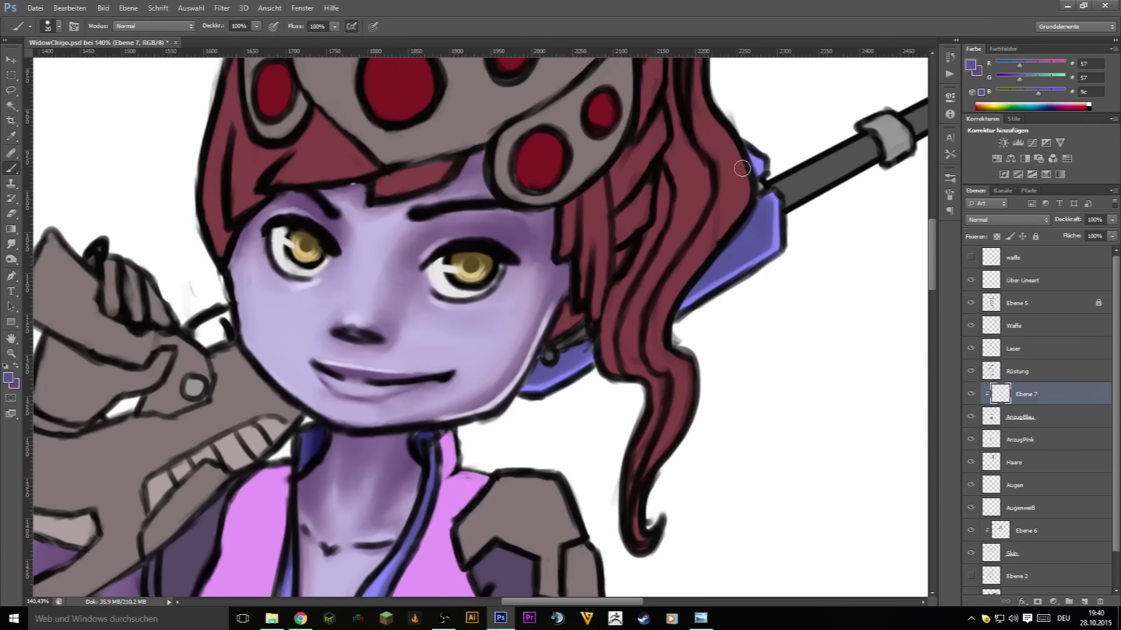
- Shade the rifle barrel and its metal rings dark grey in Multiply mode, clipped to Waffe
left_click(826, 191, "ctrl")
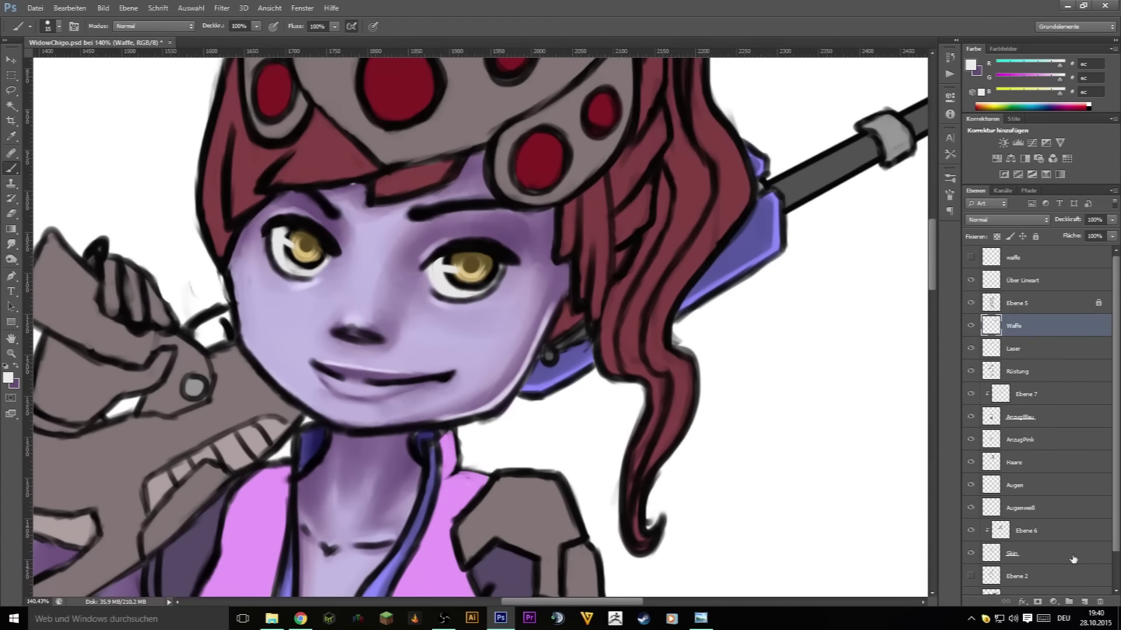
left_click_drag(598, 278, 475, 372)
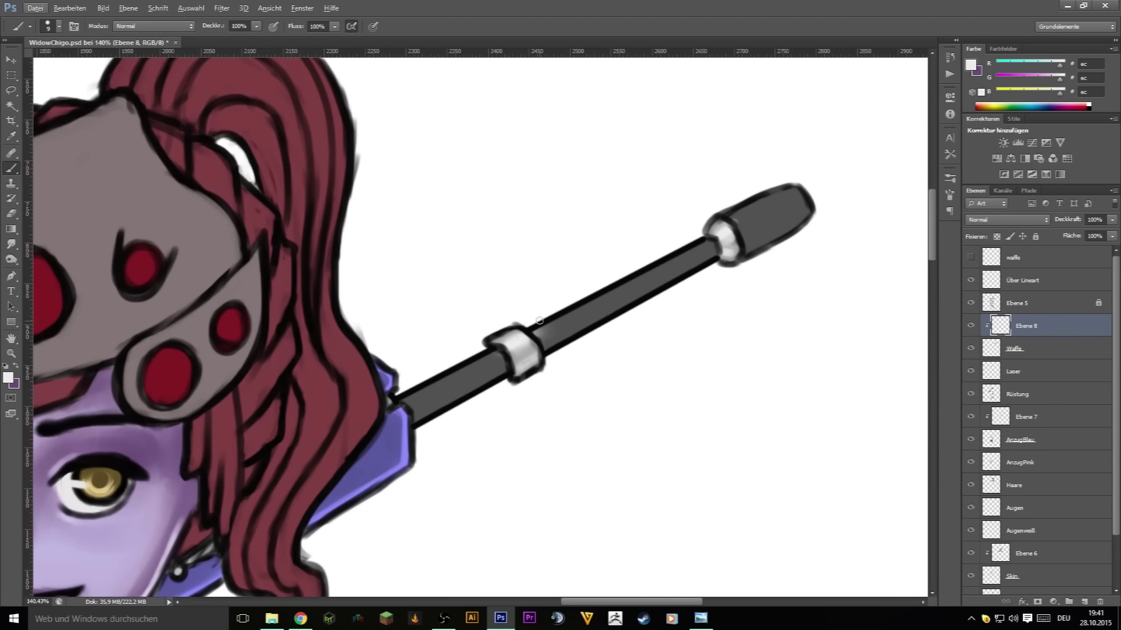
left_click(154, 25)
left_click(134, 91)
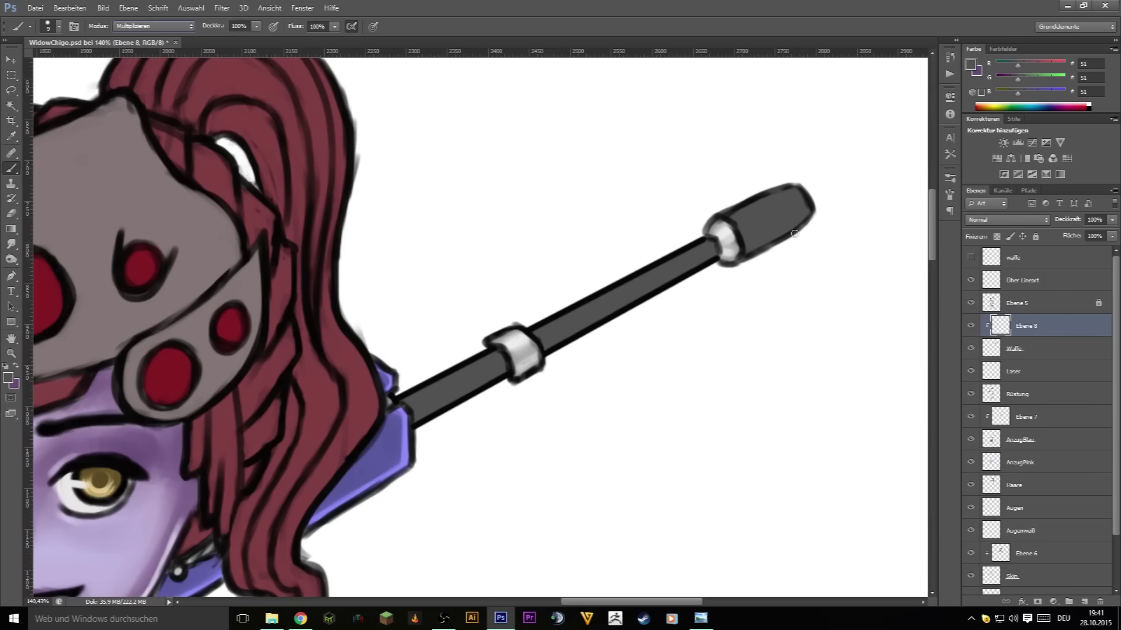
left_click_drag(555, 319, 701, 248)
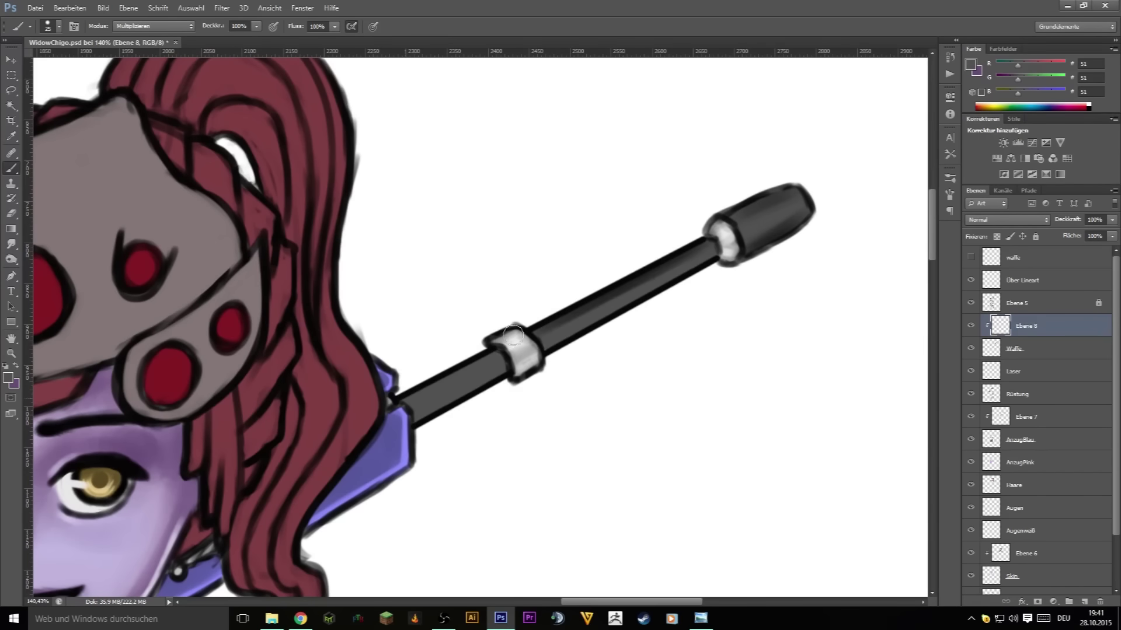
left_click_drag(508, 341, 408, 409)
left_click_drag(689, 269, 426, 408)
- Zoom out to the torso and legs, select Ebene 7, and pick light and dark purple
left_click_drag(741, 305, 674, 328)
scroll(674, 328, "up", 5)
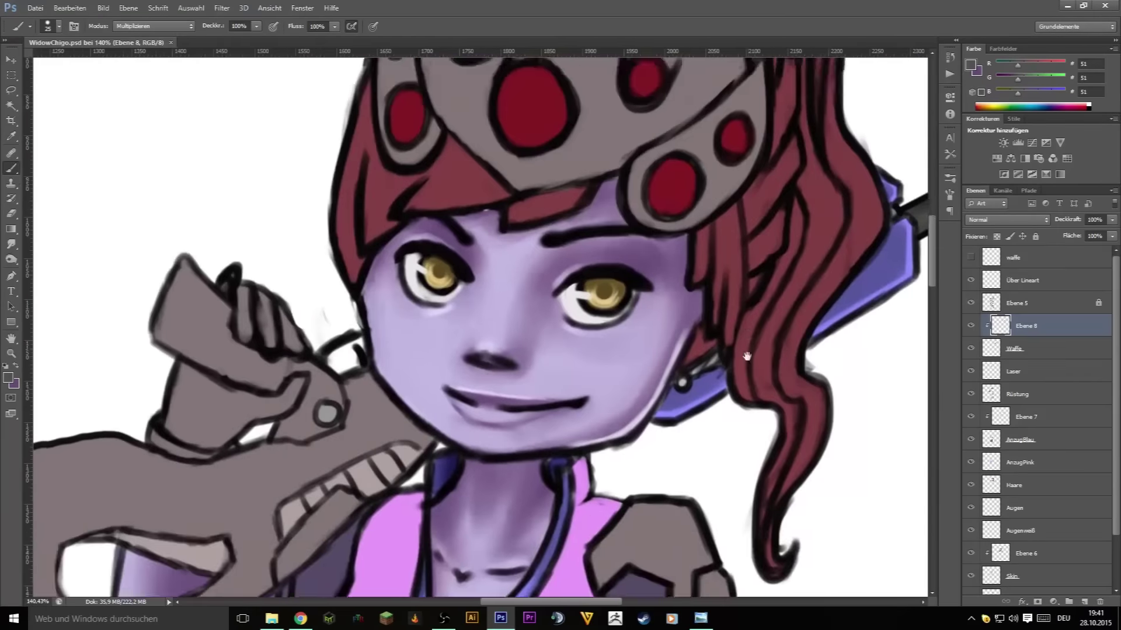
key("ctrl+minus")
scroll(736, 488, "down", 10)
scroll(669, 451, "down", 1)
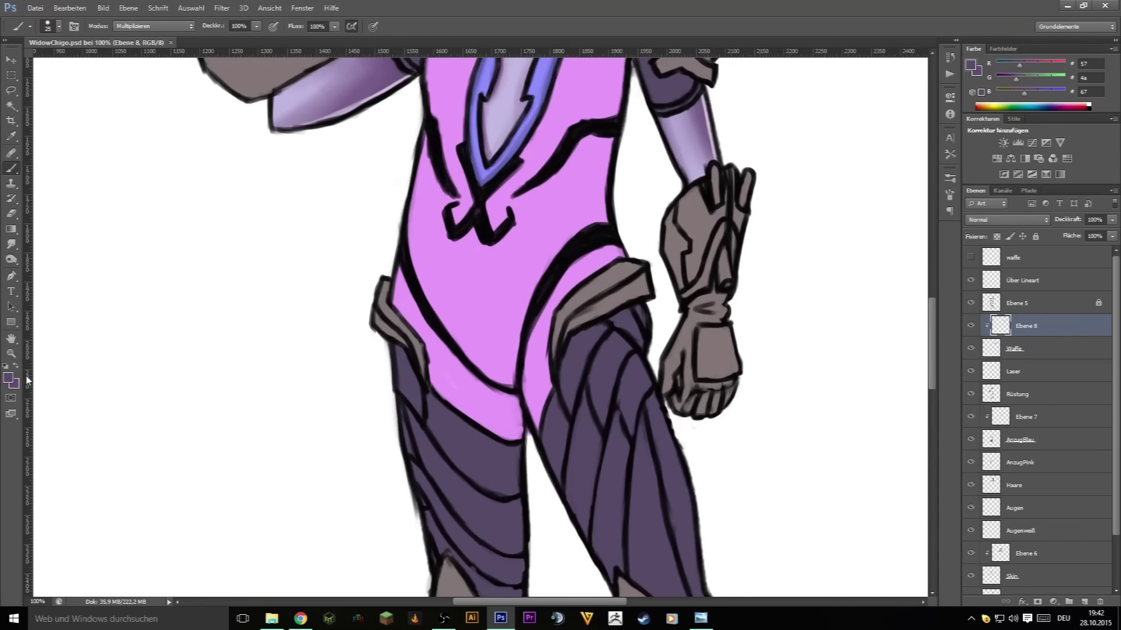
left_click(9, 378)
left_click(863, 280)
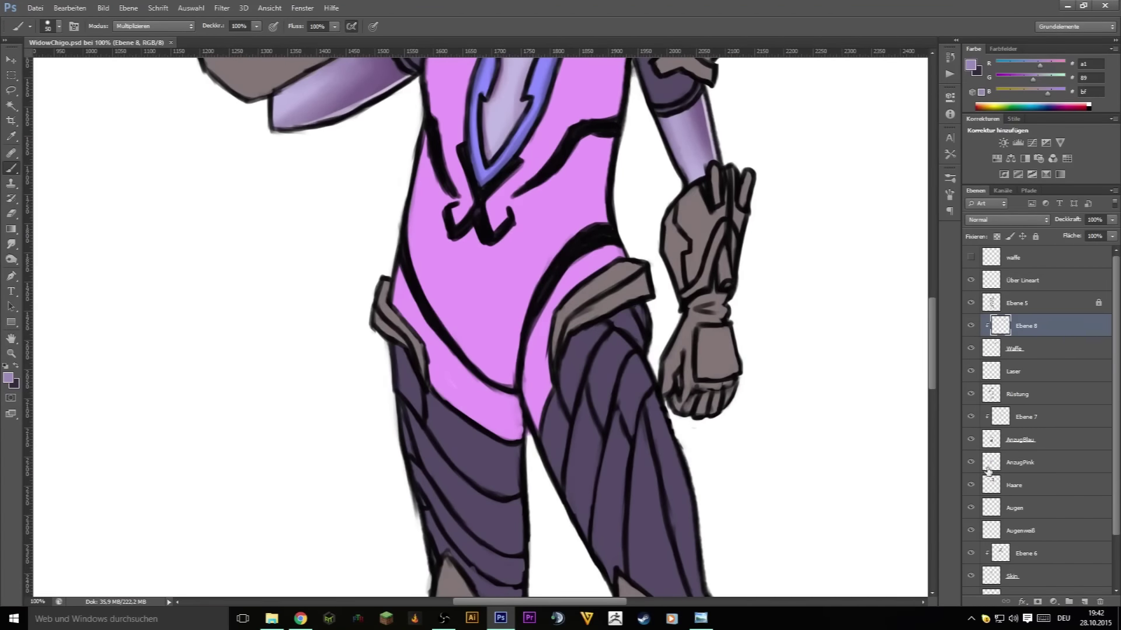
left_click(1025, 417)
key("ctrl+minus")
left_click(592, 257, "alt")
- Shade the right and left thigh armour with dark purple tones
mouse_move(619, 432)
left_mouse_down()
mouse_move(588, 248)
mouse_move(666, 432)
left_mouse_up()
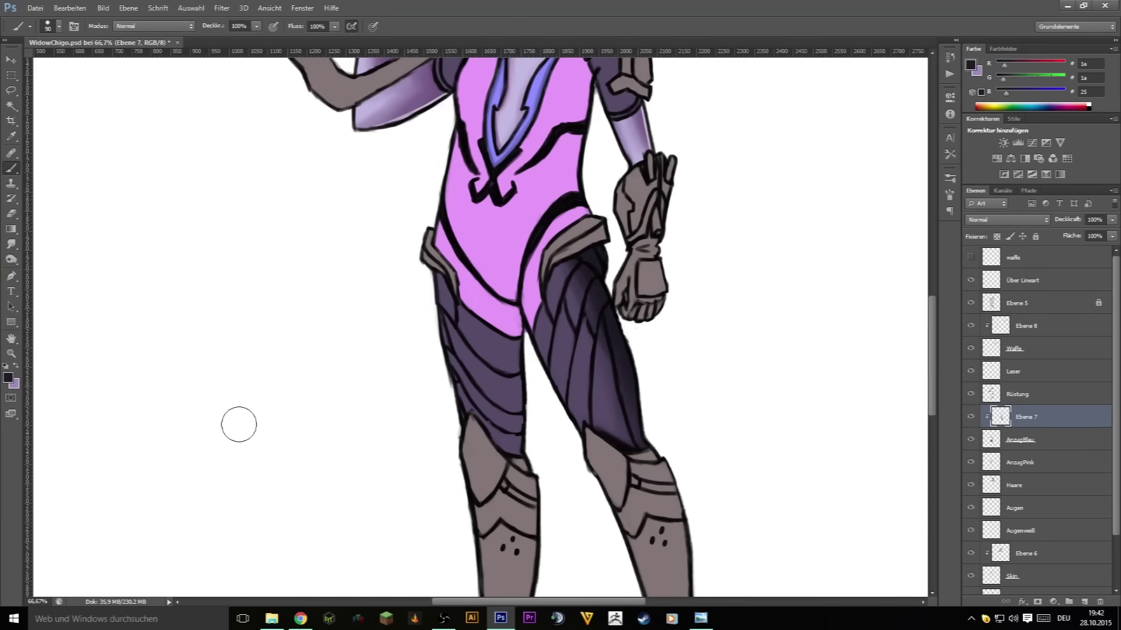
left_click(624, 350, "alt")
left_click_drag(622, 318, 658, 424)
left_click(9, 378)
left_click(831, 293)
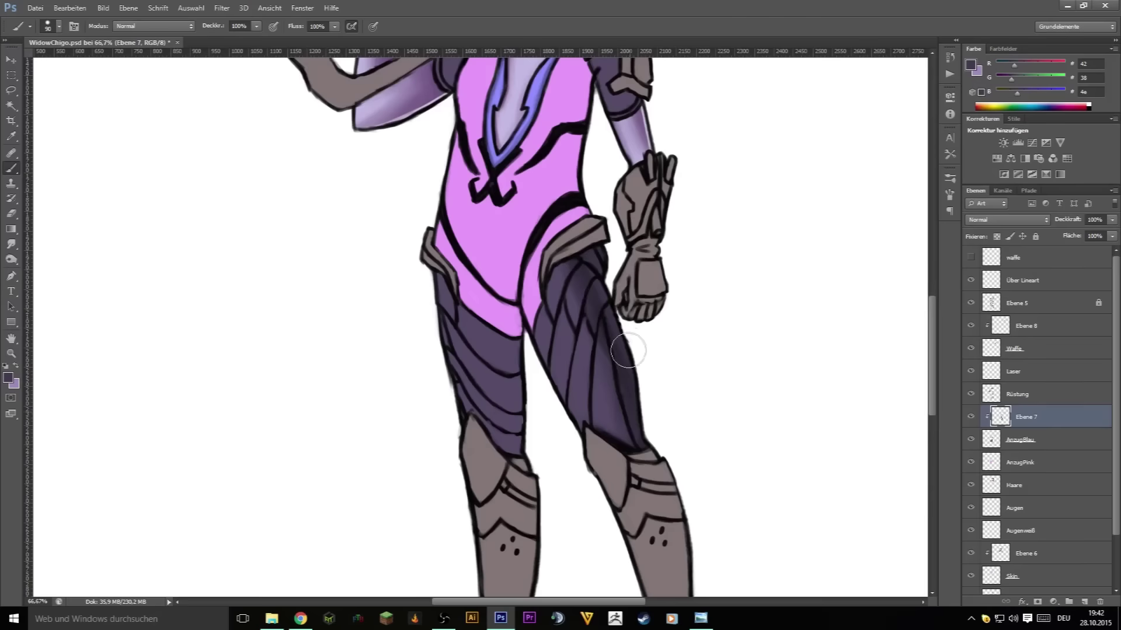
left_click(629, 351, "alt")
right_click(584, 236, "alt+shift")
left_click_drag(543, 324, 453, 449)
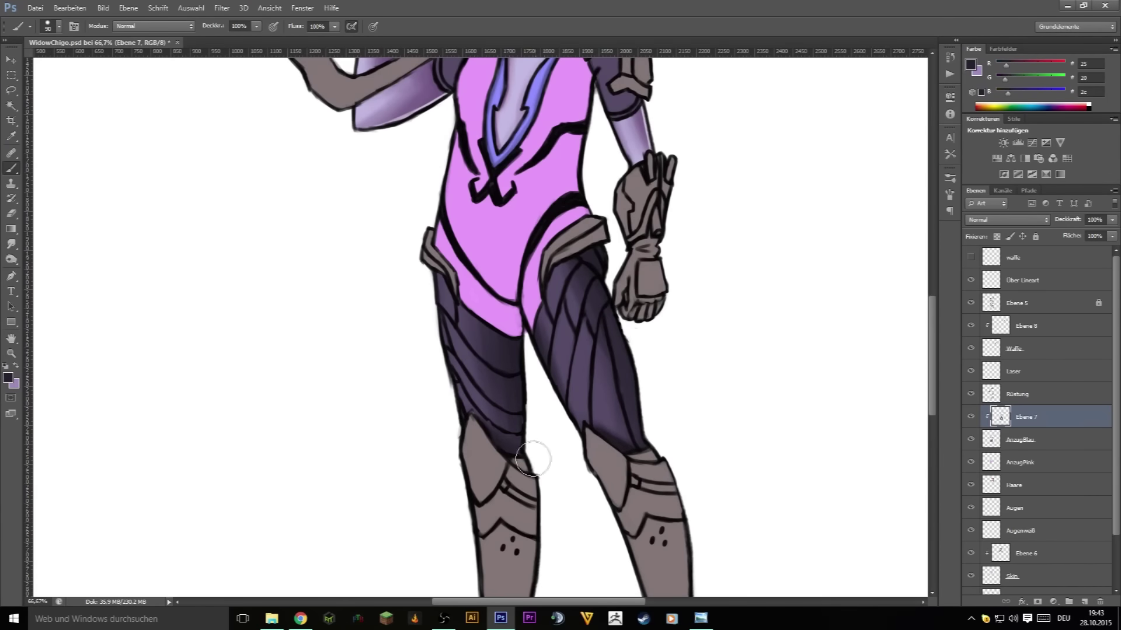
- Paint light purple highlights on both thighs
key("x")
left_click_drag(583, 350, 601, 420)
left_click_drag(546, 281, 583, 420)
left_click_drag(449, 286, 467, 378)
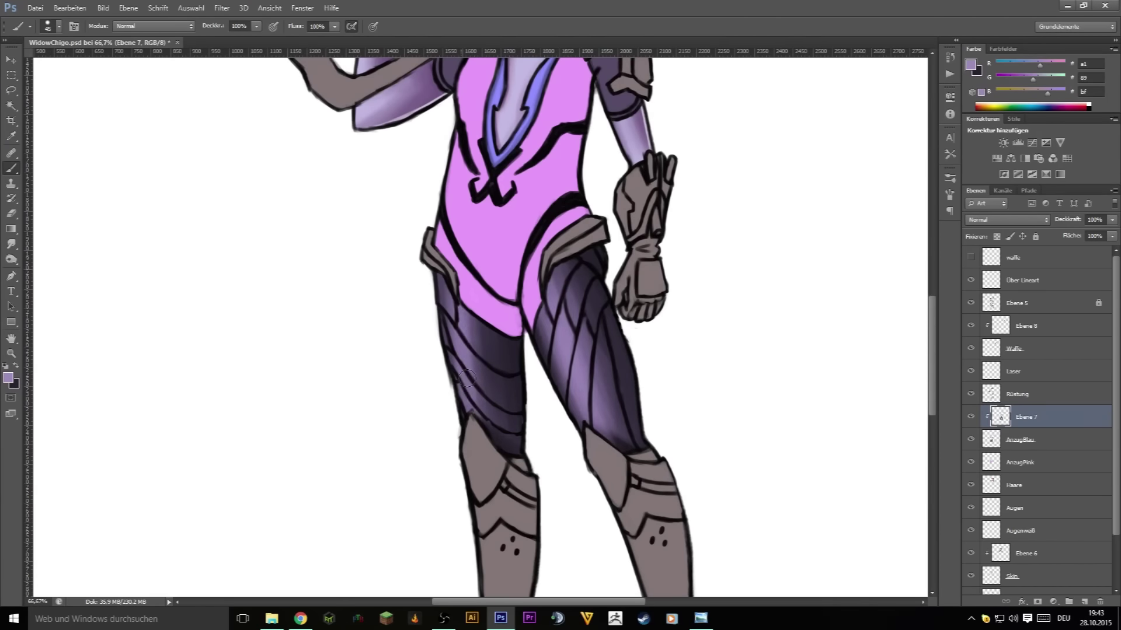
scroll(467, 379, "up", 3)
scroll(594, 303, "down", 1)
- Paint fine dark purple lines on the thigh plates and both leg bands
key("x")
key("bracketleft")
key("bracketleft")
key("bracketleft")
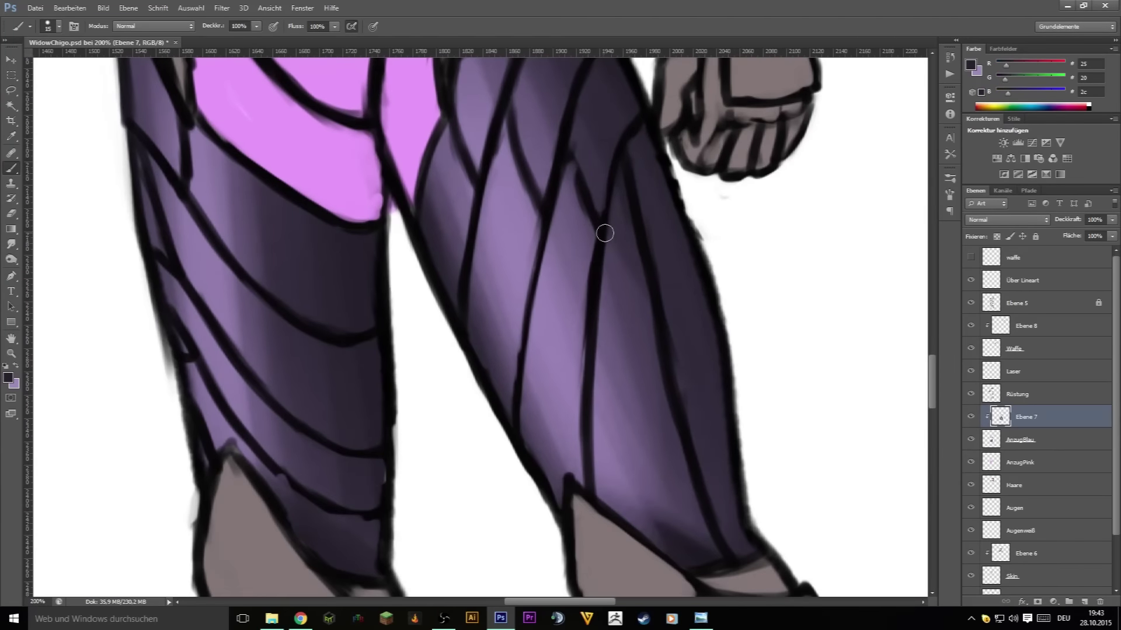
left_click_drag(605, 233, 587, 455)
left_click_drag(549, 199, 531, 338)
scroll(514, 375, "up", 1)
left_click_drag(502, 237, 462, 418)
key("bracketright")
mouse_move(631, 193)
left_mouse_down()
mouse_move(620, 227)
mouse_move(615, 211)
left_mouse_up()
key("ctrl+r")
left_click_drag(265, 331, 387, 430)
mouse_move(274, 286)
left_mouse_down()
mouse_move(356, 397)
mouse_move(235, 283)
mouse_move(414, 527)
left_mouse_up()
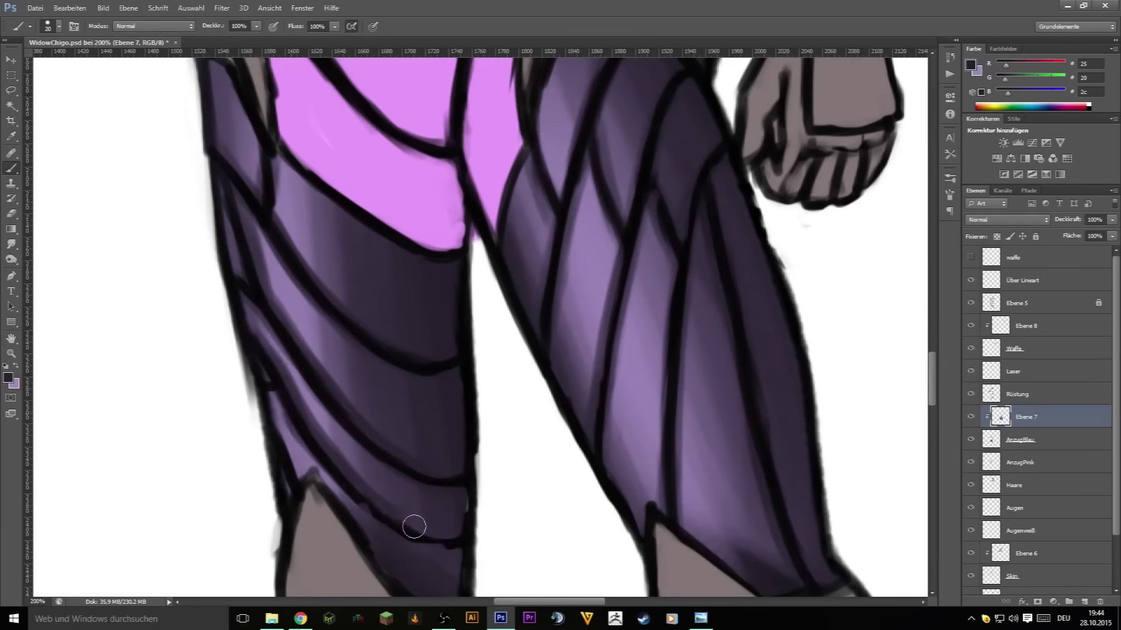
scroll(559, 289, "up", 3)
- Add a broader dark purple stroke on the thigh
key("x")
key("bracketleft")
key("bracketleft")
key("x")
key("bracketright")
key("bracketright")
key("bracketright")
left_click_drag(516, 175, 547, 250)
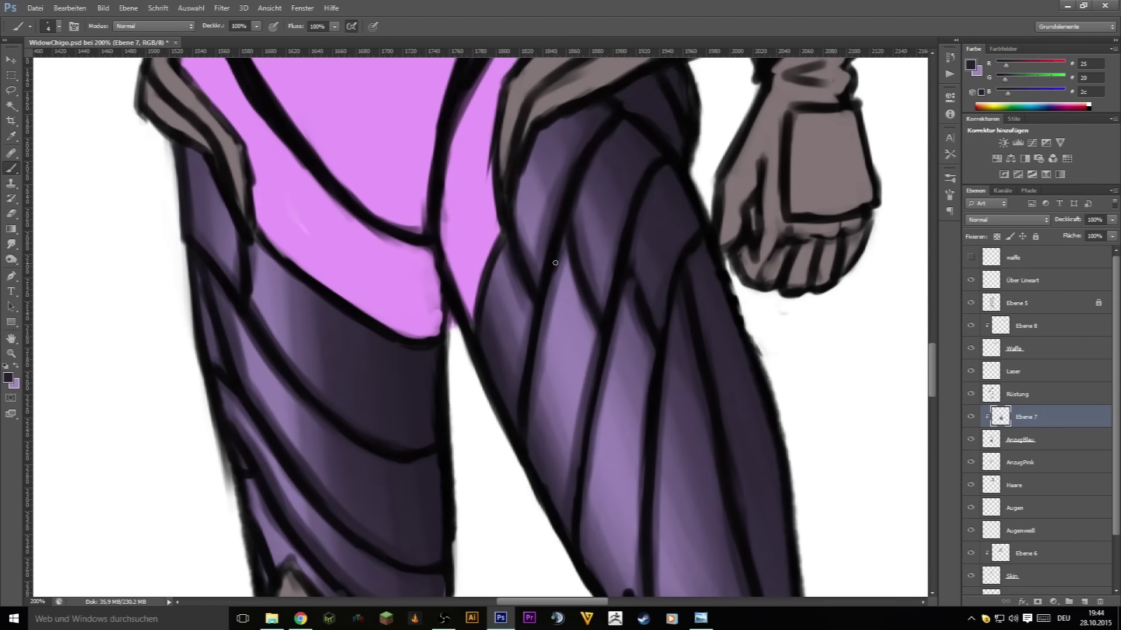
- Paint light purple highlight strokes along the leg
key("x")
key("bracketright")
key("bracketright")
key("bracketright")
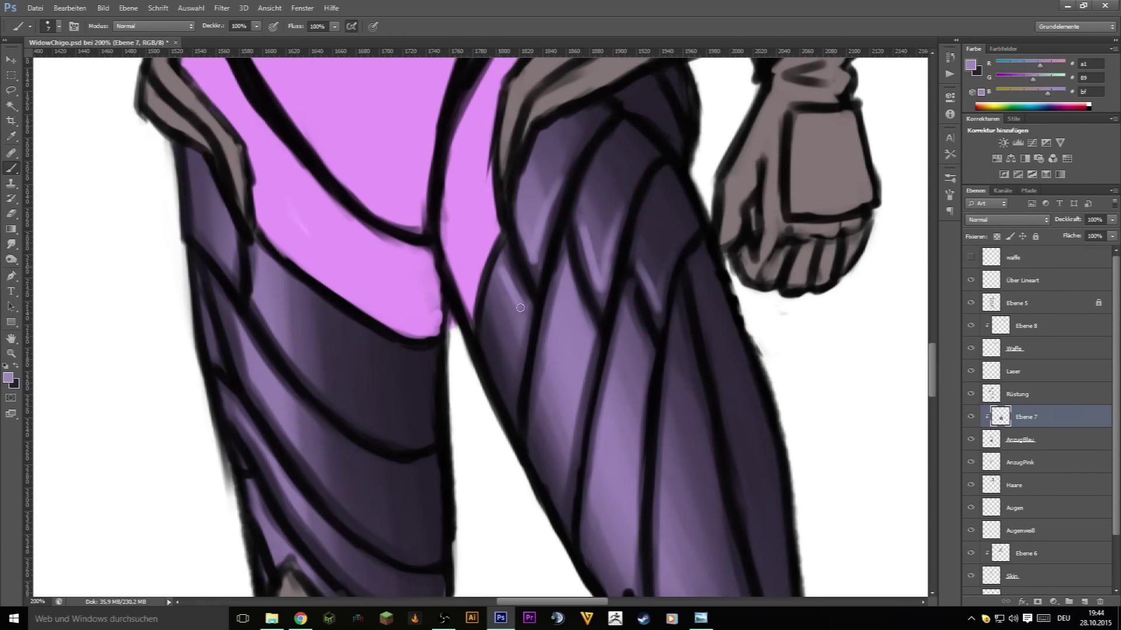
scroll(620, 327, "down", 3)
left_click_drag(648, 315, 677, 192)
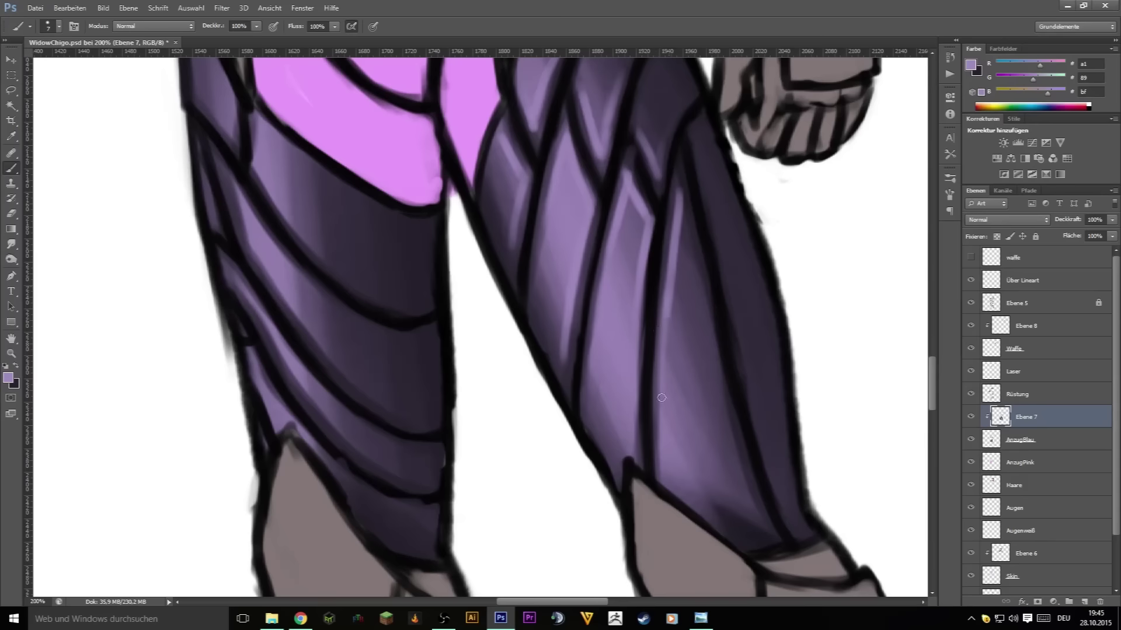
left_click_drag(663, 350, 709, 140)
left_click_drag(705, 187, 706, 126)
scroll(688, 340, "up", 4)
scroll(713, 317, "down", 3)
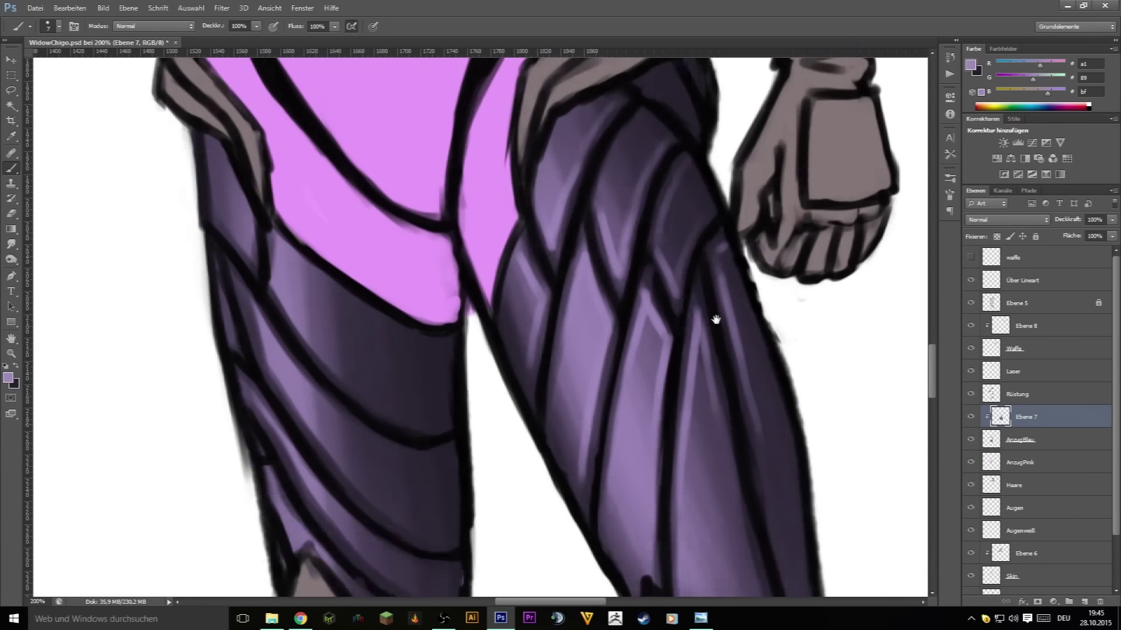
scroll(713, 318, "left", 5)
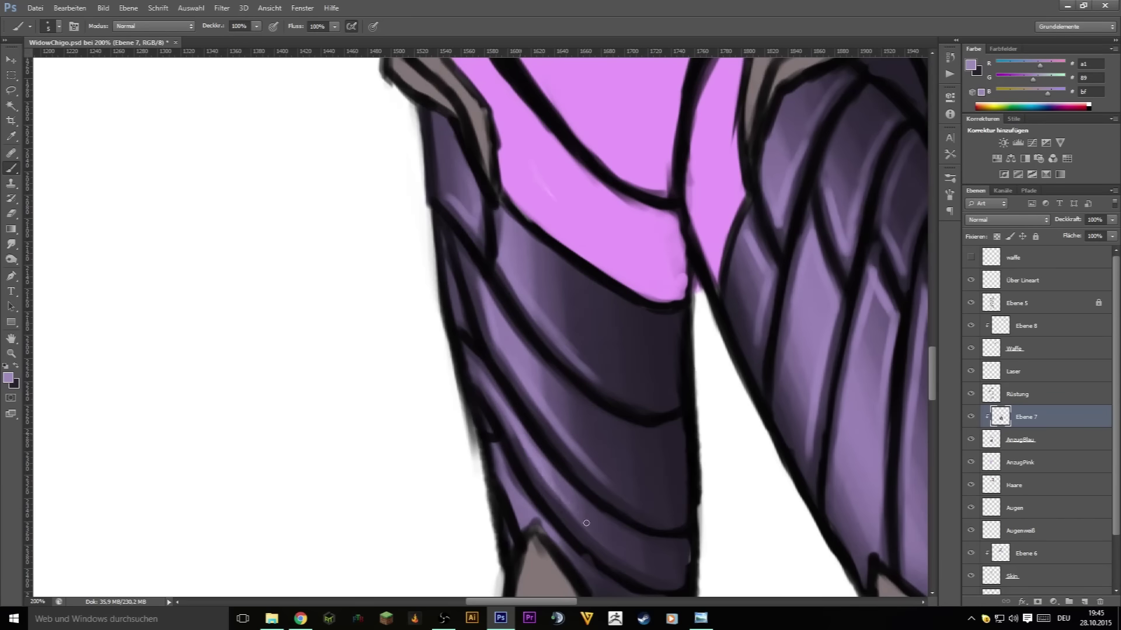
scroll(497, 255, "down", 2)
scroll(428, 297, "right", 3)
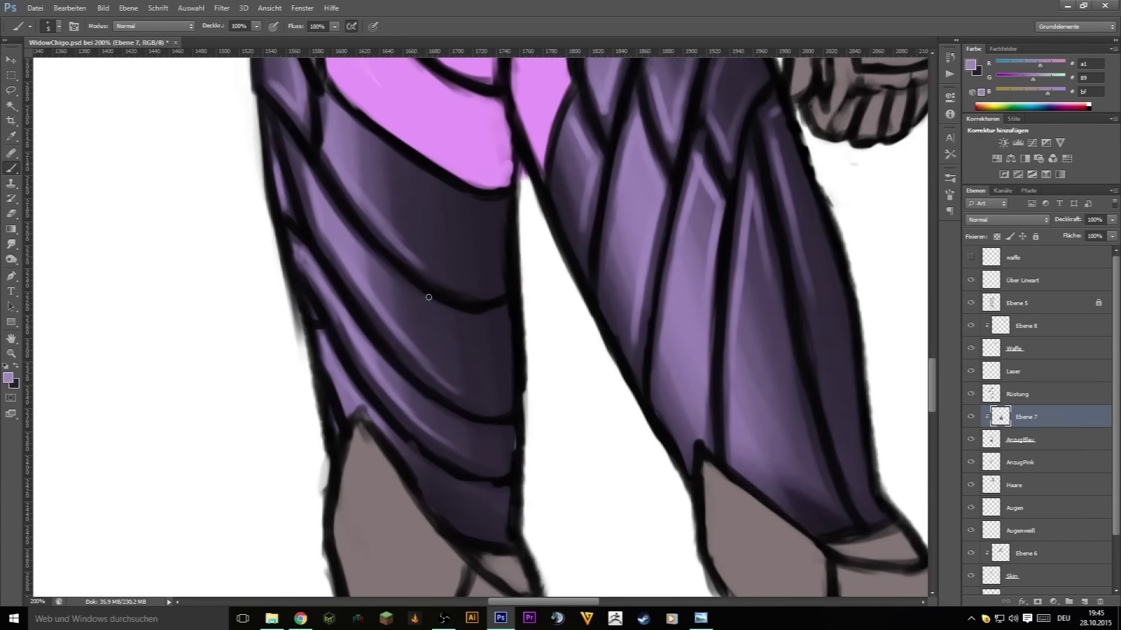
scroll(768, 249, "down", 5)
- Sample light purple, shrink the brush to 7 px and hatch the first shoulder band
scroll(506, 178, "up", 5)
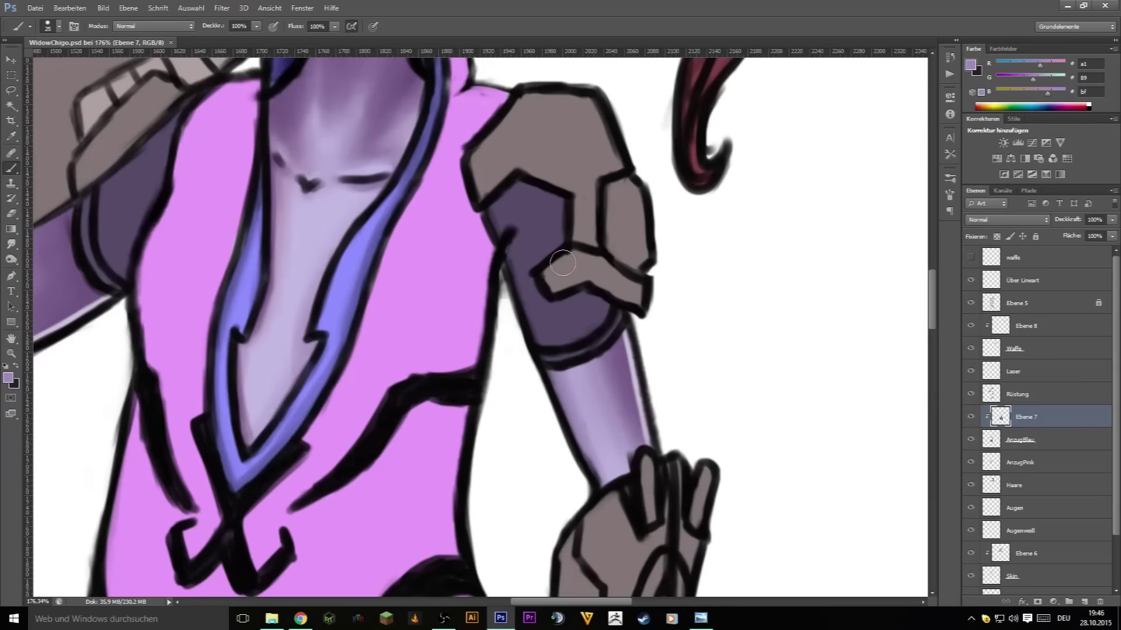
left_click(505, 178, "alt")
key("bracketleft")
key("bracketleft")
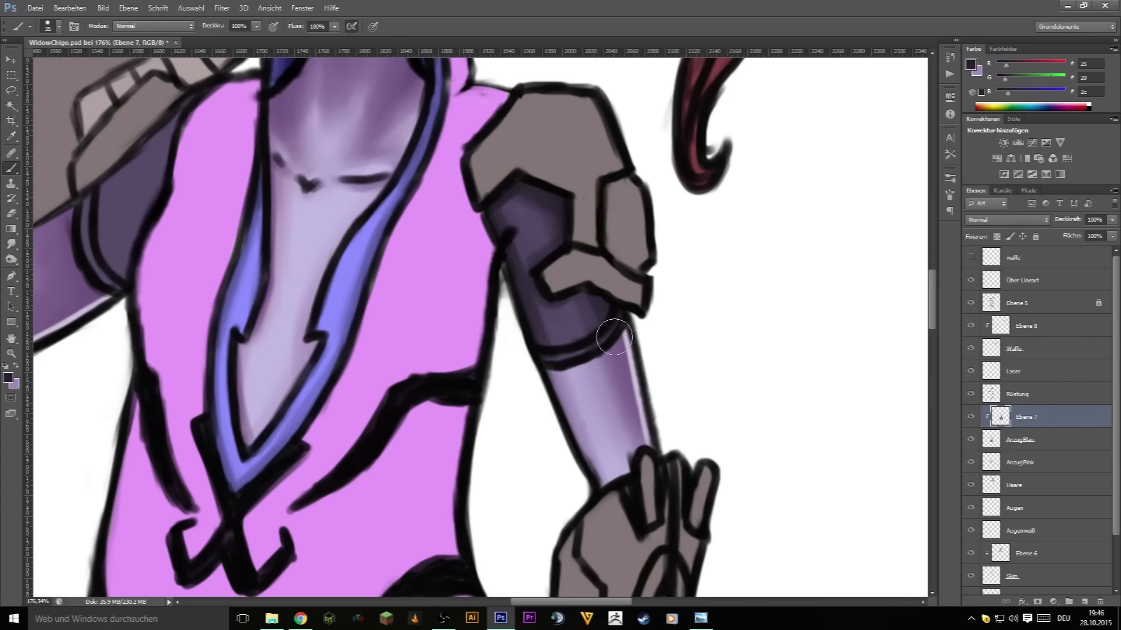
left_click_drag(393, 324, 590, 336)
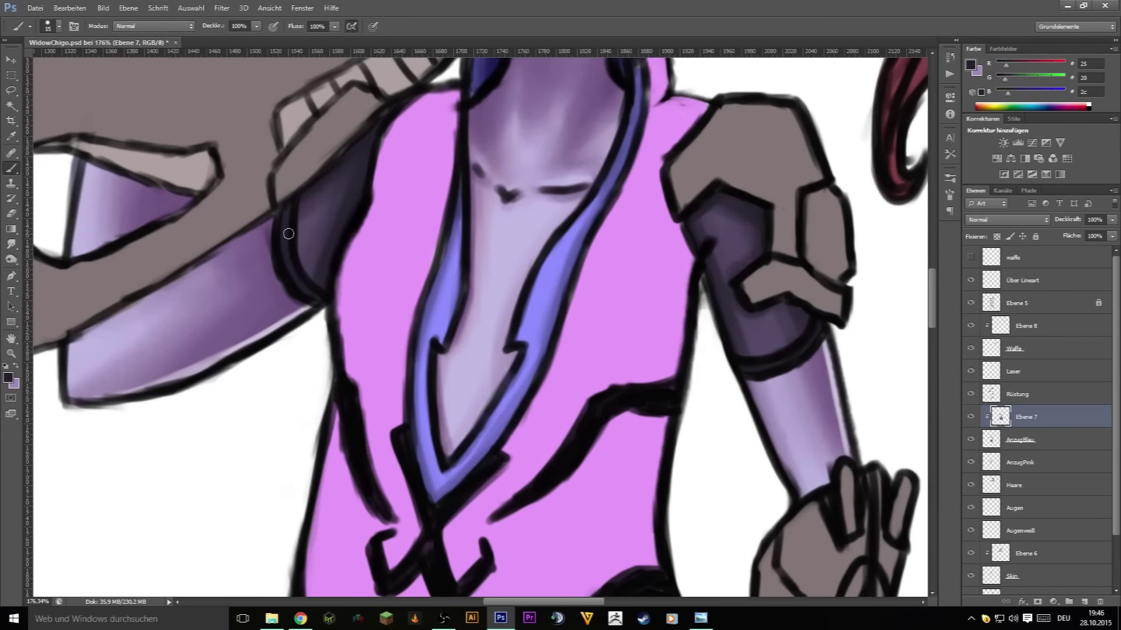
key("bracketleft")
key("bracketleft")
left_click(286, 216, "alt")
scroll(809, 347, "down", 4)
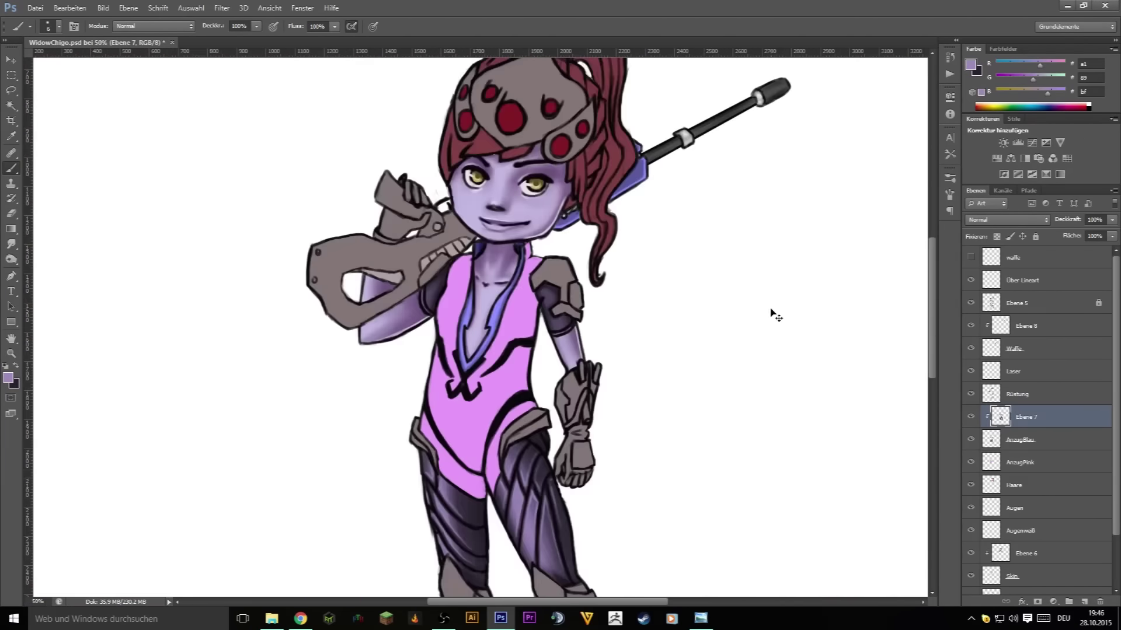
scroll(677, 338, "up", 4)
scroll(527, 229, "up", 2)
left_click_drag(566, 255, 498, 300)
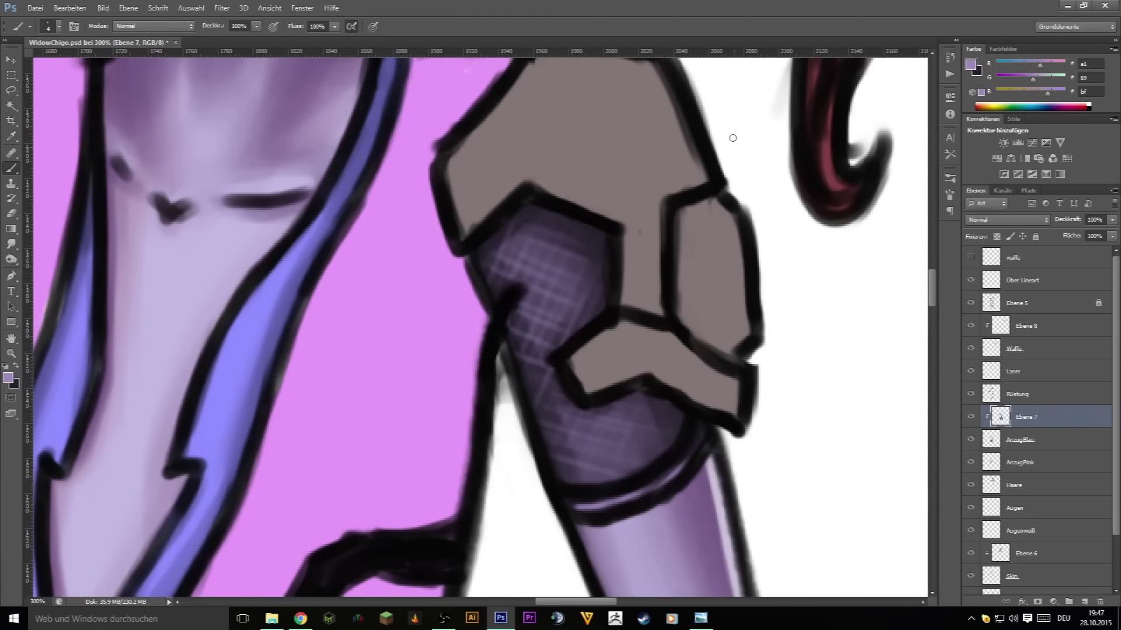
- Crosshatch the other dark shoulder band with fine light-purple lines
scroll(613, 193, "left", 10)
scroll(497, 255, "up", 2)
left_click_drag(395, 381, 432, 336)
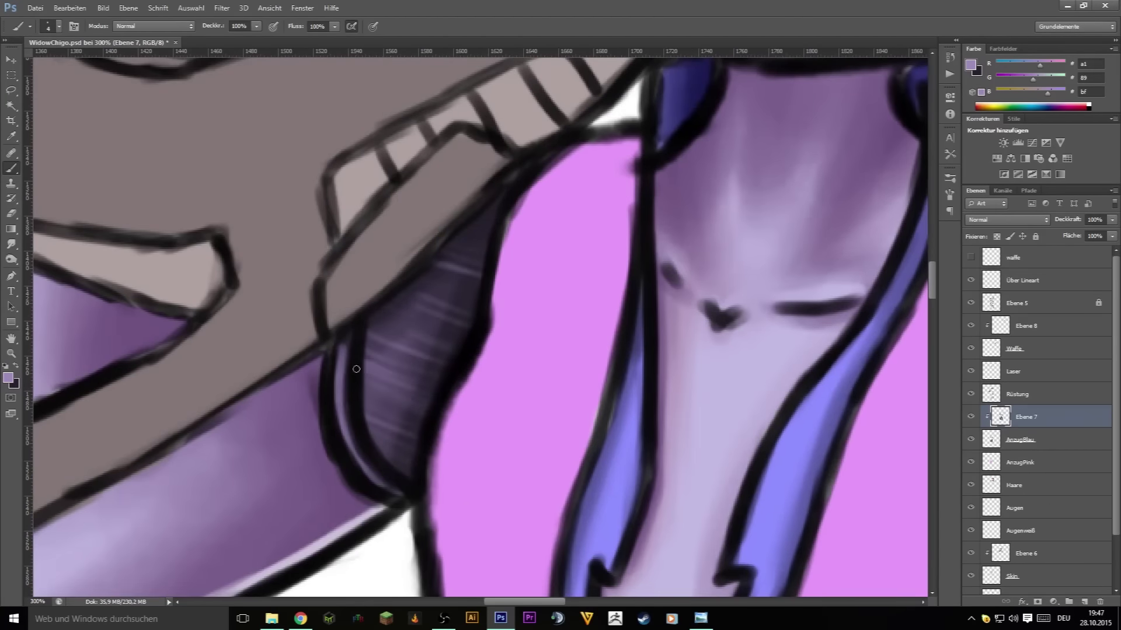
left_click_drag(379, 362, 455, 315)
scroll(698, 463, "down", 5)
scroll(775, 314, "up", 3)
scroll(776, 313, "up", 1)
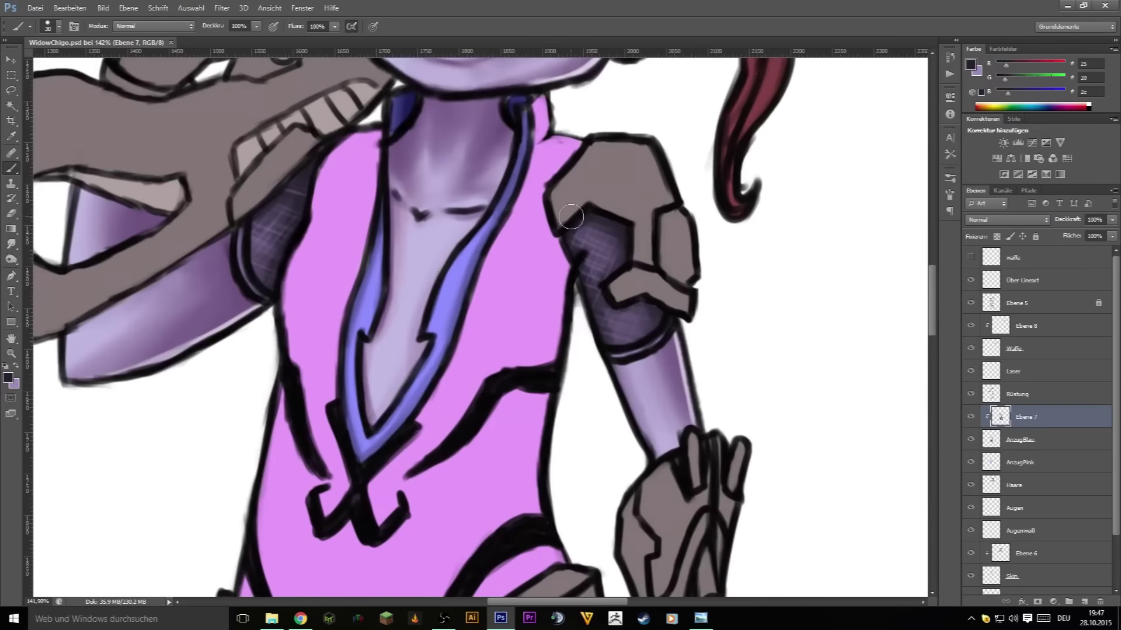
scroll(775, 313, "up", 1)
key("x")
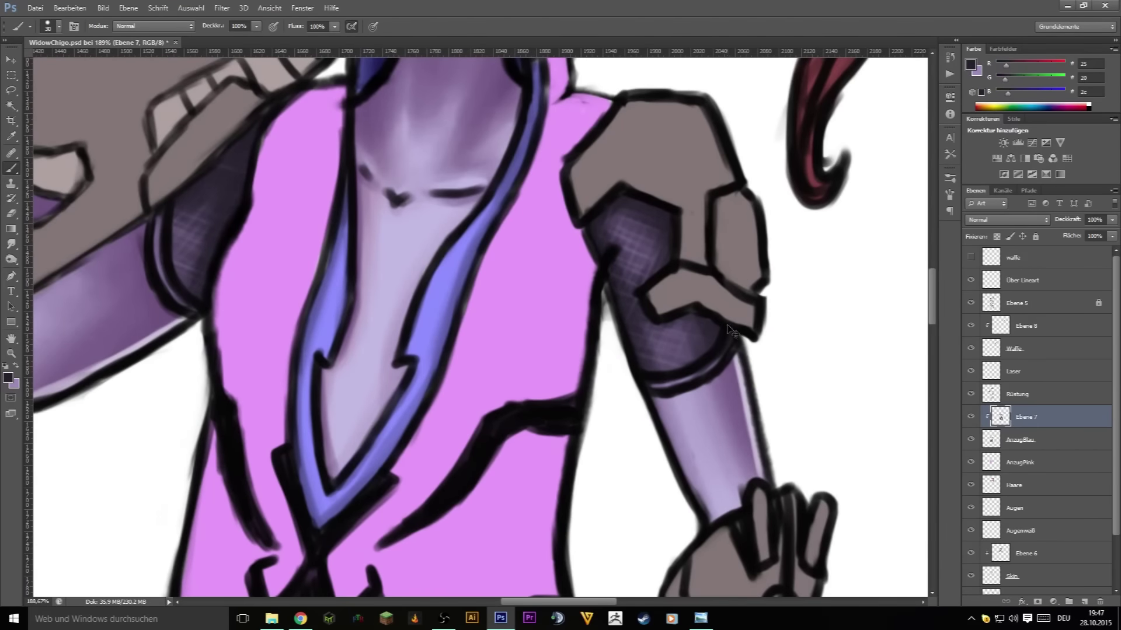
scroll(730, 330, "down", 5)
- On a new layer, paint lighter pink highlights on the chest and lower torso
left_click(1027, 462)
left_click(8, 379)
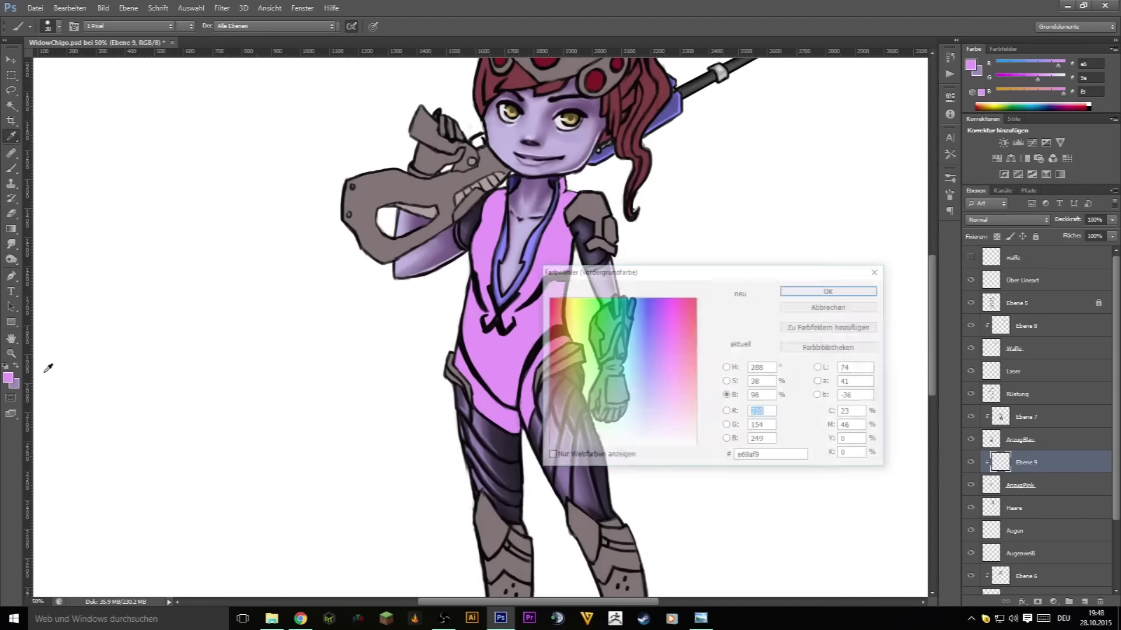
left_click(727, 382)
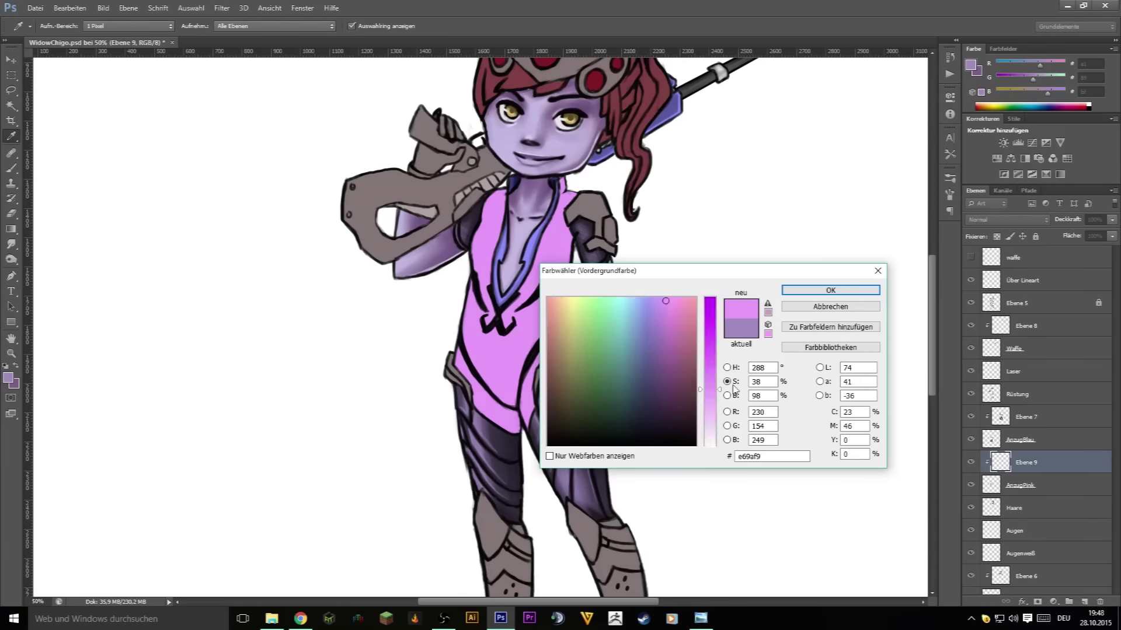
left_click(726, 367)
key("Return")
scroll(528, 272, "up", 2)
key("b")
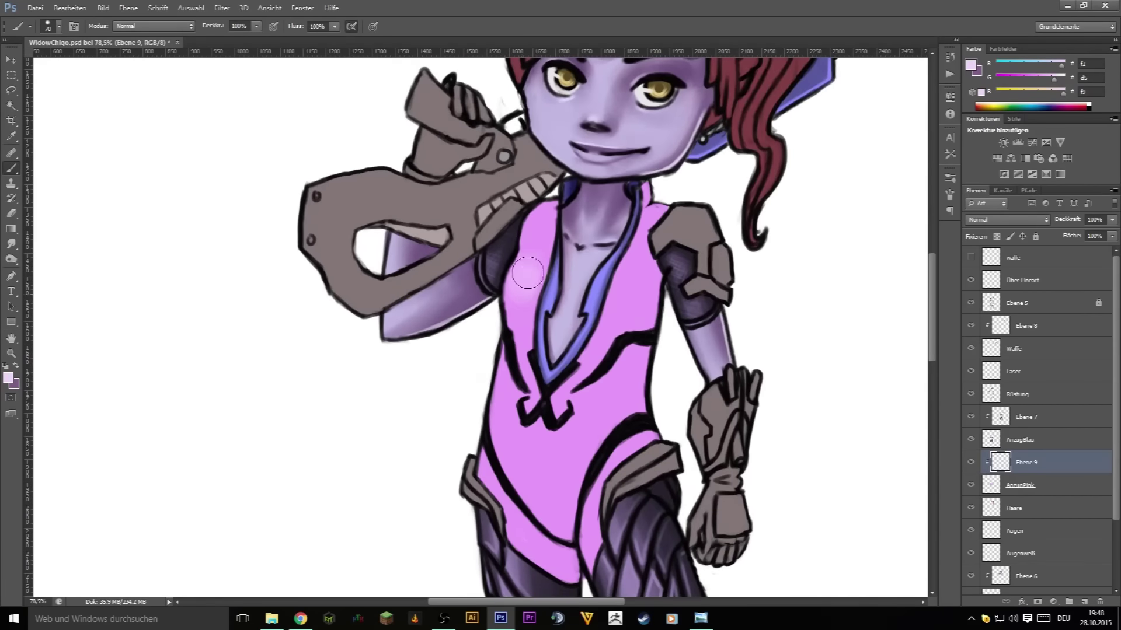
left_click_drag(528, 272, 625, 304)
mouse_move(525, 432)
left_mouse_down()
mouse_move(508, 443)
mouse_move(562, 464)
mouse_move(560, 525)
left_mouse_up()
- Shade the hips, neck, upper chest and torso sides with darker purple
left_click(554, 569, "alt")
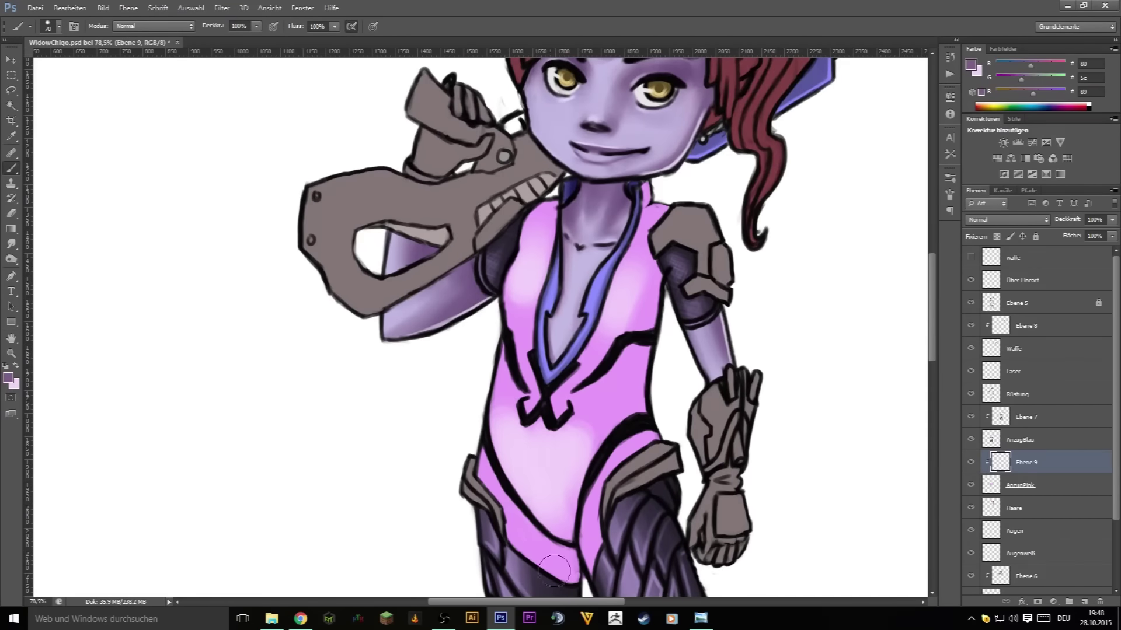
mouse_move(554, 569)
left_mouse_down()
mouse_move(534, 499)
mouse_move(467, 414)
left_mouse_up()
left_click_drag(514, 444, 467, 479)
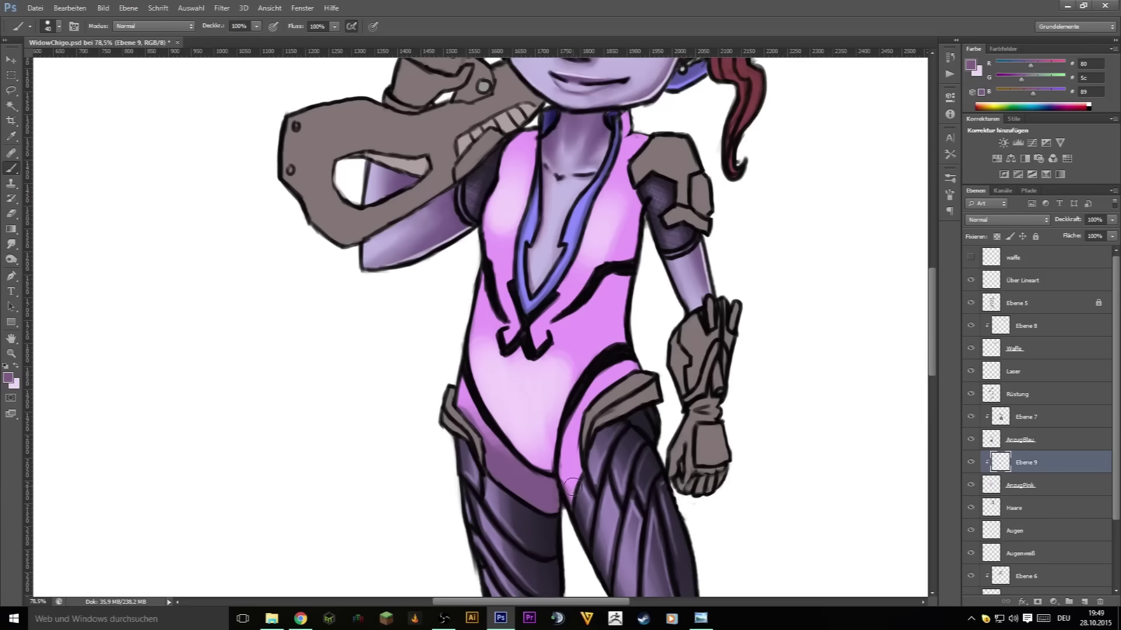
key("bracketright")
key("bracketright")
key("bracketright")
left_click_drag(652, 199, 664, 272)
left_click_drag(647, 183, 619, 280)
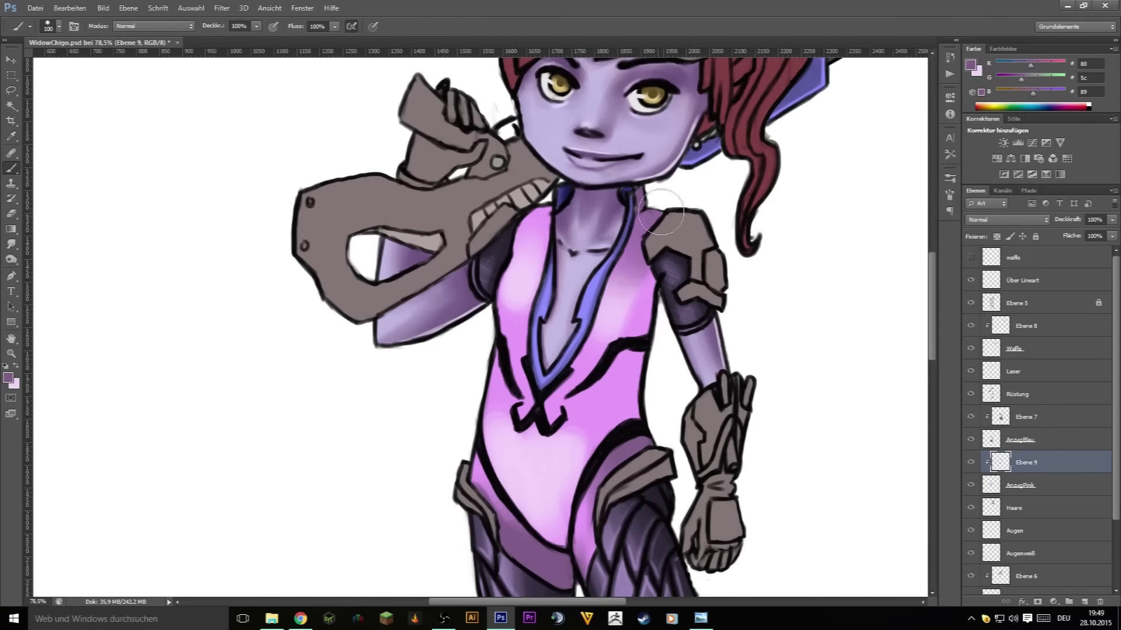
left_click_drag(548, 186, 525, 275)
mouse_move(637, 351)
left_mouse_down()
mouse_move(650, 286)
mouse_move(584, 409)
left_mouse_up()
key("bracketleft")
key("bracketleft")
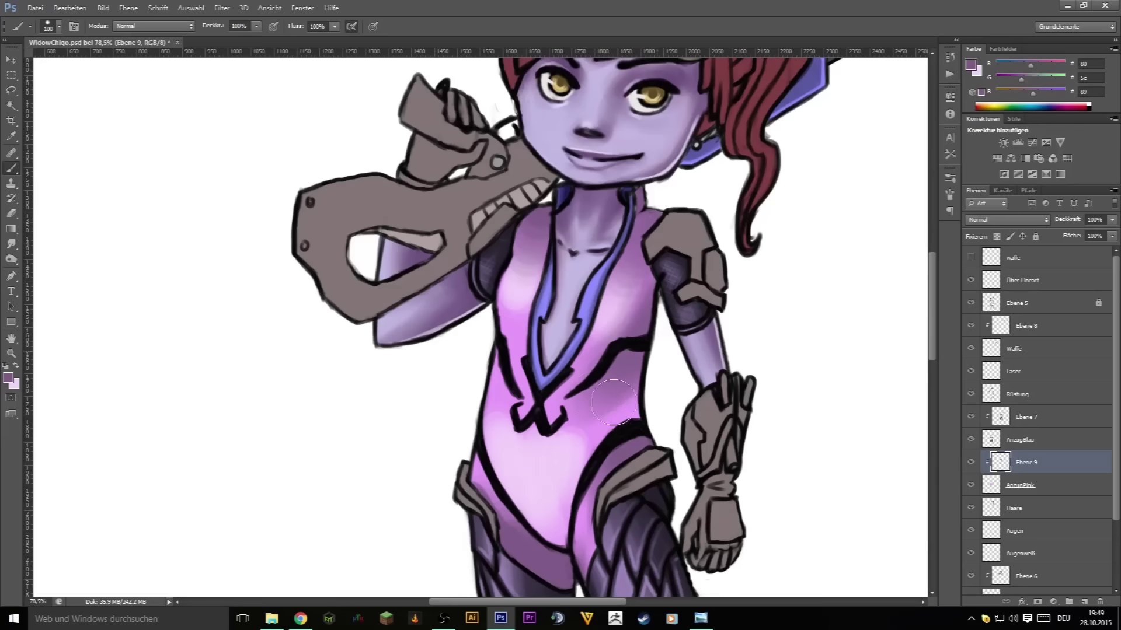
left_click_drag(508, 333, 467, 421)
mouse_move(496, 502)
left_mouse_down()
mouse_move(478, 387)
mouse_move(525, 514)
left_mouse_up()
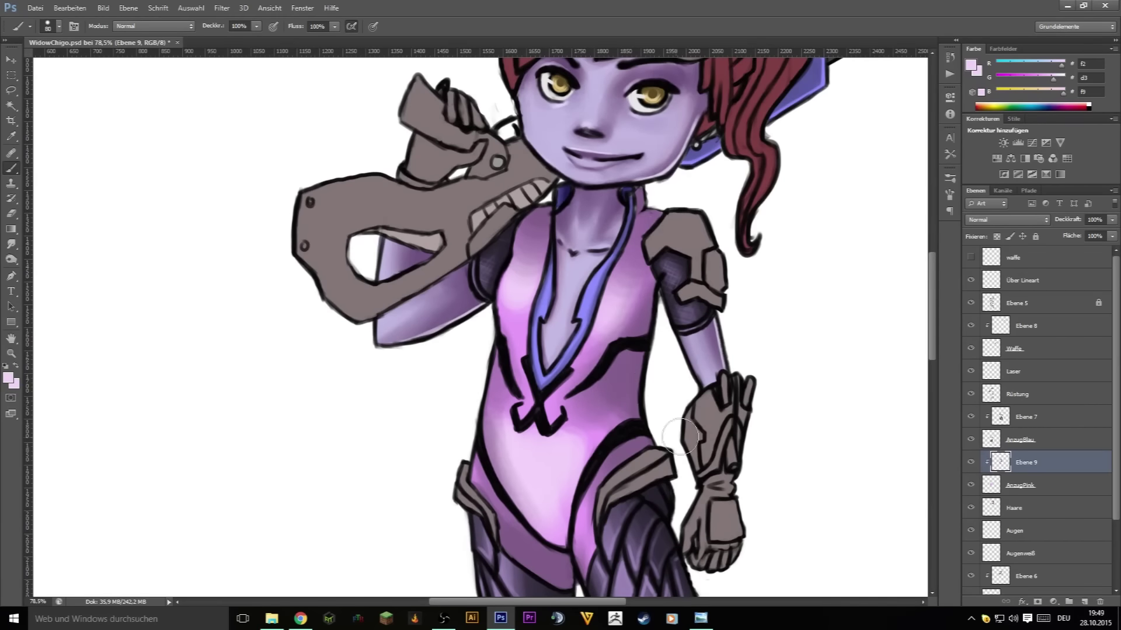
- Darken the lower torso and crotch, then blend light pink over the lower torso
left_click(508, 467, "alt")
left_click_drag(508, 444, 554, 543)
left_click_drag(514, 484, 518, 524)
key("bracketleft")
key("bracketleft")
key("bracketleft")
left_click(526, 457, "alt")
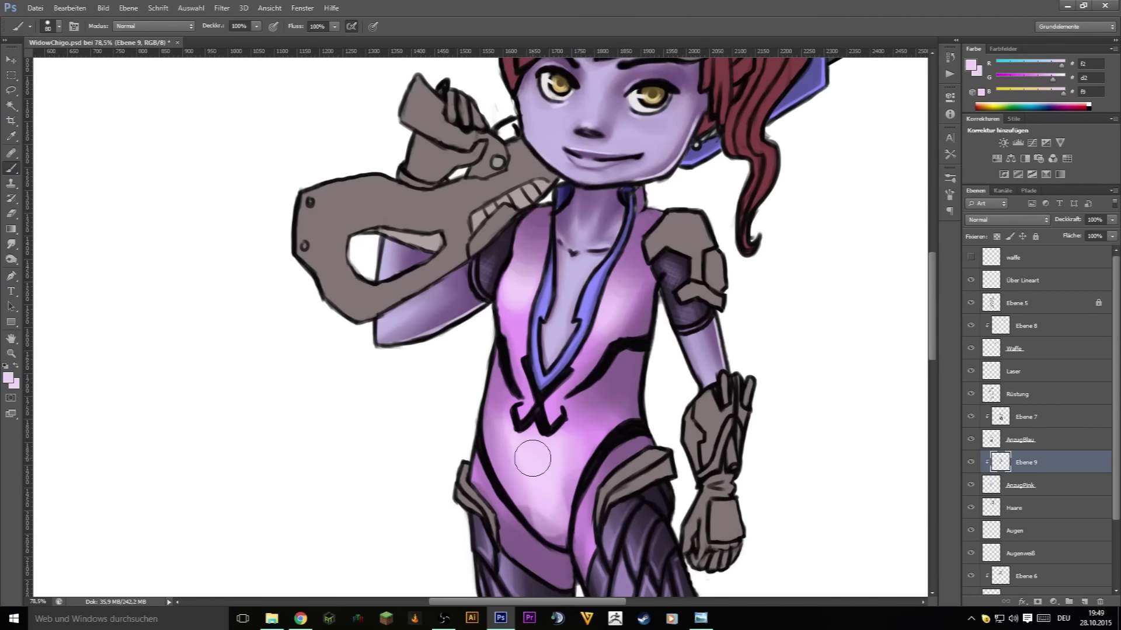
left_click_drag(526, 467, 554, 530)
- Darken the torso side and crotch with dark purple in Multiply mode
key("alt+shift+m")
left_click(645, 342, "alt")
key("bracketleft")
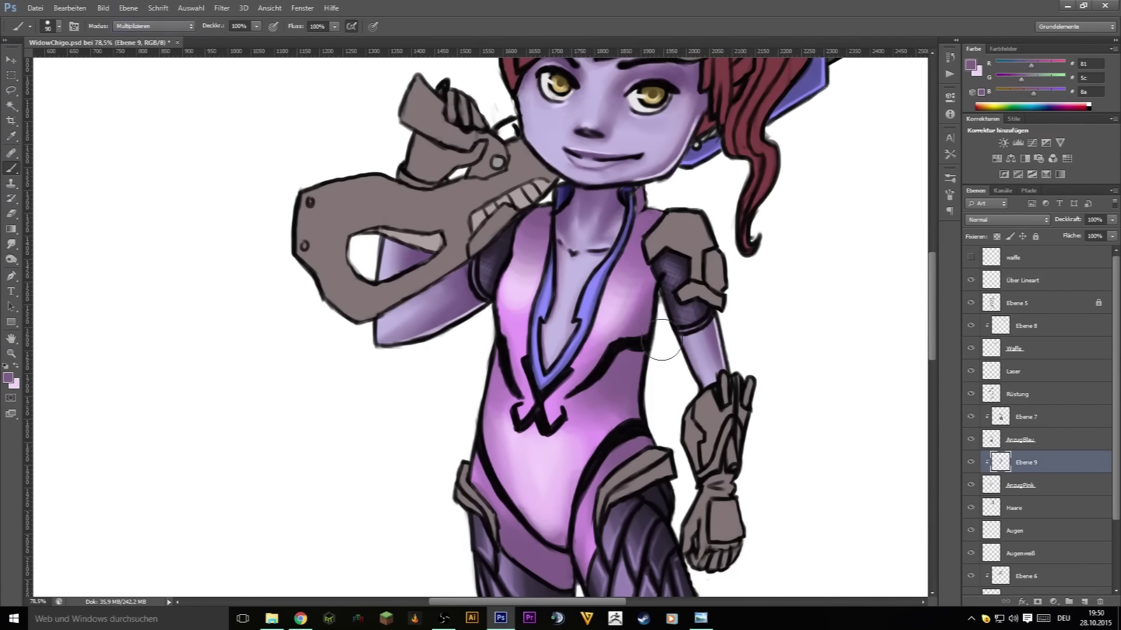
left_click_drag(633, 350, 621, 409)
left_click_drag(643, 286, 631, 415)
scroll(580, 492, "down", 2)
left_click(578, 517, "alt")
mouse_move(580, 492)
left_mouse_down()
mouse_move(561, 467)
mouse_move(575, 475)
left_mouse_up()
- Return the brush to Normal blending and repaint the left chest shading
key("alt+shift+n")
left_click(552, 478, "alt")
left_click_drag(677, 270, 677, 343)
key("bracketright")
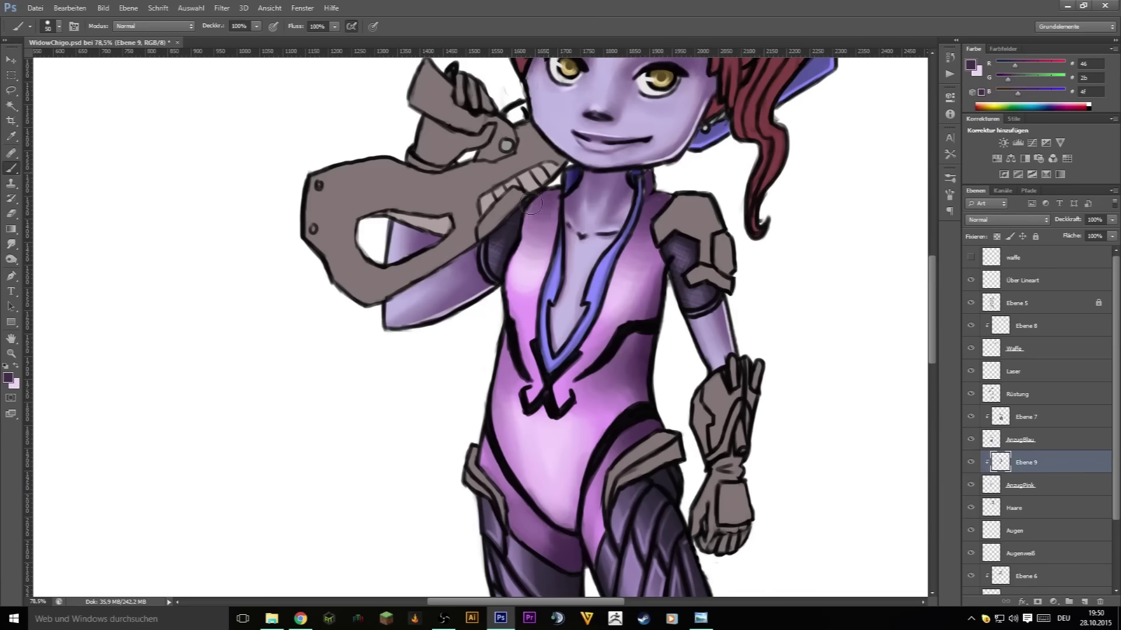
left_click_drag(543, 193, 535, 246)
left_click(529, 268, "alt")
- Save the document, select the AnzugPink layer and shrink the brush slightly
key("ctrl+s")
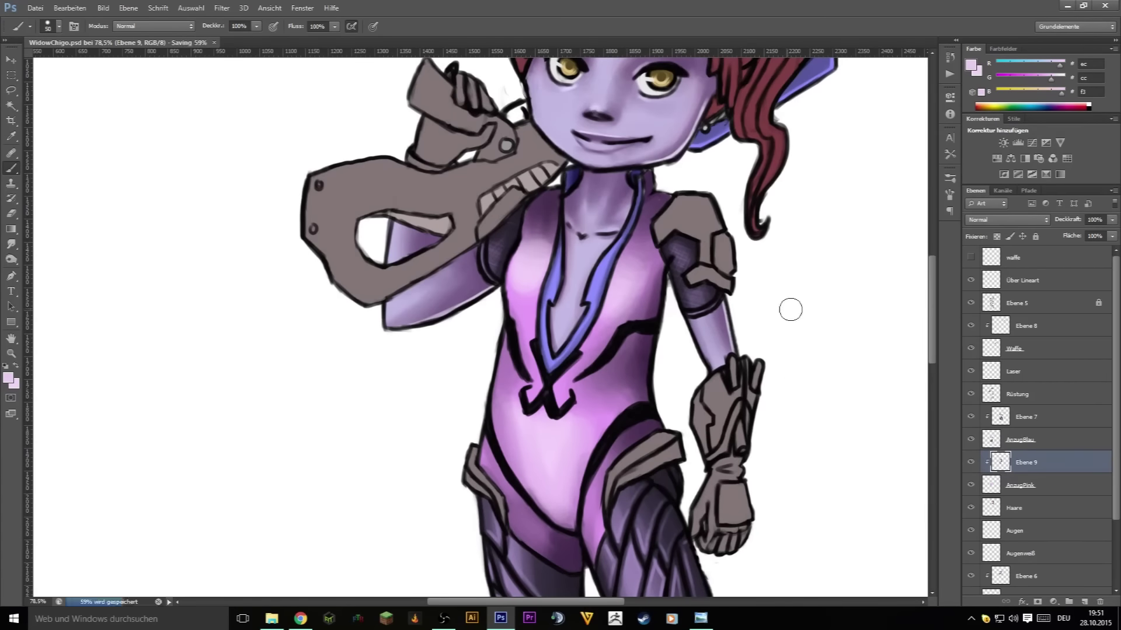
scroll(790, 310, "down", 5)
scroll(712, 333, "up", 3)
scroll(724, 342, "up", 2)
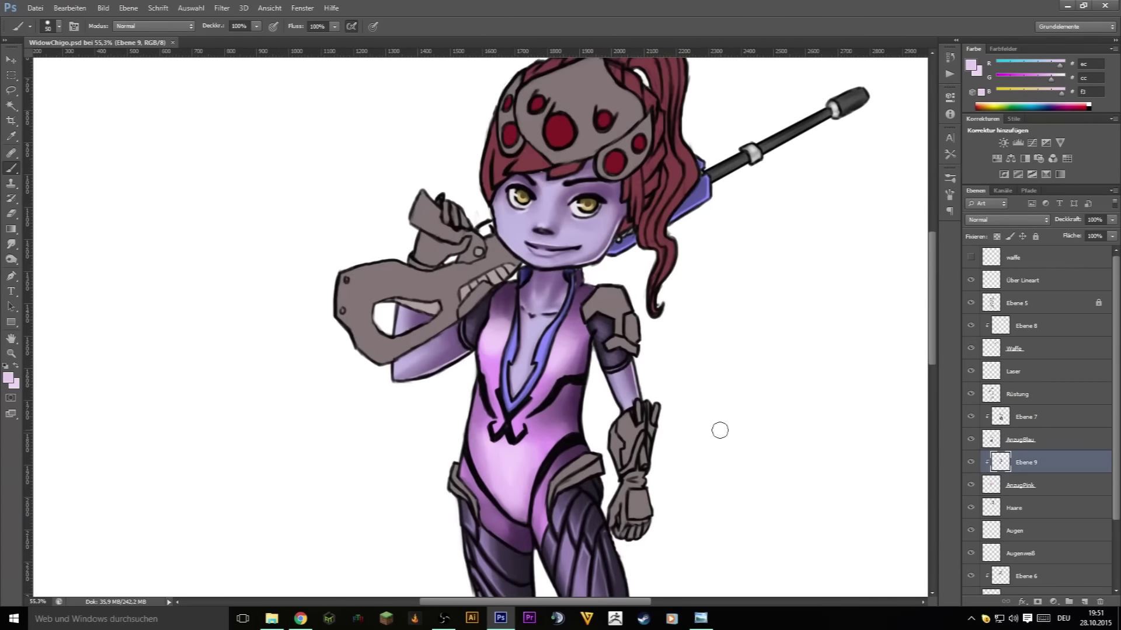
scroll(720, 431, "up", 4)
left_click(502, 309, "alt")
scroll(501, 195, "up", 1)
key("bracketleft")
key("alt+bracketleft")
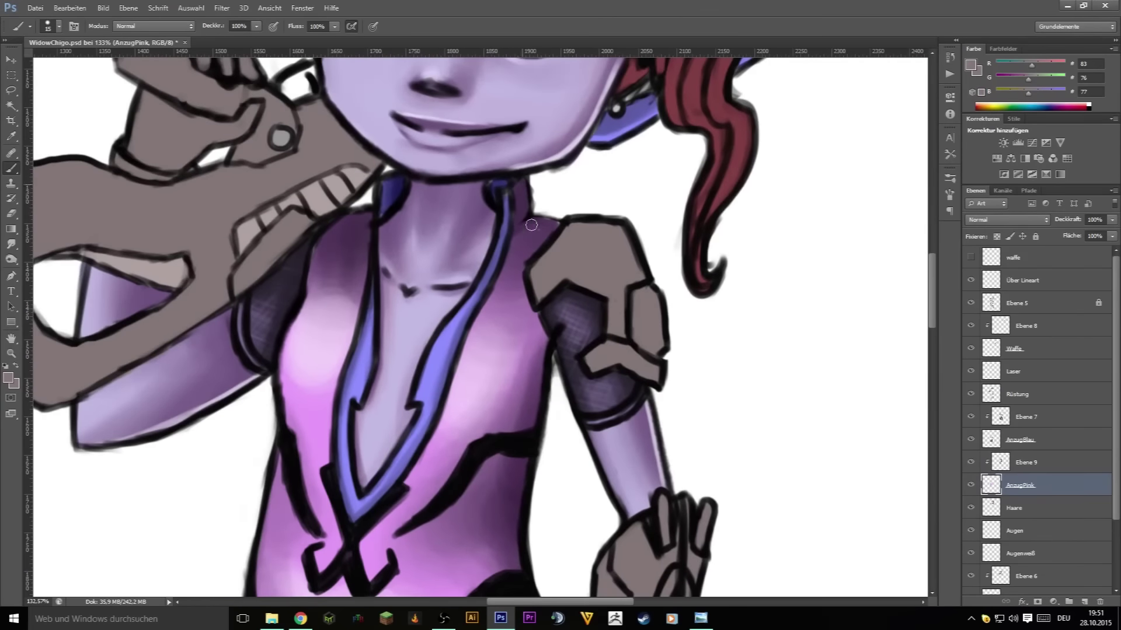
scroll(745, 490, "down", 3)
scroll(570, 280, "up", 3)
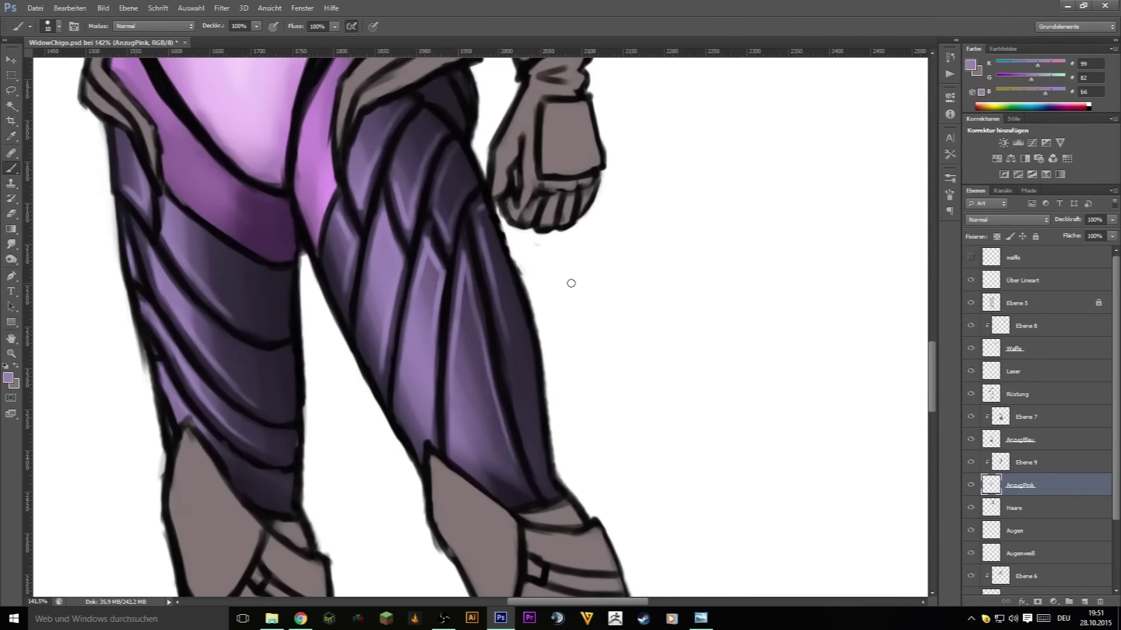
- On the leg plating's shading layer, sample its purple and pick a lighter highlight purple
key("i")
left_click(571, 280)
left_click(726, 412)
left_click(655, 417)
left_click(831, 290)
scroll(495, 203, "up", 4)
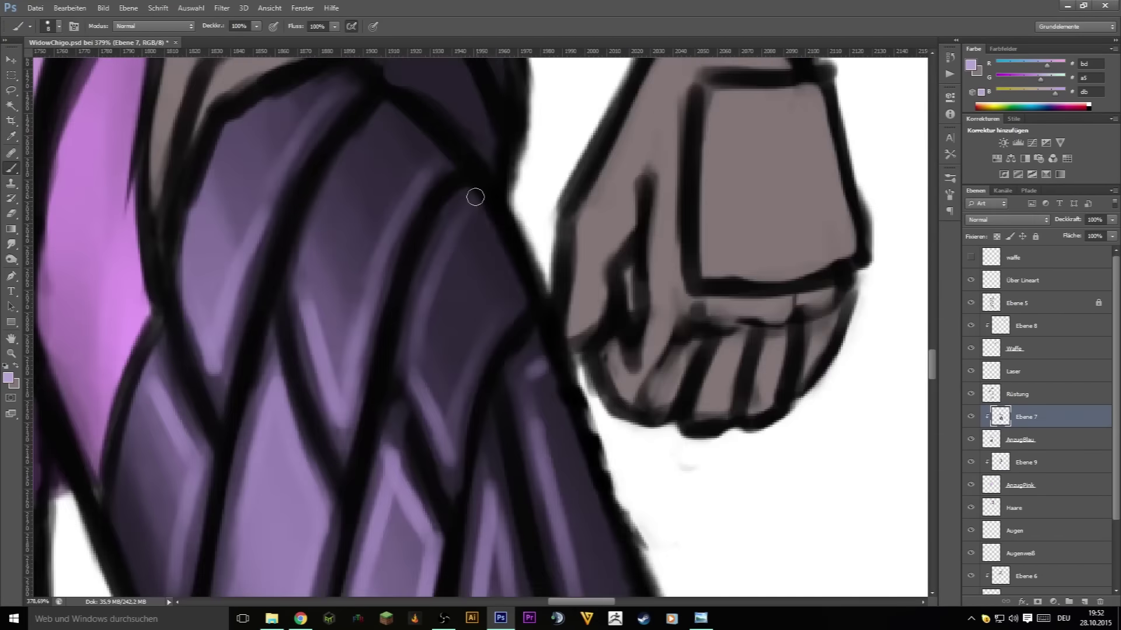
key("b")
- Paint light purple highlights along the leg plating's edges and upper plates
left_click_drag(476, 210, 499, 259)
scroll(499, 259, "down", 2)
left_click_drag(543, 169, 580, 287)
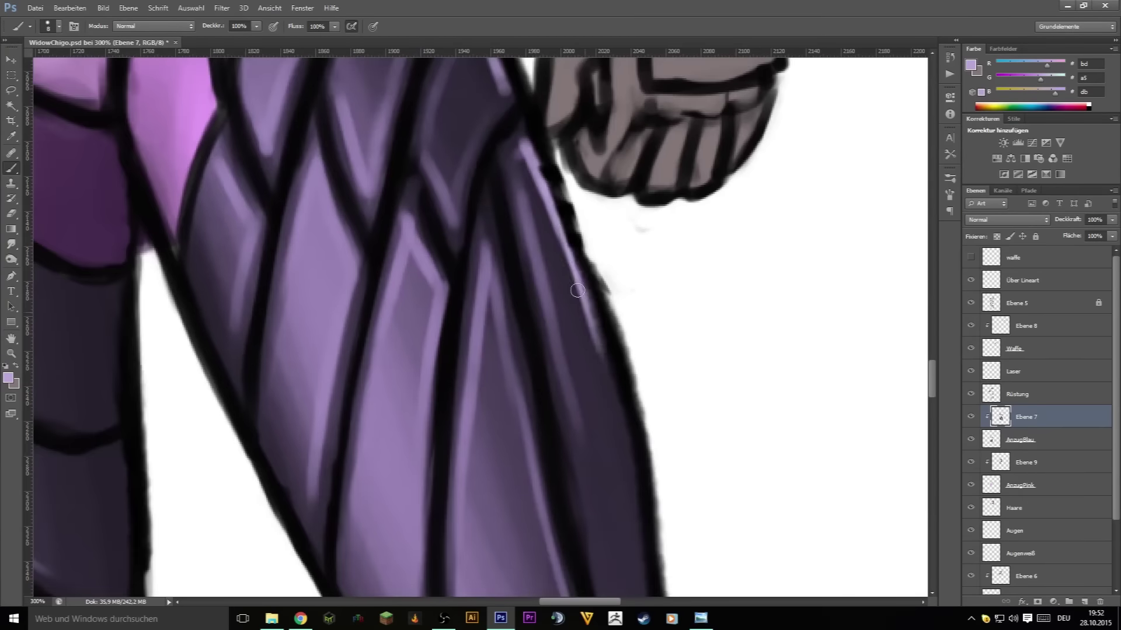
scroll(580, 287, "down", 1)
left_click_drag(619, 227, 638, 413)
scroll(639, 413, "up", 1)
left_click_drag(639, 220, 607, 341)
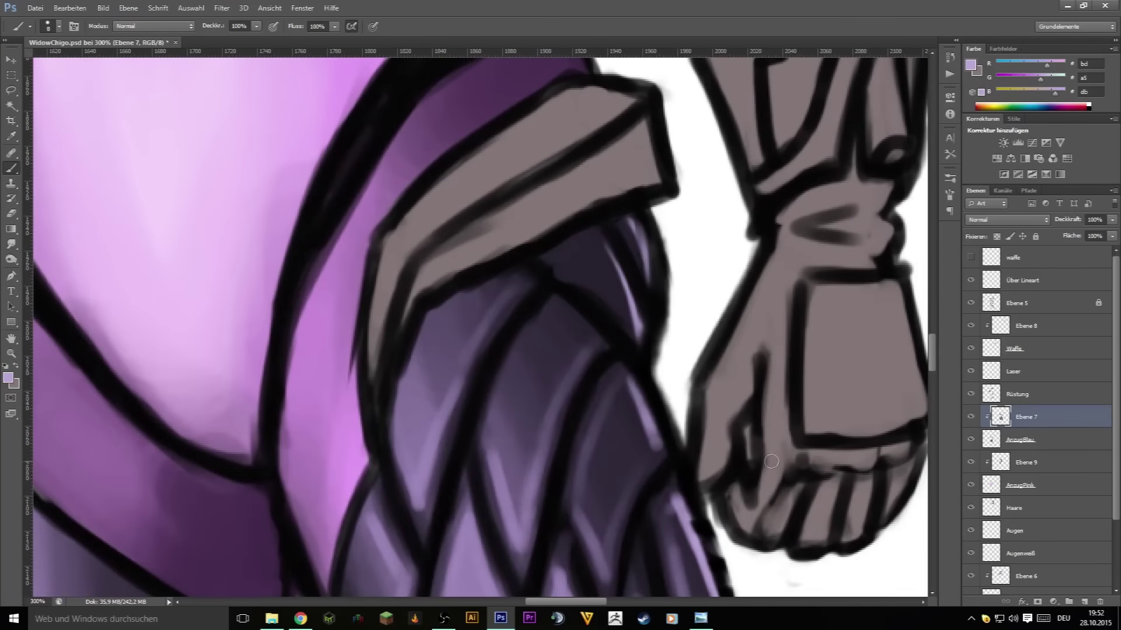
scroll(525, 263, "down", 3)
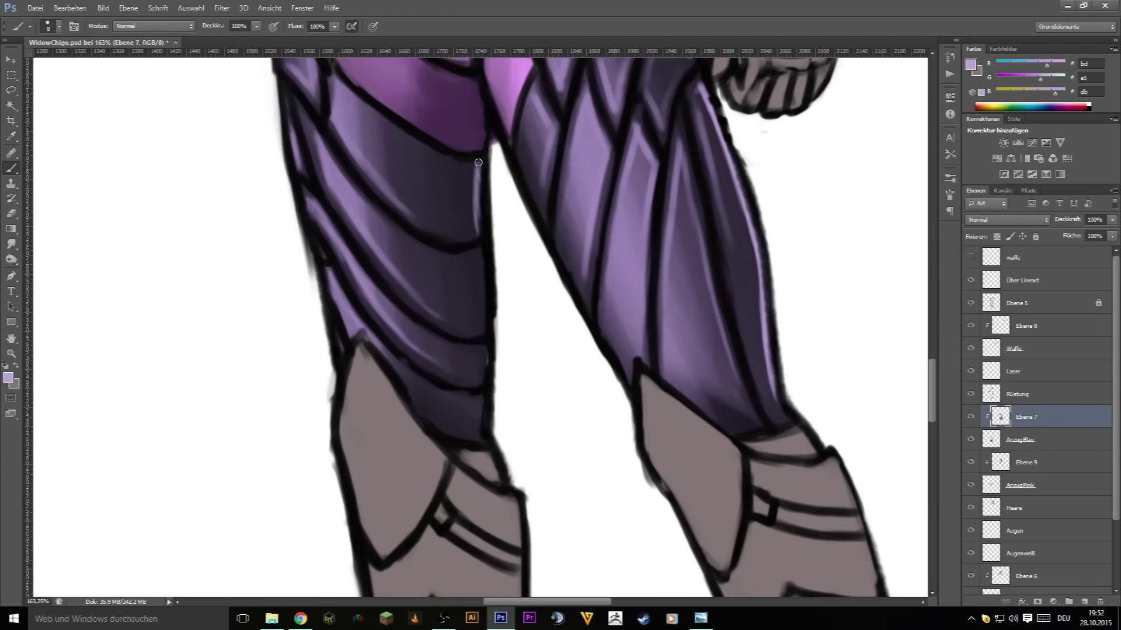
scroll(484, 407, "down", 5)
scroll(487, 214, "up", 4)
scroll(487, 214, "down", 2)
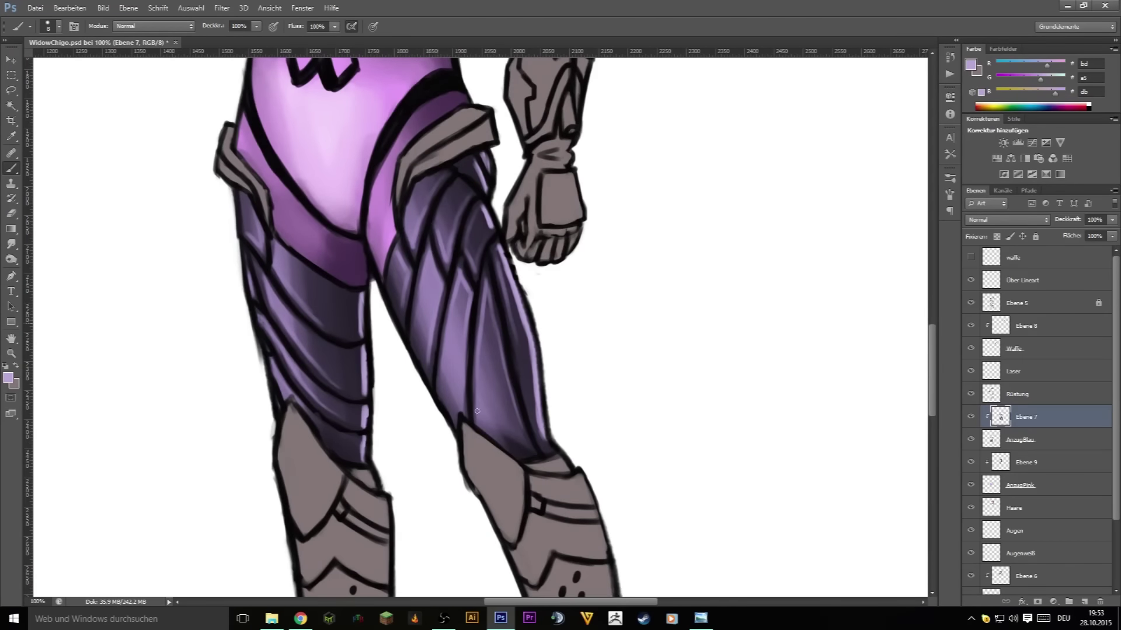
scroll(713, 330, "down", 4)
scroll(642, 173, "up", 4)
scroll(468, 366, "up", 1)
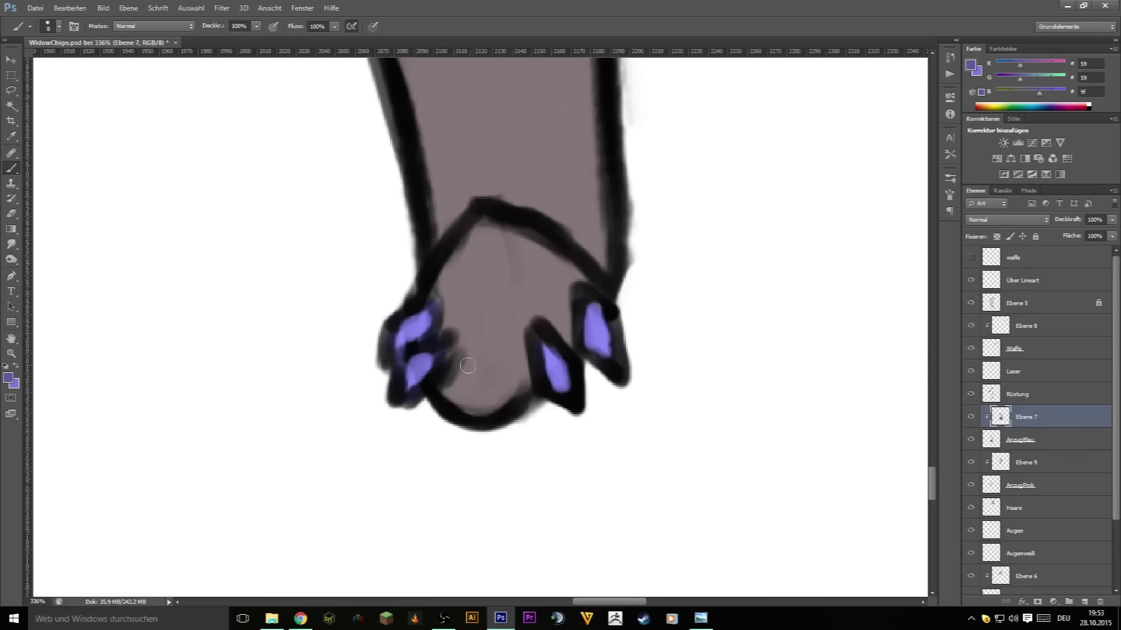
- Darken one foot's claws, then derive a light lavender from the blue-violet claw colour
left_click_drag(432, 380, 412, 329)
scroll(590, 336, "left", 10)
key("i")
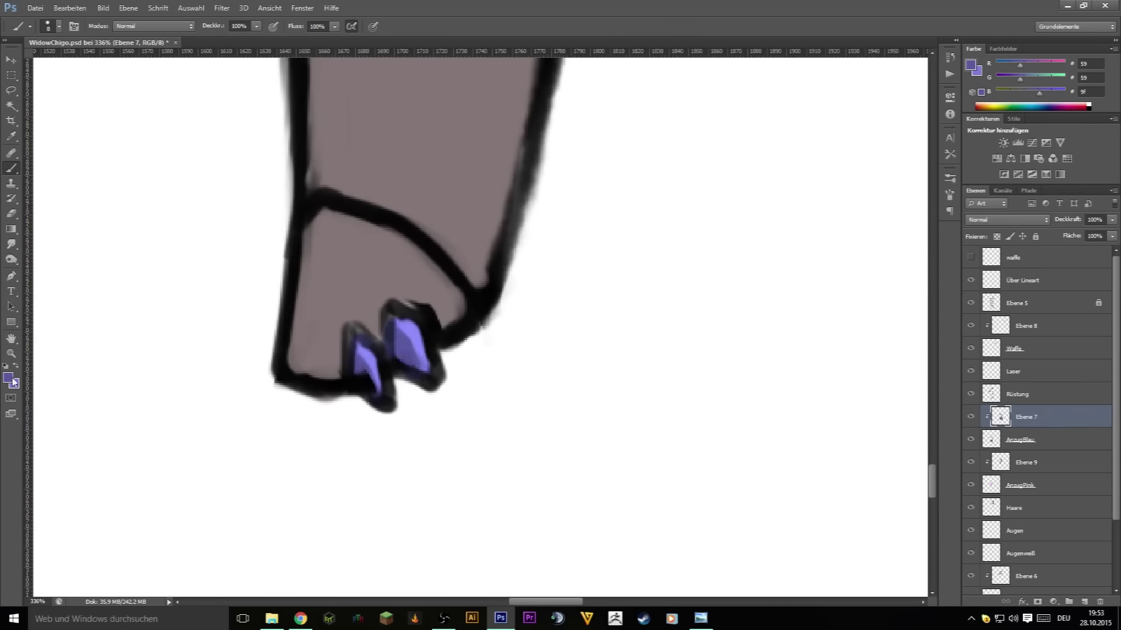
left_click(9, 378)
left_click(790, 289)
key("b")
- Highlight the claws on both feet with the light lavender
left_click_drag(400, 318, 411, 339)
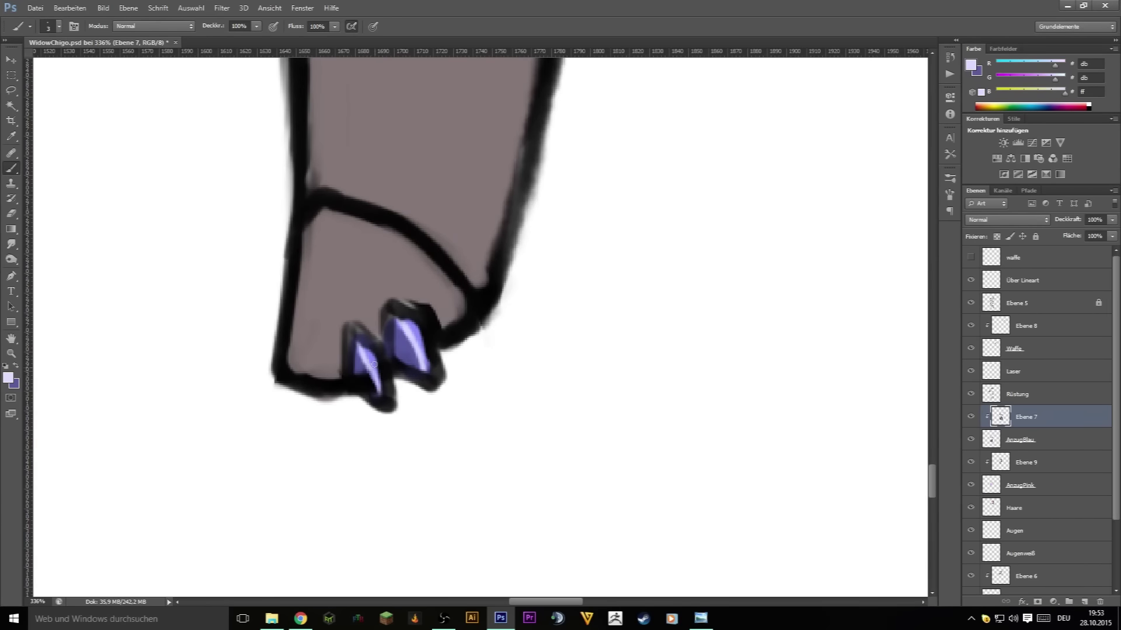
scroll(374, 365, "right", 10)
left_click_drag(538, 285, 514, 299)
left_click_drag(534, 317, 520, 339)
left_click_drag(702, 277, 714, 309)
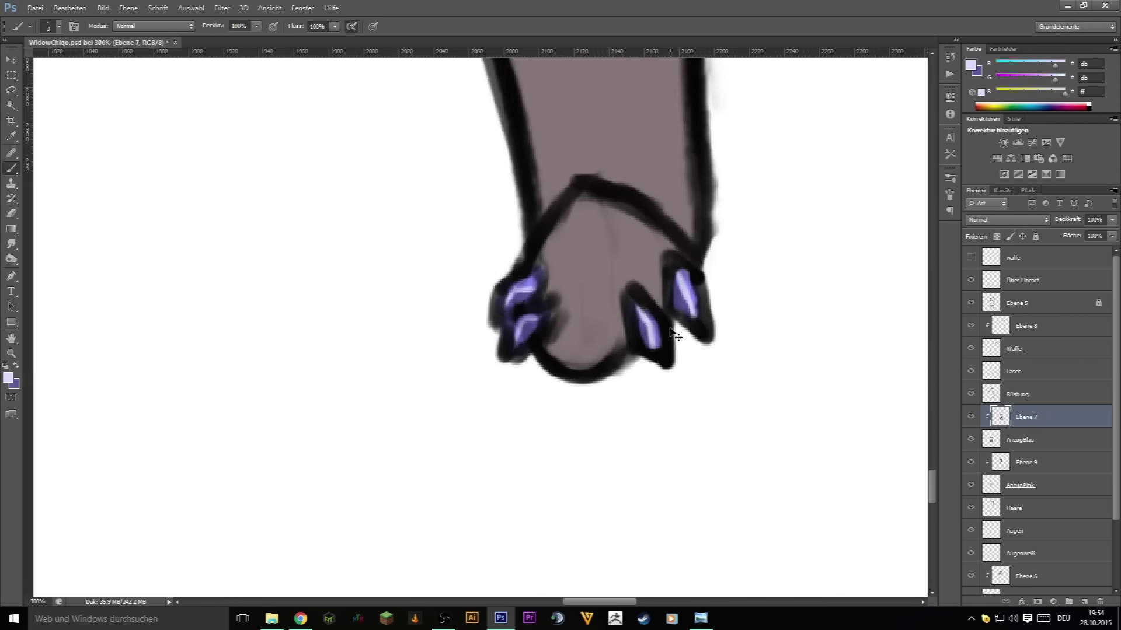
scroll(702, 277, "down", 5)
scroll(765, 371, "up", 10)
- Add a new layer clipped to the armour and pick a darker armour grey
scroll(765, 371, "down", 5)
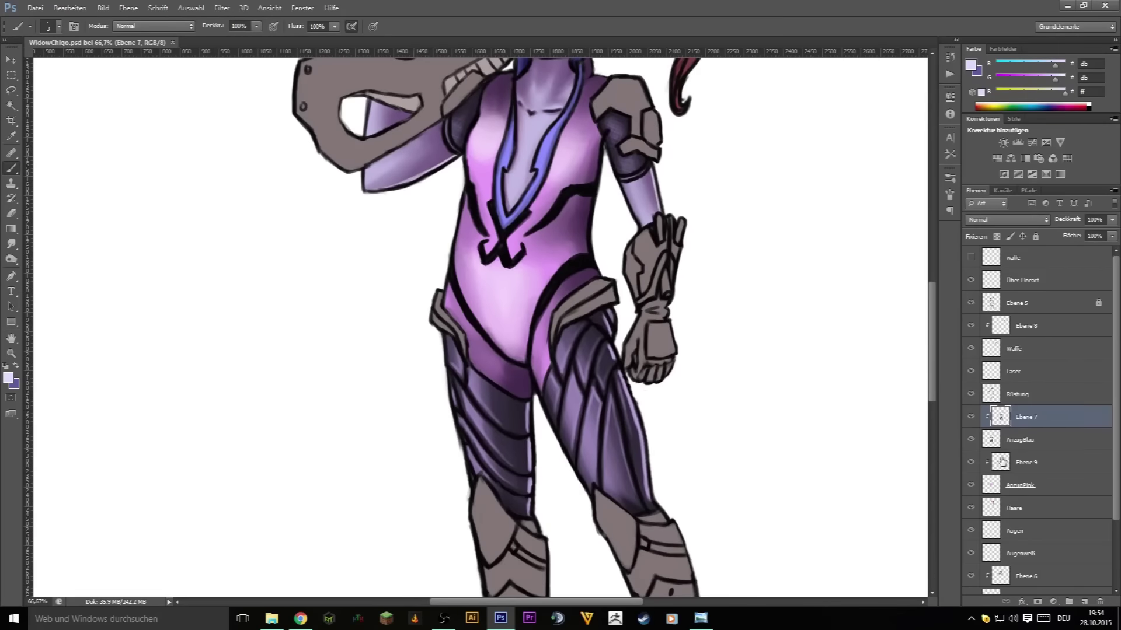
left_click(1027, 394)
left_click(1084, 601)
key("i")
left_click(646, 322)
left_click(970, 66)
left_click_drag(720, 345, 720, 402)
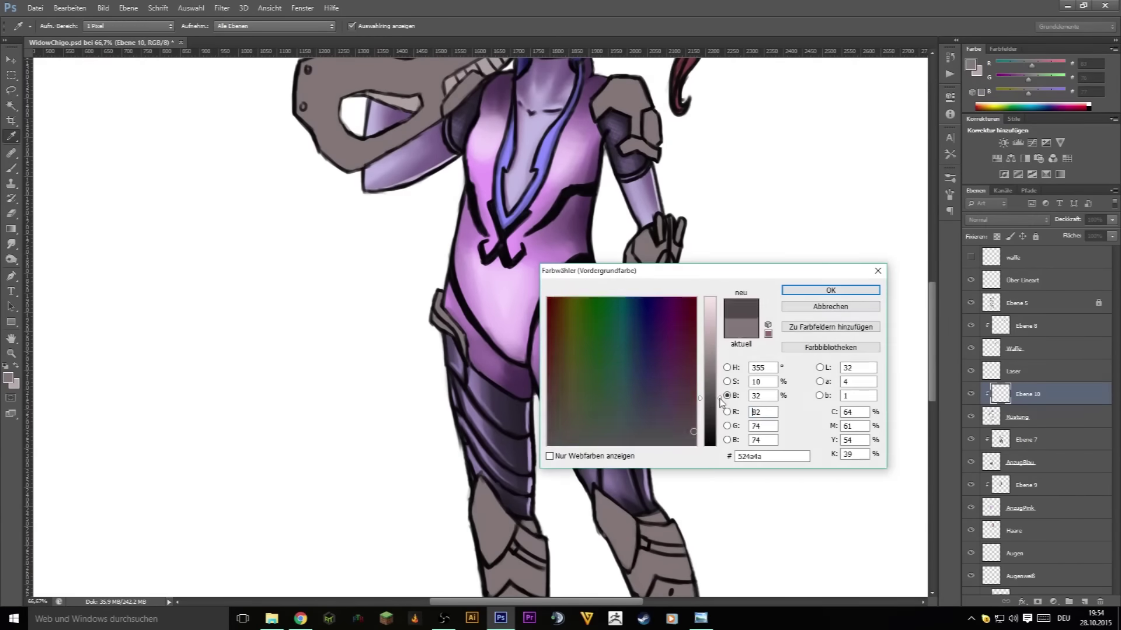
left_click(830, 291)
key("b")
- Shade the left and right hip plates with the darker grey
scroll(695, 325, "up", 5)
left_click_drag(681, 268, 578, 347)
left_click_drag(680, 245, 560, 362)
left_click_drag(327, 277, 373, 373)
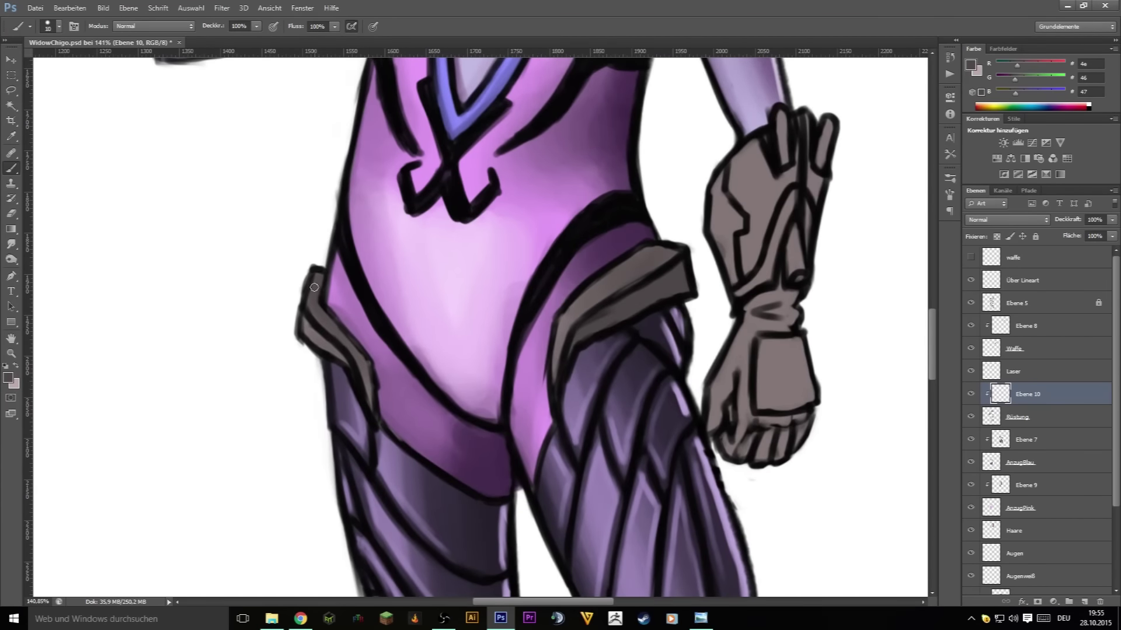
- Shade the gauntlet, wrist and hand in dark grey
key("bracketleft")
key("x")
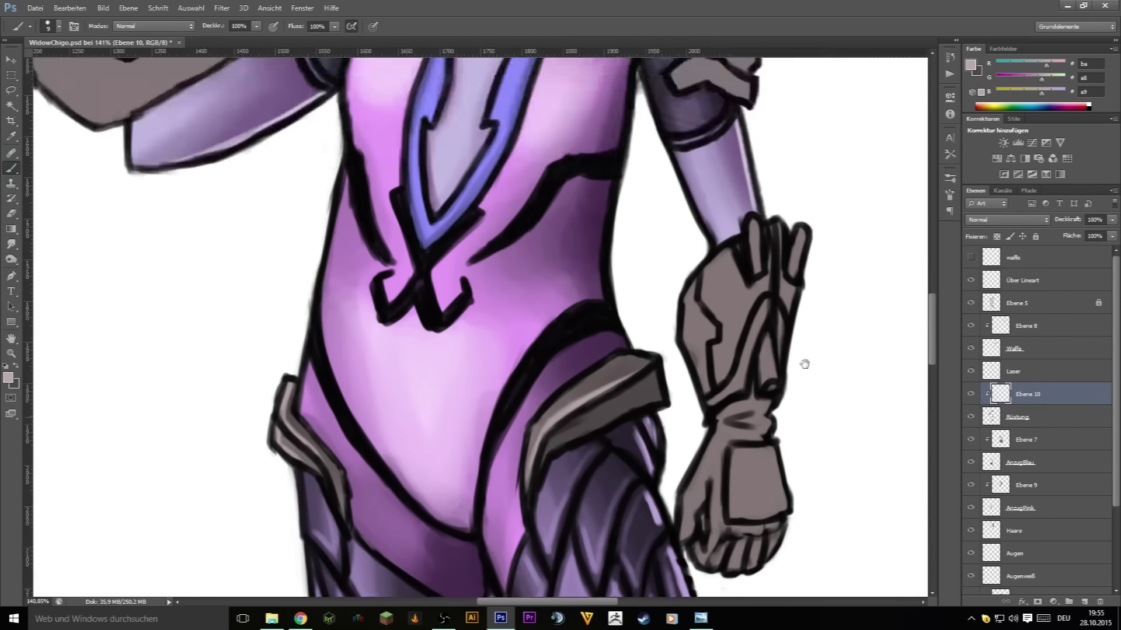
left_click_drag(817, 327, 677, 371)
key("x")
key("bracketright")
key("bracketright")
key("bracketright")
left_click_drag(677, 158, 677, 350)
left_click_drag(584, 356, 651, 306)
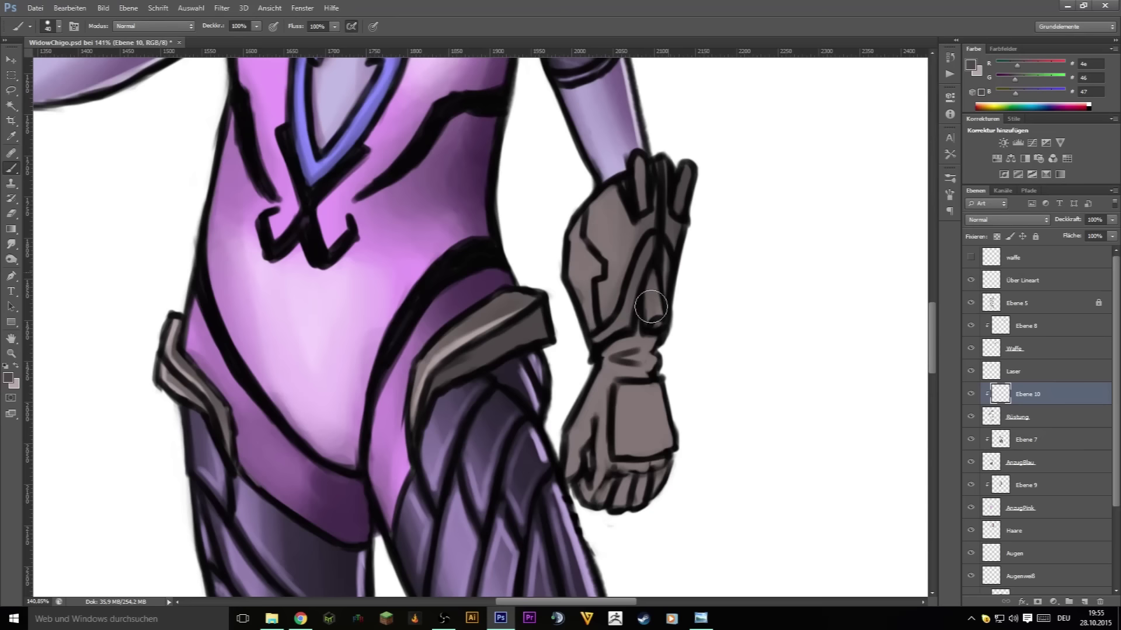
left_click_drag(653, 352, 607, 409)
mouse_move(659, 380)
left_mouse_down()
mouse_move(636, 484)
mouse_move(572, 467)
mouse_move(569, 432)
left_mouse_up()
- Add light grey-pink highlights along the gauntlet's left edge
key("x")
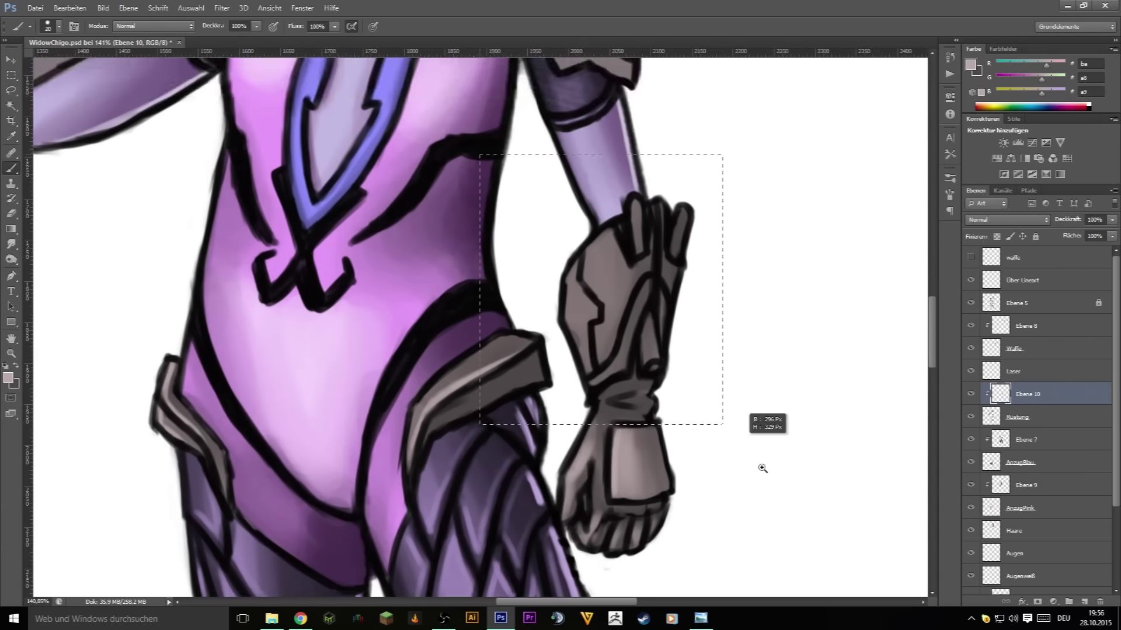
left_click_drag(475, 150, 725, 430)
key("bracketright")
left_click_drag(528, 199, 563, 397)
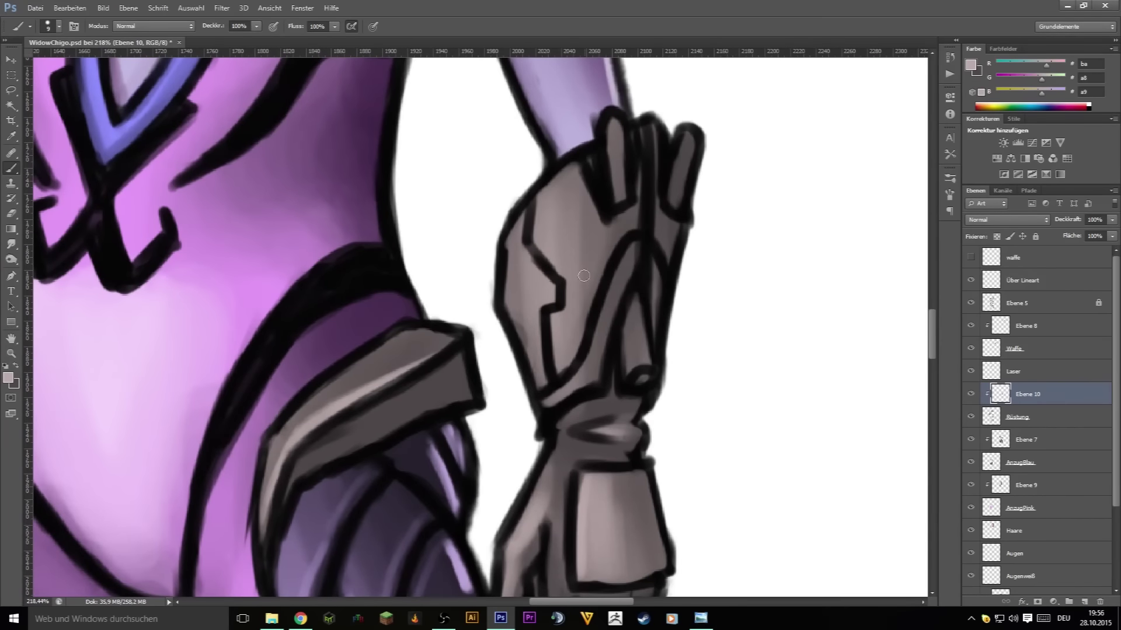
left_click_drag(581, 175, 569, 373)
- Set the brush to Multiplizieren mode and highlight the gauntlet's left panel
left_click(155, 25)
left_click(140, 88)
key("ctrl+1")
key("x")
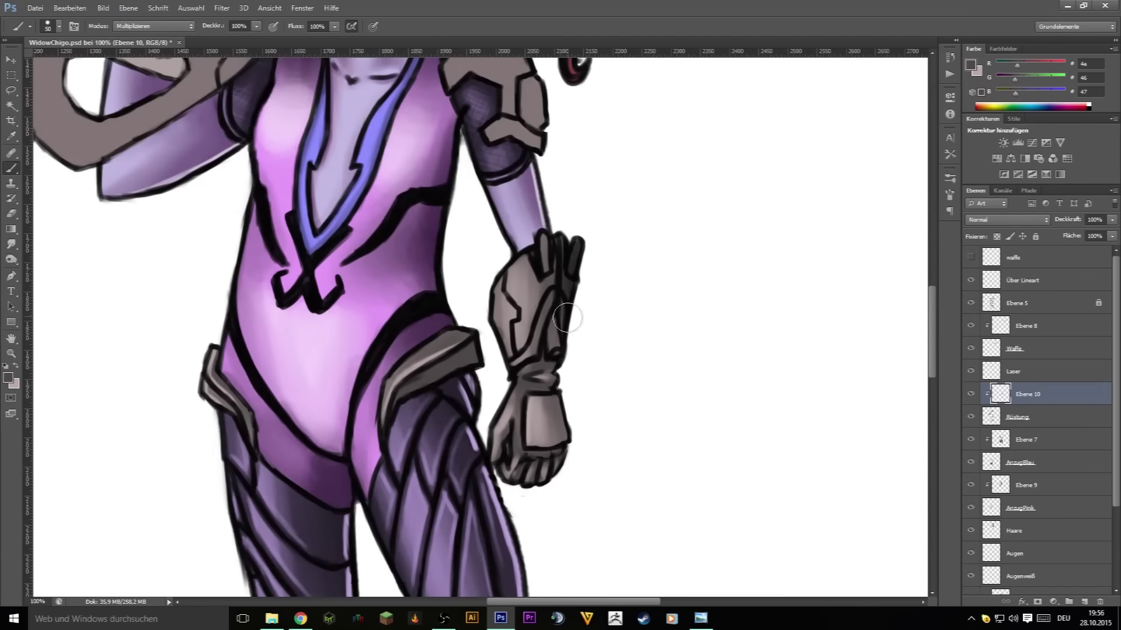
scroll(734, 259, "up", 3)
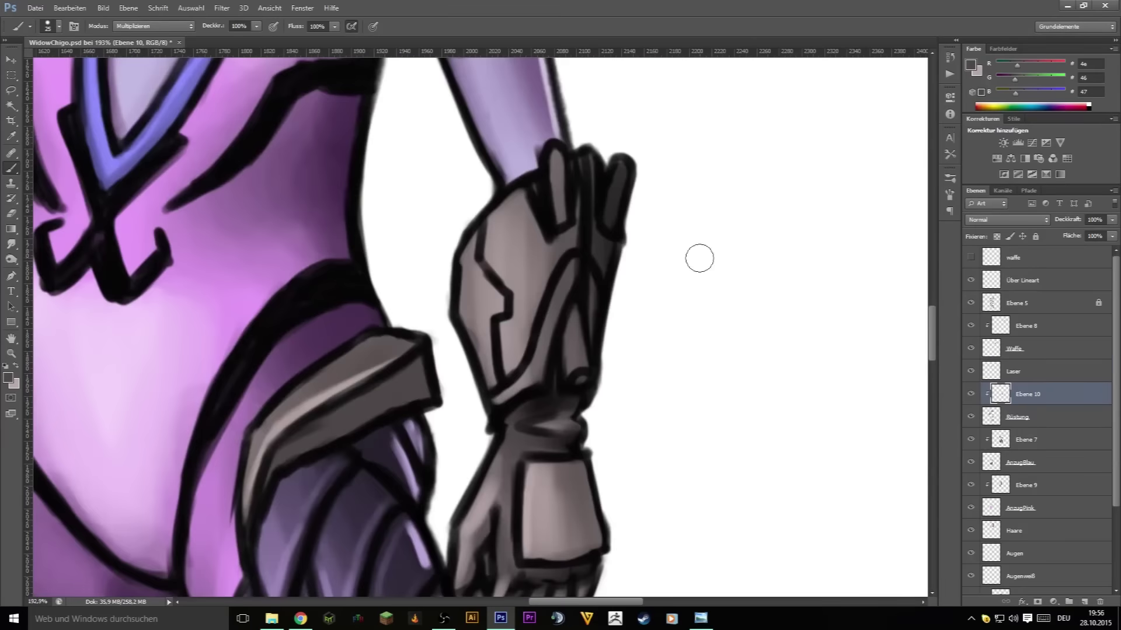
key("alt+bracketleft")
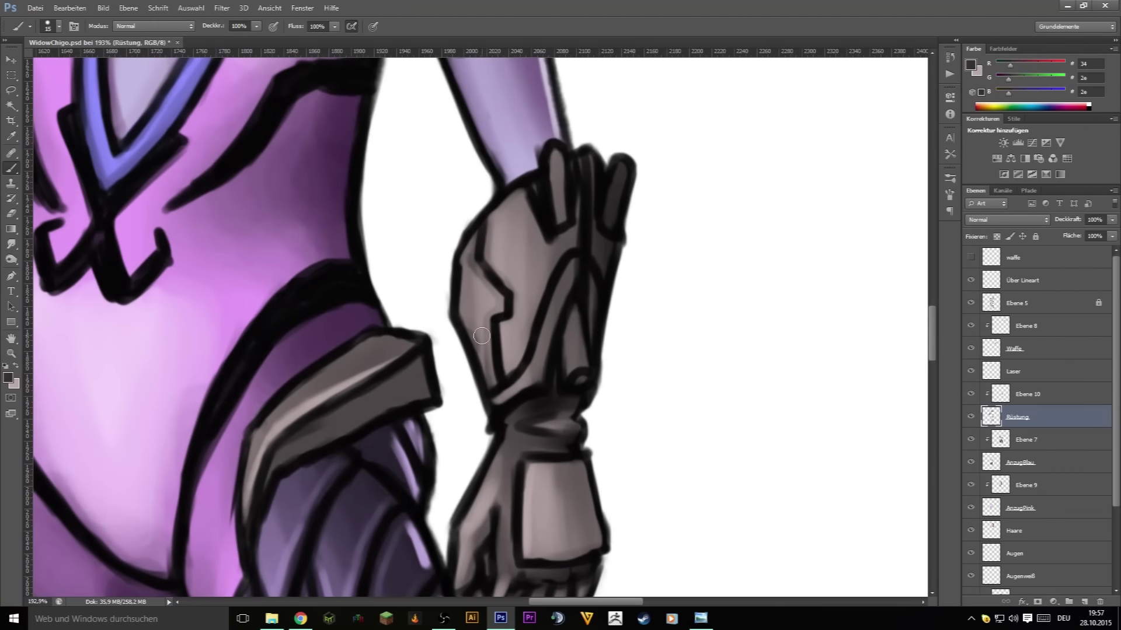
key("alt+bracketright")
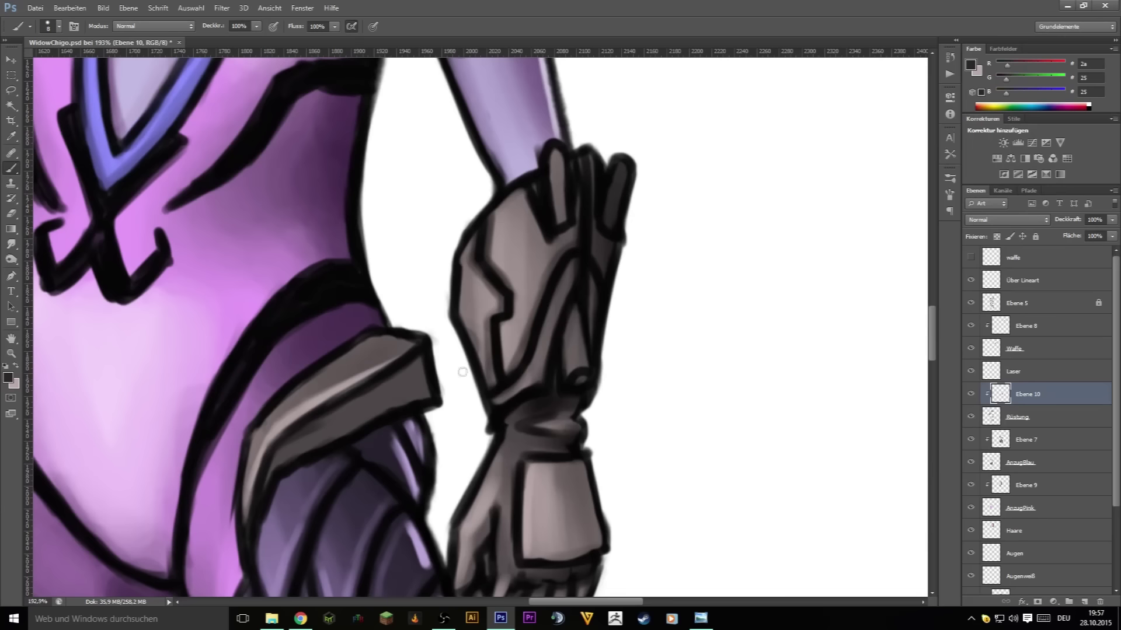
key("x")
left_click_drag(509, 361, 482, 287)
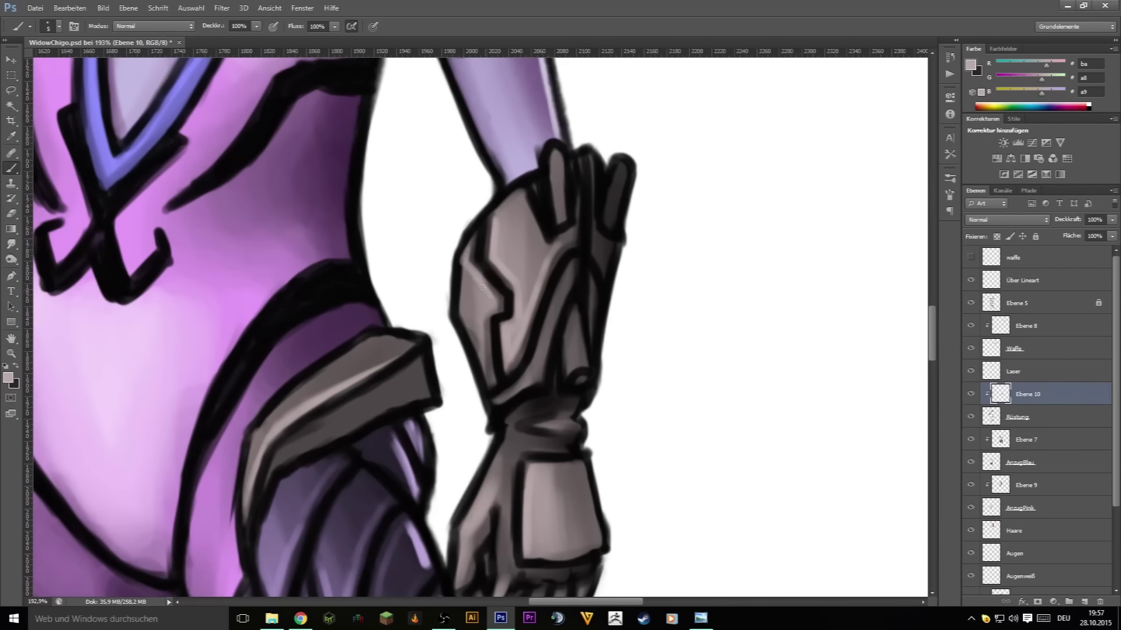
scroll(573, 225, "down", 3)
- Shade the shoulder pad's right panel with a larger dark grey brush
scroll(658, 297, "down", 3)
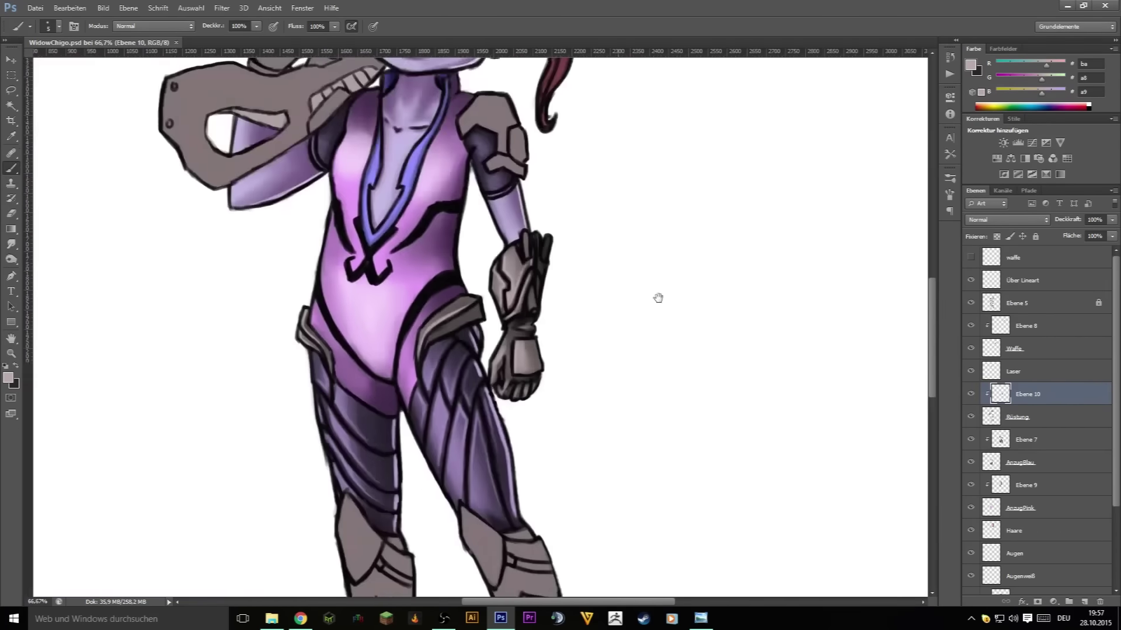
scroll(658, 298, "up", 5)
key("x")
key("bracketright")
key("bracketright")
key("bracketright")
scroll(798, 478, "down", 2)
scroll(713, 463, "up", 2)
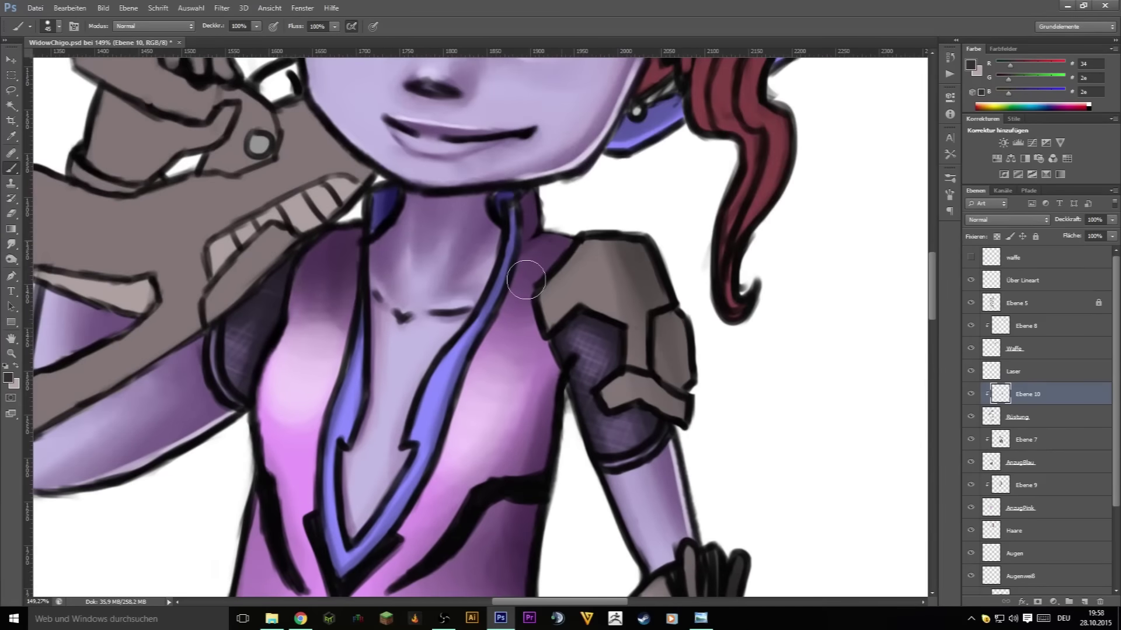
left_click_drag(653, 257, 677, 409)
- Highlight the shoulder pad's edge with a smaller light grey-pink brush
key("bracketleft")
key("bracketleft")
key("bracketleft")
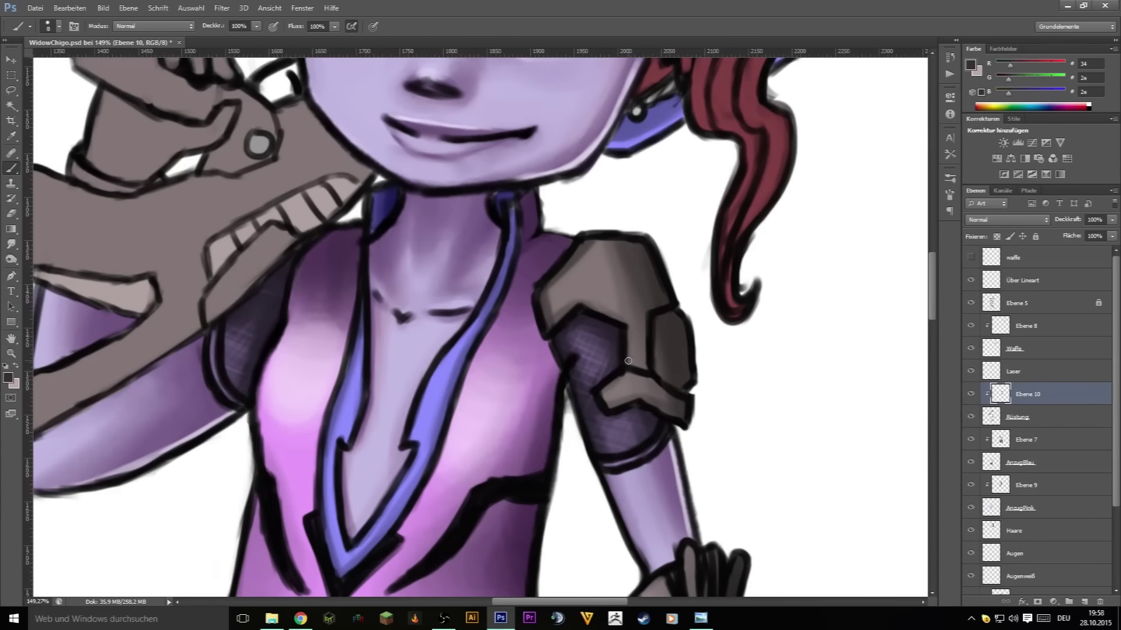
key("x")
key("bracketleft")
left_click_drag(547, 313, 554, 286)
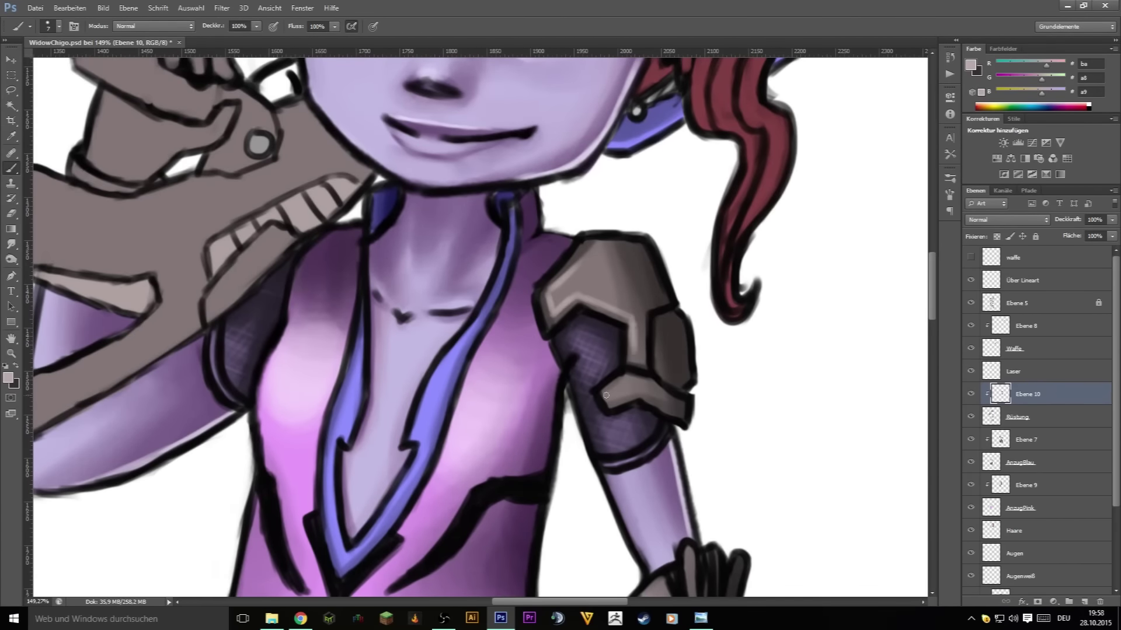
scroll(683, 404, "down", 5)
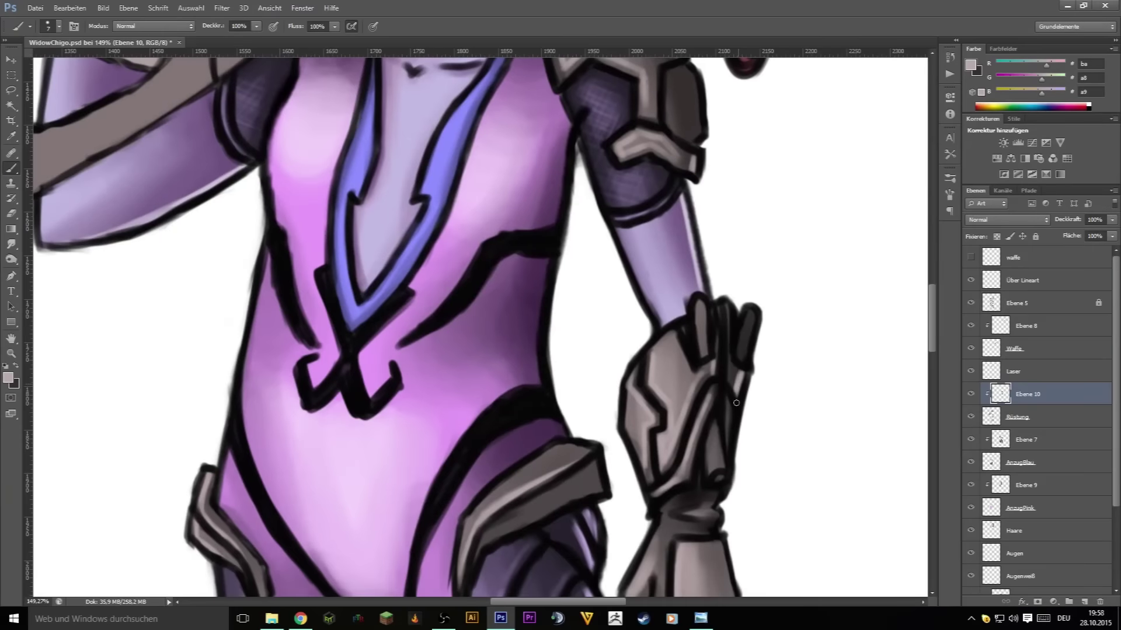
scroll(728, 455, "down", 2)
scroll(724, 408, "up", 1)
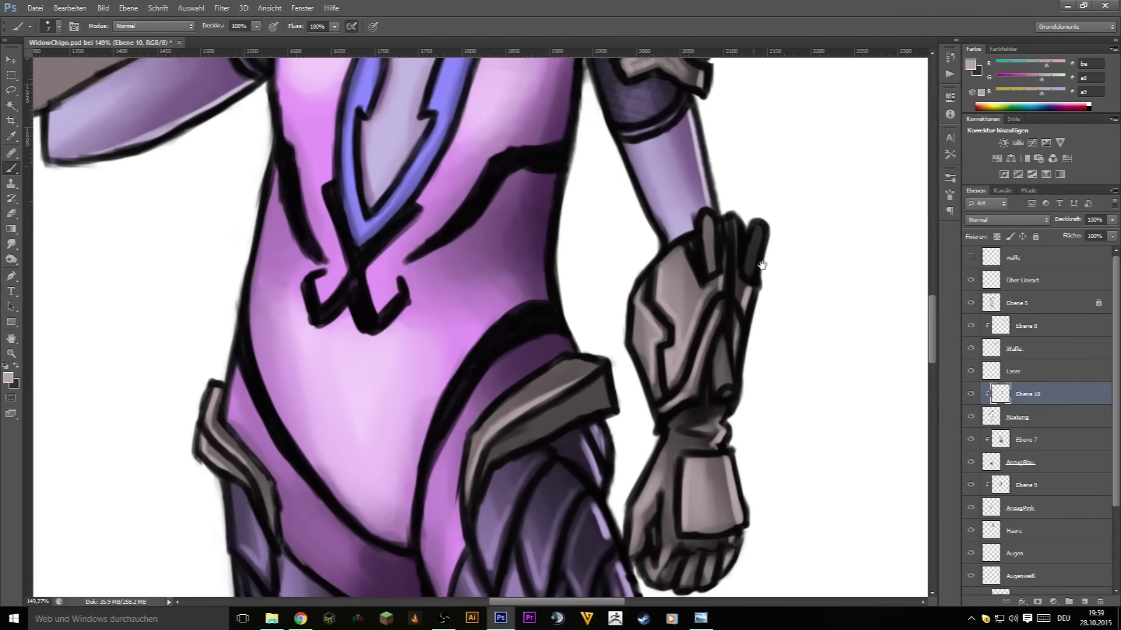
scroll(728, 327, "up", 1)
- Paint a stroke along the gauntlet's fingers
key("x")
key("x")
left_click_drag(726, 321, 731, 371)
scroll(729, 351, "up", 3)
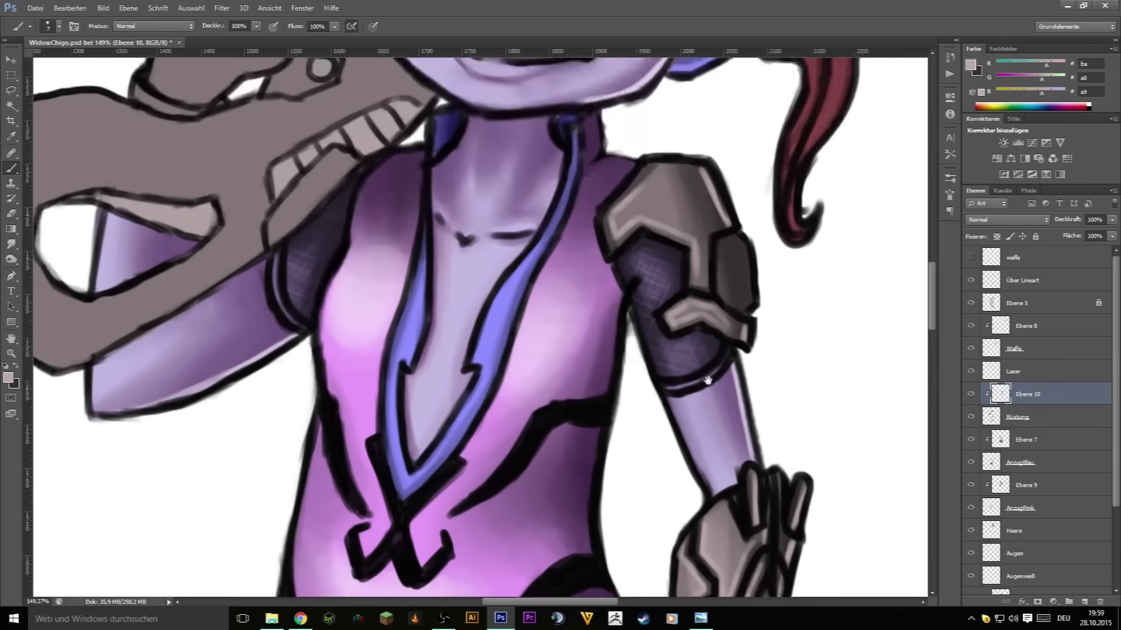
scroll(730, 350, "down", 8)
key("ctrl+0")
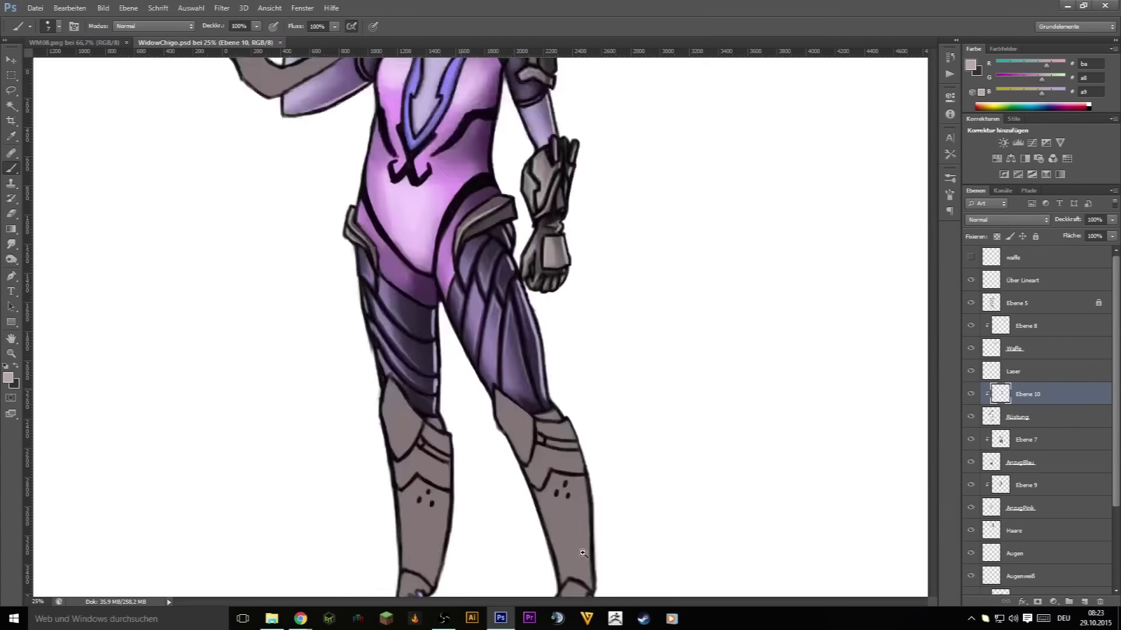
- Darken the area under the knee and the right sides of both lower-leg armour plates with dark grey
key("x")
left_click_drag(443, 222, 438, 220)
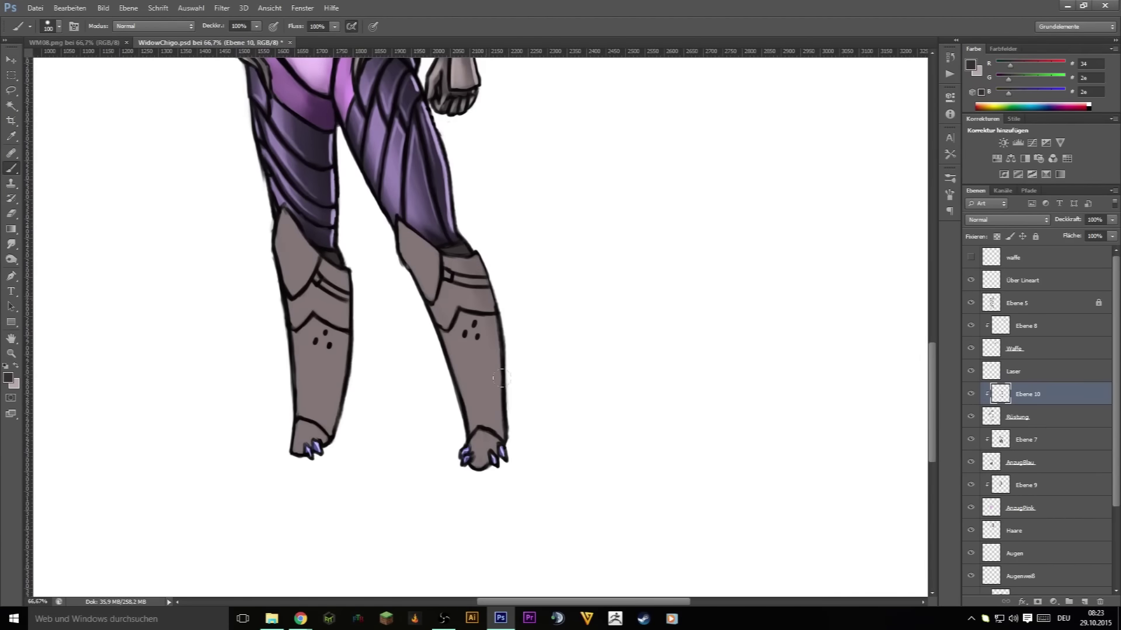
left_click_drag(452, 262, 493, 420)
left_click_drag(490, 351, 498, 423)
left_click_drag(341, 266, 344, 379)
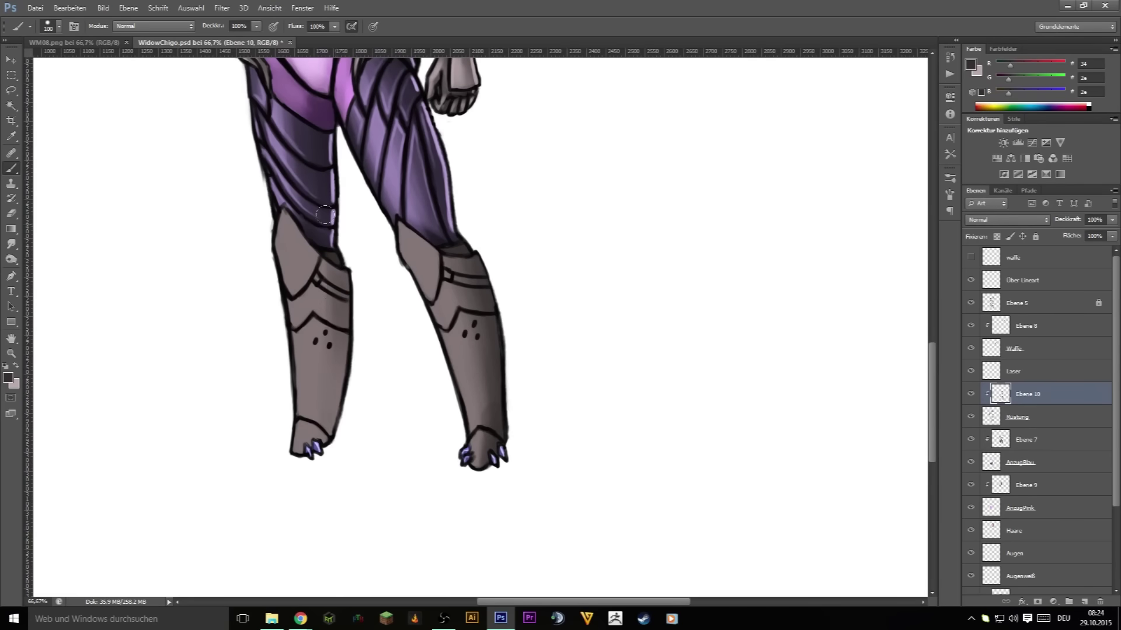
left_click_drag(310, 239, 332, 431)
left_click_drag(341, 300, 348, 360)
- Paint lighter pink-grey strokes down both shin armour plates
key("x")
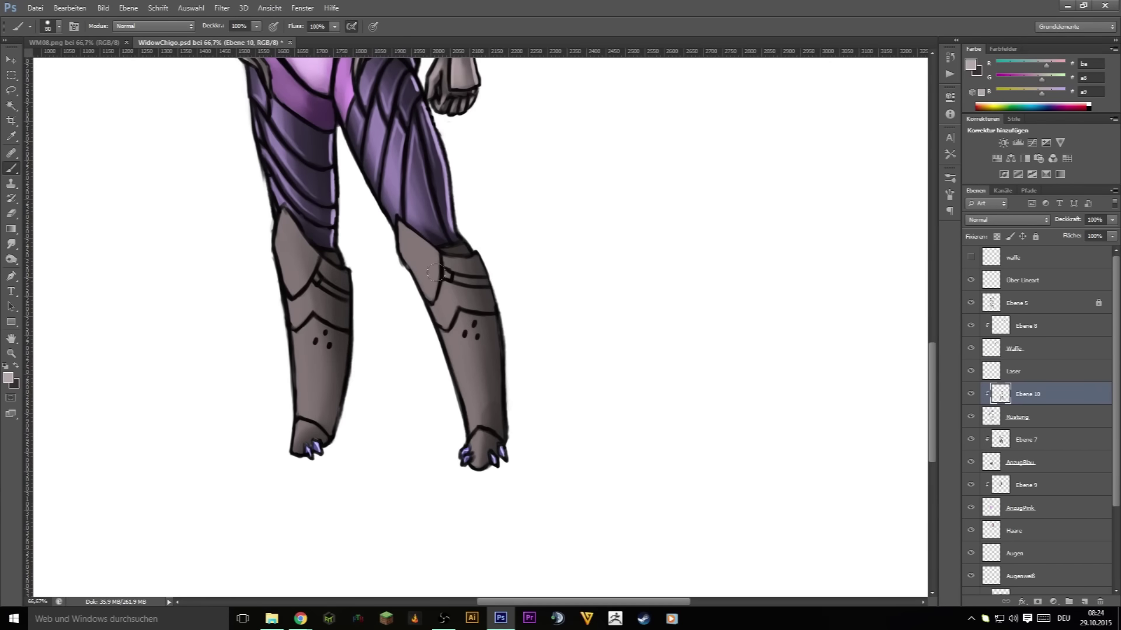
left_click_drag(420, 239, 461, 370)
left_click_drag(294, 278, 303, 414)
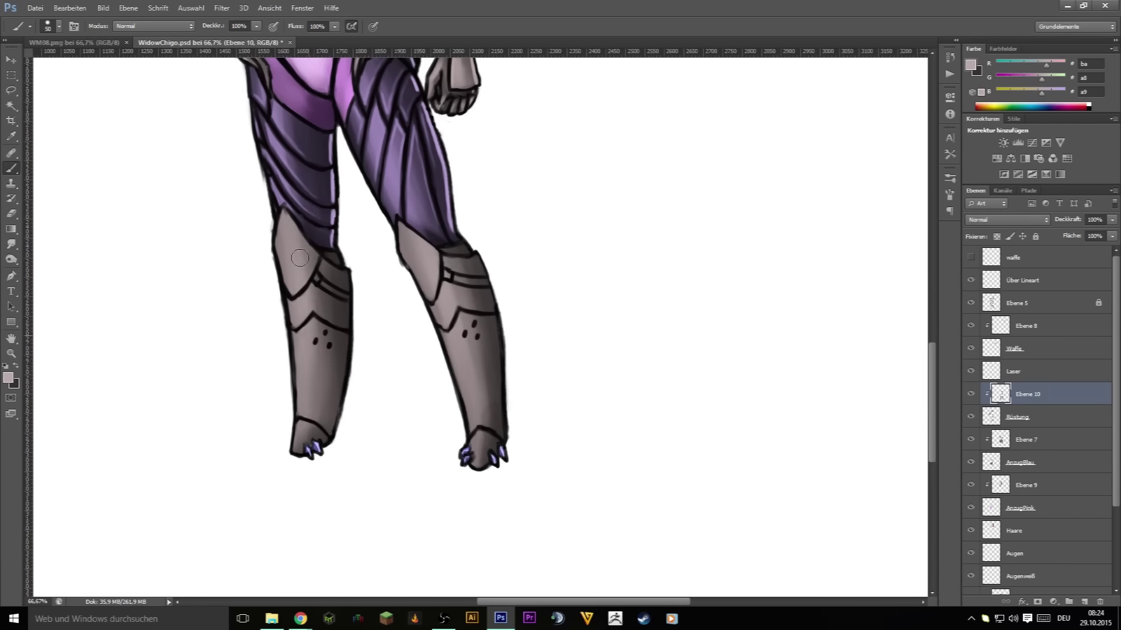
left_click_drag(301, 245, 307, 414)
scroll(477, 445, "up", 5)
scroll(554, 270, "down", 2)
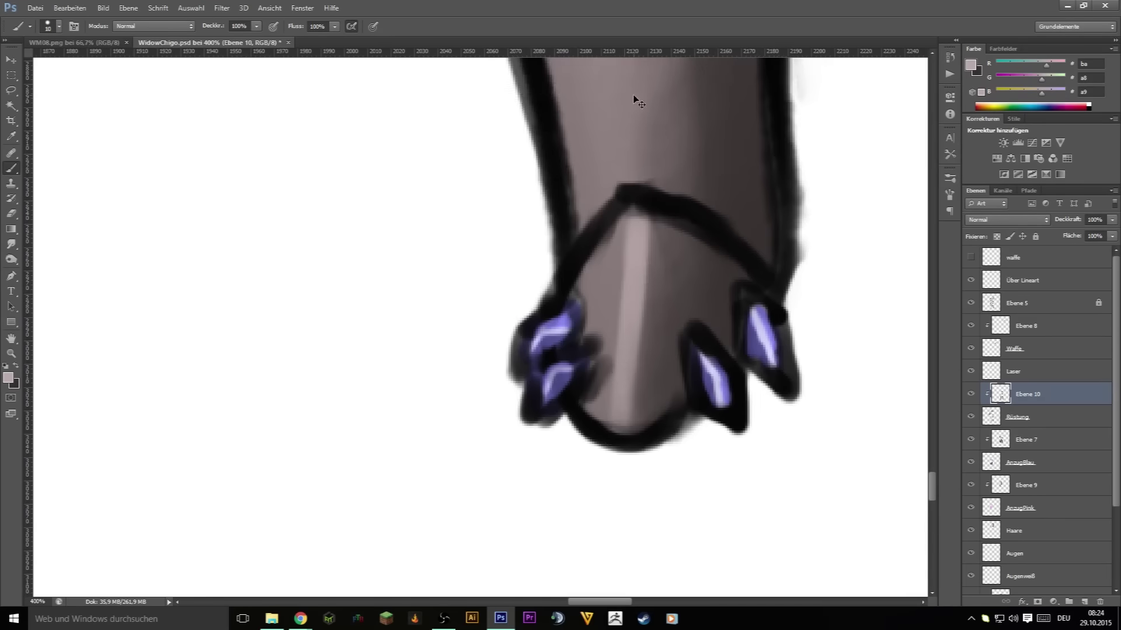
scroll(691, 393, "down", 5)
- Darken the knee plates' upper edges with dark grey strokes
key("x")
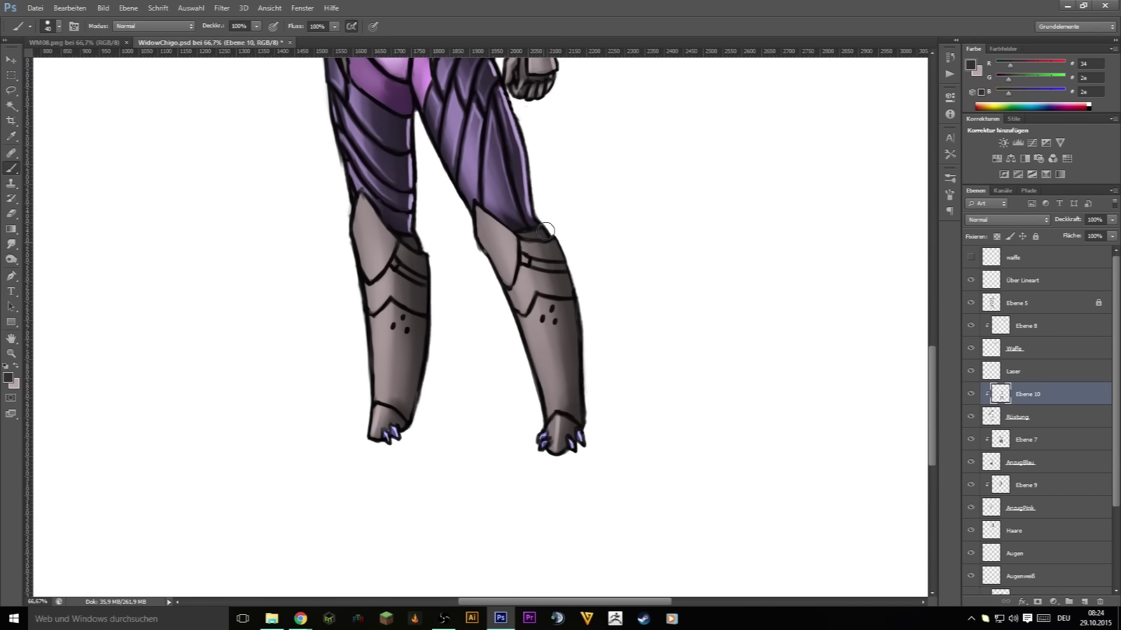
scroll(572, 292, "up", 3)
scroll(591, 363, "down", 3)
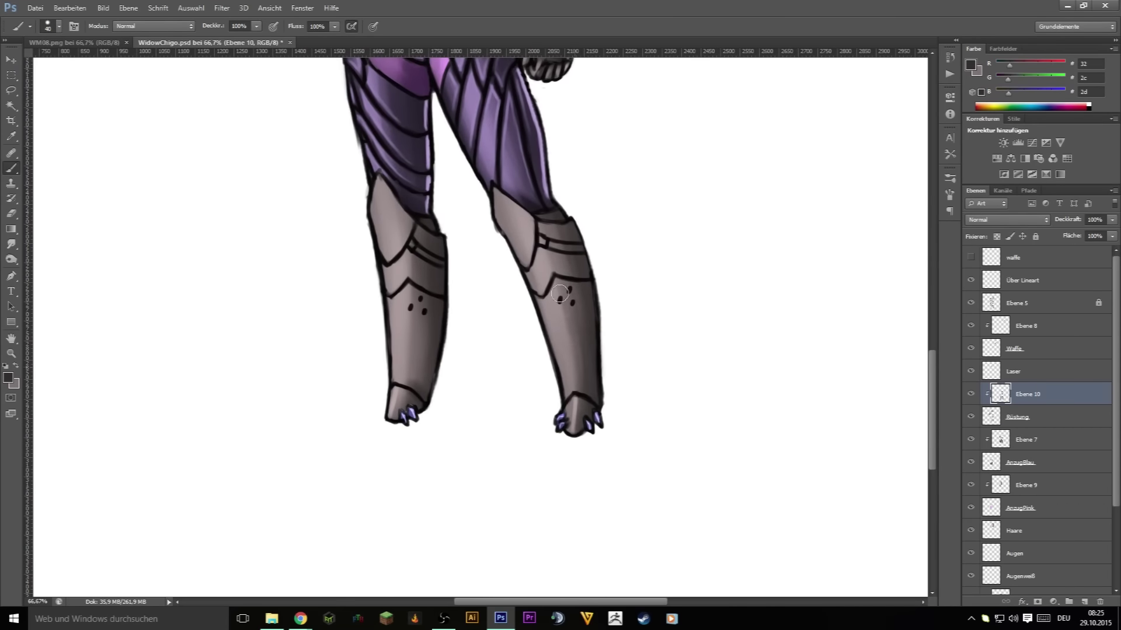
scroll(564, 356, "up", 2)
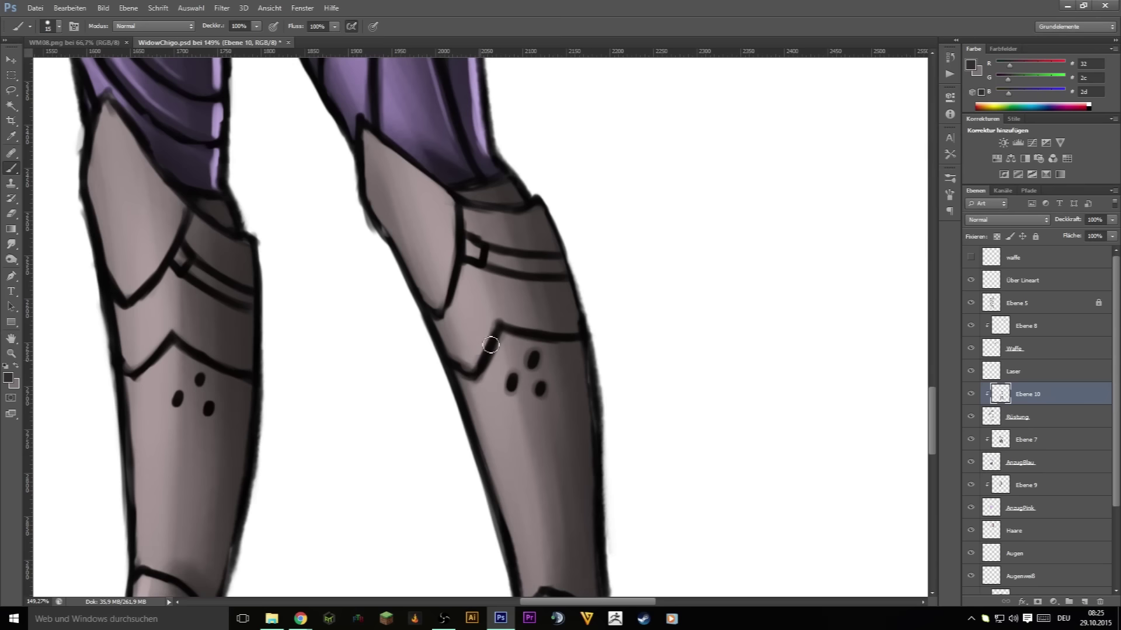
left_click_drag(101, 266, 243, 333)
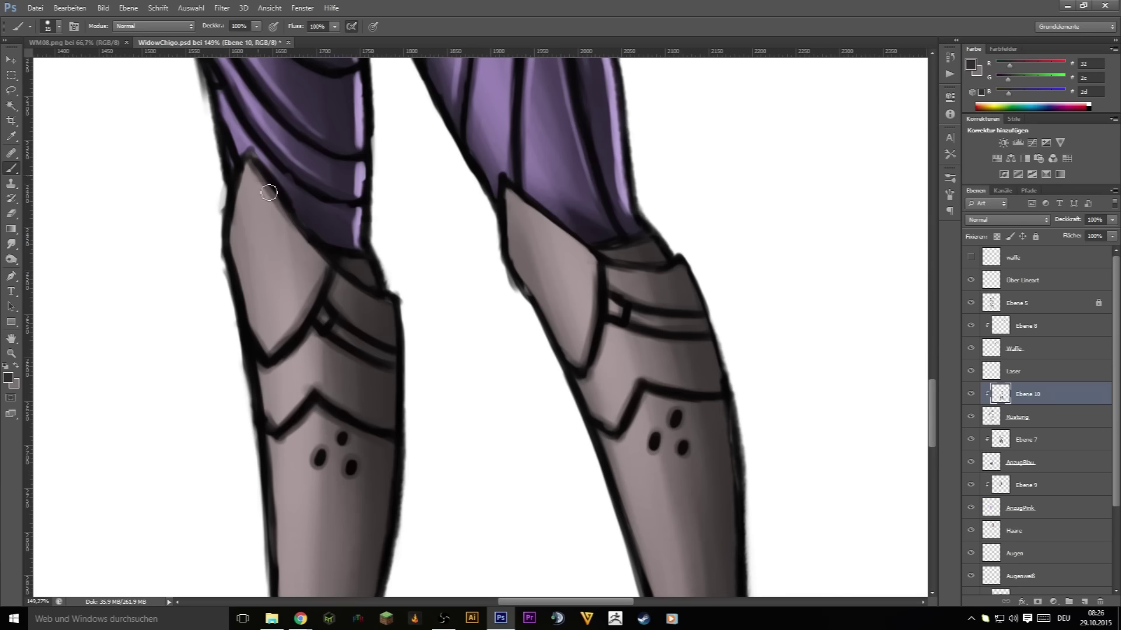
left_click_drag(268, 192, 327, 265)
left_click_drag(513, 189, 677, 263)
- Highlight the three-dot armour's diagonal plate edge and the area above the zig-zag
scroll(701, 351, "down", 4)
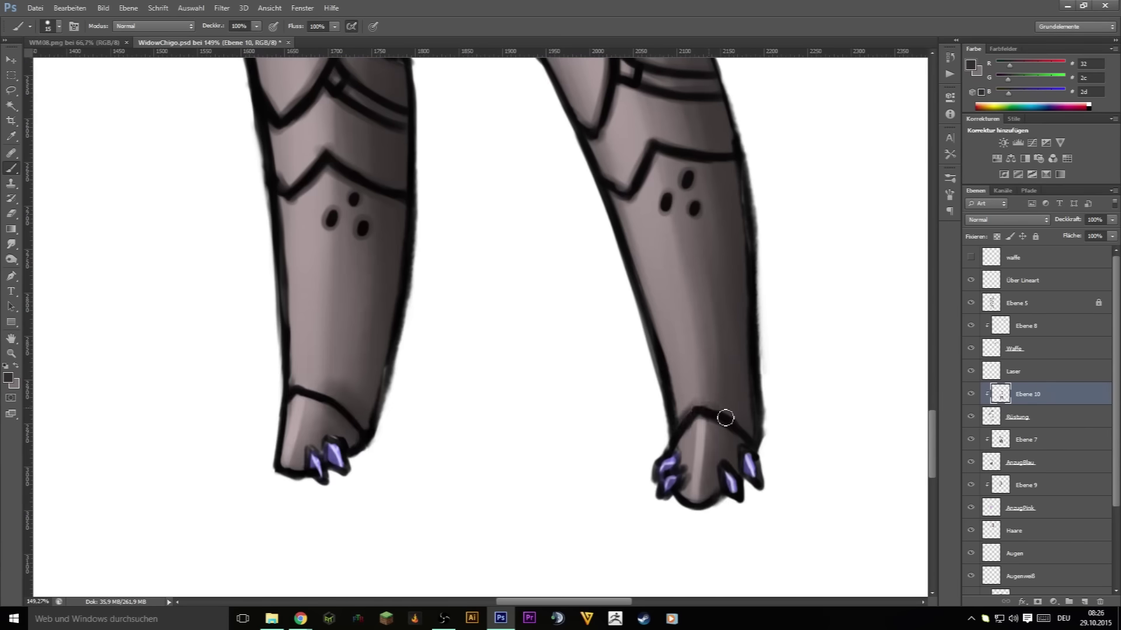
scroll(646, 295, "up", 5)
scroll(655, 239, "up", 3)
scroll(590, 396, "up", 3)
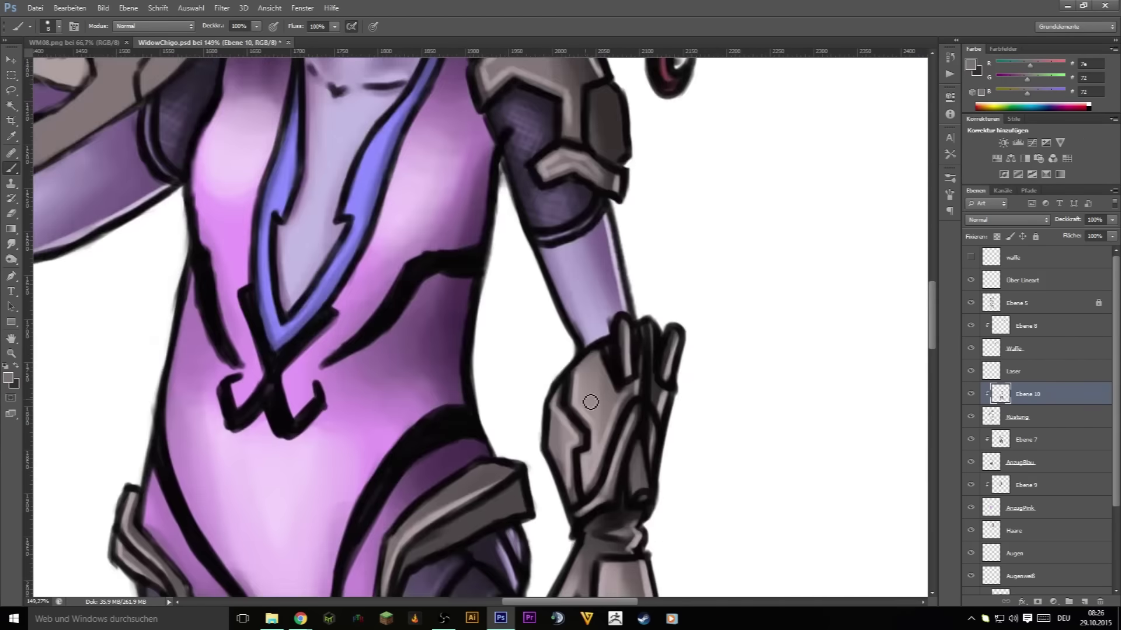
scroll(358, 221, "up", 2)
scroll(733, 390, "down", 2)
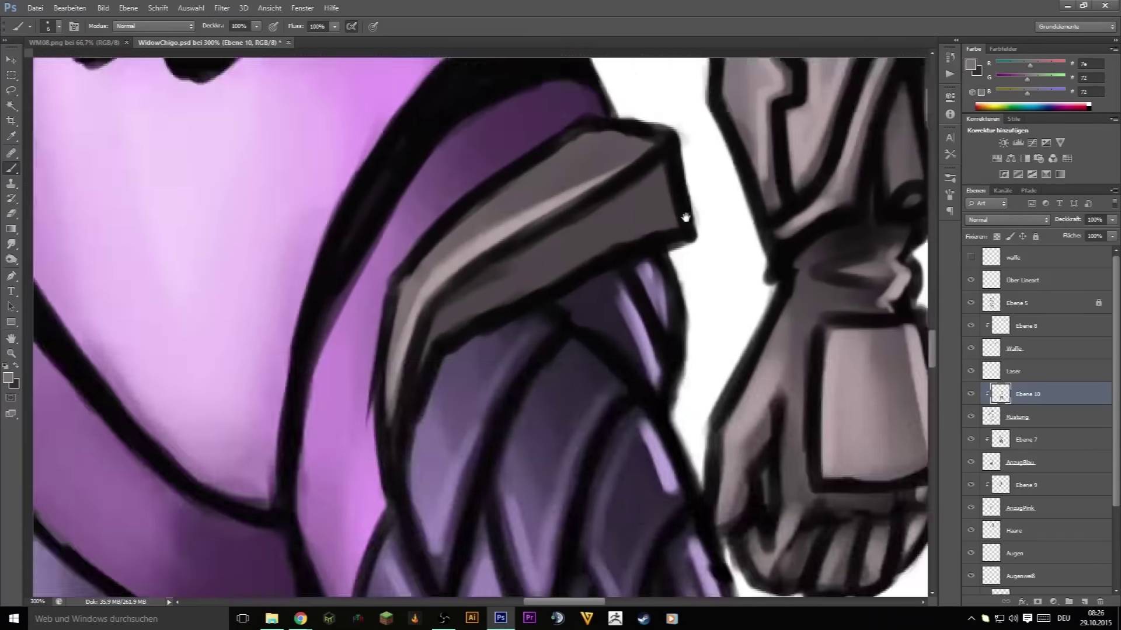
mouse_move(733, 389)
left_mouse_down()
mouse_move(597, 287)
mouse_move(702, 514)
left_mouse_up()
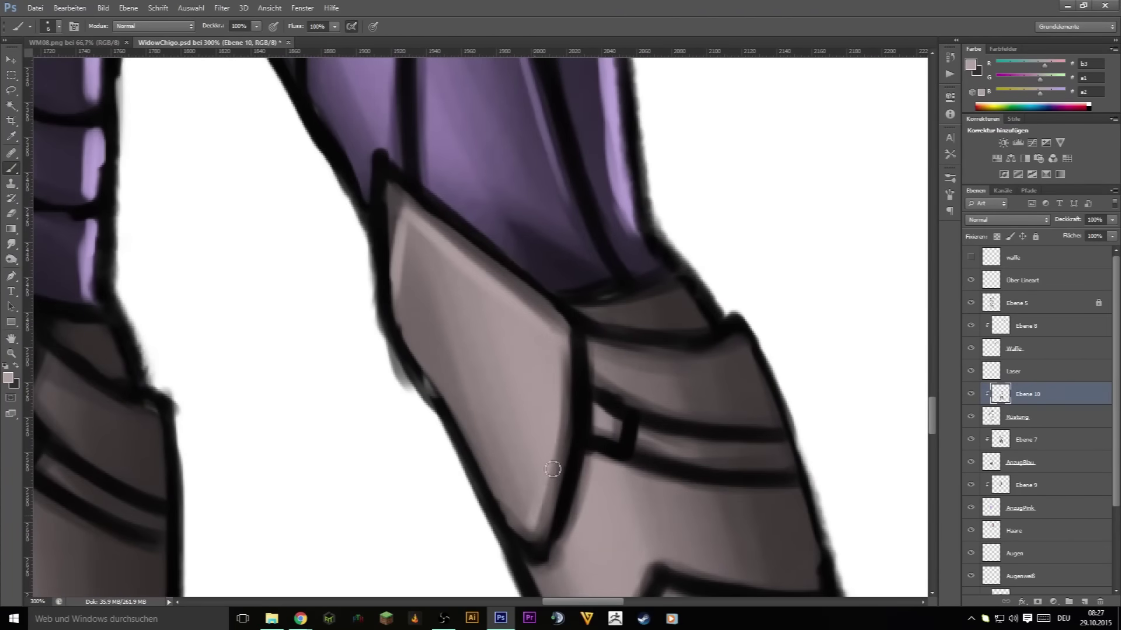
left_click_drag(555, 469, 392, 252)
left_click_drag(446, 485, 503, 400)
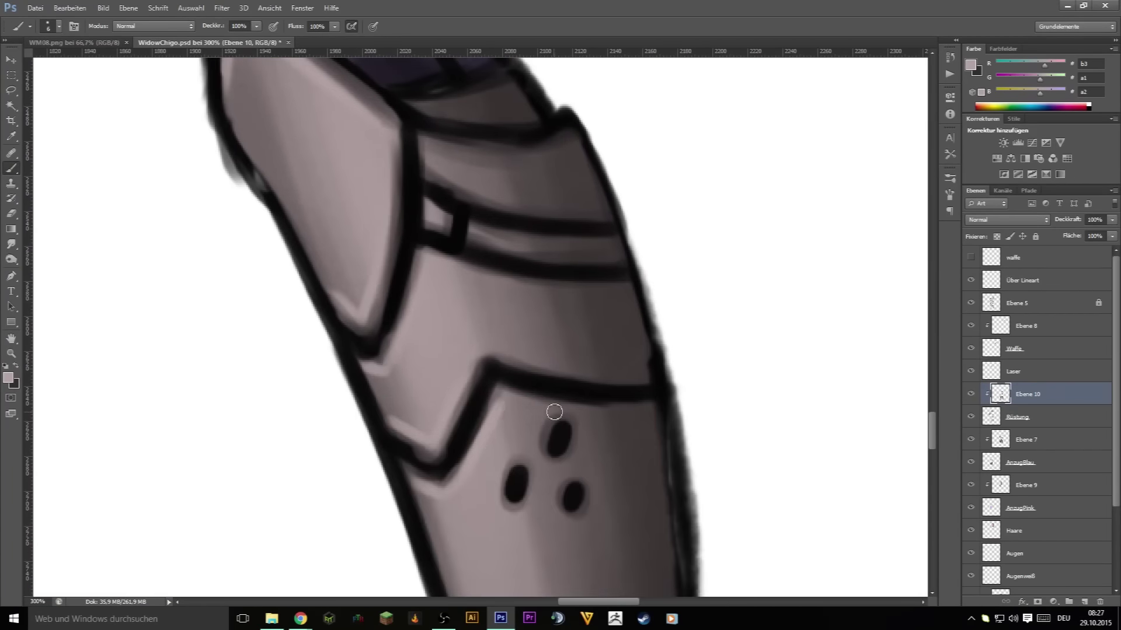
left_click_drag(436, 273, 558, 287)
- Add highlights along the upper armour band and the plate's right edge
left_click_drag(586, 365, 488, 351)
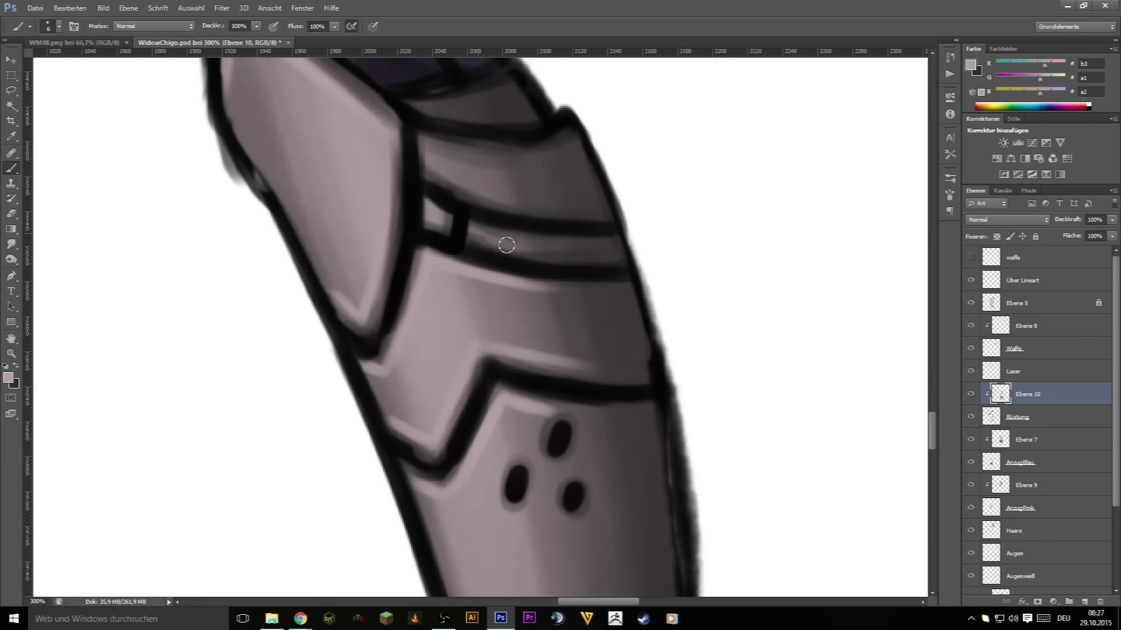
left_click_drag(432, 174, 522, 202)
left_click_drag(441, 153, 520, 156)
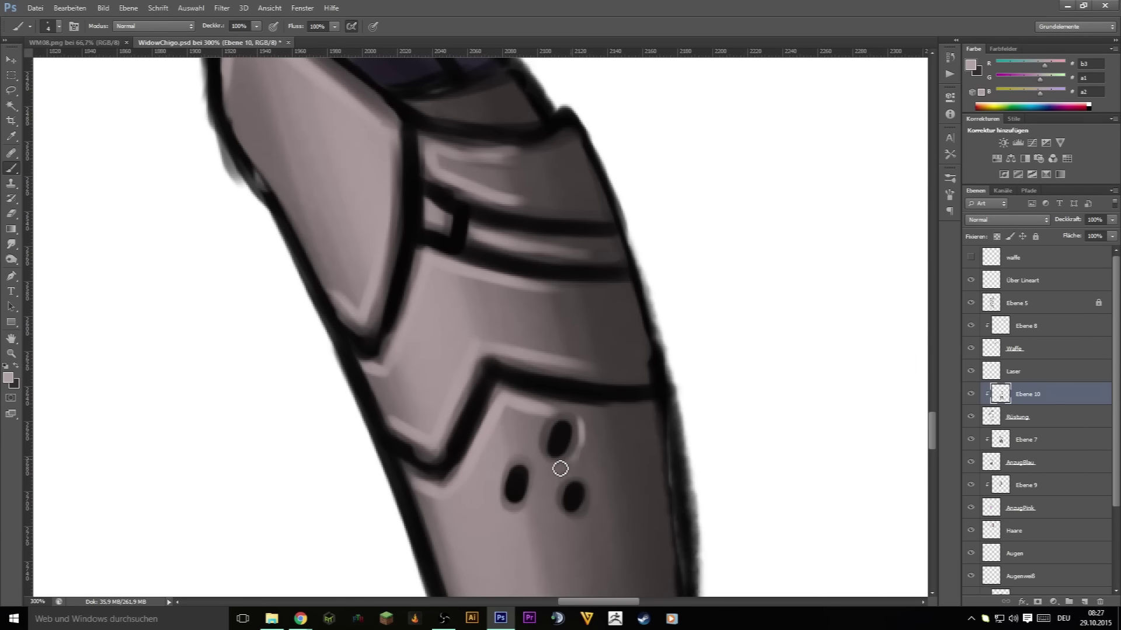
left_click_drag(519, 513, 538, 193)
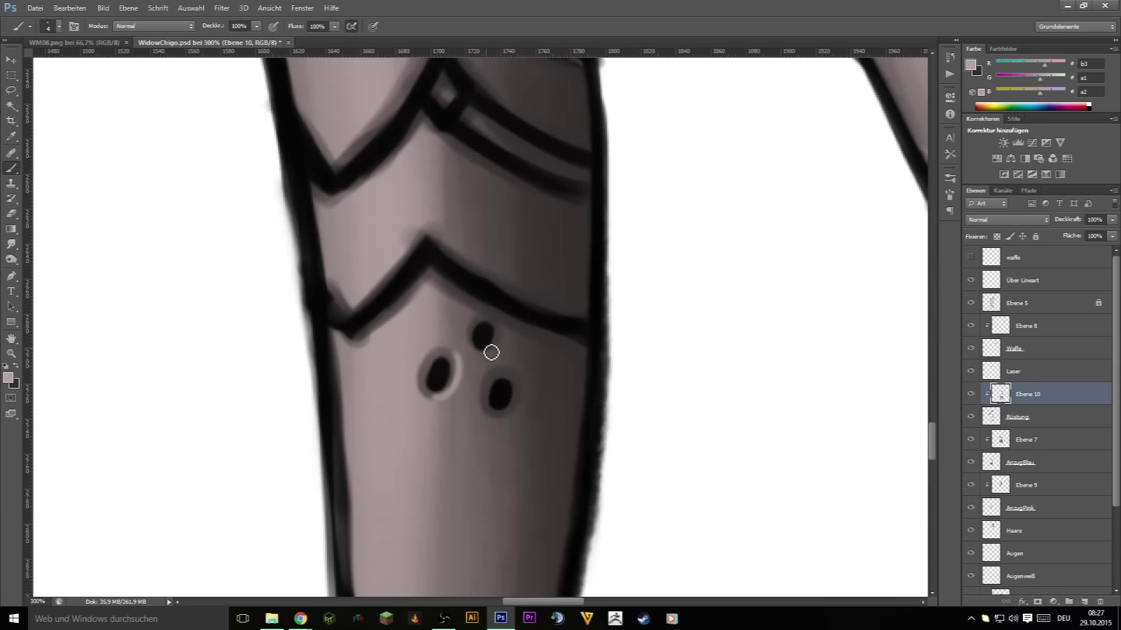
left_click_drag(503, 423, 436, 296)
left_click_drag(592, 246, 639, 502)
- Highlight the knee plate's upper-left edge near the foot
scroll(522, 241, "down", 5)
scroll(696, 218, "down", 5)
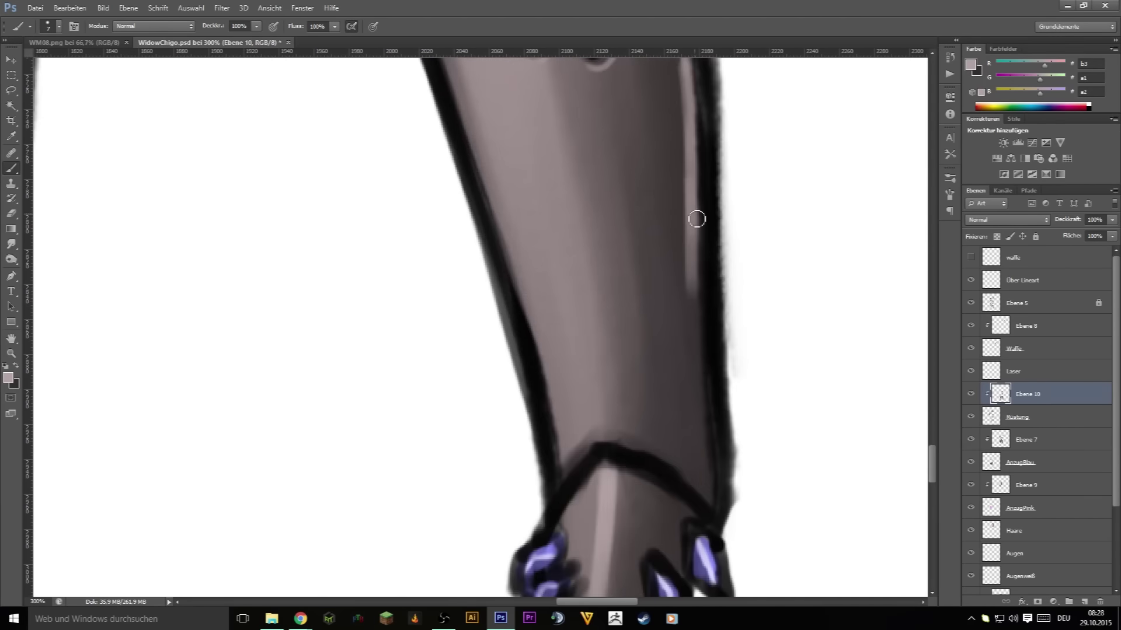
mouse_move(826, 407)
left_mouse_down()
mouse_move(825, 232)
mouse_move(775, 450)
left_mouse_up()
scroll(584, 350, "up", 5)
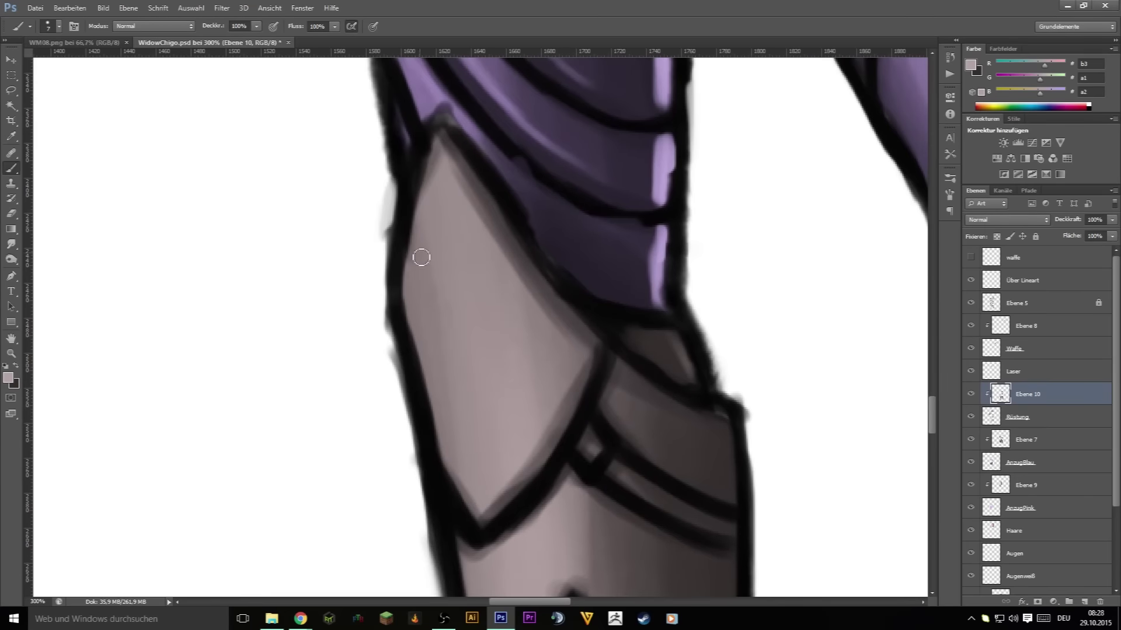
mouse_move(429, 245)
left_mouse_down()
mouse_move(444, 157)
mouse_move(525, 280)
left_mouse_up()
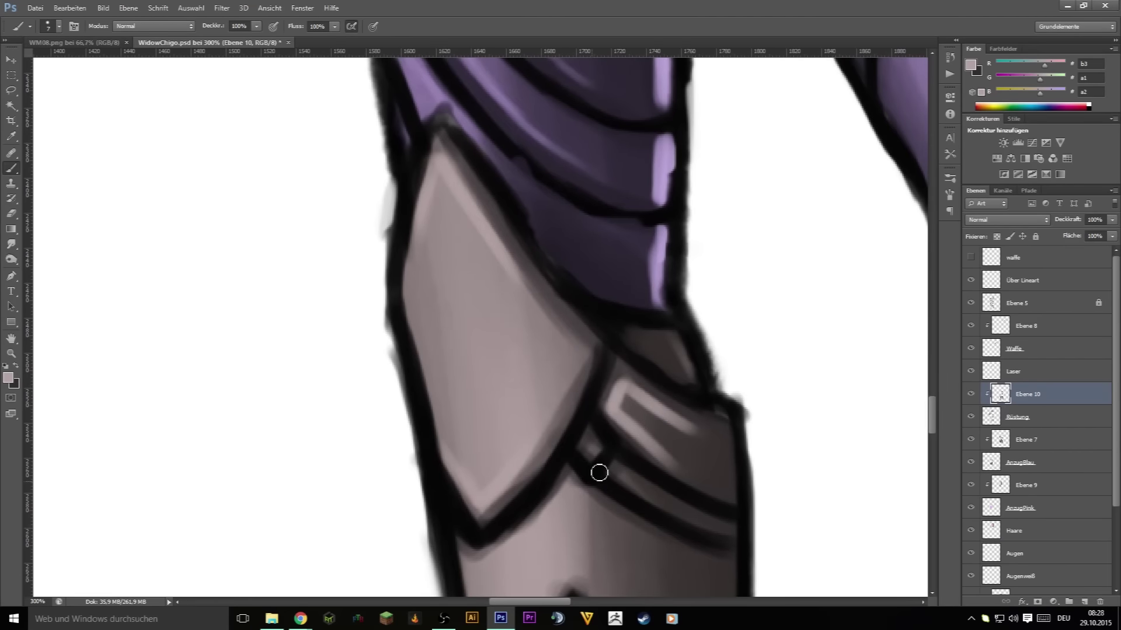
scroll(806, 313, "down", 5)
left_click_drag(397, 319, 444, 286)
- Highlight the plate edges, lower chevron and right side, then view the whole character
left_click_drag(505, 242, 575, 283)
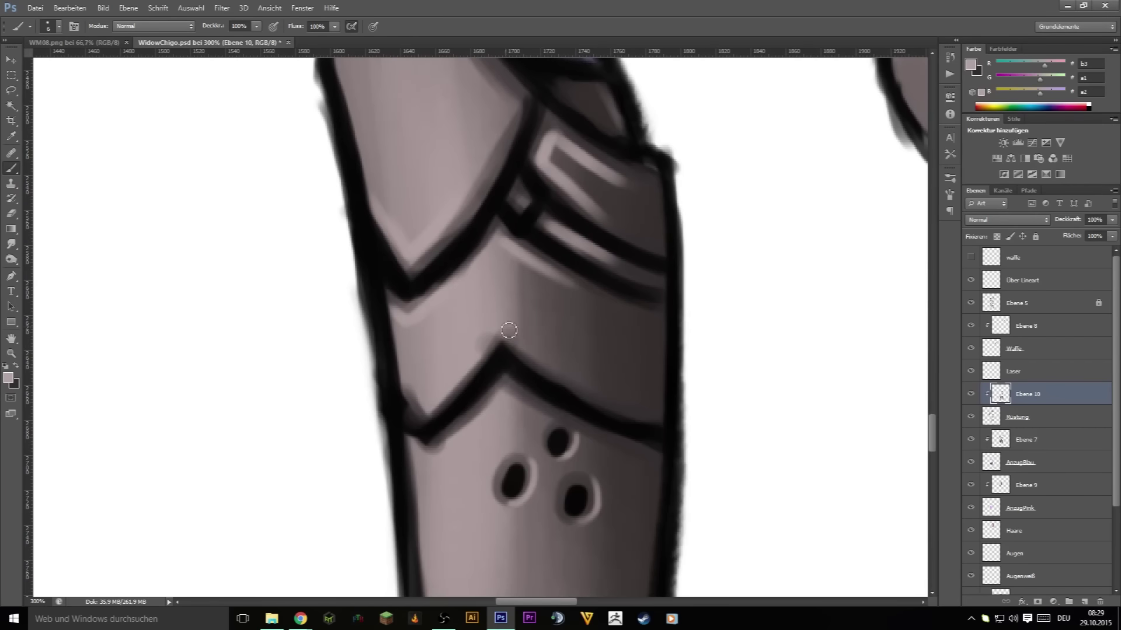
left_click_drag(509, 328, 578, 374)
left_click_drag(491, 339, 408, 411)
left_click_drag(540, 359, 613, 394)
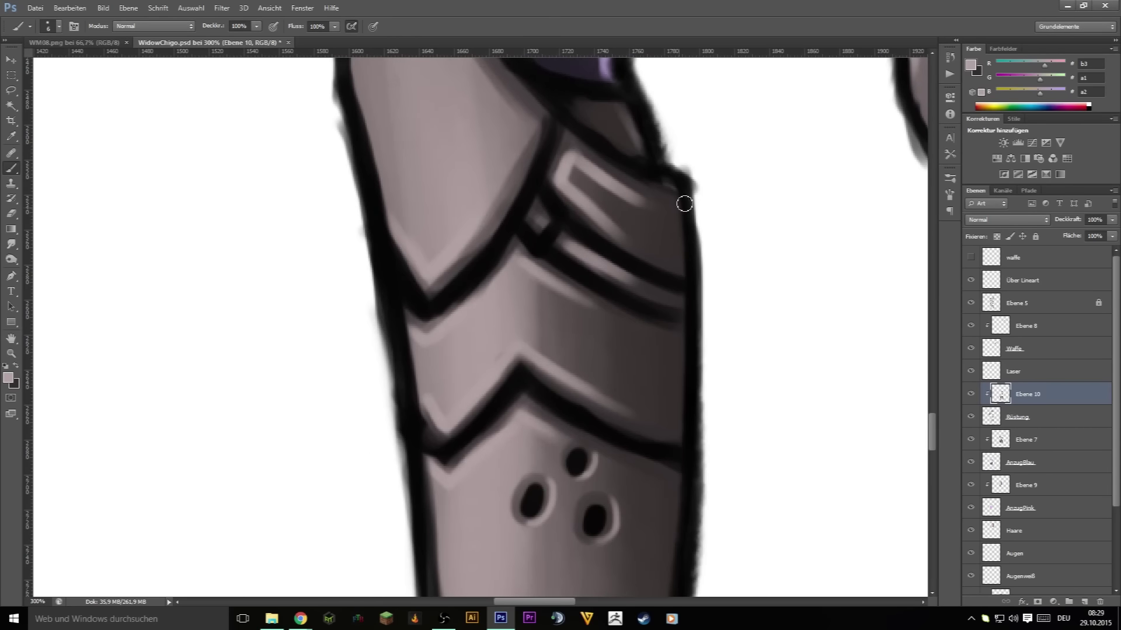
left_click_drag(680, 187, 671, 271)
left_click_drag(674, 330, 671, 432)
scroll(700, 362, "down", 5)
left_click_drag(651, 245, 648, 347)
scroll(526, 350, "down", 3)
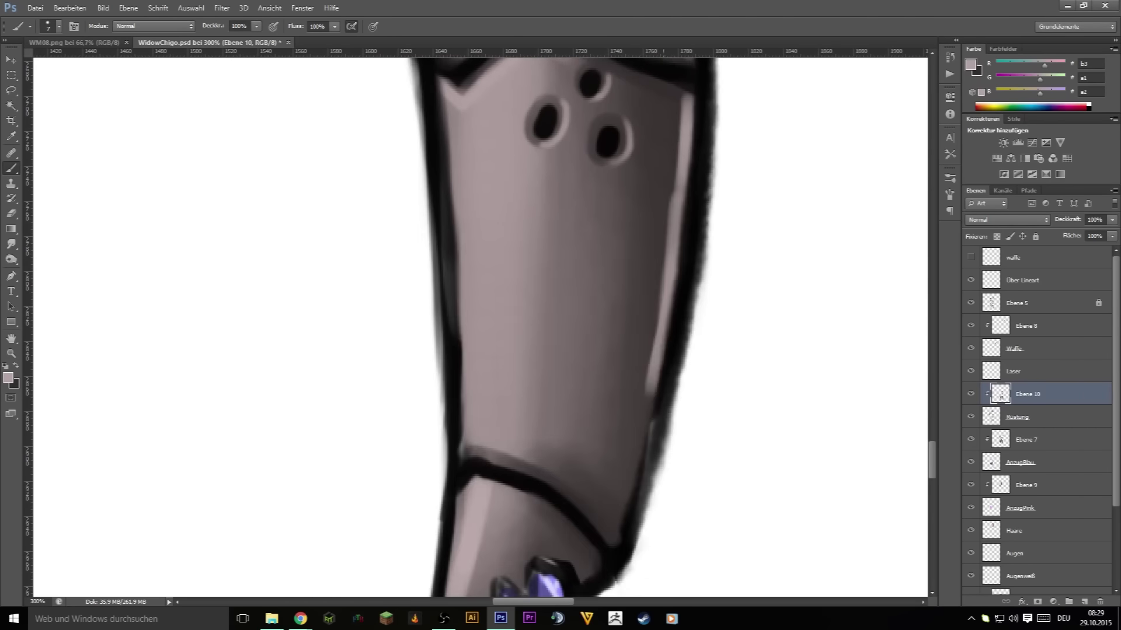
scroll(501, 412, "down", 5)
key("ctrl+0")
- Shade the rifle's barrel, grip, lower body and upper edge in dark grey
scroll(433, 241, "up", 5)
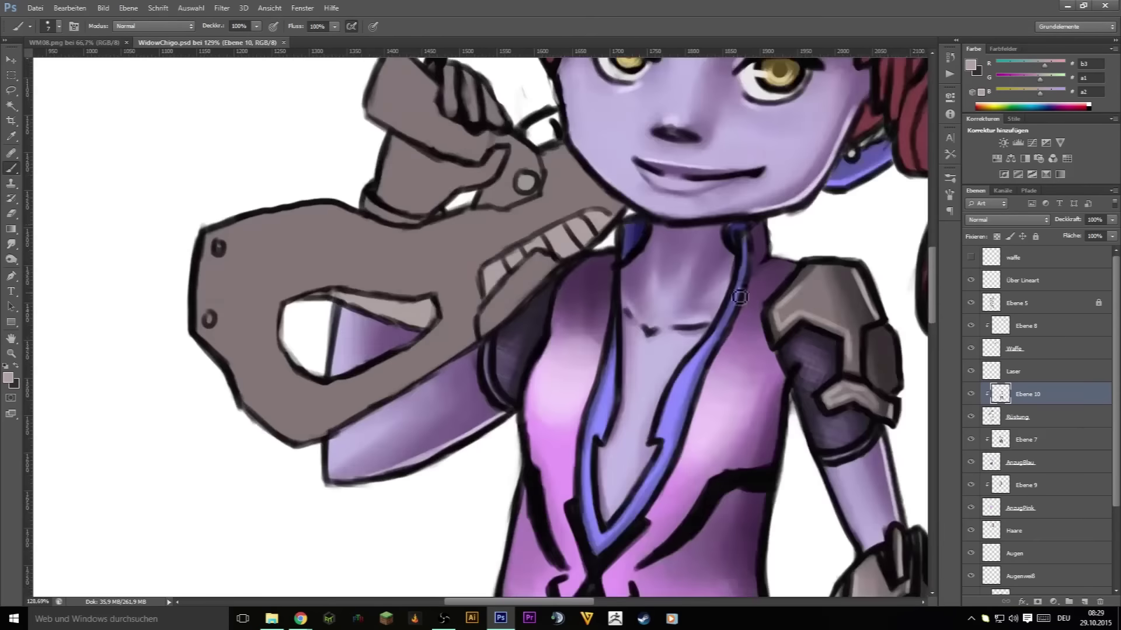
key("x")
left_click_drag(366, 180, 444, 262)
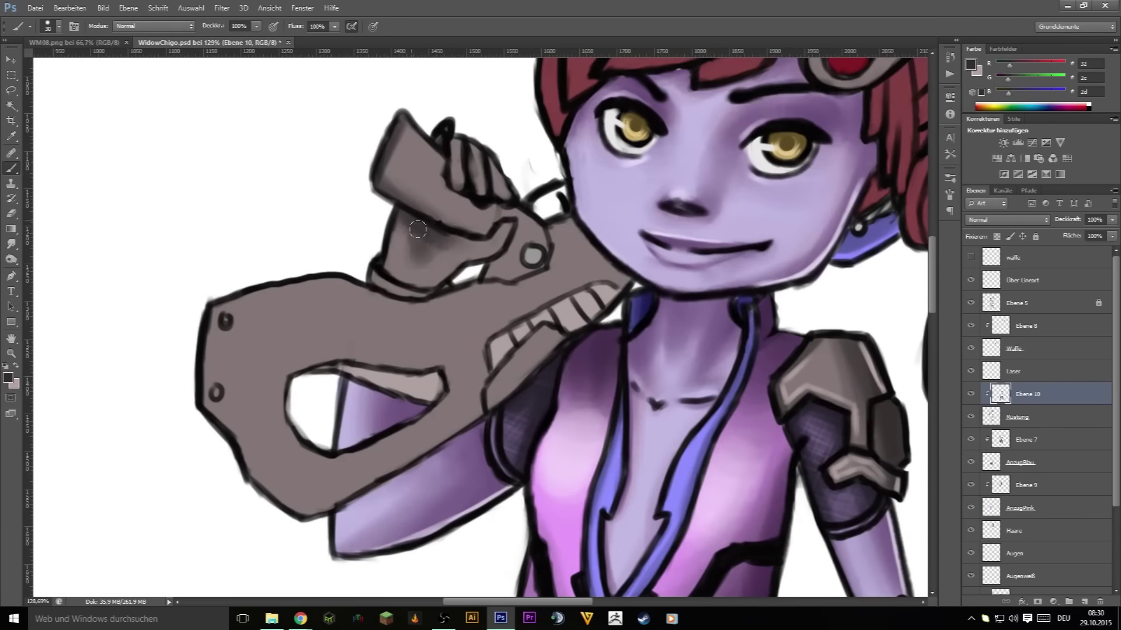
mouse_move(403, 216)
left_mouse_down()
mouse_move(467, 257)
mouse_move(514, 245)
left_mouse_up()
left_click_drag(402, 123, 539, 230)
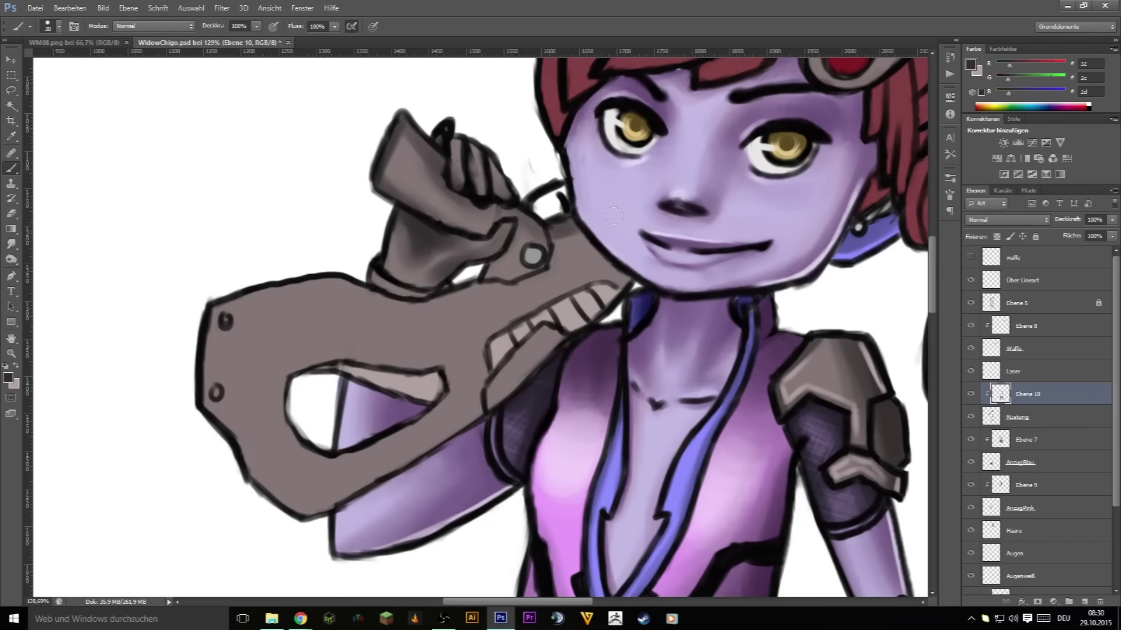
left_click_drag(619, 228, 350, 432)
key("bracketleft")
key("bracketleft")
key("bracketleft")
left_click_drag(420, 455, 301, 526)
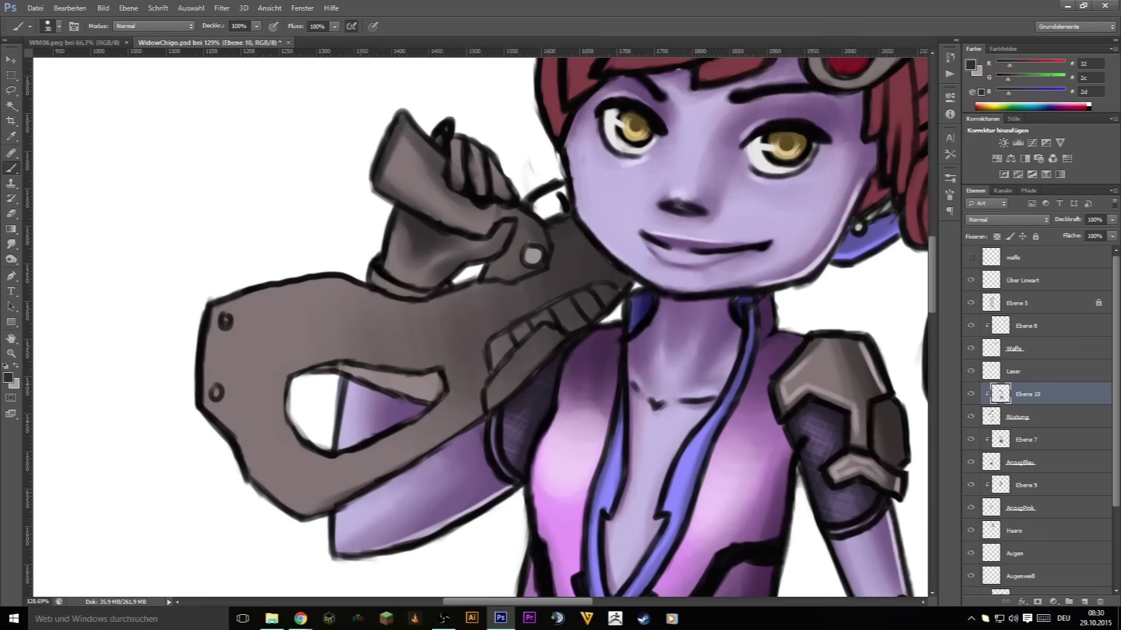
left_click_drag(216, 299, 423, 286)
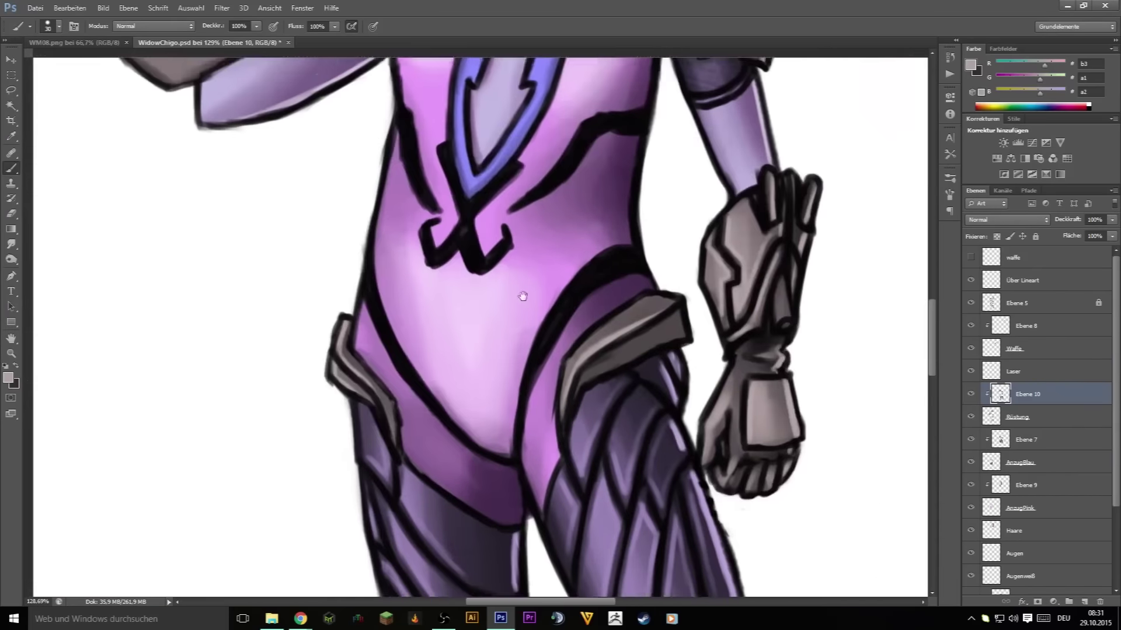
- Redraw the rifle tip's upper outline with a sampled dark outline grey
left_click(765, 385, "alt")
left_click_drag(443, 117, 571, 473)
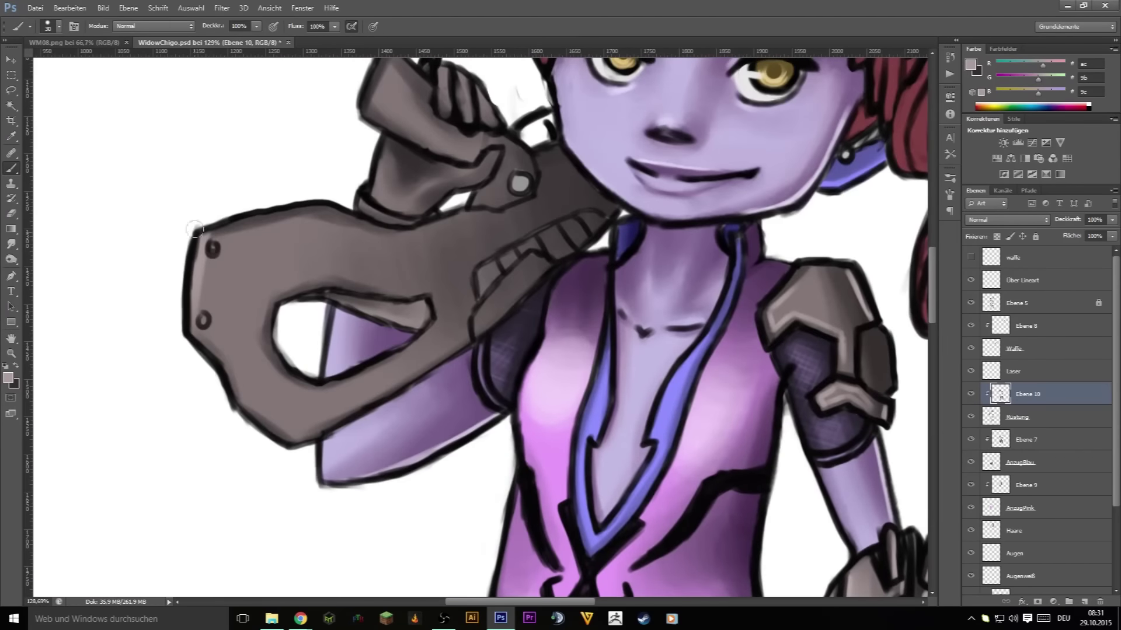
left_click(233, 379, "alt")
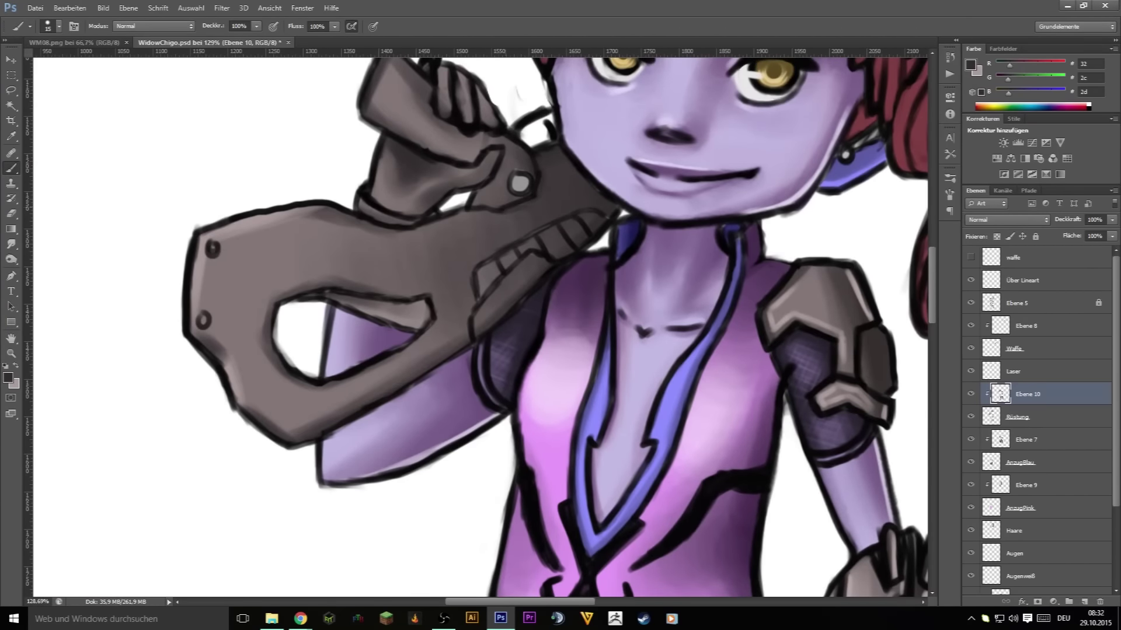
key("bracketright")
scroll(374, 228, "up", 4)
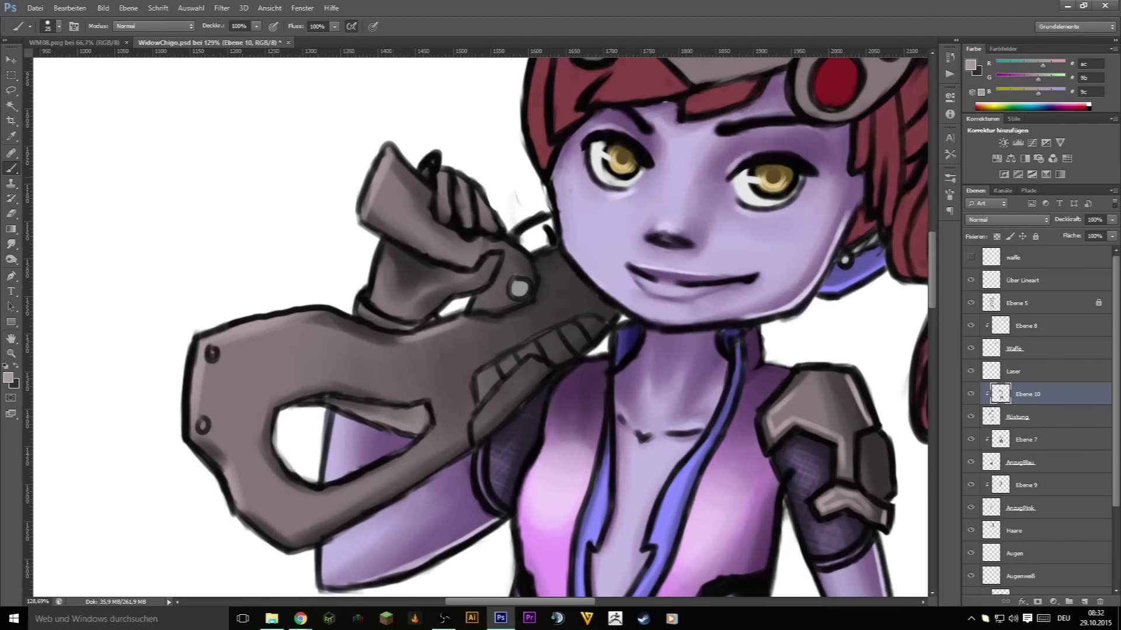
left_click_drag(385, 145, 461, 237)
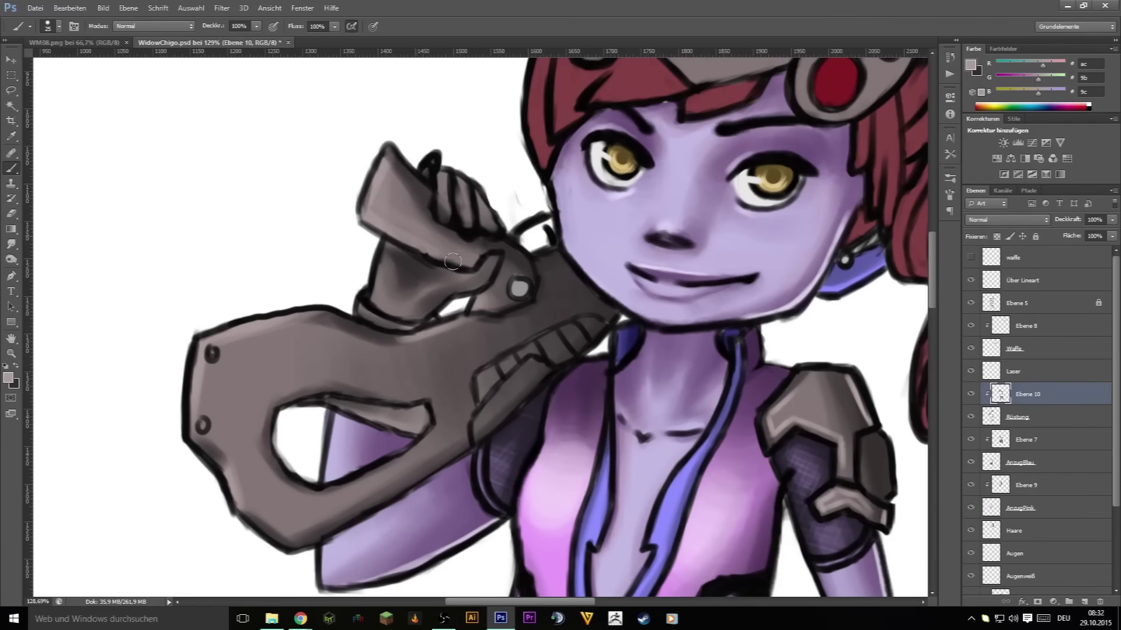
- Darken the rifle opening's edges, the area beside it and the rifle's left end
left_click_drag(452, 261, 537, 185)
left_click(506, 332, "alt")
left_click_drag(505, 336, 428, 319)
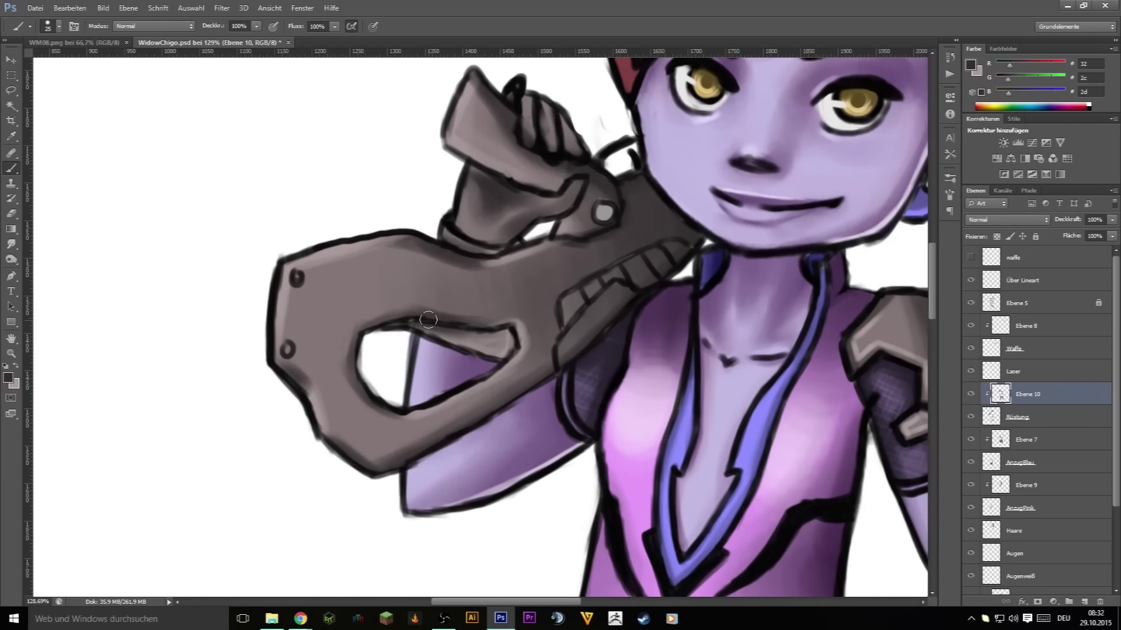
left_click_drag(379, 400, 408, 414)
left_click_drag(350, 268, 294, 283)
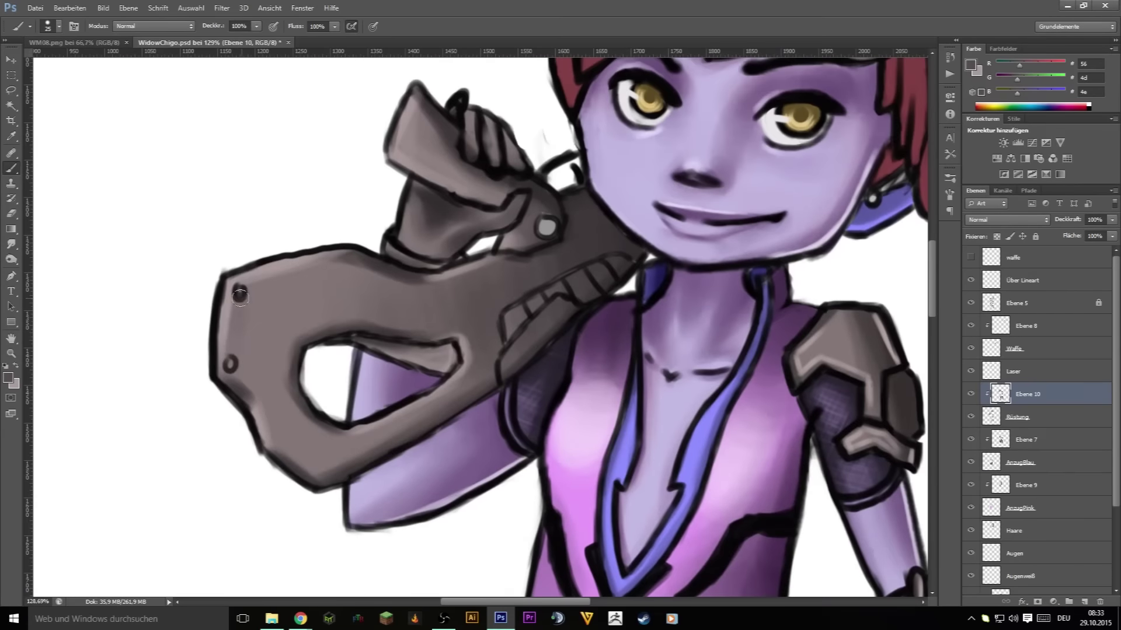
mouse_move(239, 327)
left_mouse_down()
mouse_move(295, 283)
mouse_move(245, 350)
left_mouse_up()
key("bracketright")
key("bracketright")
key("bracketright")
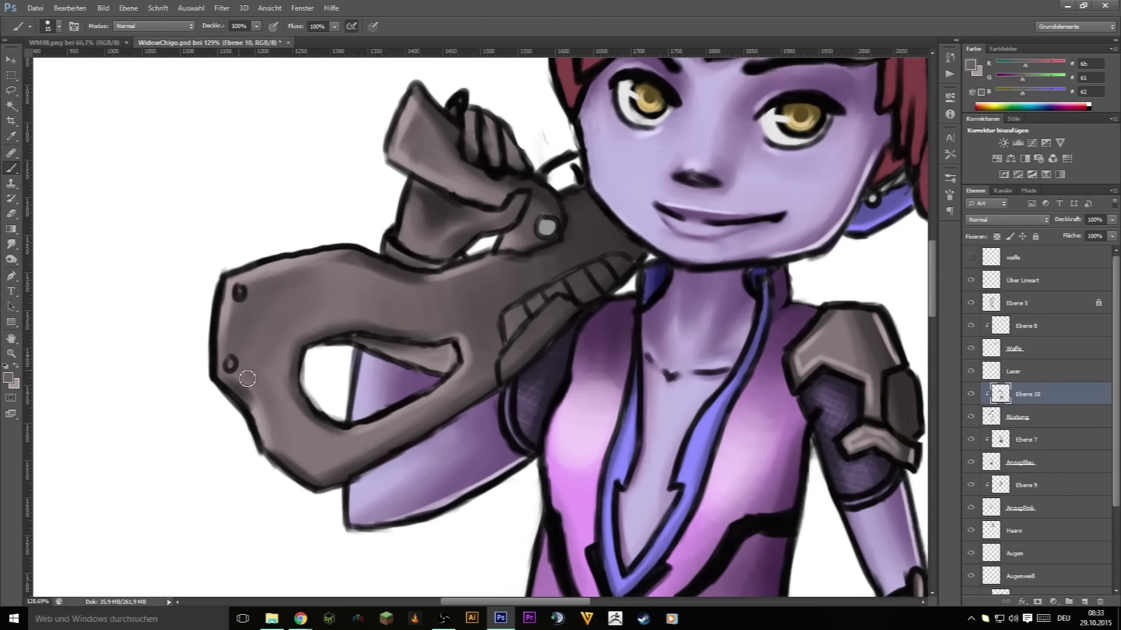
left_click_drag(247, 378, 286, 432)
- Add a light highlight inside the rifle's opening and pick greys for the bolt
key("bracketright")
key("bracketright")
key("bracketleft")
key("bracketleft")
key("bracketleft")
left_click(439, 353, "alt")
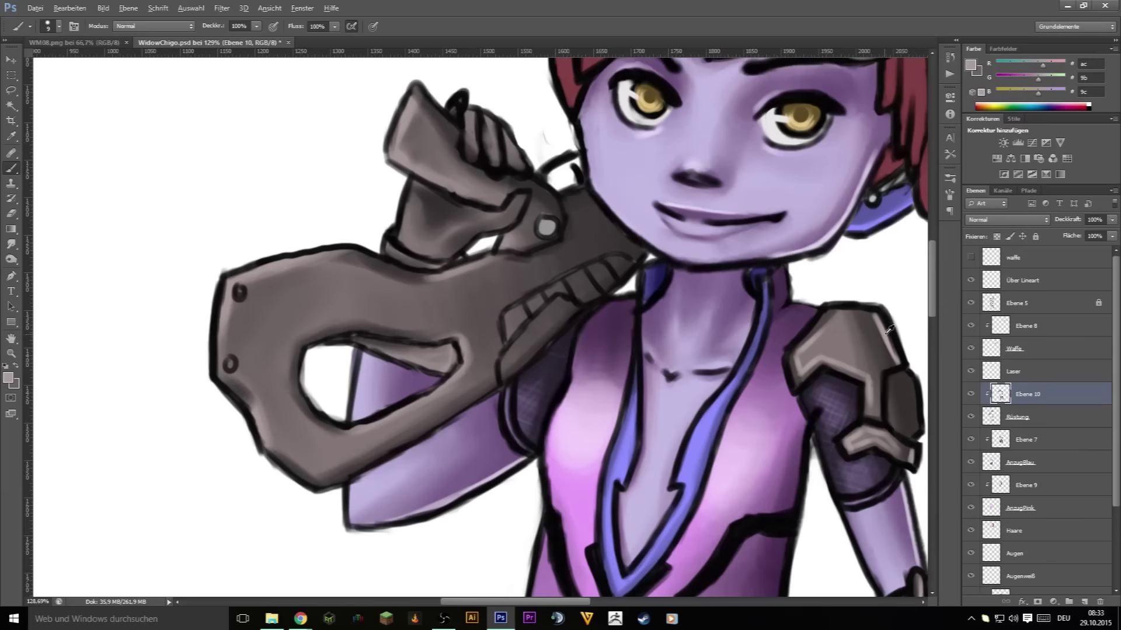
mouse_move(409, 367)
left_mouse_down()
mouse_move(441, 358)
mouse_move(65, 546)
left_mouse_up()
left_click(825, 178, "alt")
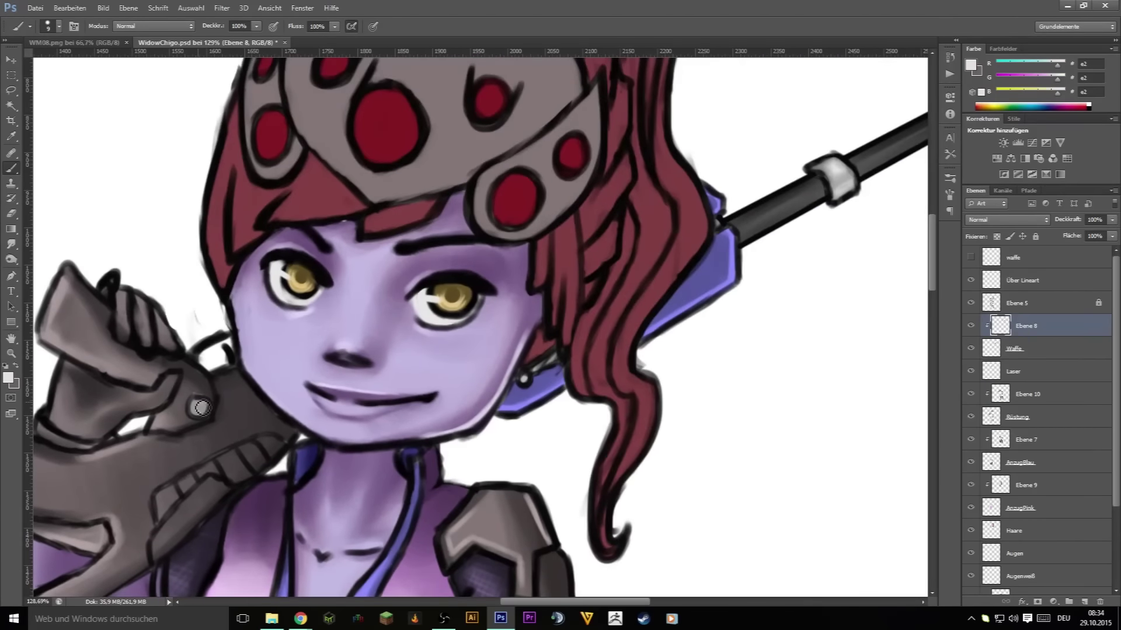
left_click(175, 405, "alt")
left_click(204, 408, "alt")
key("bracketleft")
key("bracketleft")
key("bracketleft")
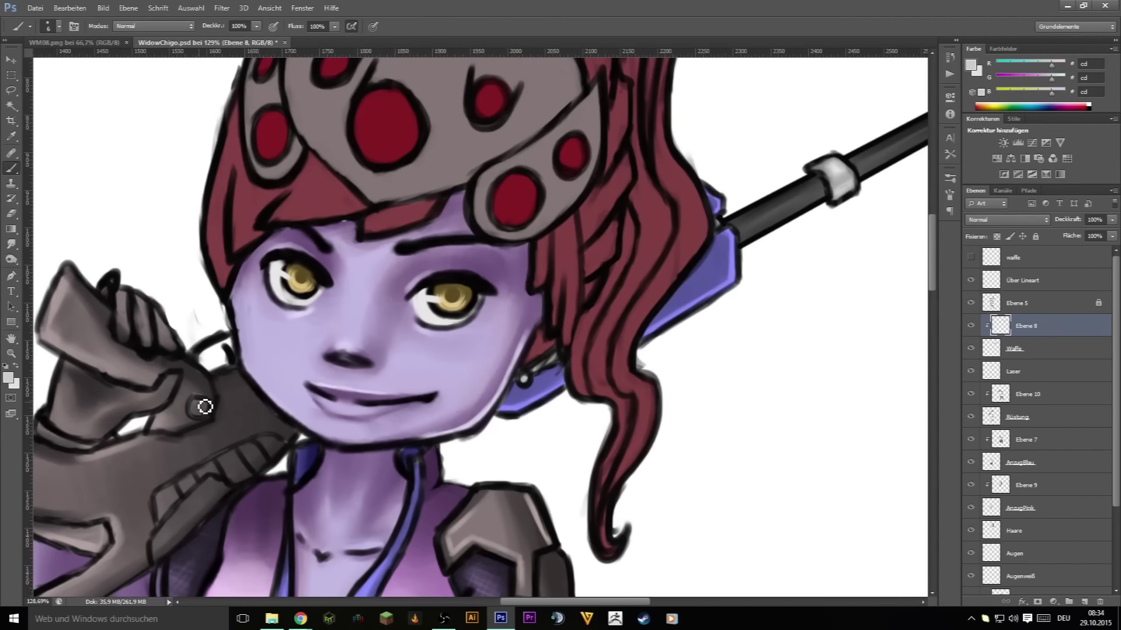
- On Ebene 10, sample dark, near-black and mid greys from the rifle for shading
left_click_drag(439, 404, 757, 238)
left_click(390, 229, "alt")
key("bracketright")
key("bracketright")
key("bracketright")
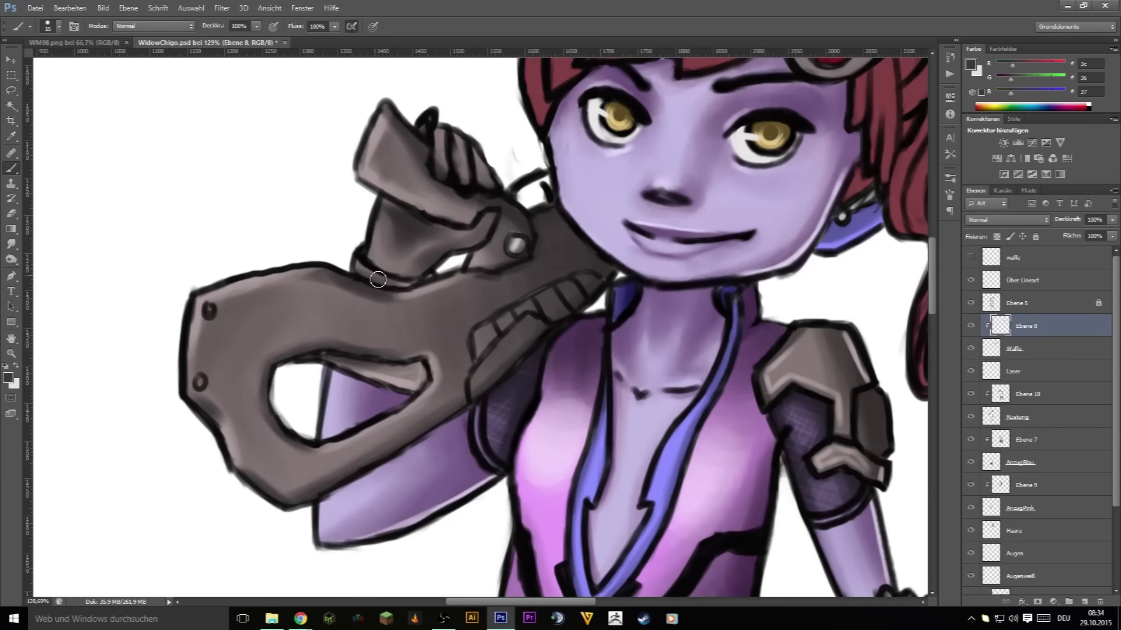
left_click(1022, 397)
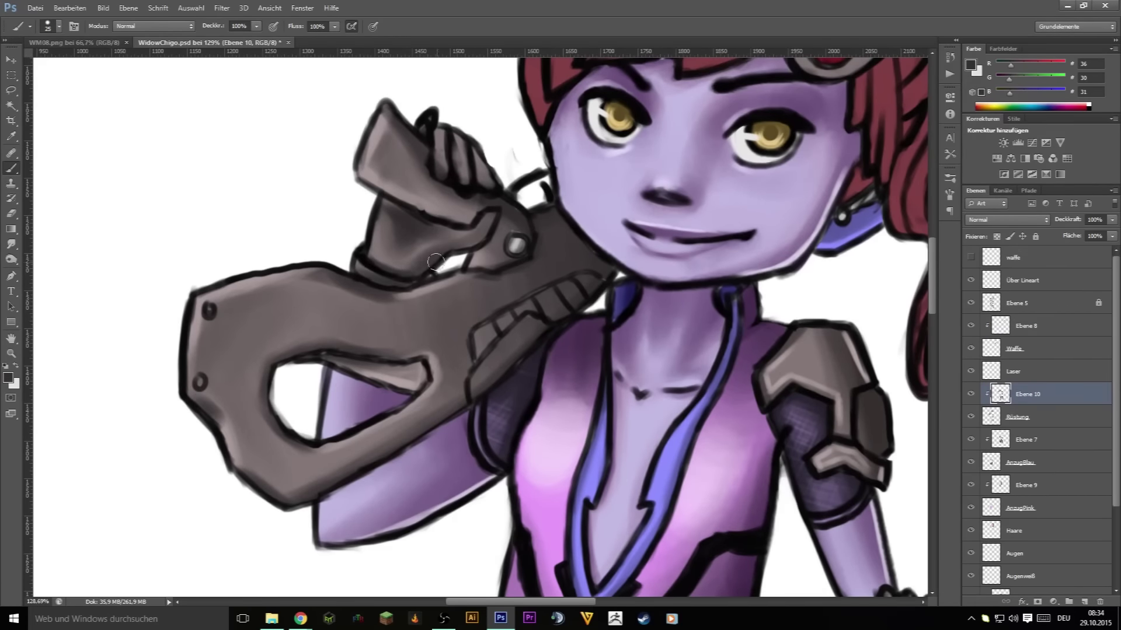
left_click(386, 244, "alt")
key("bracketright")
key("bracketleft")
key("bracketleft")
key("bracketleft")
left_click(448, 136, "alt")
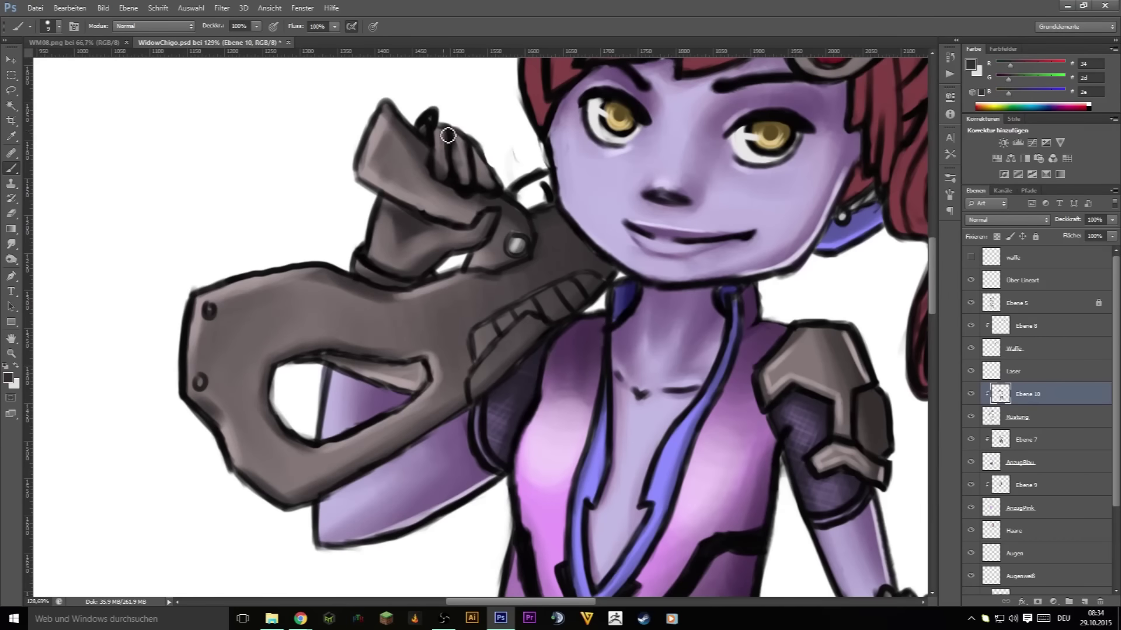
left_click(429, 241, "alt")
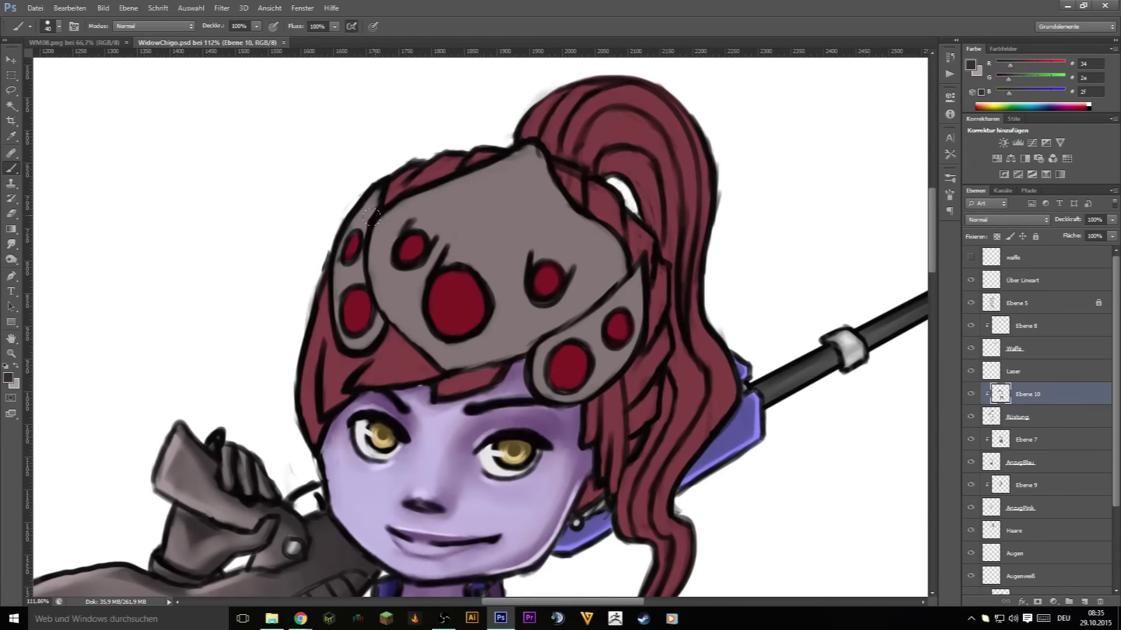
- Darken the visor's left edge and lower band, softening around the right lens
left_click_drag(371, 217, 359, 280)
mouse_move(528, 327)
left_mouse_down()
mouse_move(636, 262)
mouse_move(584, 397)
left_mouse_up()
mouse_move(472, 359)
left_mouse_down()
mouse_move(617, 258)
mouse_move(520, 158)
mouse_move(497, 303)
mouse_move(572, 269)
mouse_move(589, 227)
left_mouse_up()
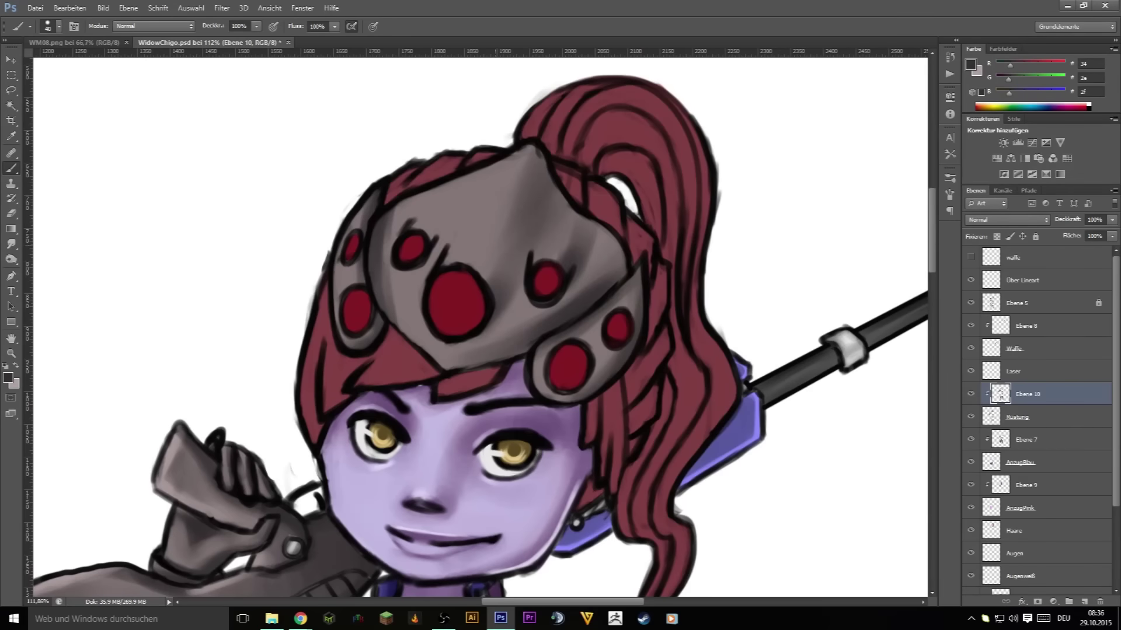
left_click_drag(467, 198, 423, 256)
left_click(450, 227, "alt")
left_click_drag(583, 222, 536, 306)
- Lighten the visor's left band and centre toward the big lens with lighter grey
left_click(408, 263, "alt")
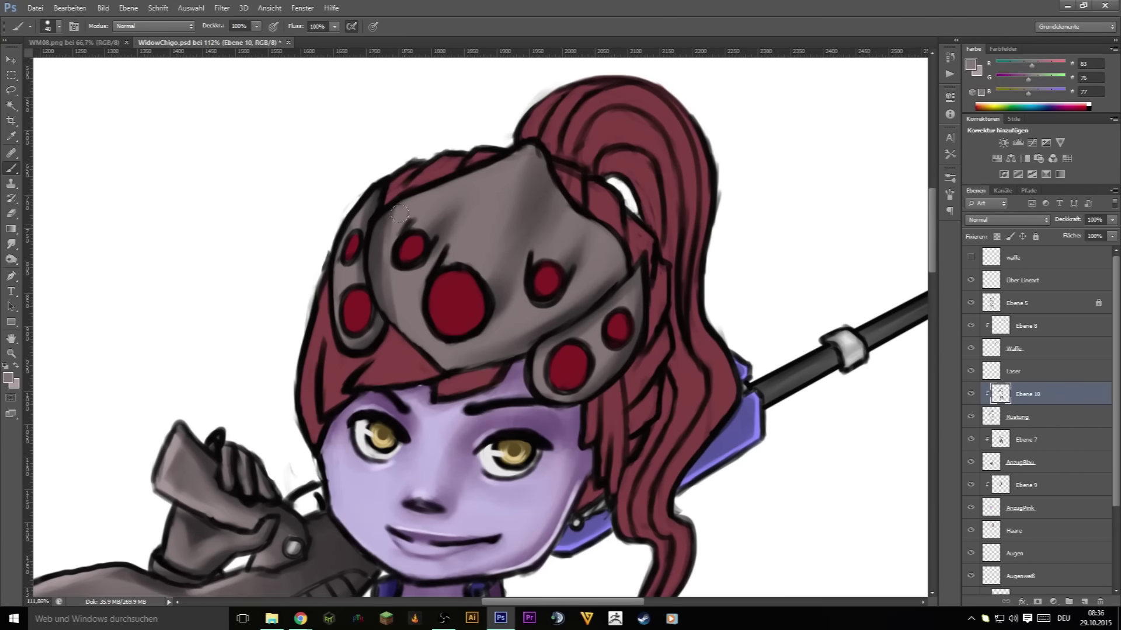
left_click_drag(383, 213, 388, 318)
key("bracketleft")
left_click_drag(390, 219, 388, 338)
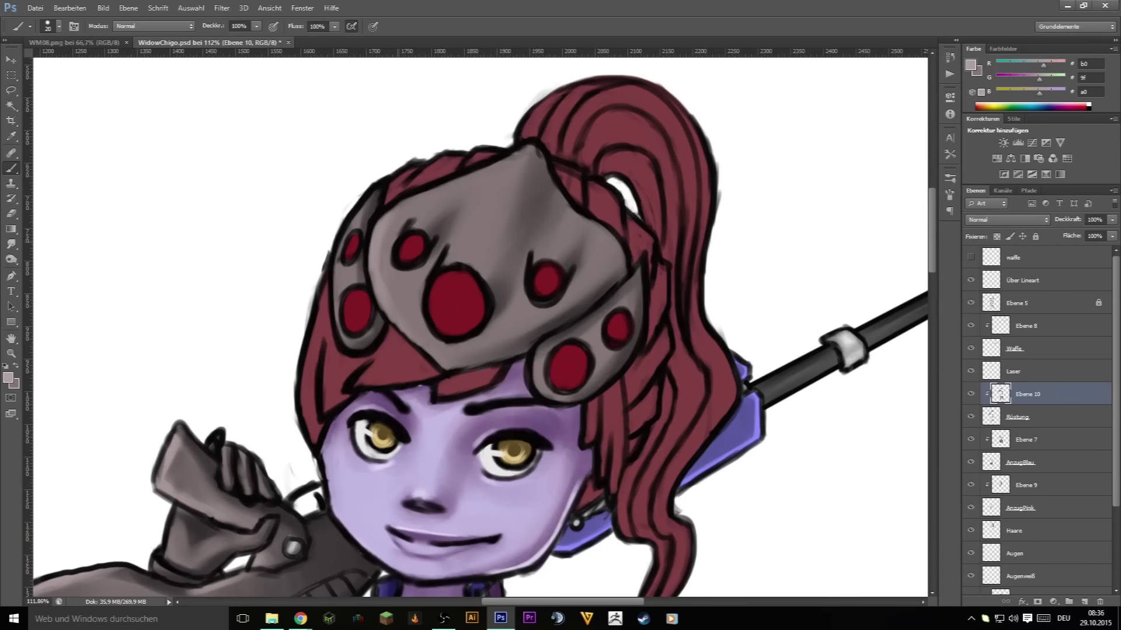
left_click_drag(489, 170, 458, 260)
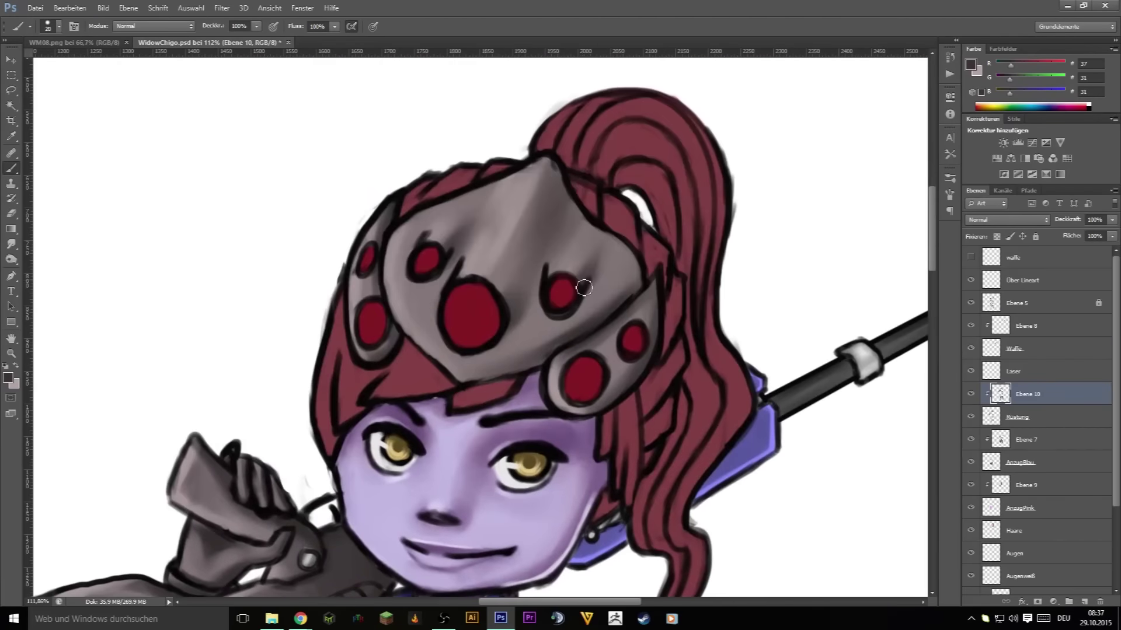
- Darken the visor's upper-right slope, lower and inner edges, then highlight its top
key("bracketright")
key("bracketright")
key("bracketright")
left_click_drag(546, 168, 573, 232)
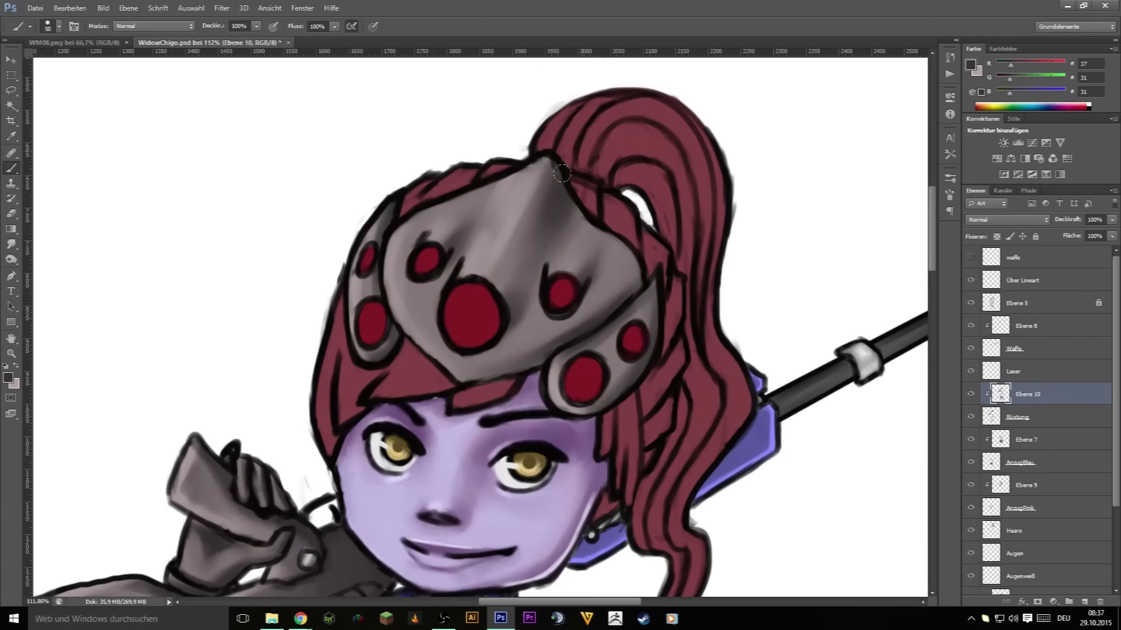
left_click_drag(527, 356, 543, 353)
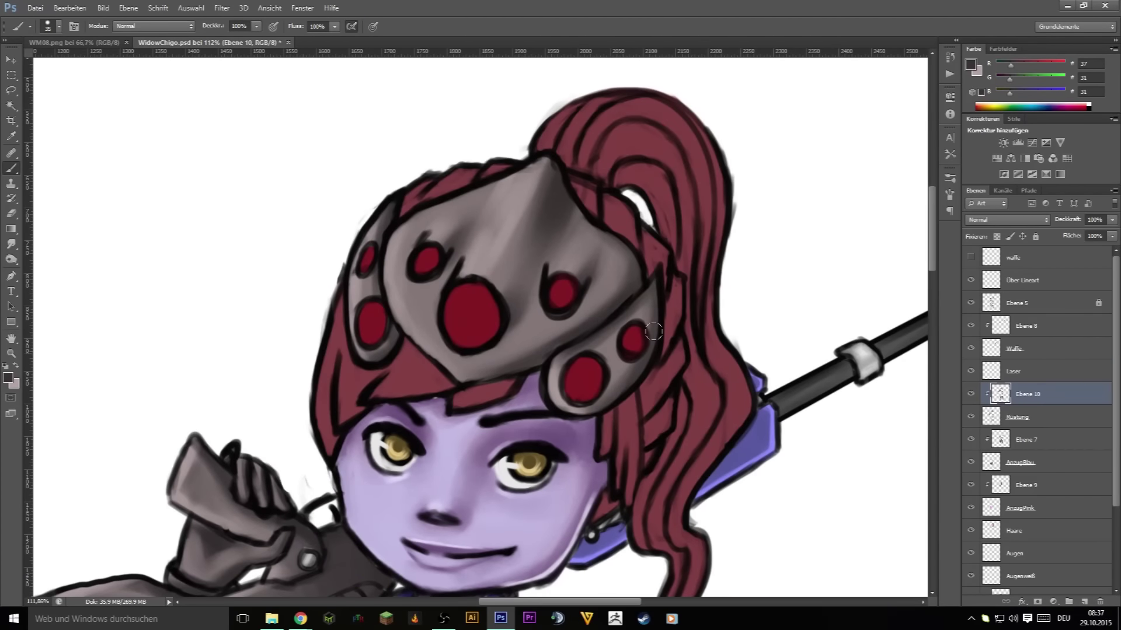
key("bracketleft")
left_click_drag(392, 327, 390, 234)
left_click_drag(435, 304, 420, 216)
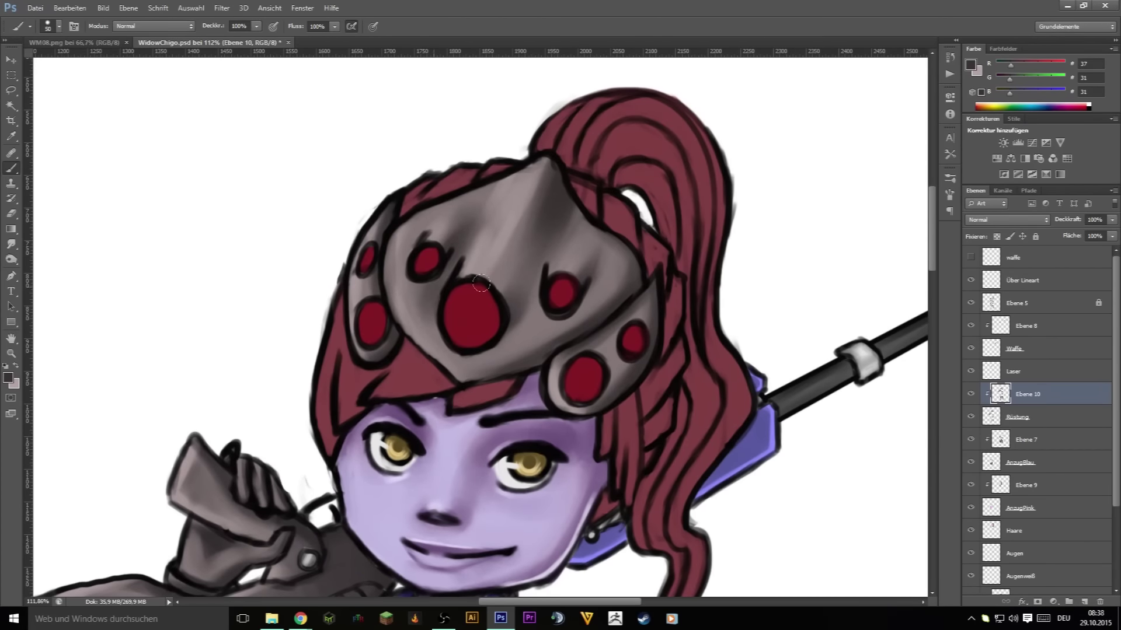
left_click_drag(525, 245, 543, 327)
left_click(496, 187, "alt")
key("bracketright")
key("bracketright")
left_click_drag(497, 176, 526, 251)
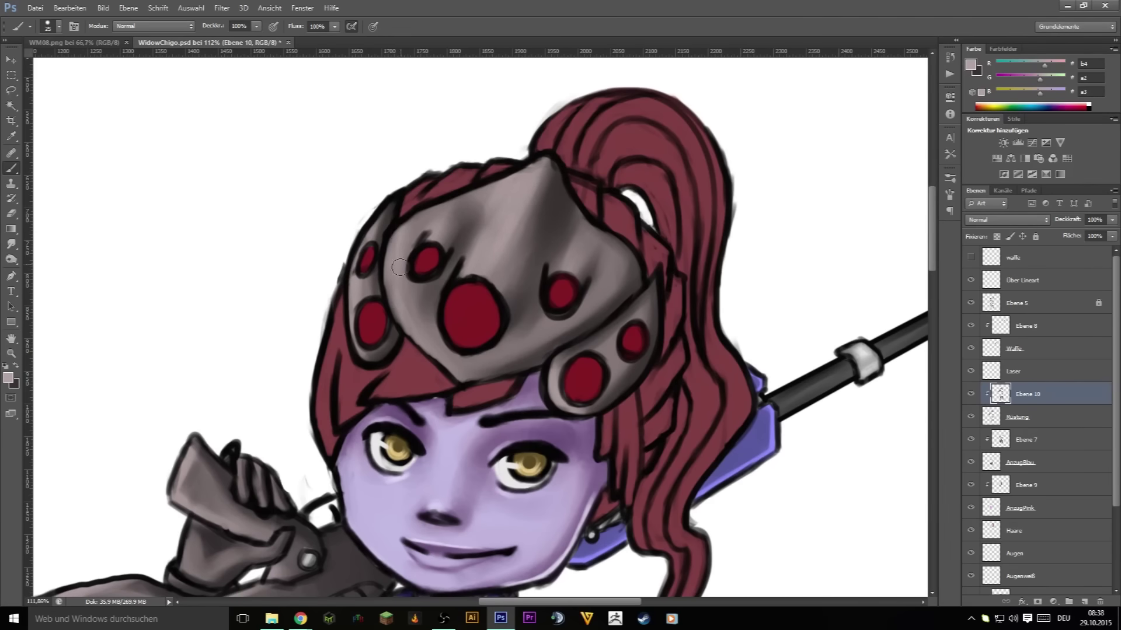
- On the Laser layer, load the lens shapes, pick reference pink, and brighten the lower-right lens
left_click(1012, 371)
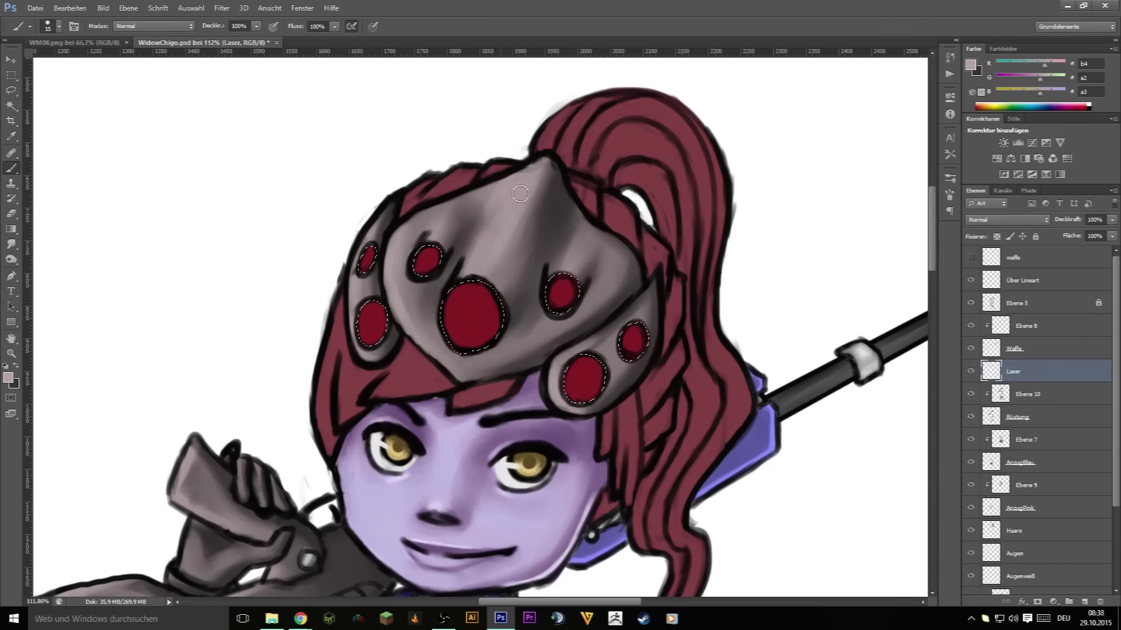
left_click(76, 43)
left_click(500, 263, "alt")
left_click(201, 43)
left_click_drag(272, 159, 654, 429)
key("bracketleft")
key("bracketleft")
key("bracketleft")
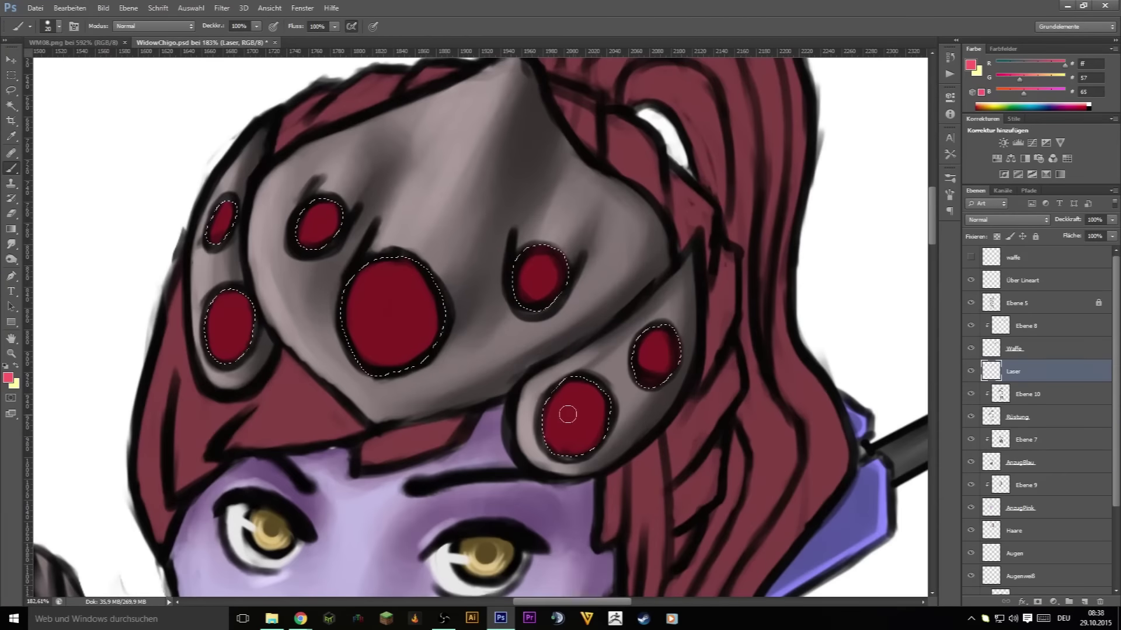
left_click_drag(571, 412, 572, 416)
- Give the centre, upper-right, small right and left lenses pink glows, then view the whole figure
left_click_drag(387, 317, 390, 315)
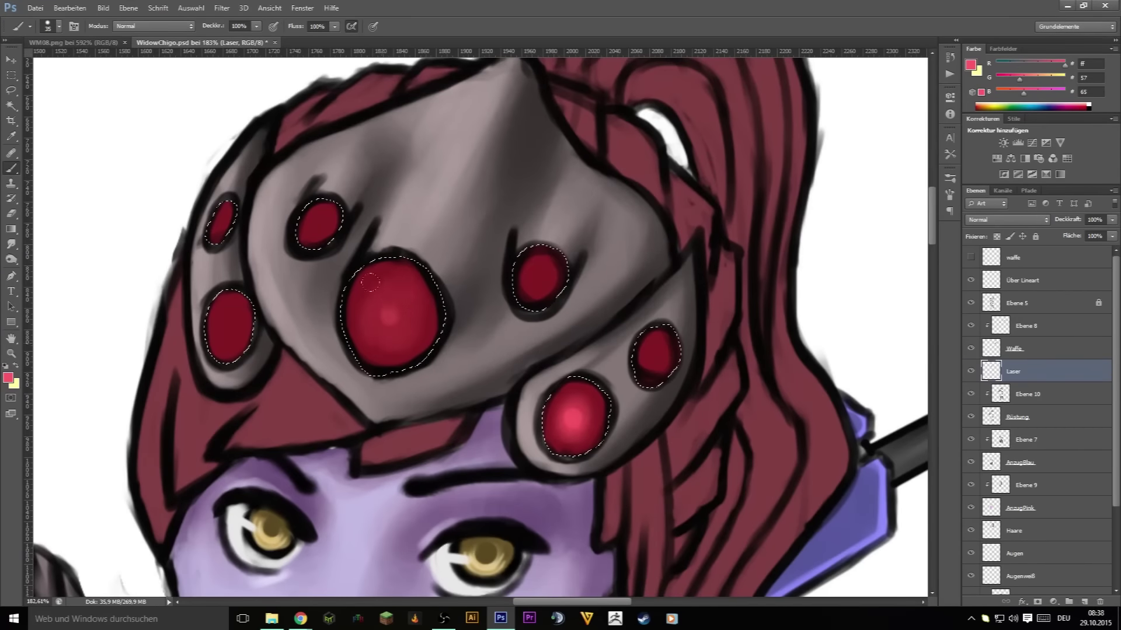
left_click_drag(540, 274, 547, 270)
left_click_drag(666, 359, 656, 353)
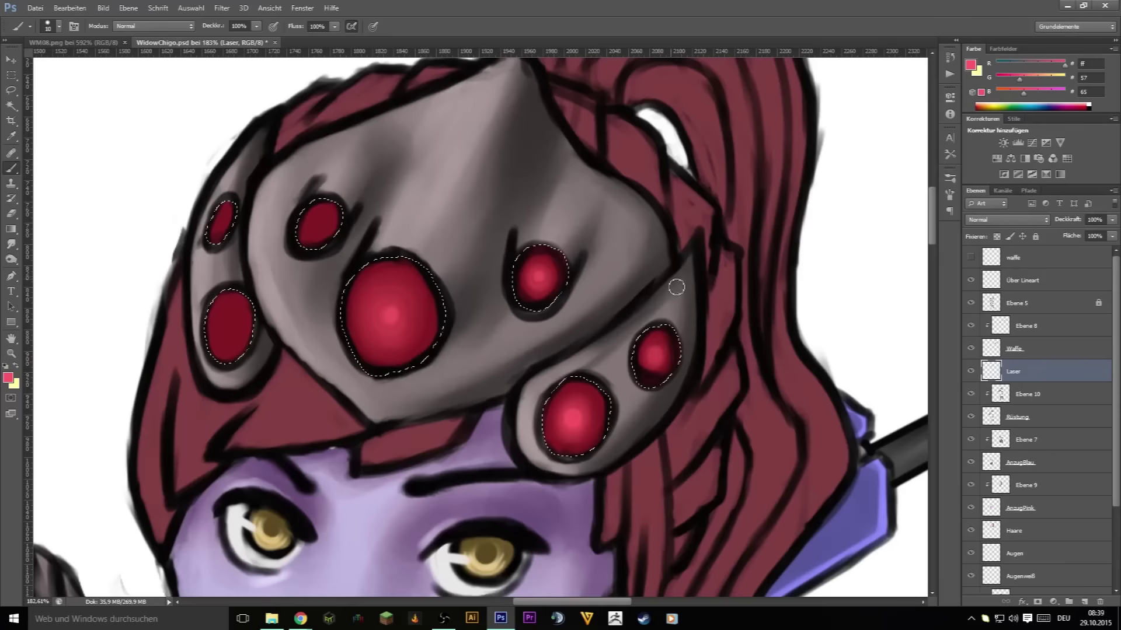
key("bracketleft")
left_click_drag(320, 220, 321, 225)
left_click_drag(233, 318, 230, 330)
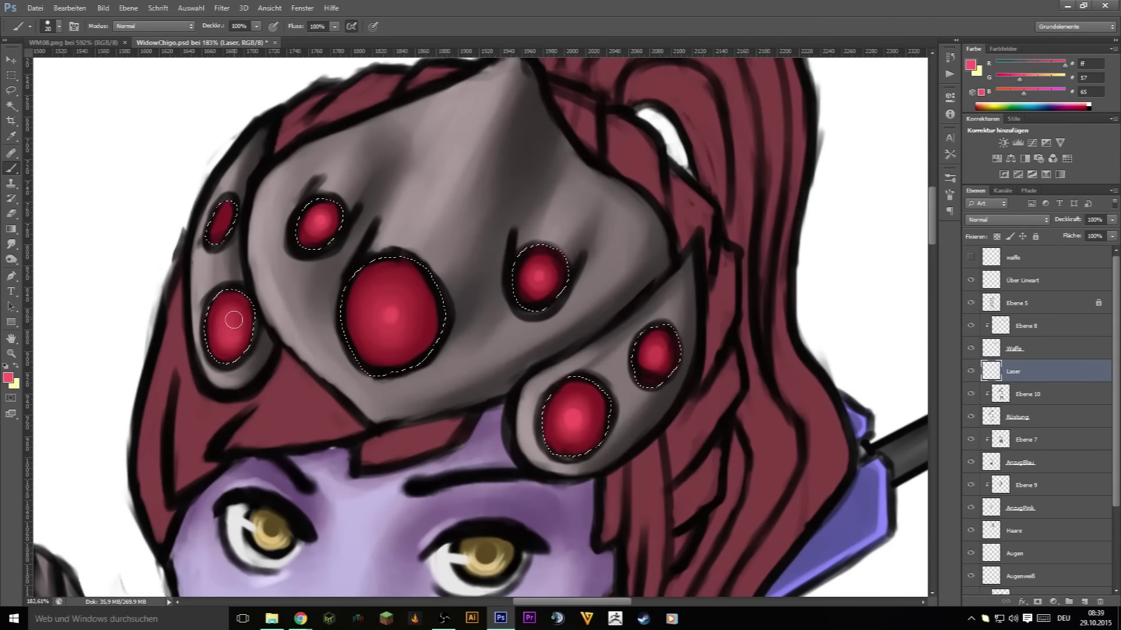
left_click_drag(223, 217, 221, 229)
key("ctrl+0")
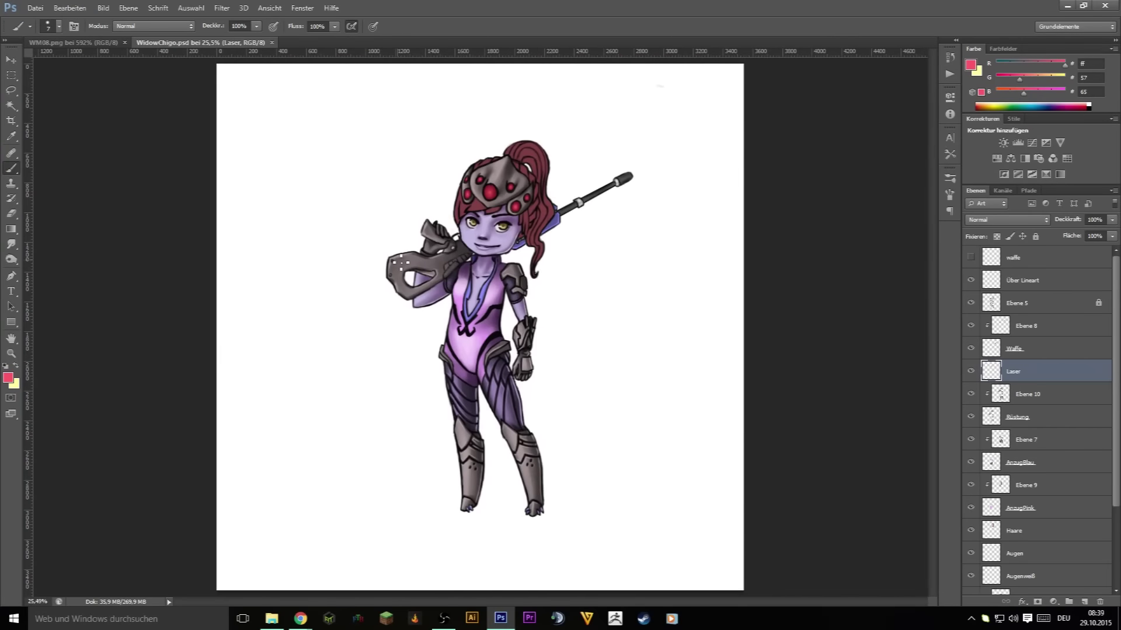
- Select the AnzugPink layer and trial a Hue/Saturation tweak on the pink suit's pixels
key("ctrl+plus")
key("ctrl+minus")
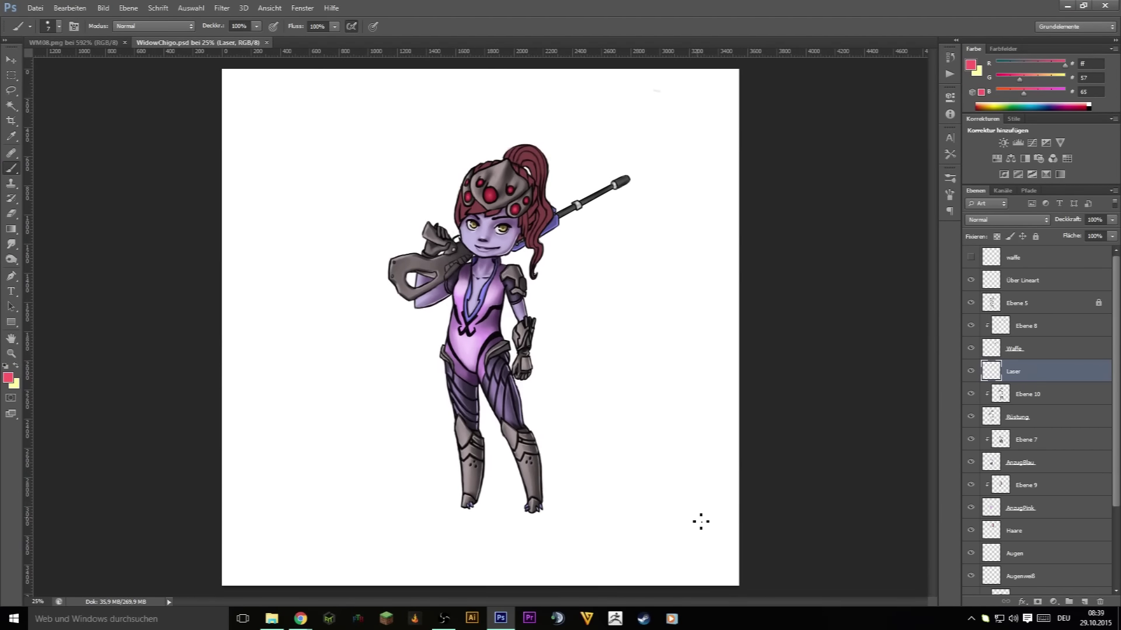
left_click(1020, 508)
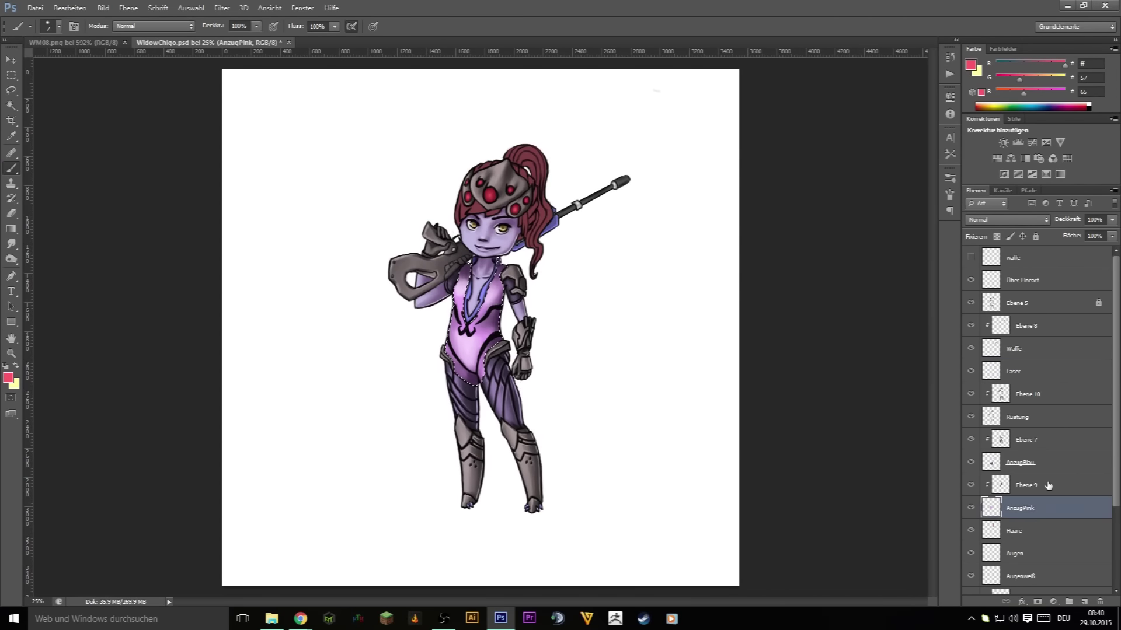
left_click(1027, 485)
mouse_move(421, 369)
left_mouse_down()
mouse_move(790, 467)
mouse_move(829, 467)
left_mouse_up()
left_click(992, 508, "ctrl")
key("ctrl+u")
left_click_drag(861, 278, 851, 308)
- Add a Hue/Saturation adjustment layer clipped to AnzugPink and raise its Saturation
left_click(1016, 208)
left_click(1053, 601)
left_click(1050, 425)
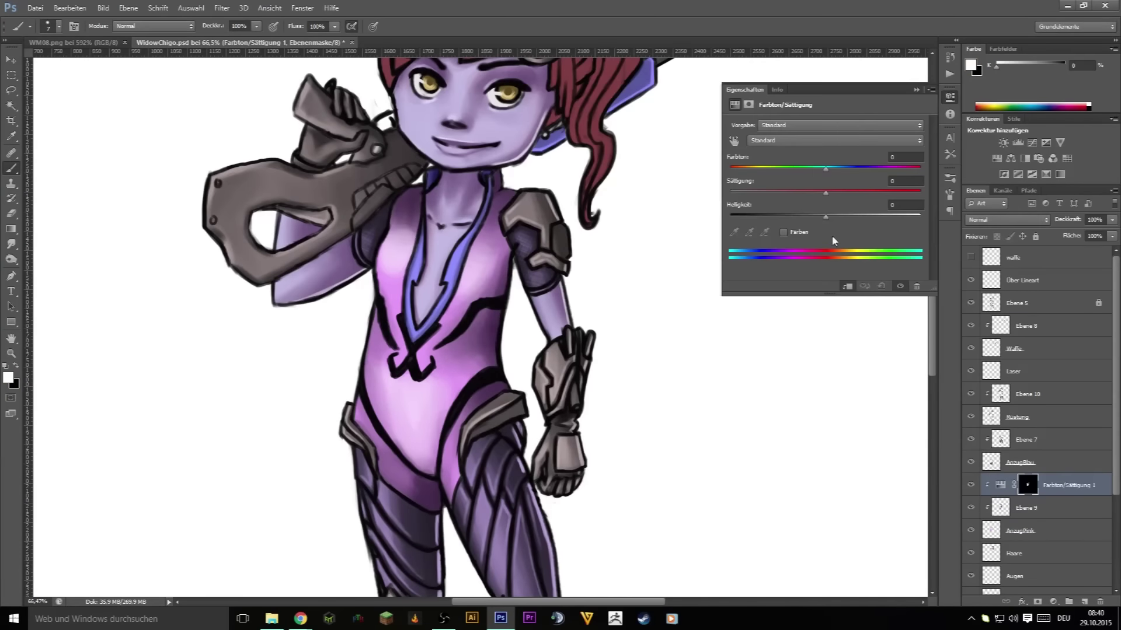
mouse_move(825, 192)
left_mouse_down()
mouse_move(865, 192)
mouse_move(823, 216)
left_mouse_up()
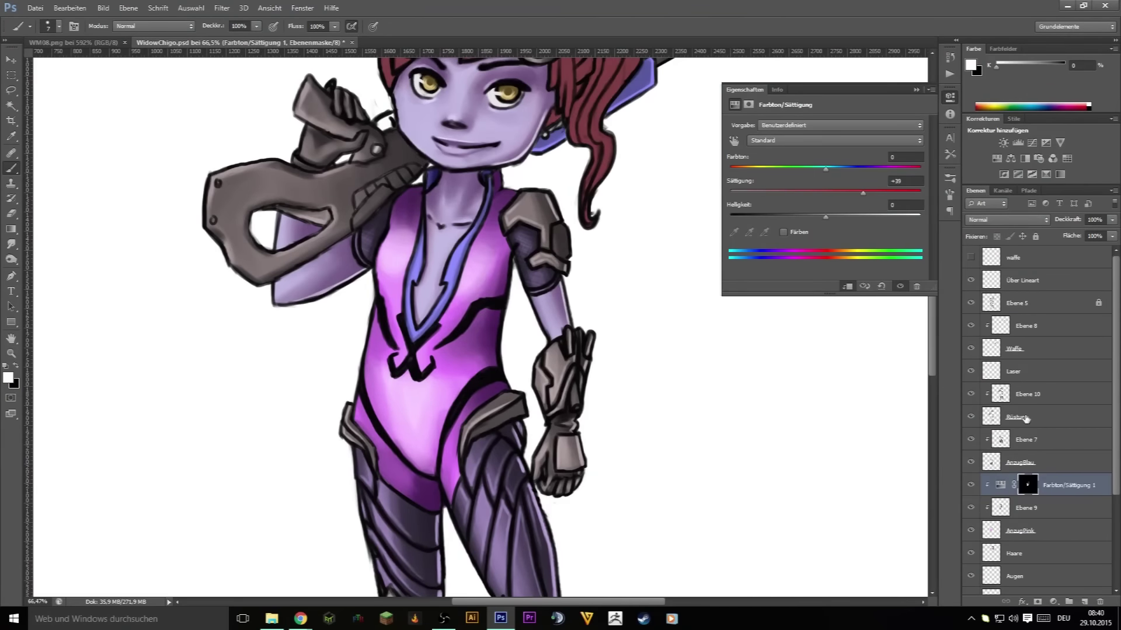
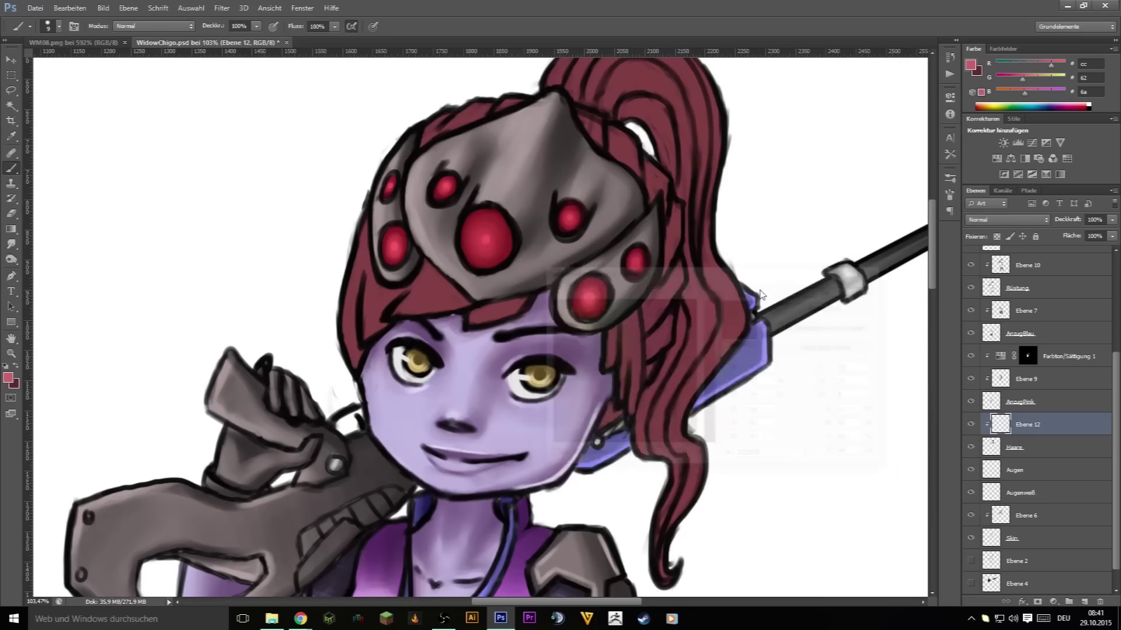
- Paint dark red multiply strands into the hair beside the face and along the ponytail
left_click(616, 319, "alt")
left_click_drag(635, 305, 639, 388)
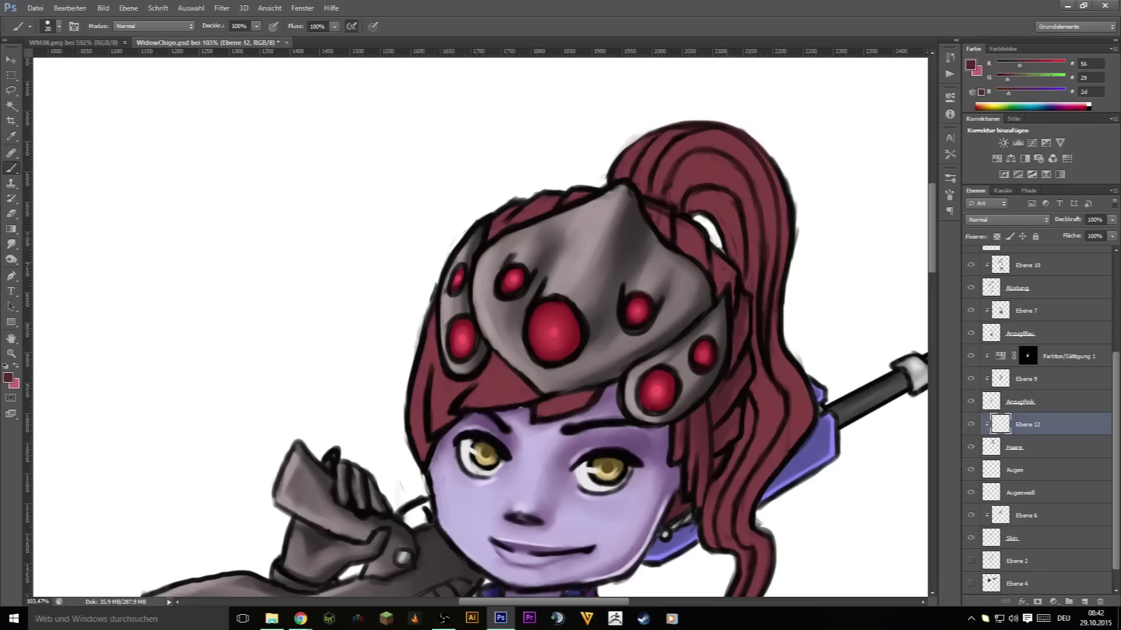
left_click_drag(443, 321, 429, 450)
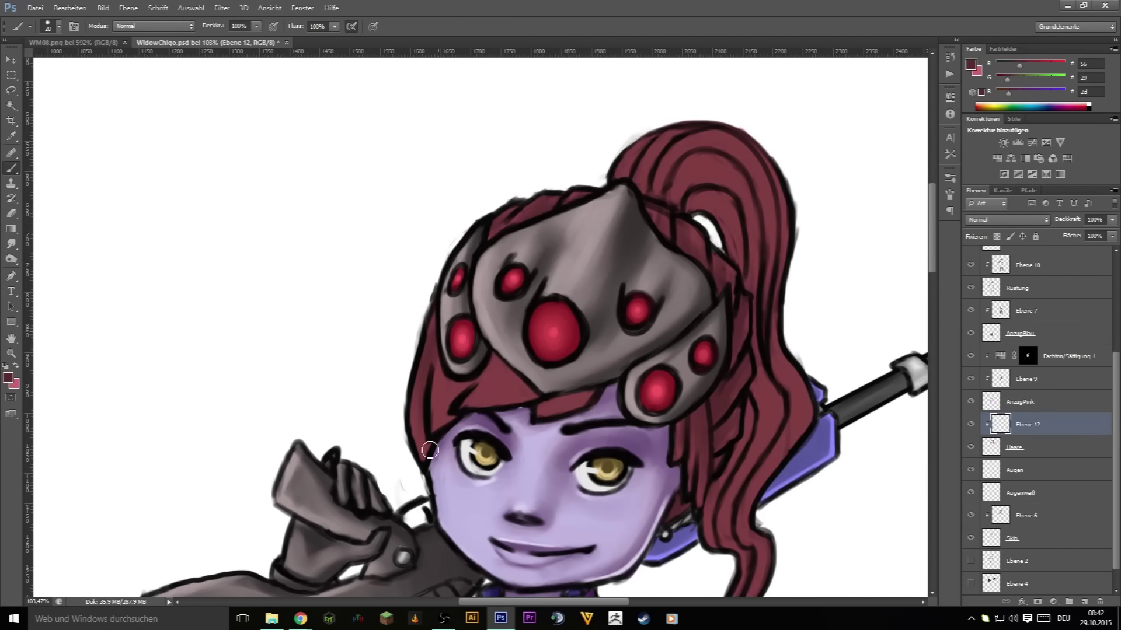
left_click_drag(454, 403, 483, 389)
mouse_move(720, 205)
left_mouse_down()
mouse_move(715, 251)
mouse_move(666, 146)
mouse_move(770, 251)
left_mouse_up()
left_click_drag(737, 398, 708, 473)
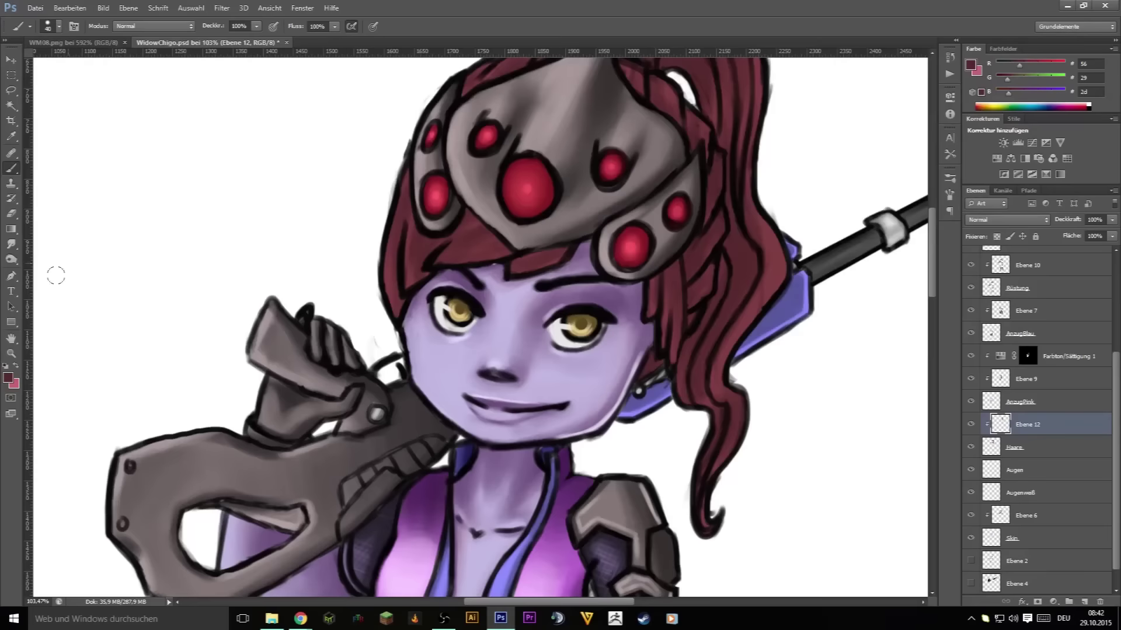
left_click_drag(731, 270, 704, 394)
left_click_drag(744, 233, 706, 408)
- With a smaller brush, add dark ponytail strokes and shade the hair under the helmet's left edge
key("bracketleft")
key("bracketleft")
key("bracketleft")
left_click_drag(699, 253, 681, 364)
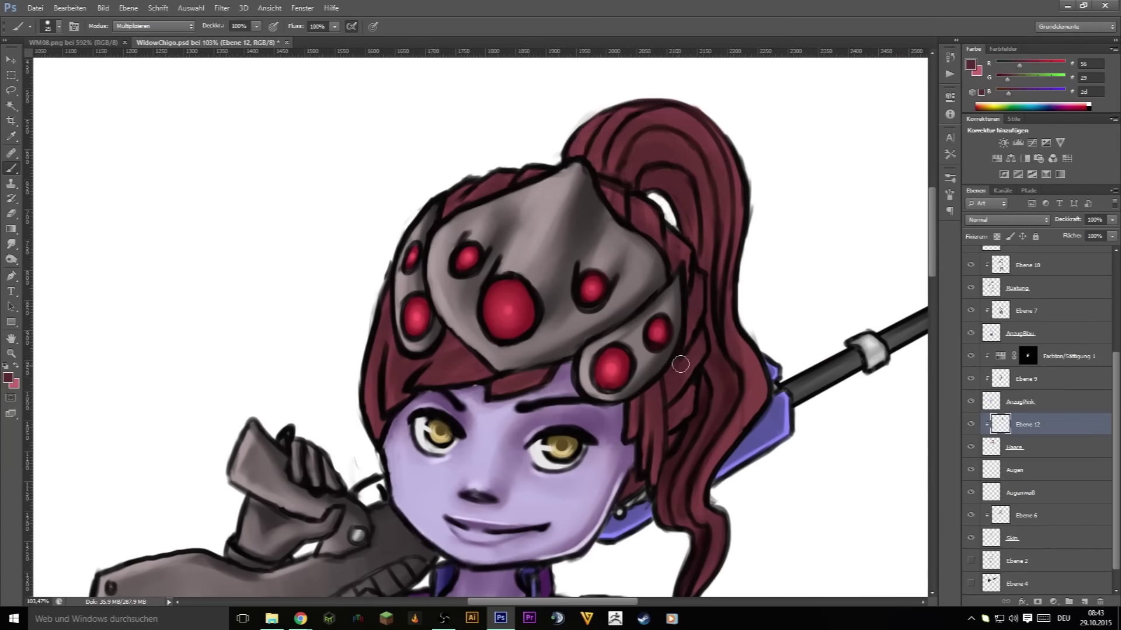
left_click_drag(646, 489, 665, 541)
left_click_drag(709, 432, 694, 307)
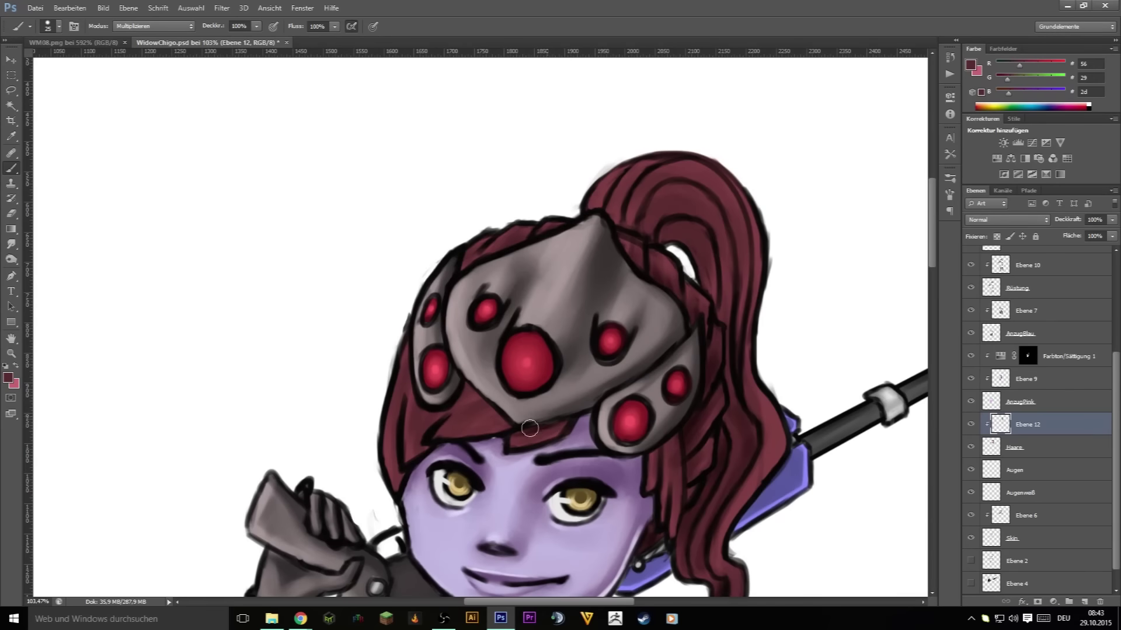
mouse_move(529, 429)
left_mouse_down()
mouse_move(435, 408)
mouse_move(403, 455)
left_mouse_up()
key("bracketleft")
left_click_drag(411, 406, 478, 363)
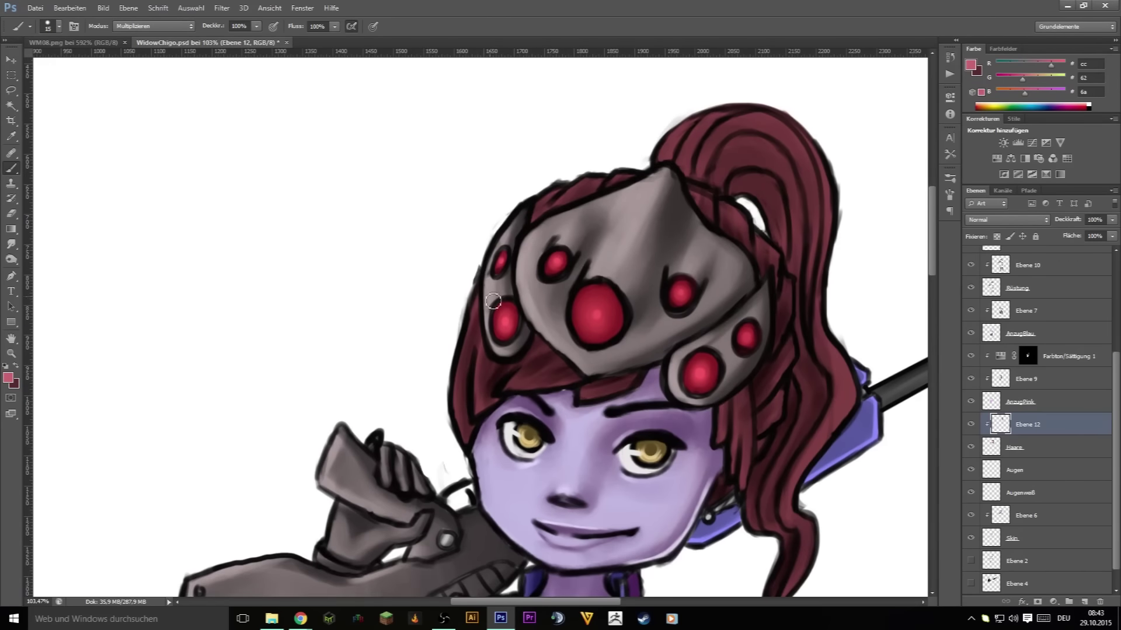
- Set brush blending back to Normal and paint lighter pink highlights on the ponytail curl
left_click(153, 27)
left_click(132, 36)
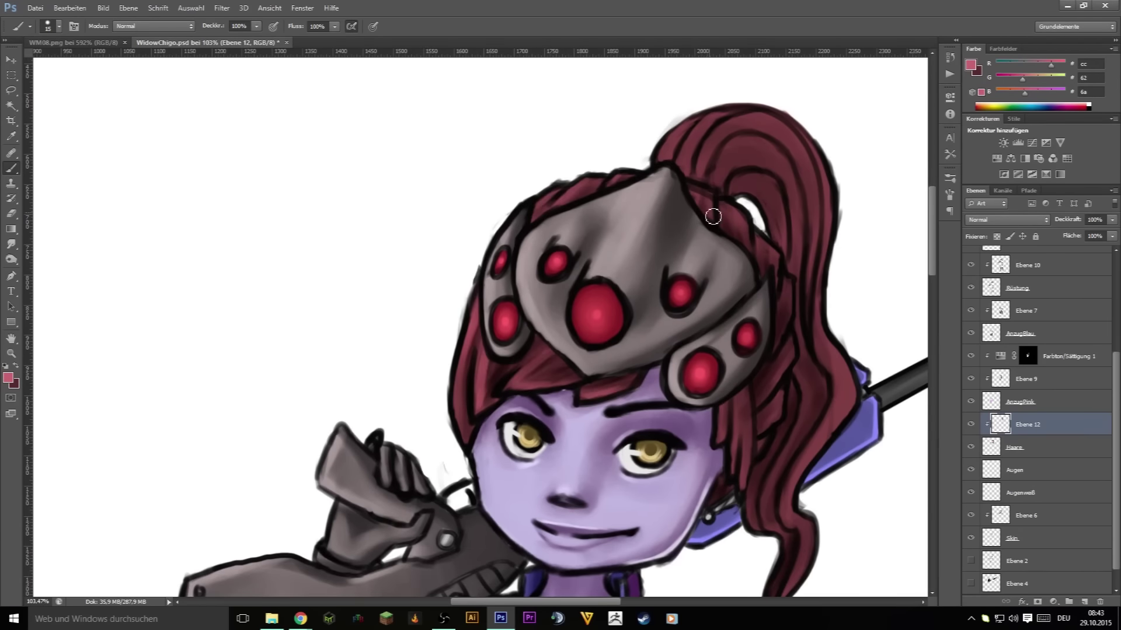
left_click_drag(746, 435, 629, 420)
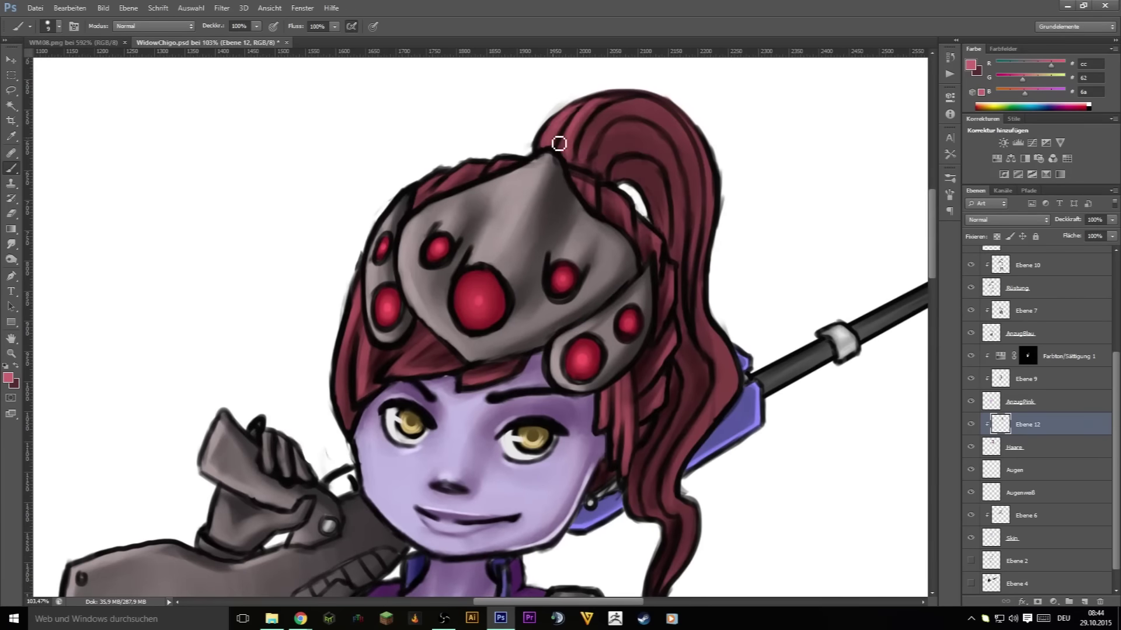
left_click_drag(609, 176, 639, 201)
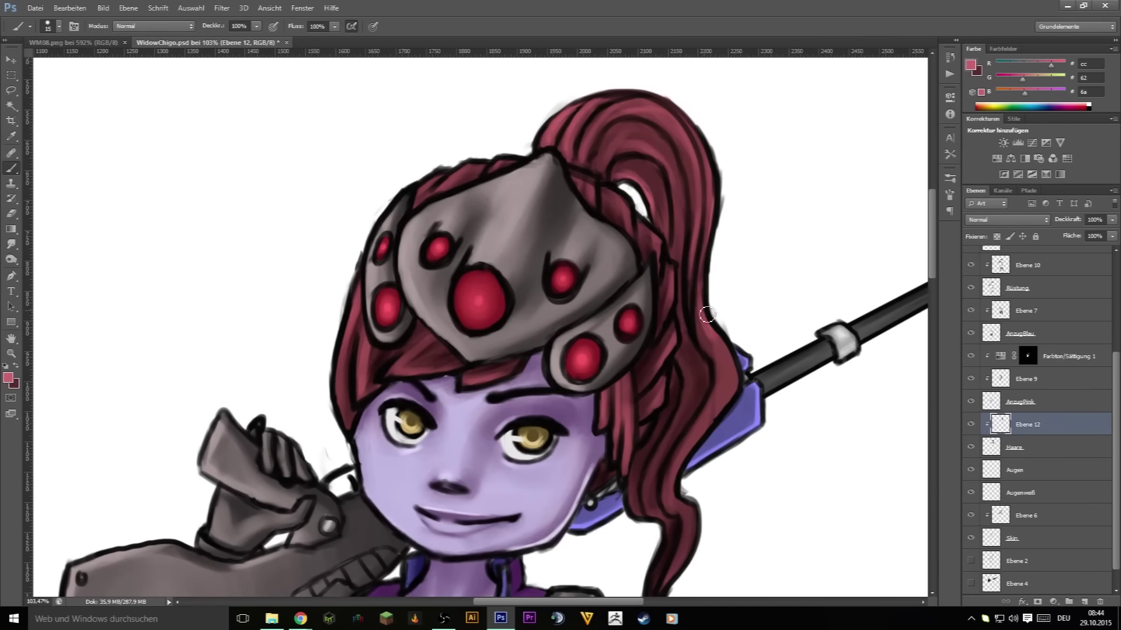
left_click_drag(706, 315, 741, 201)
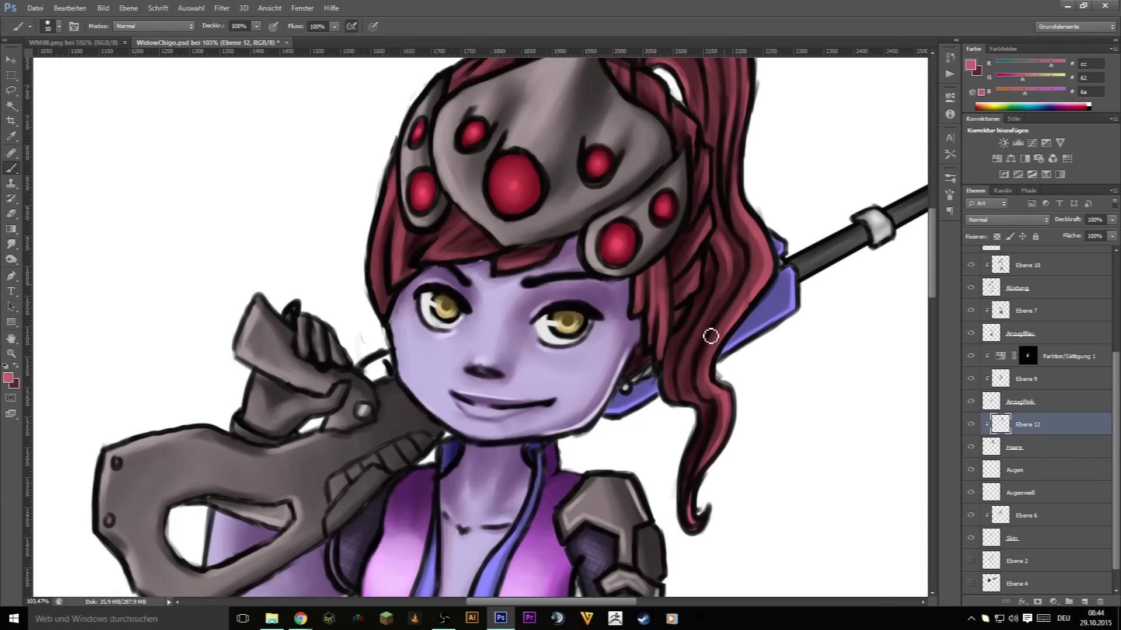
mouse_move(711, 336)
left_mouse_down()
mouse_move(671, 386)
mouse_move(692, 435)
left_mouse_up()
key("ctrl+minus")
key("ctrl+minus")
key("ctrl+minus")
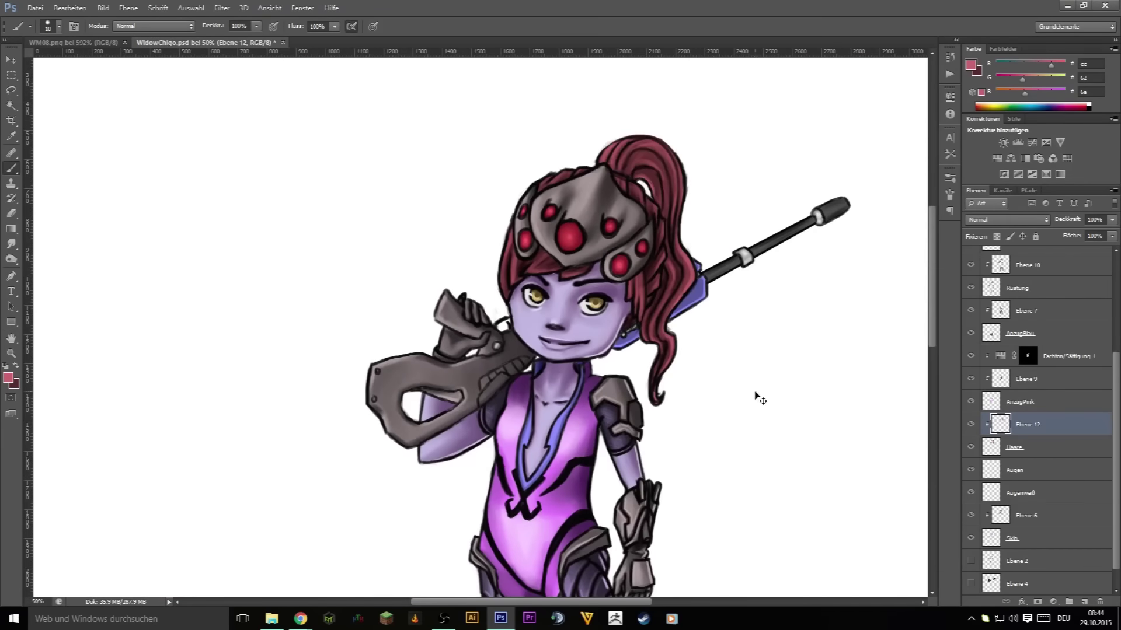
key("ctrl+plus")
key("ctrl+plus")
- Toggle blending through Multiply back to Normal, bring pink forward with a smaller brush, and zoom out
left_click(153, 25)
left_click(135, 65)
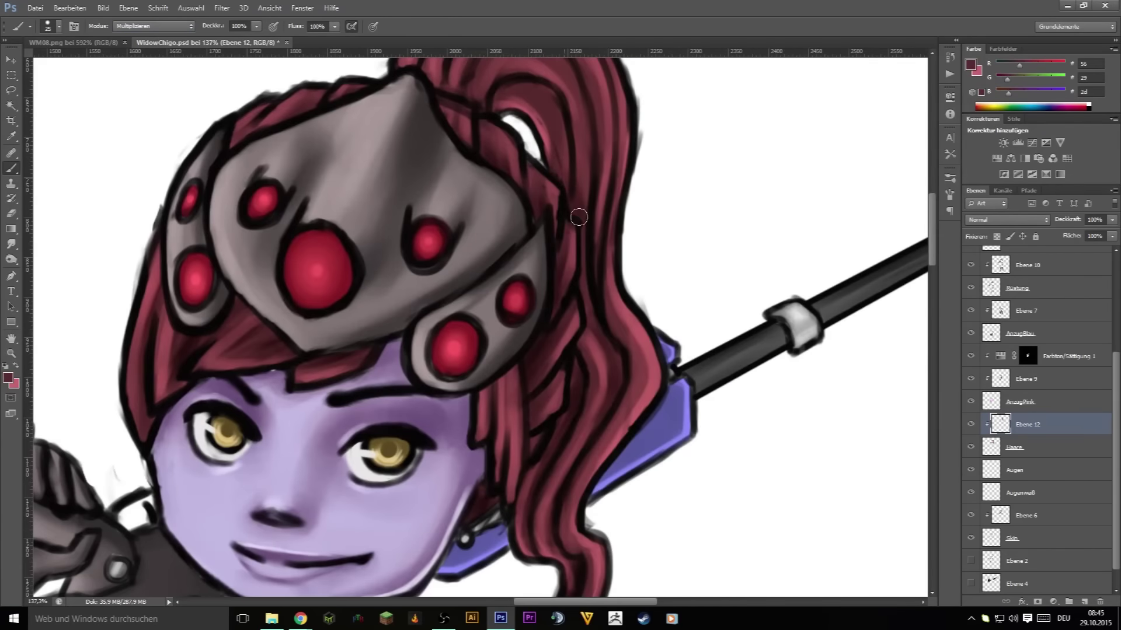
key("bracketleft")
left_click(153, 26)
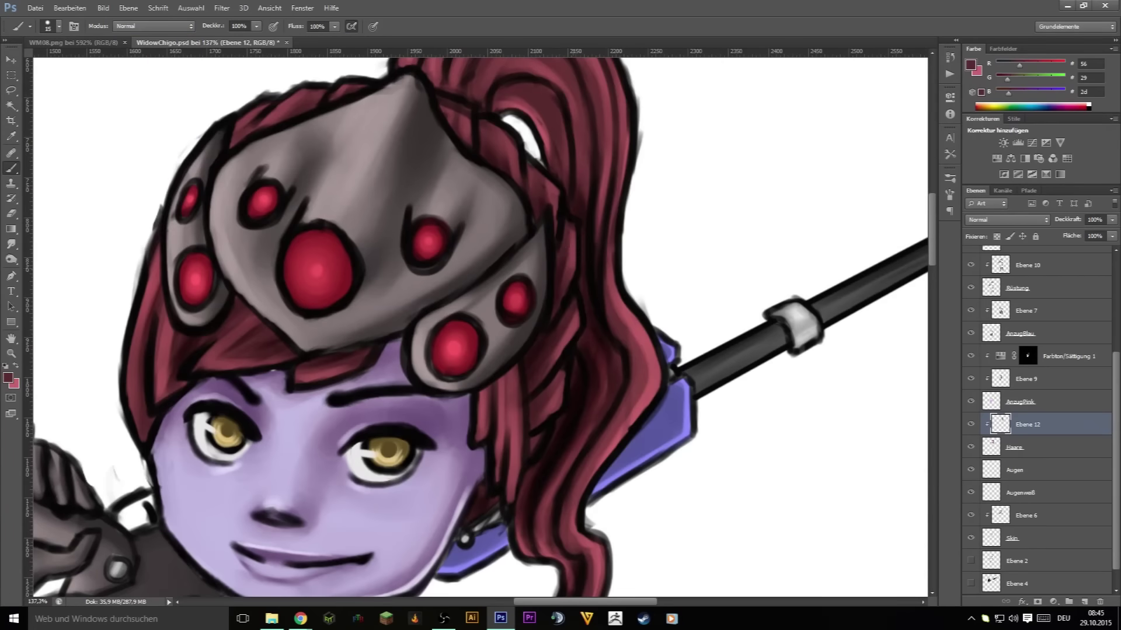
key("x")
key("bracketleft")
key("ctrl+minus")
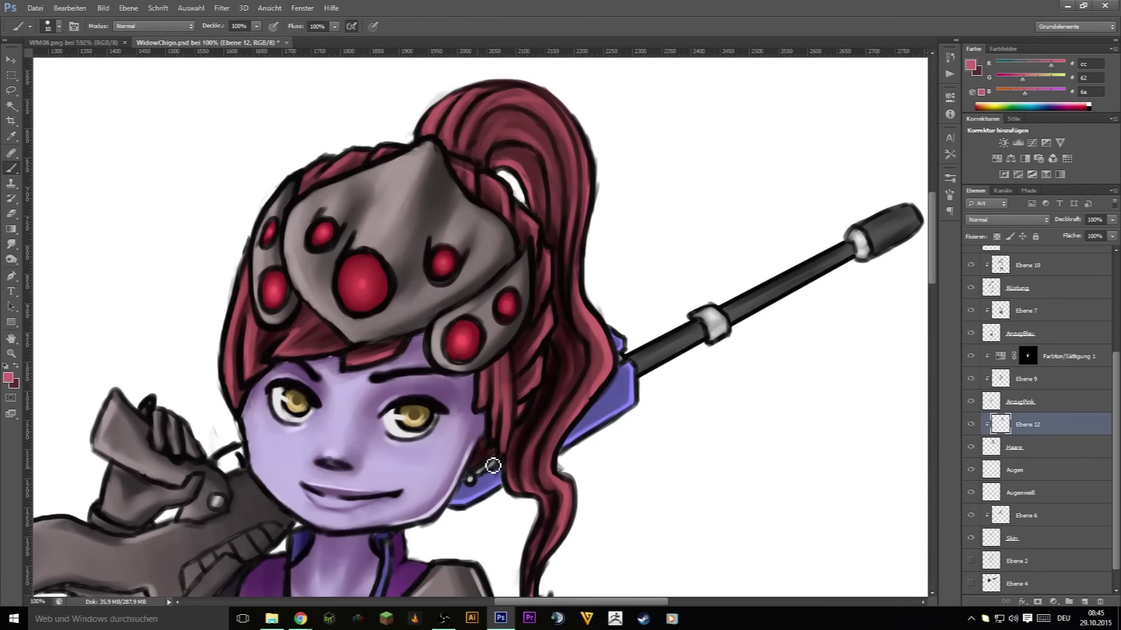
key("ctrl+minus")
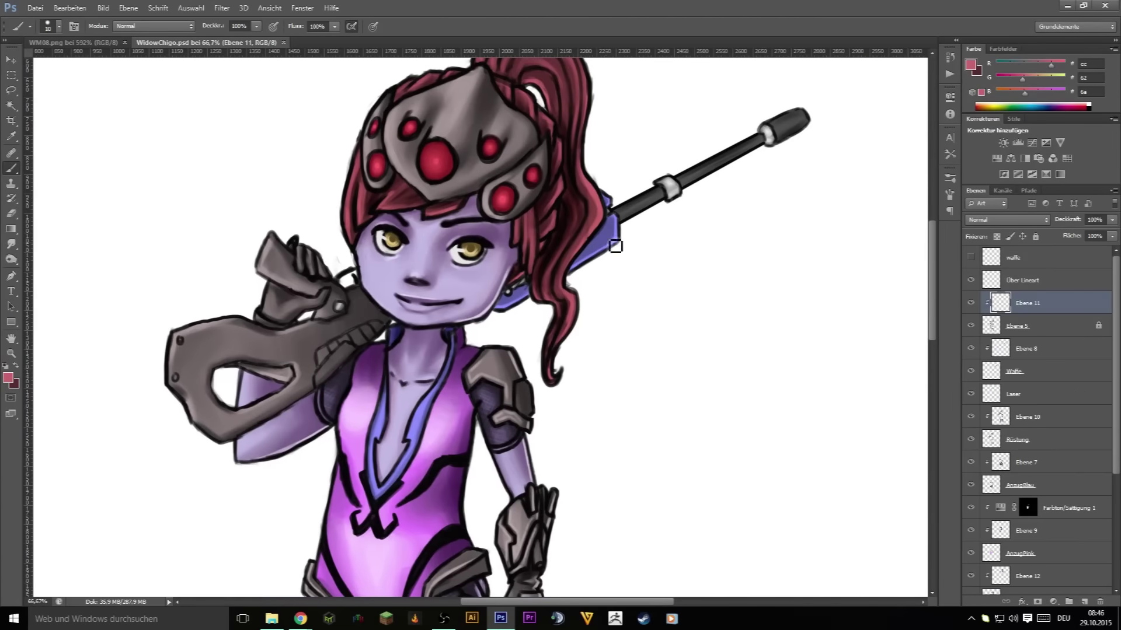
- Touch up the fringe shading and repaint the right-side hair strands down to the curl
key("ctrl+plus")
key("x")
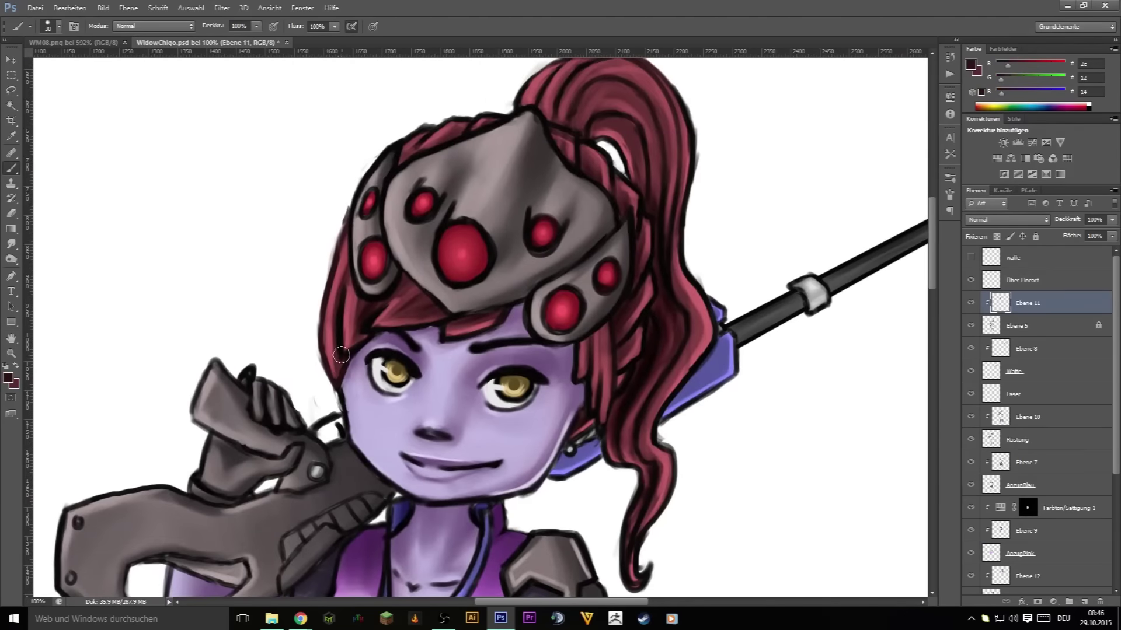
left_click_drag(342, 354, 392, 321)
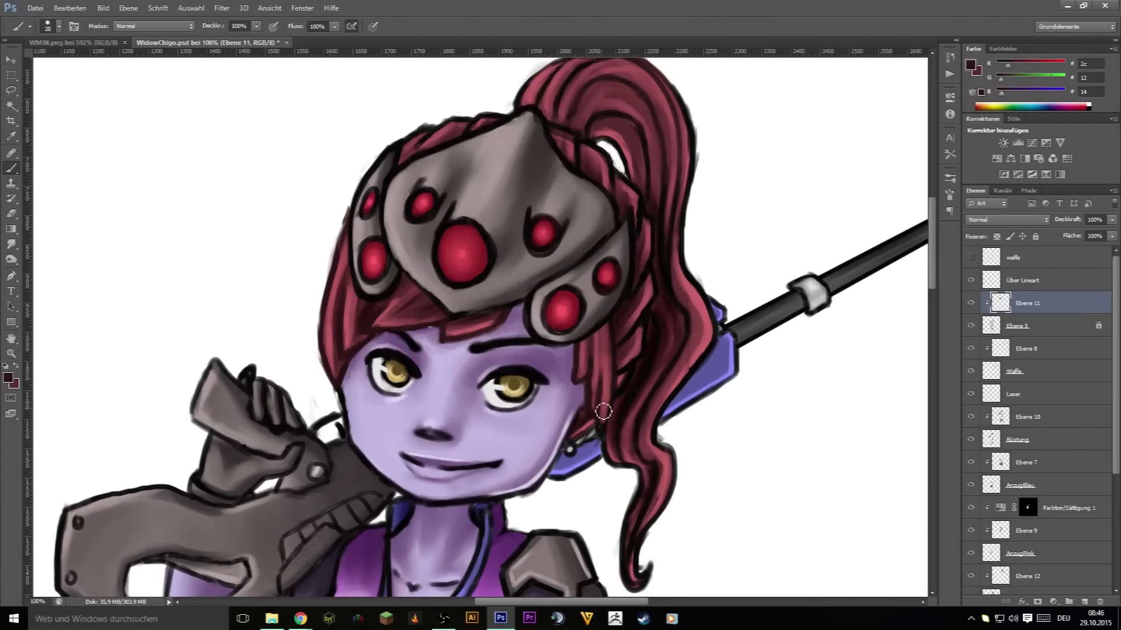
left_click_drag(604, 411, 642, 578)
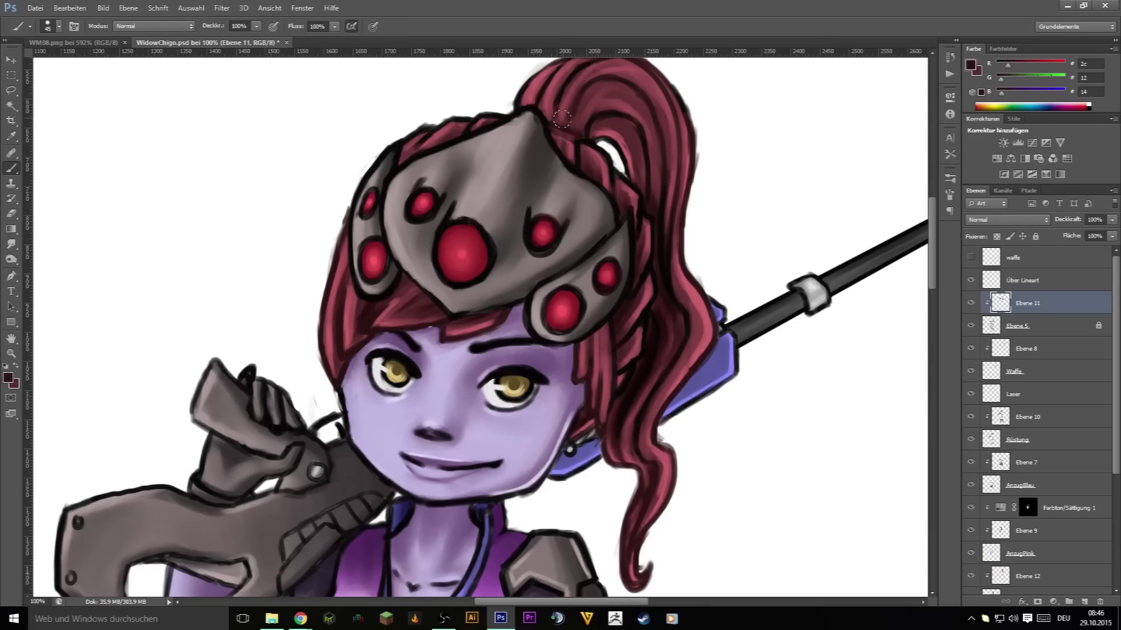
mouse_move(562, 120)
left_mouse_down()
mouse_move(642, 338)
mouse_move(630, 415)
mouse_move(651, 485)
left_mouse_up()
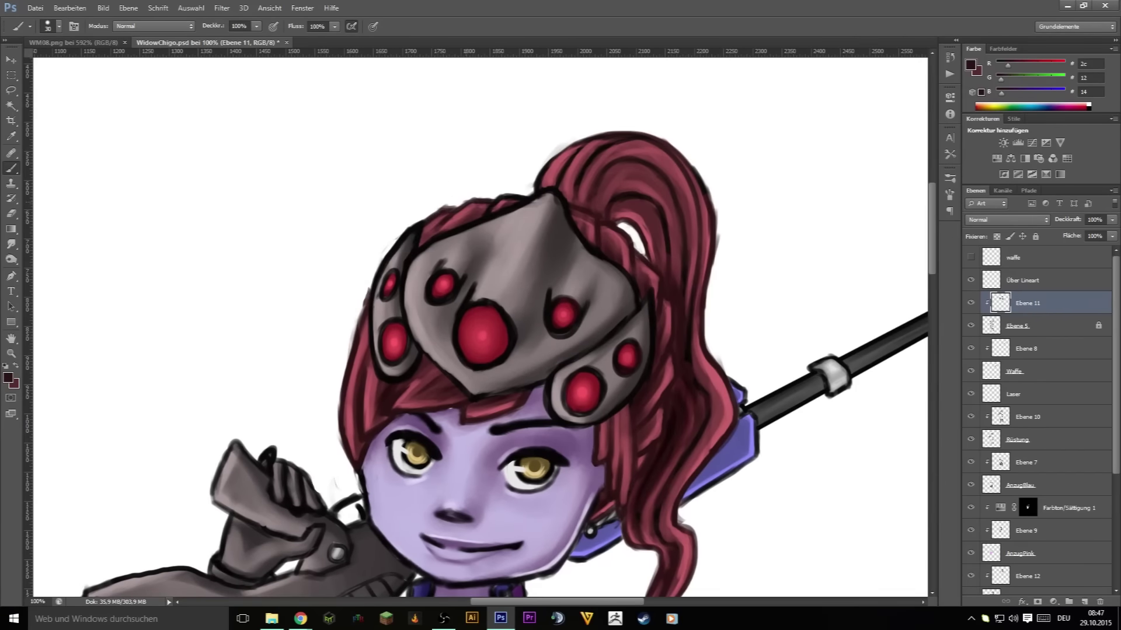
- Unclip Ebene 11, cover the hair in dark maroon, re-clip it, and sample purple from the skin
key("ctrl+alt+g")
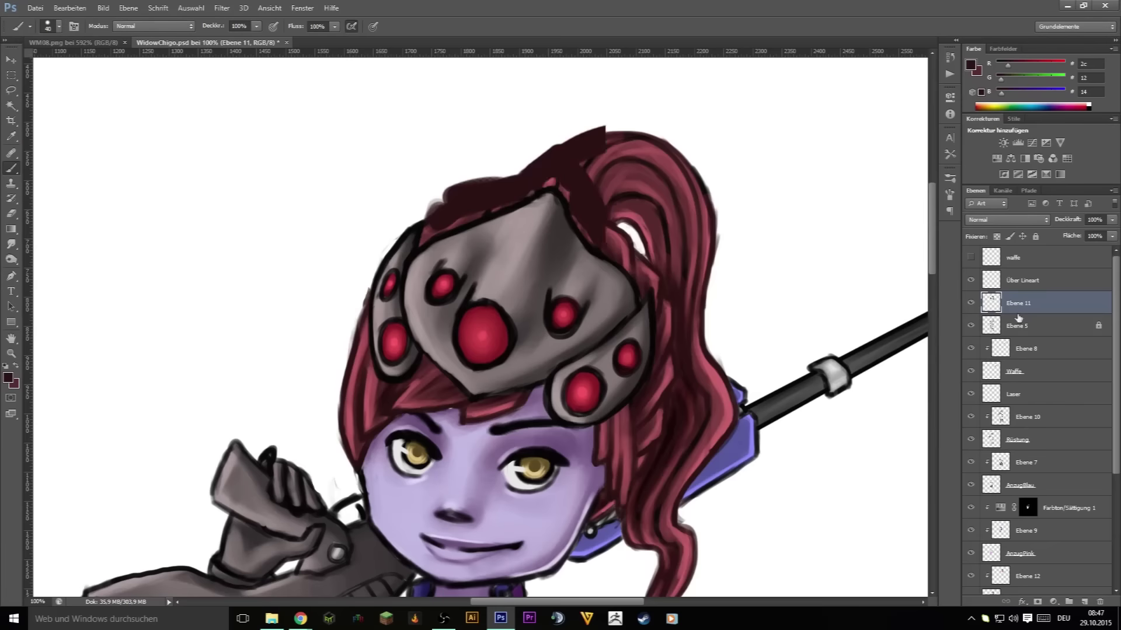
left_click_drag(342, 322, 525, 409)
mouse_move(700, 391)
left_mouse_down()
mouse_move(648, 531)
mouse_move(613, 134)
mouse_move(659, 289)
left_mouse_up()
scroll(659, 289, "down", 2)
key("ctrl+alt+g")
key("ctrl+alt+g")
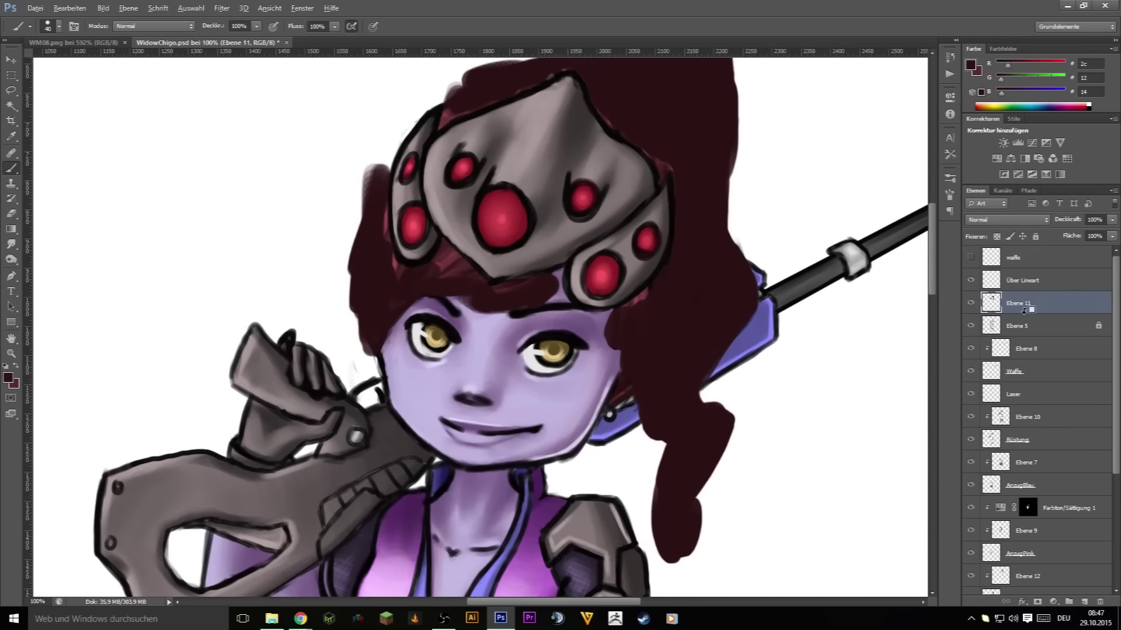
key("ctrl+alt+g")
scroll(418, 297, "up", 4)
left_click(418, 297, "alt")
- Choose a darker purple and soften the chin, nose, brows and strokes around the eyes
left_click(9, 378)
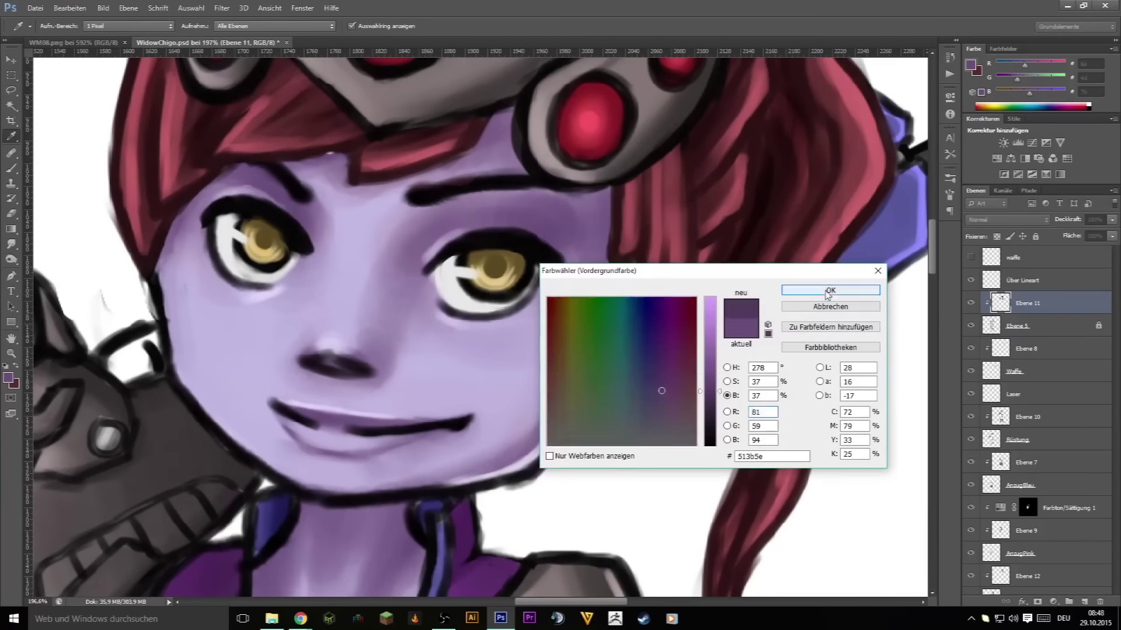
left_click(825, 292)
mouse_move(219, 362)
left_mouse_down()
mouse_move(321, 355)
mouse_move(350, 450)
mouse_move(584, 485)
left_mouse_up()
key("bracketleft")
key("bracketleft")
key("bracketleft")
mouse_move(408, 350)
left_mouse_down()
mouse_move(479, 362)
mouse_move(488, 452)
left_mouse_up()
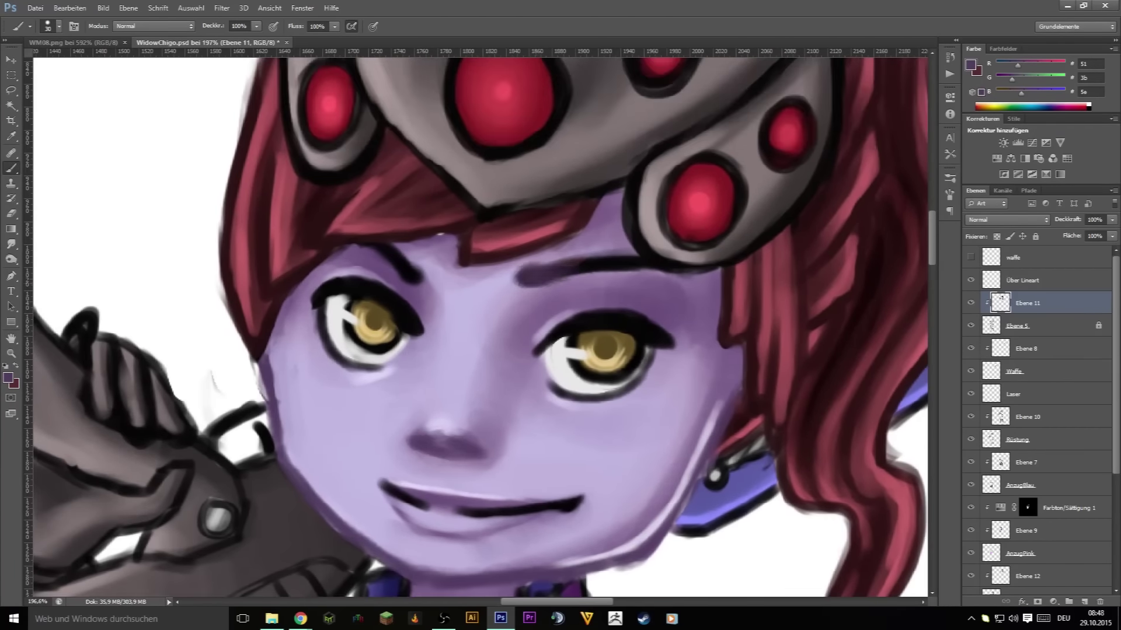
left_click_drag(520, 281, 648, 263)
left_click_drag(362, 274, 420, 251)
left_click_drag(554, 391, 654, 362)
left_click_drag(316, 316, 373, 359)
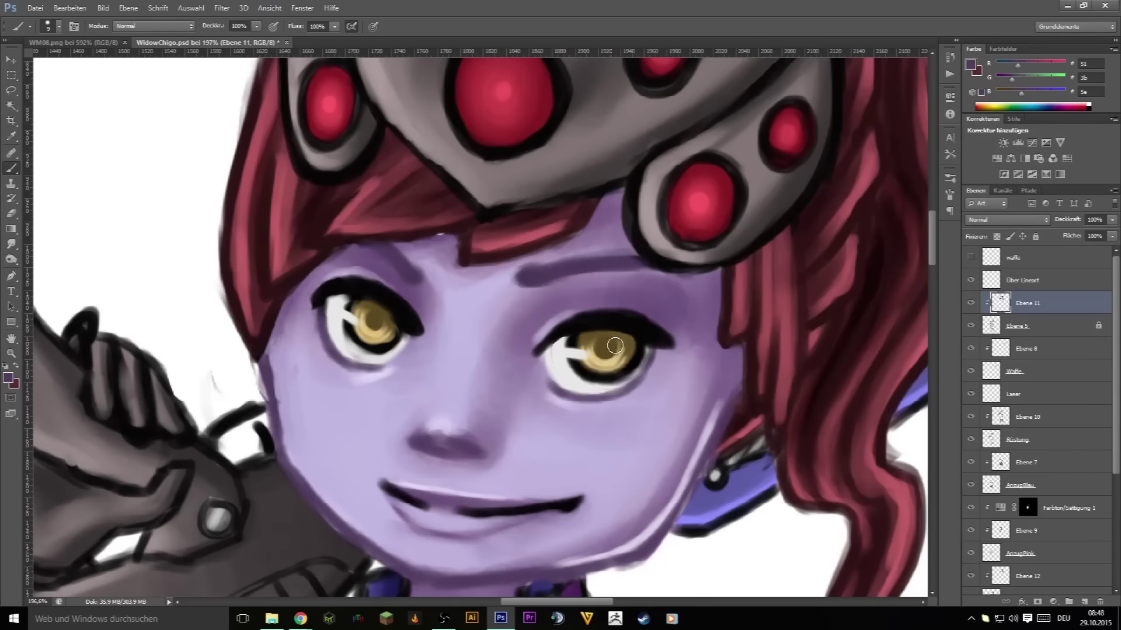
- Brighten the right iris in gold and soften its upper lash line in dark purple
left_click_drag(578, 356, 629, 372)
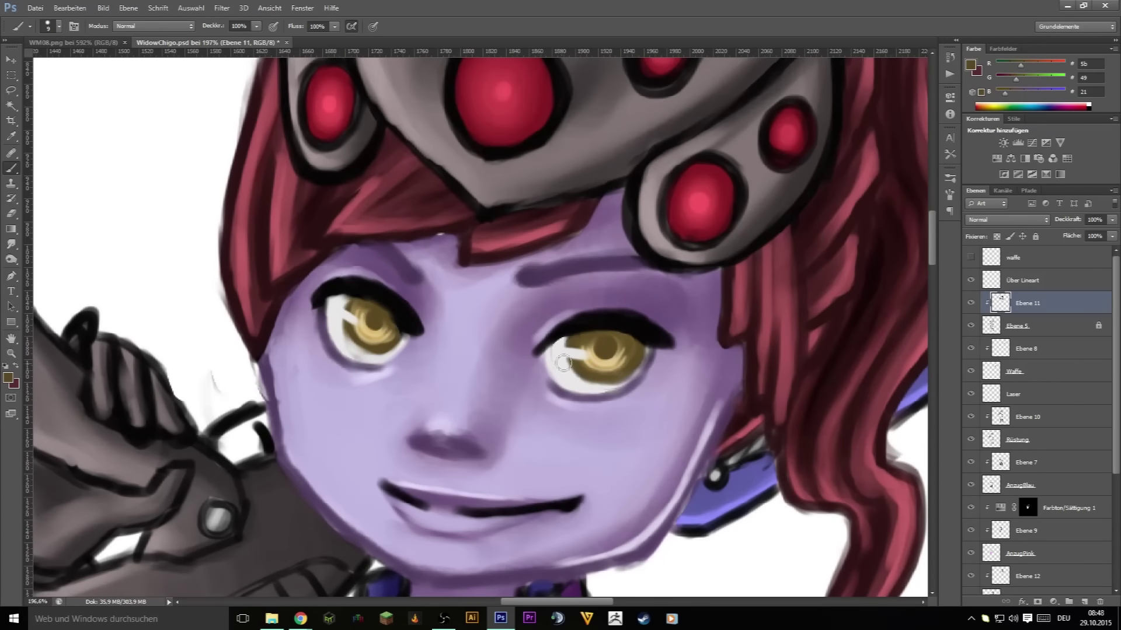
left_click(330, 511, "alt")
left_click_drag(537, 342, 671, 335)
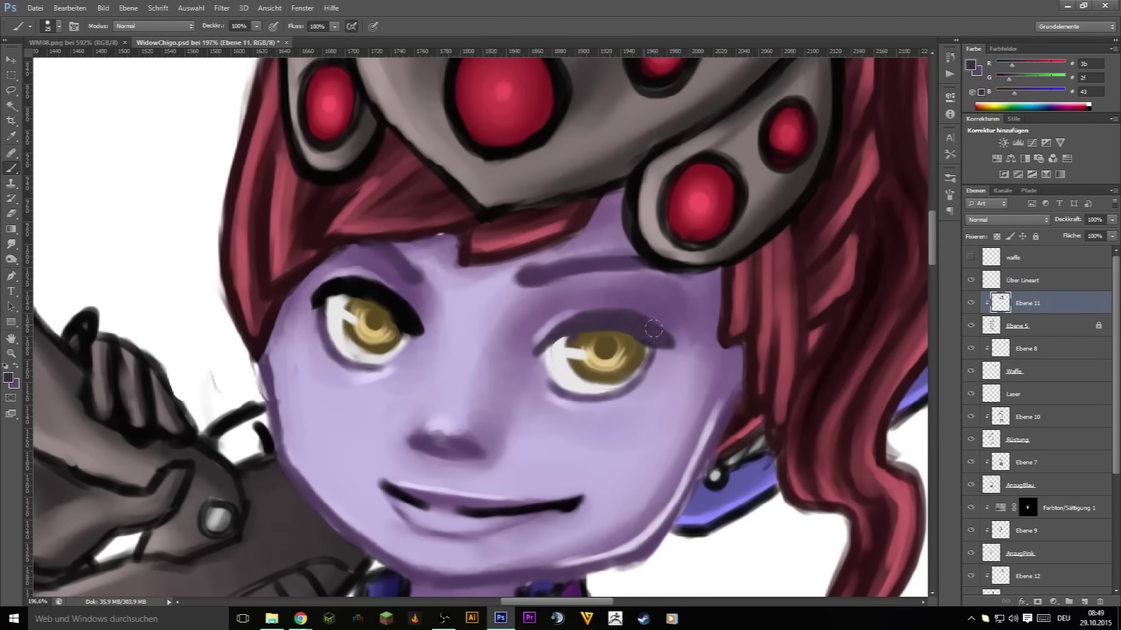
- Repaint both eyes' lash lines in a darker purple, then resample the iris brown and dark purple
left_click(9, 379)
left_click(813, 292)
left_click_drag(560, 343, 671, 339)
key("[")
key("[")
key("[")
left_click_drag(318, 301, 421, 330)
left_click_drag(575, 338, 581, 361)
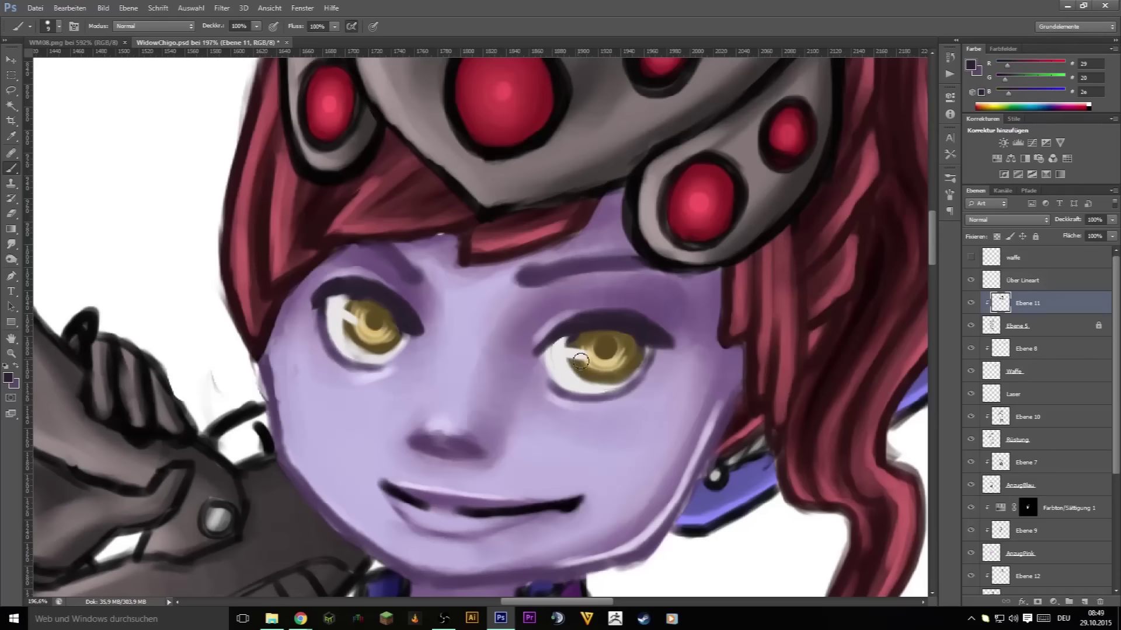
left_click(581, 361, "alt")
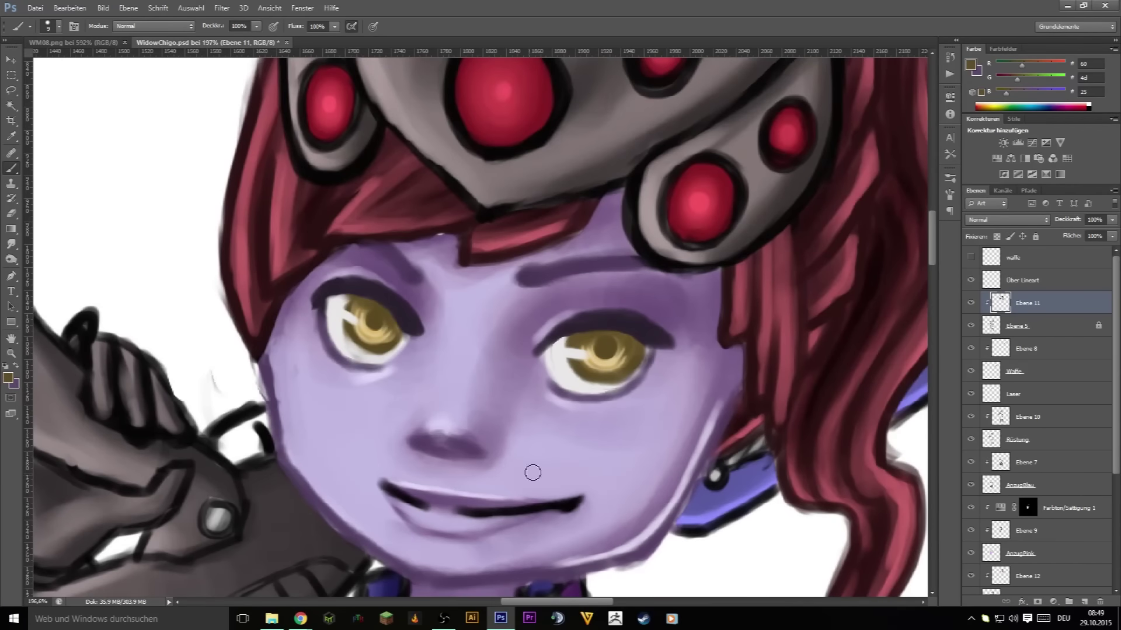
left_click_drag(532, 473, 548, 424)
left_click(648, 268, "alt")
- Shade the neck with a larger brush using a purple sampled from the painting
scroll(640, 352, "down", 4)
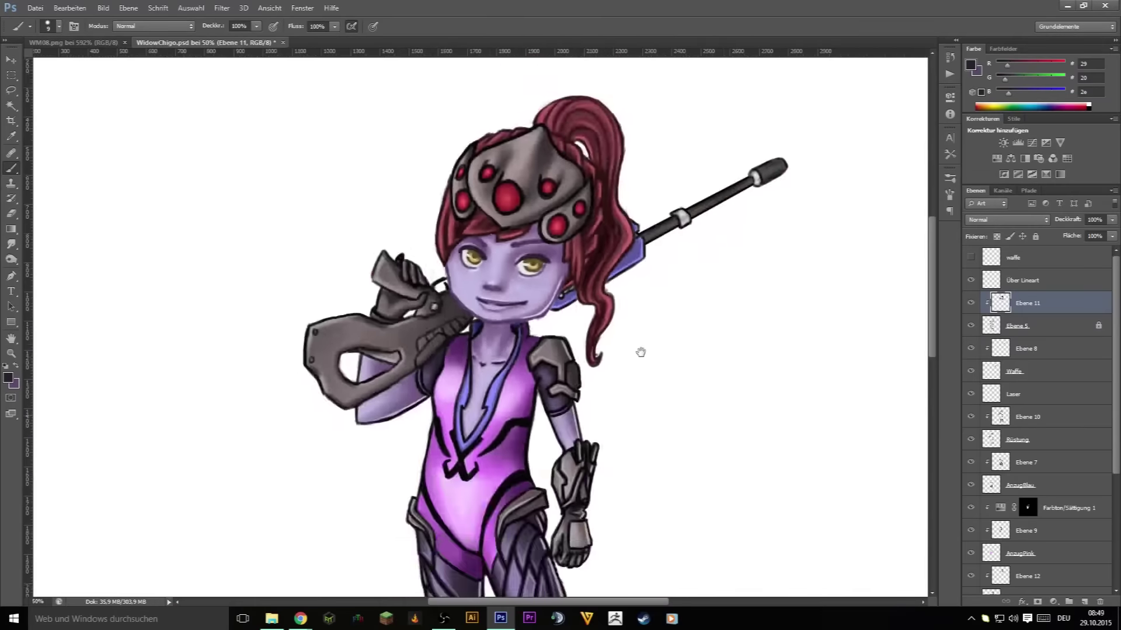
scroll(518, 368, "up", 5)
key("bracketright")
key("bracketright")
left_click(520, 368, "alt")
left_click_drag(444, 233, 417, 327)
left_click_drag(458, 462, 583, 444)
mouse_move(619, 245)
left_mouse_down()
mouse_move(611, 283)
mouse_move(643, 130)
mouse_move(543, 357)
left_mouse_up()
- Highlight the shoulder armour plate edges in light purple
left_click_drag(578, 320, 286, 444)
left_click_drag(211, 374, 221, 458)
left_click_drag(231, 132, 221, 105)
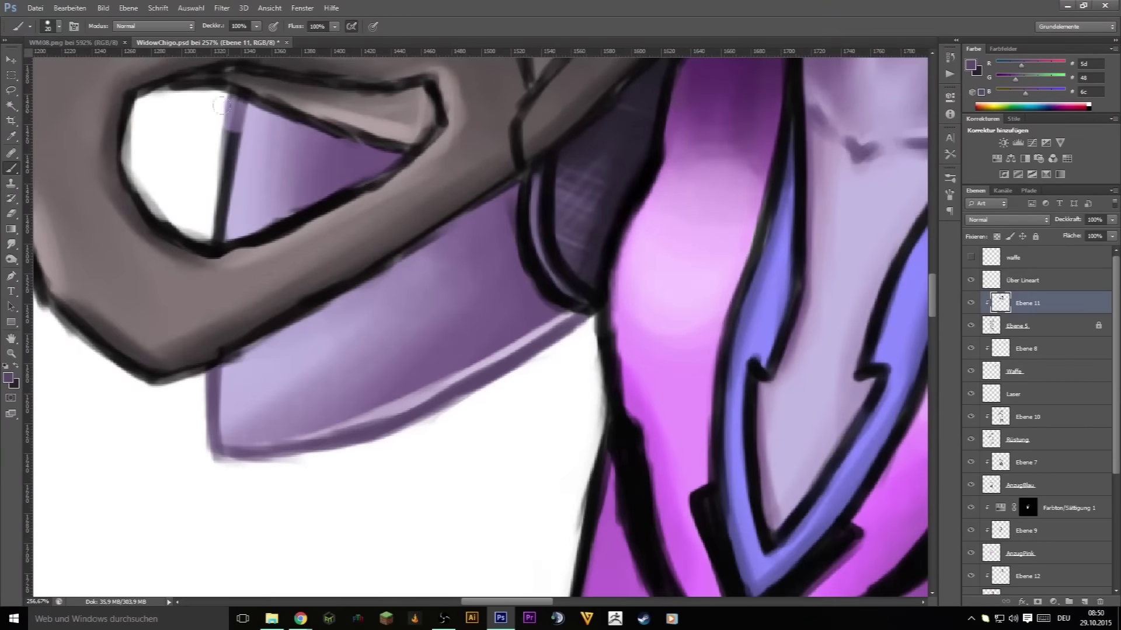
scroll(220, 106, "down", 1)
left_click_drag(642, 350, 350, 350)
left_click_drag(438, 292, 502, 426)
mouse_move(350, 349)
left_mouse_down()
mouse_move(681, 349)
mouse_move(681, 490)
left_mouse_up()
- Darken the bodysuit zip edges in dark blue with a smaller brush
left_click(446, 303, "alt")
key("bracketleft")
mouse_move(453, 295)
left_mouse_down()
mouse_move(412, 393)
mouse_move(397, 543)
left_mouse_up()
scroll(448, 303, "down", 3)
mouse_move(650, 121)
left_mouse_down()
mouse_move(523, 393)
mouse_move(490, 499)
left_mouse_up()
left_click_drag(494, 500, 528, 382)
mouse_move(543, 214)
left_mouse_down()
mouse_move(576, 308)
mouse_move(532, 465)
left_mouse_up()
- Paint dark purple shading at the right collar and along the zip edge
left_click(708, 235, "alt")
left_click_drag(502, 201, 509, 91)
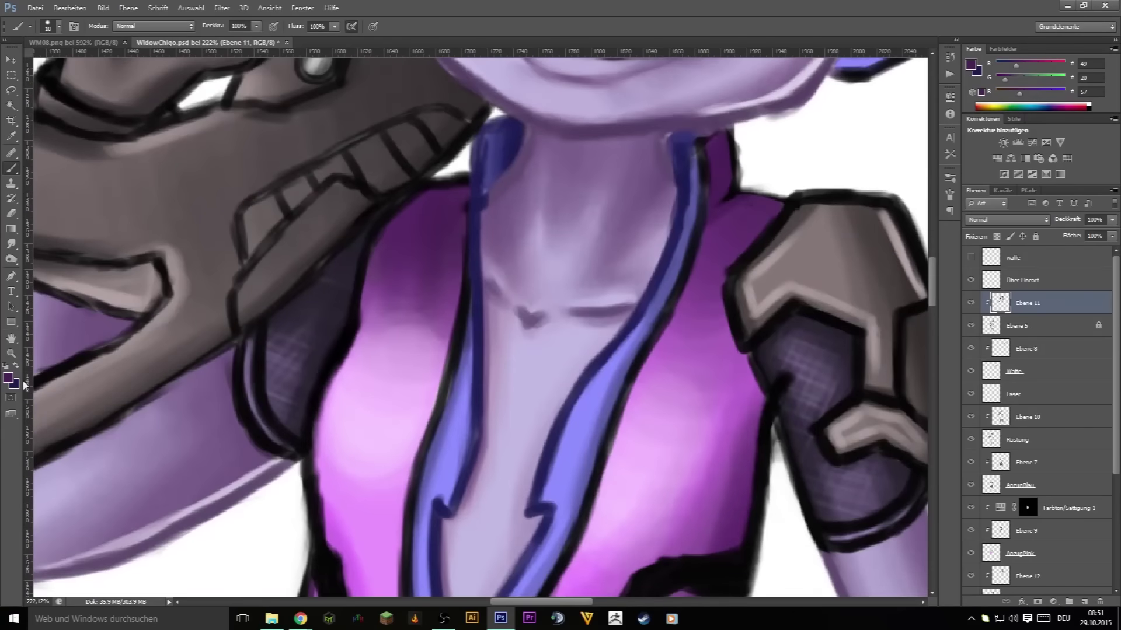
left_click(971, 66)
left_click(825, 288)
left_click_drag(715, 134, 718, 192)
left_click_drag(691, 271, 672, 88)
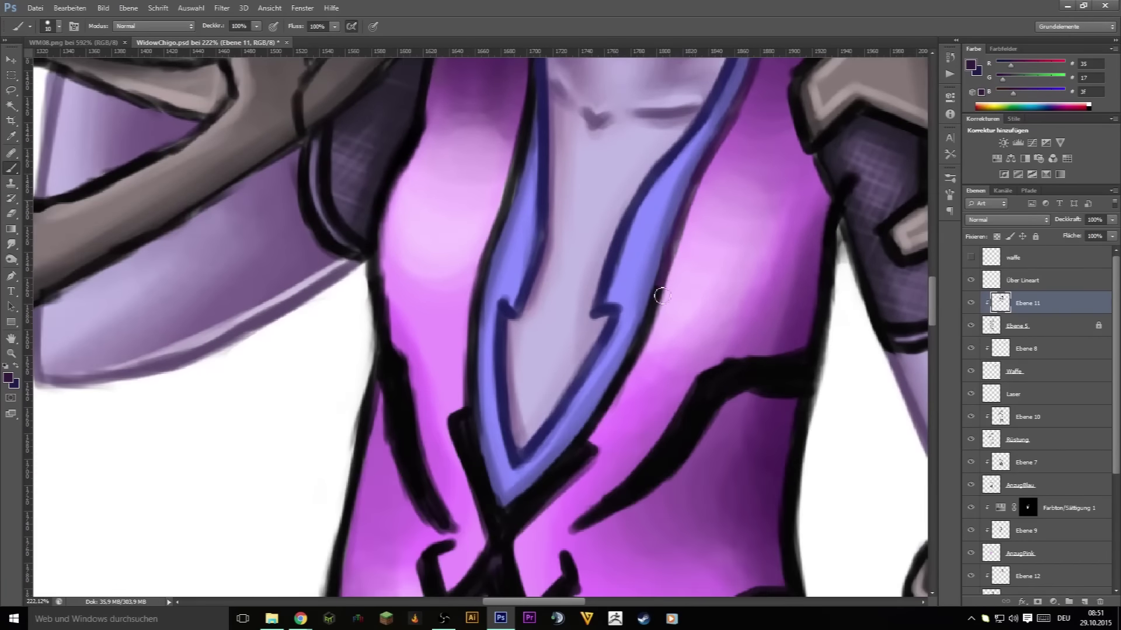
left_click_drag(655, 293, 514, 520)
mouse_move(467, 274)
left_mouse_down()
mouse_move(470, 371)
mouse_move(543, 584)
left_mouse_up()
- Add dark strokes along both zip edges and the left torso outline
left_click_drag(540, 245, 512, 435)
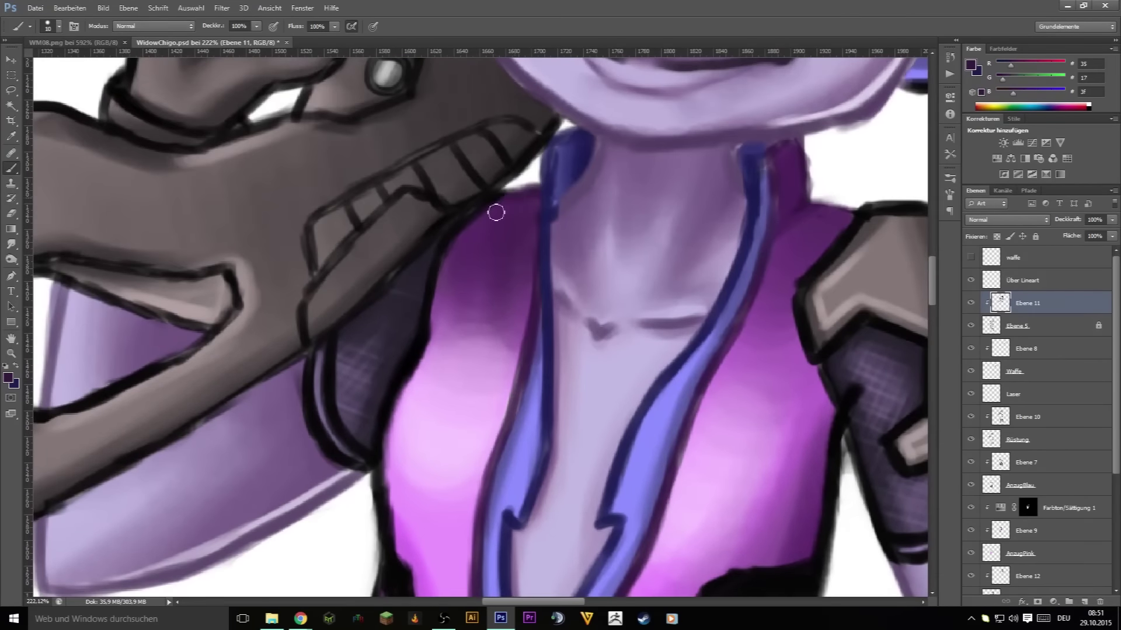
mouse_move(496, 210)
left_mouse_down()
mouse_move(420, 332)
mouse_move(379, 520)
mouse_move(437, 294)
left_mouse_up()
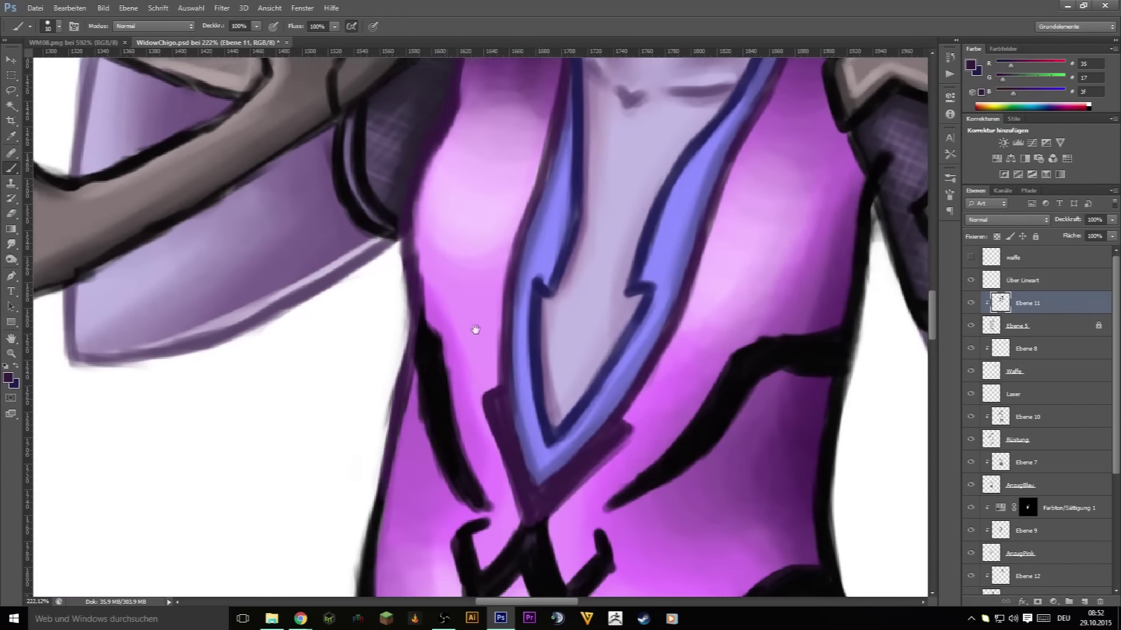
left_click_drag(476, 326, 484, 52)
left_click_drag(485, 175, 485, 339)
left_click_drag(506, 257, 554, 382)
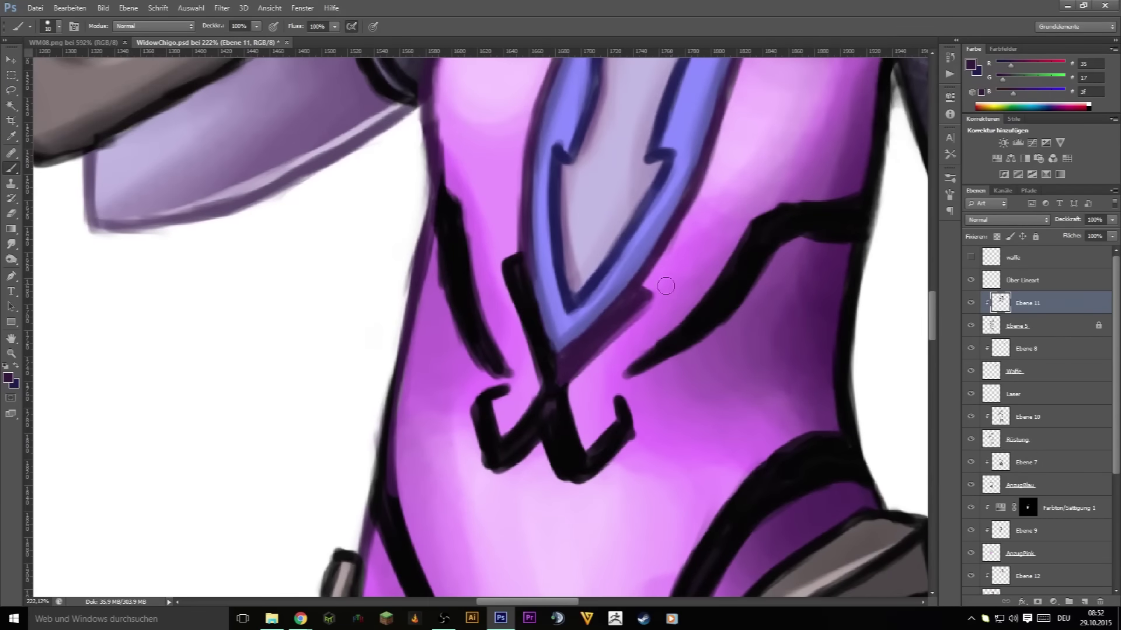
mouse_move(650, 289)
left_mouse_down()
mouse_move(557, 385)
mouse_move(577, 496)
left_mouse_up()
mouse_move(403, 583)
left_mouse_down()
mouse_move(404, 352)
mouse_move(322, 300)
left_mouse_up()
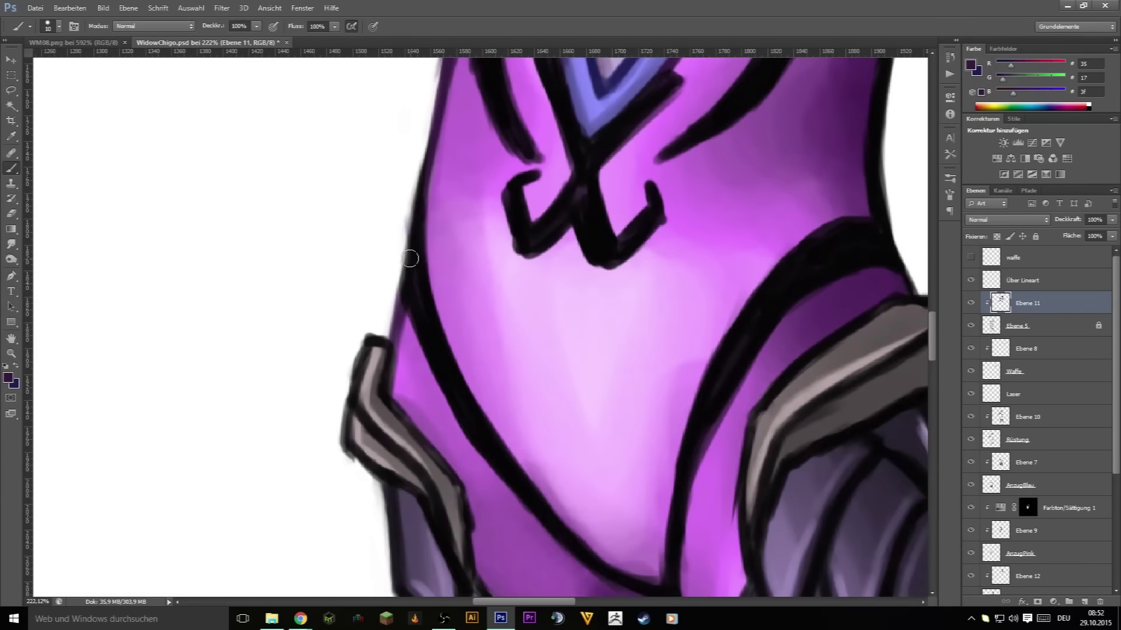
left_click_drag(386, 241, 245, 439)
- Show the rulers and paint purple over the outline between belt and thigh
key("ctrl+r")
scroll(699, 280, "up", 3)
scroll(699, 280, "up", 3)
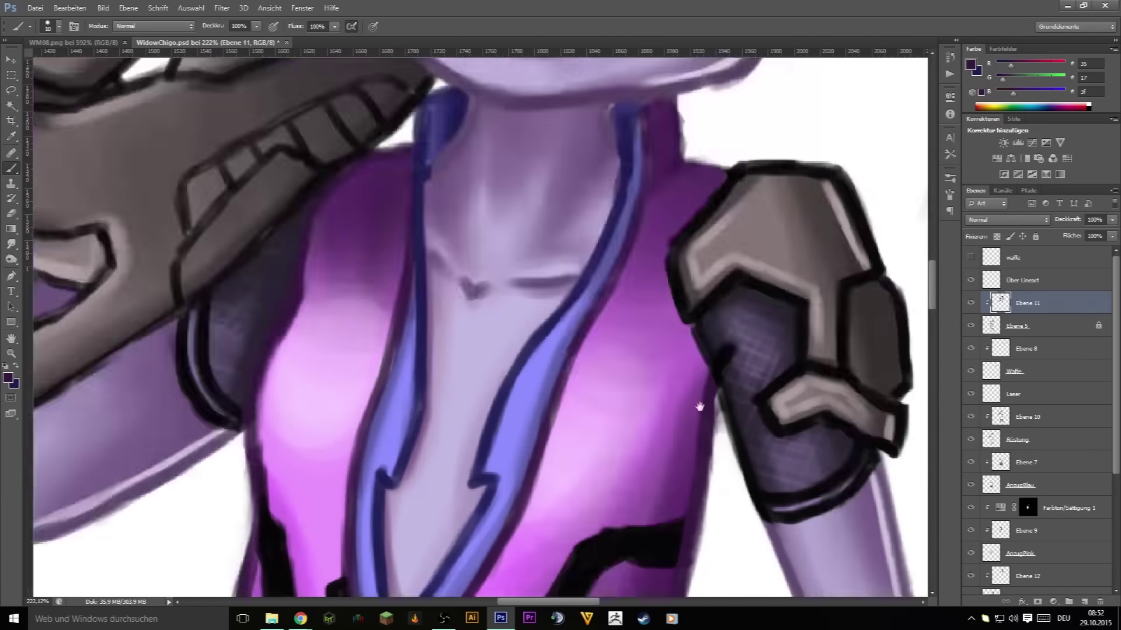
scroll(516, 368, "down", 8)
mouse_move(530, 482)
left_mouse_down()
mouse_move(515, 393)
mouse_move(551, 461)
left_mouse_up()
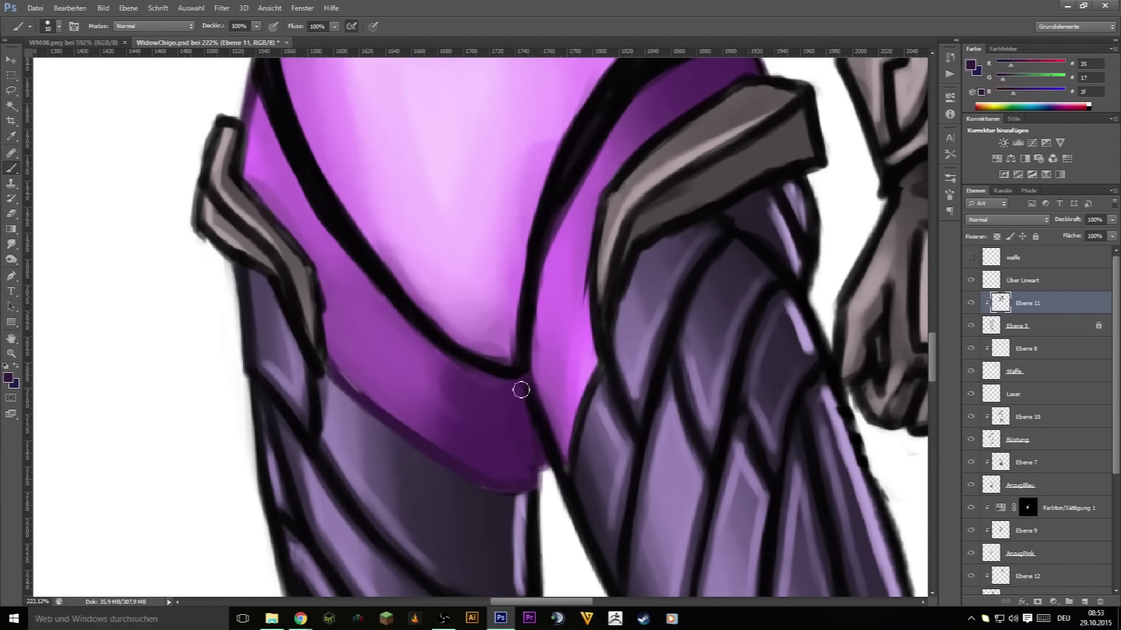
scroll(541, 394, "up", 3)
scroll(575, 310, "down", 2)
scroll(618, 220, "right", 3)
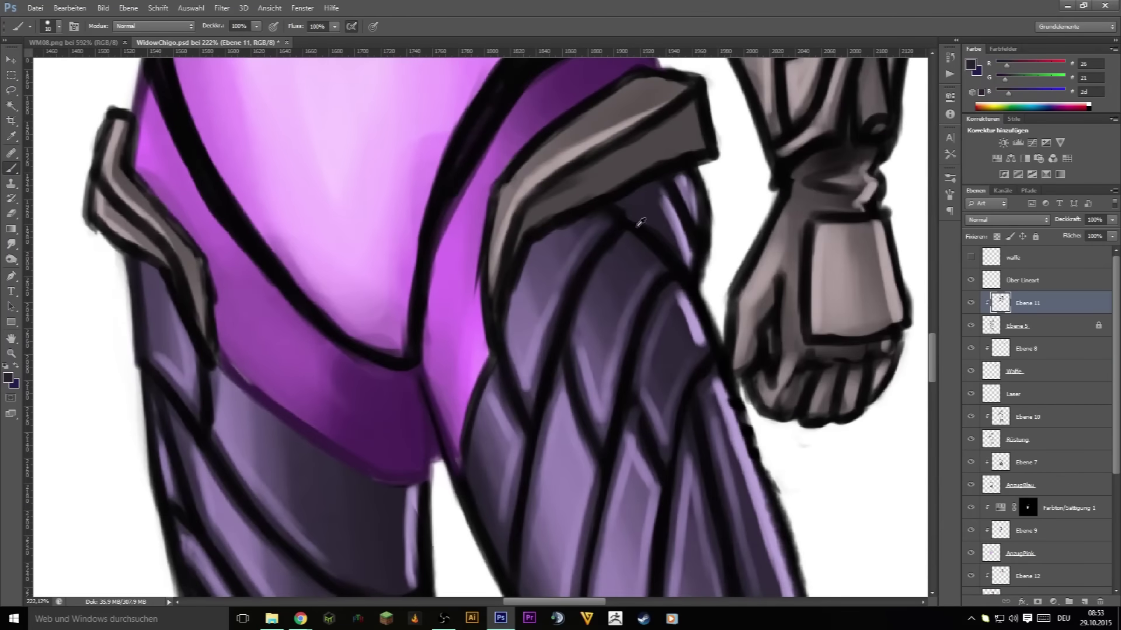
- Pick a darker shade for the thigh and navigate the view down to the thighs
left_click(8, 377)
left_click(863, 283)
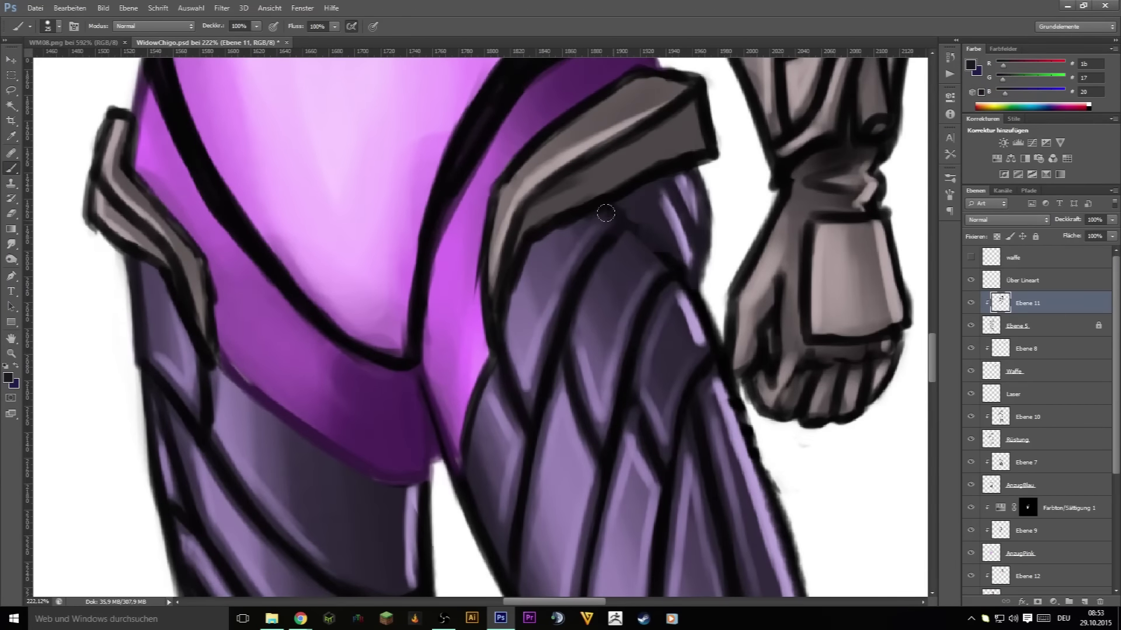
scroll(603, 215, "down", 4)
scroll(603, 216, "right", 3)
scroll(600, 270, "down", 5)
scroll(600, 270, "up", 5)
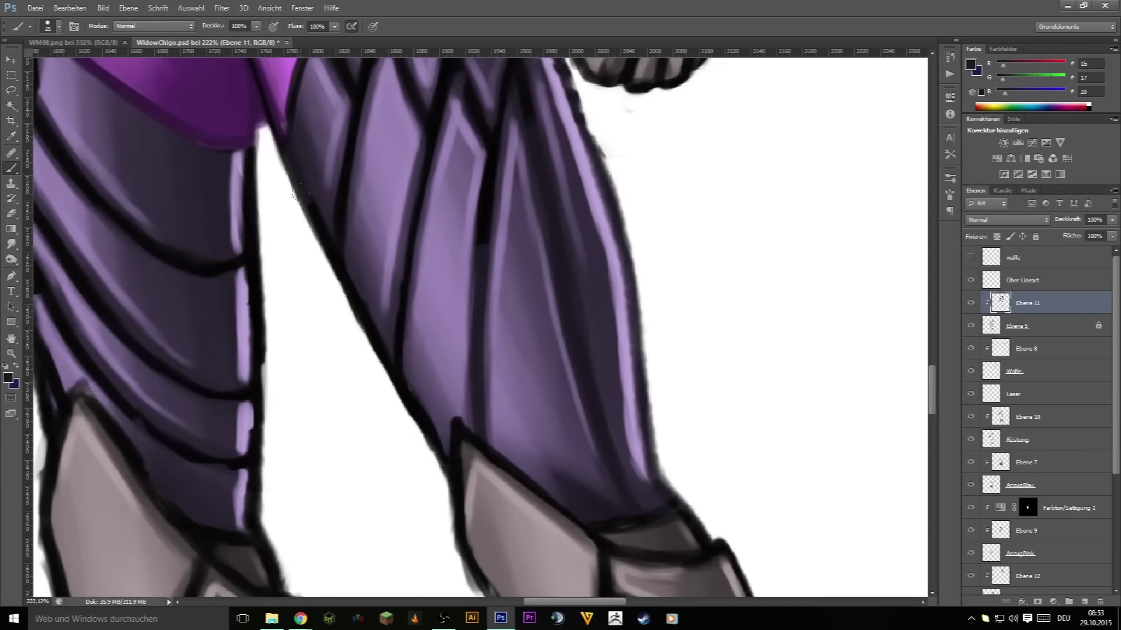
left_click_drag(601, 270, 594, 345)
scroll(594, 345, "up", 1)
scroll(594, 345, "left", 2)
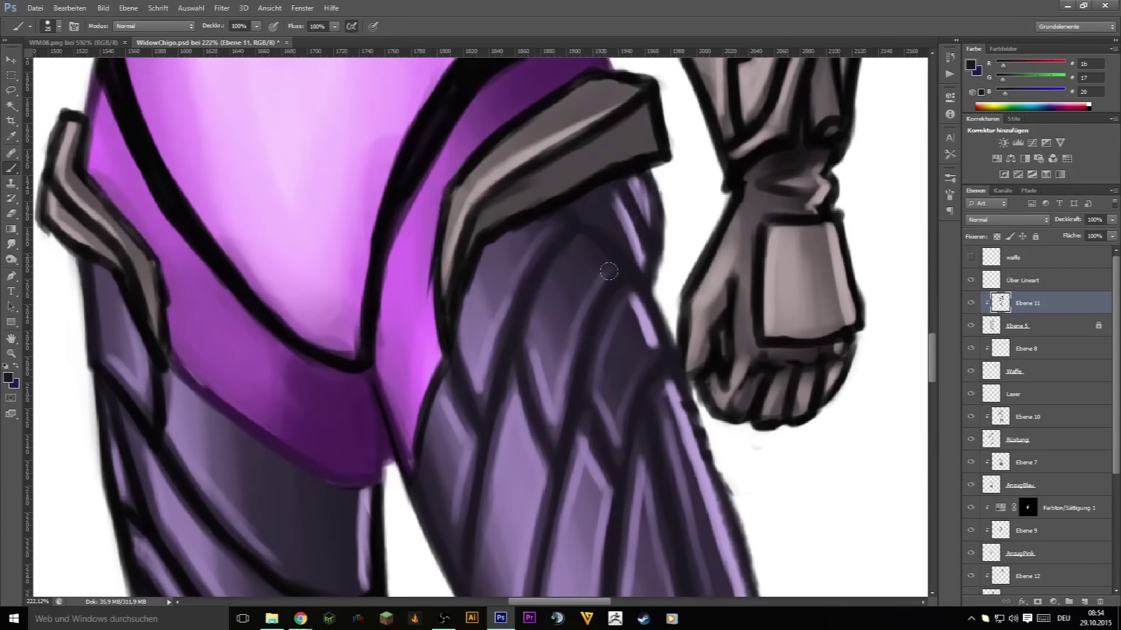
scroll(306, 189, "left", 3)
scroll(522, 267, "down", 3)
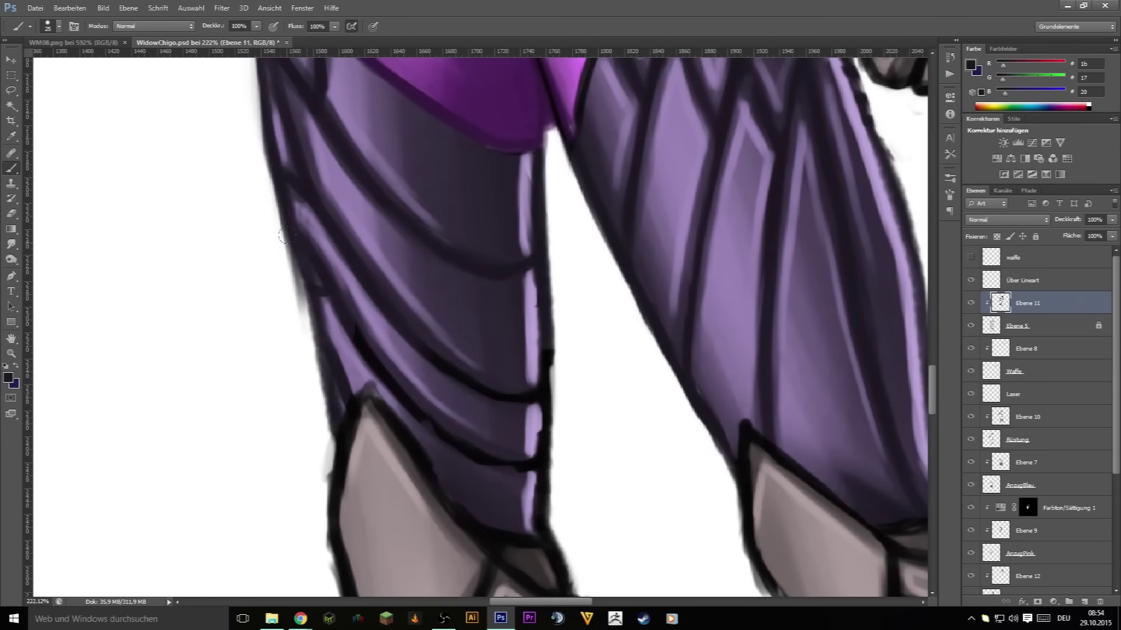
scroll(621, 375, "up", 5)
- Sample the dark blue-purple, then choose a dark grey for the leg armour
left_click(440, 374, "alt")
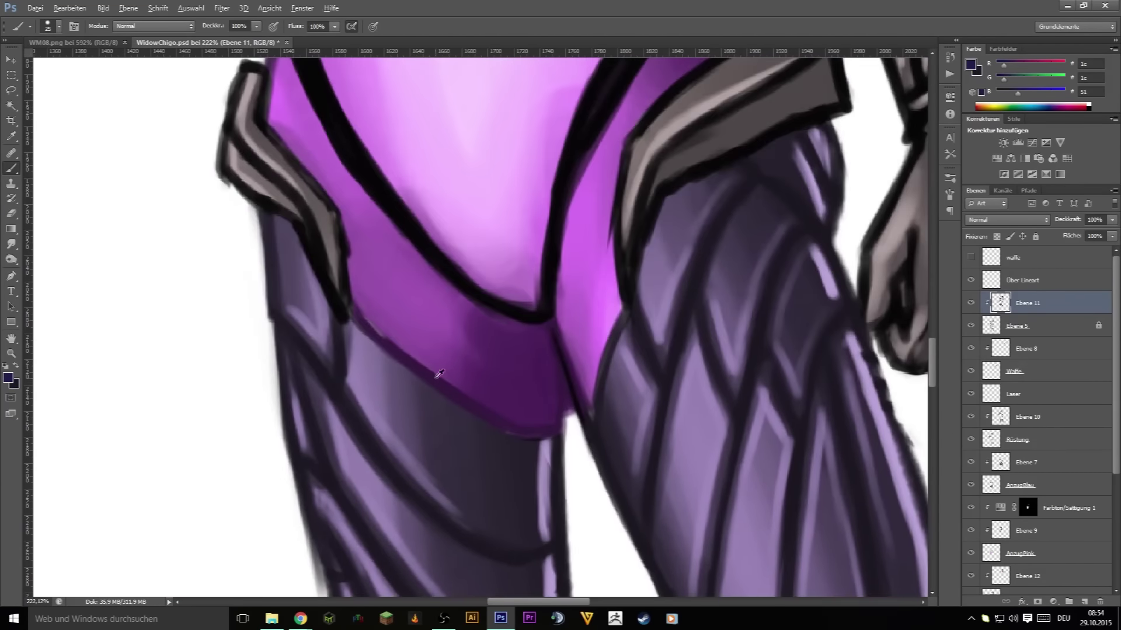
scroll(766, 443, "down", 5)
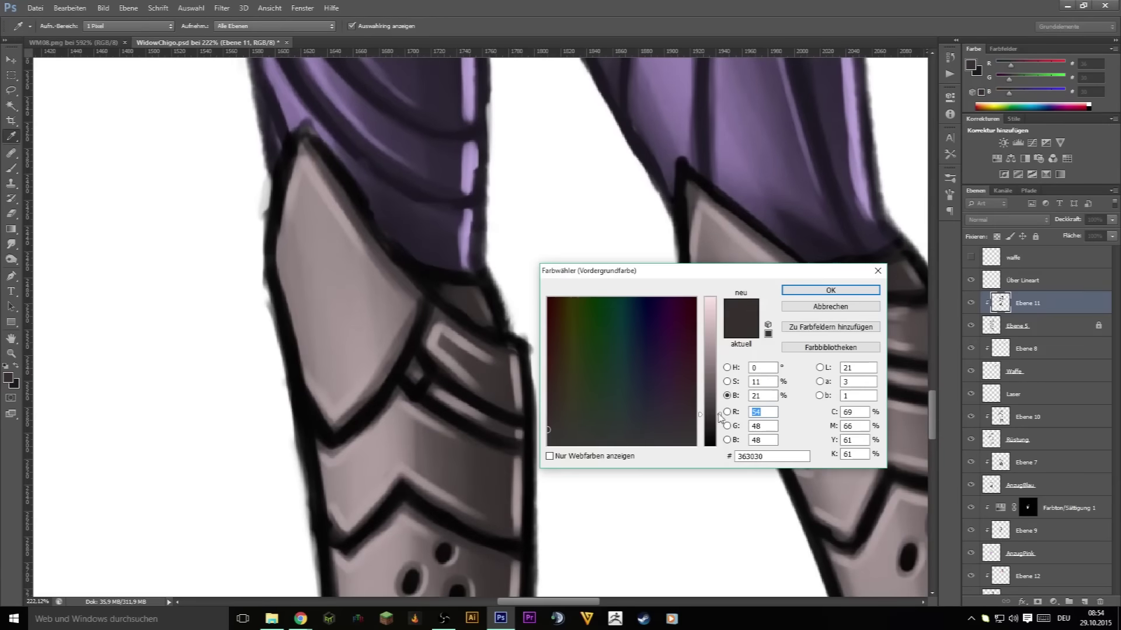
left_click(338, 168, "alt")
scroll(495, 329, "down", 4)
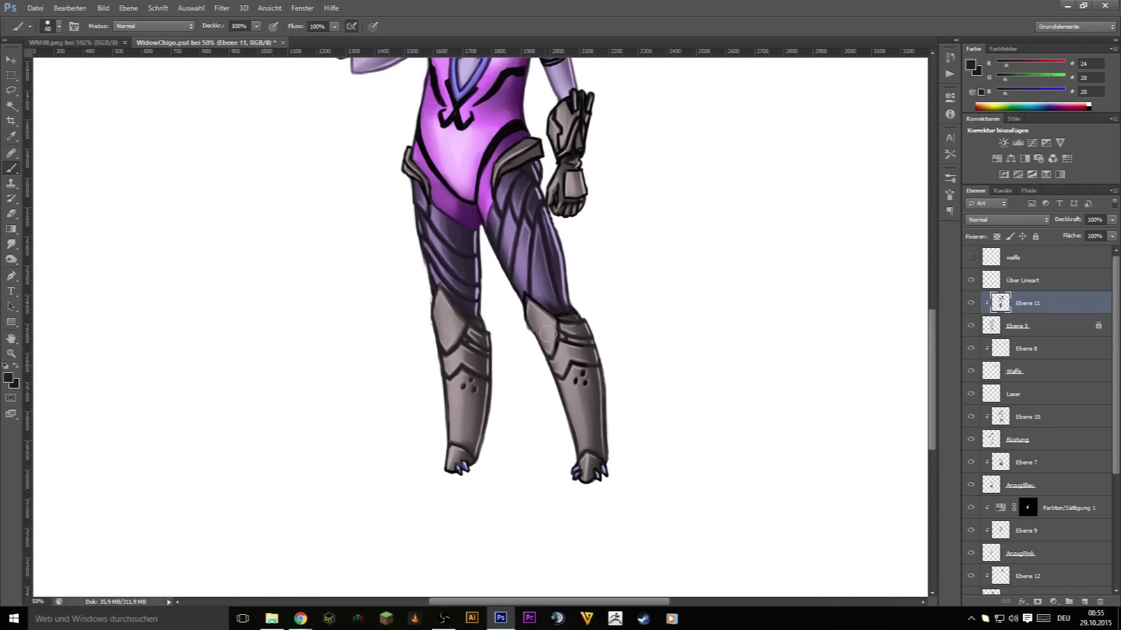
- Shade the left hip pad with several brush strokes
scroll(548, 334, "up", 4)
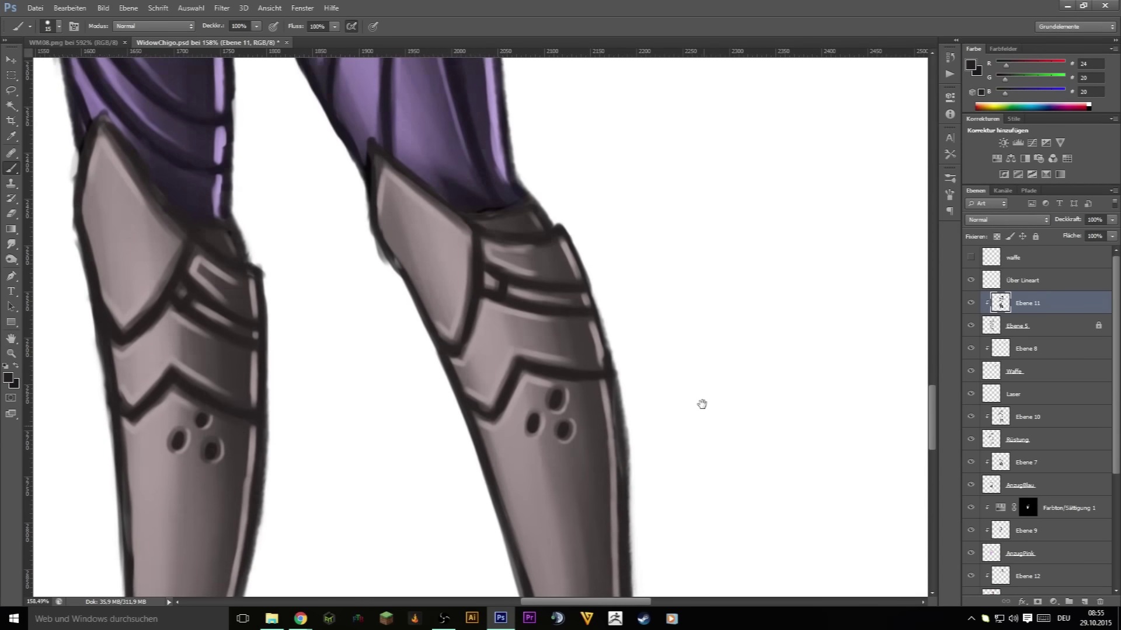
left_click_drag(702, 404, 716, 158)
scroll(137, 420, "up", 10)
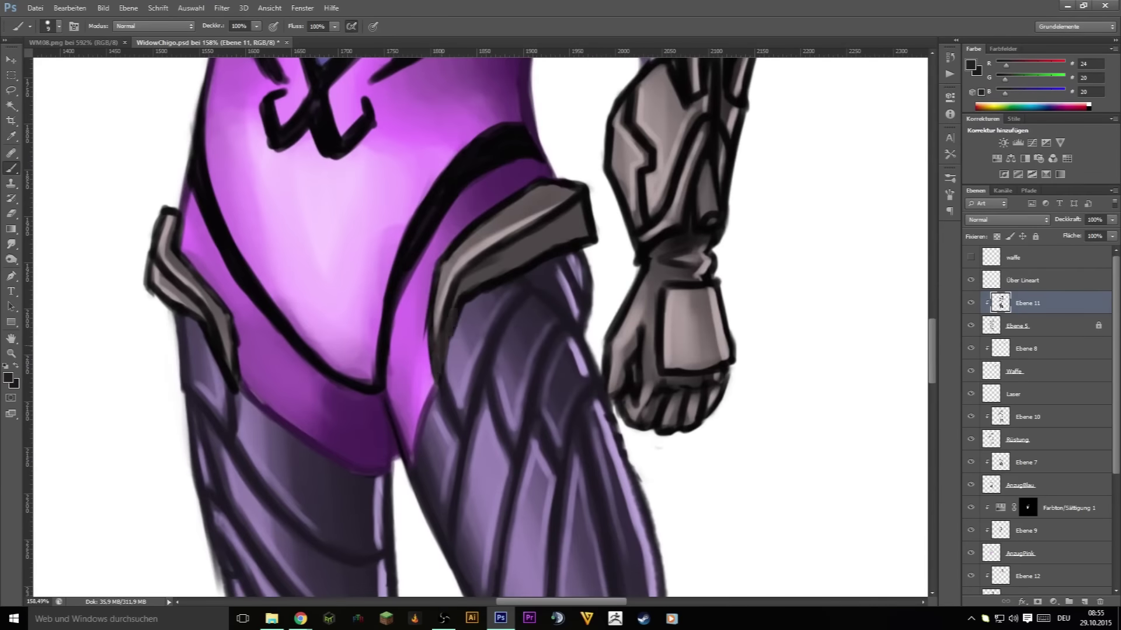
left_click_drag(167, 205, 233, 345)
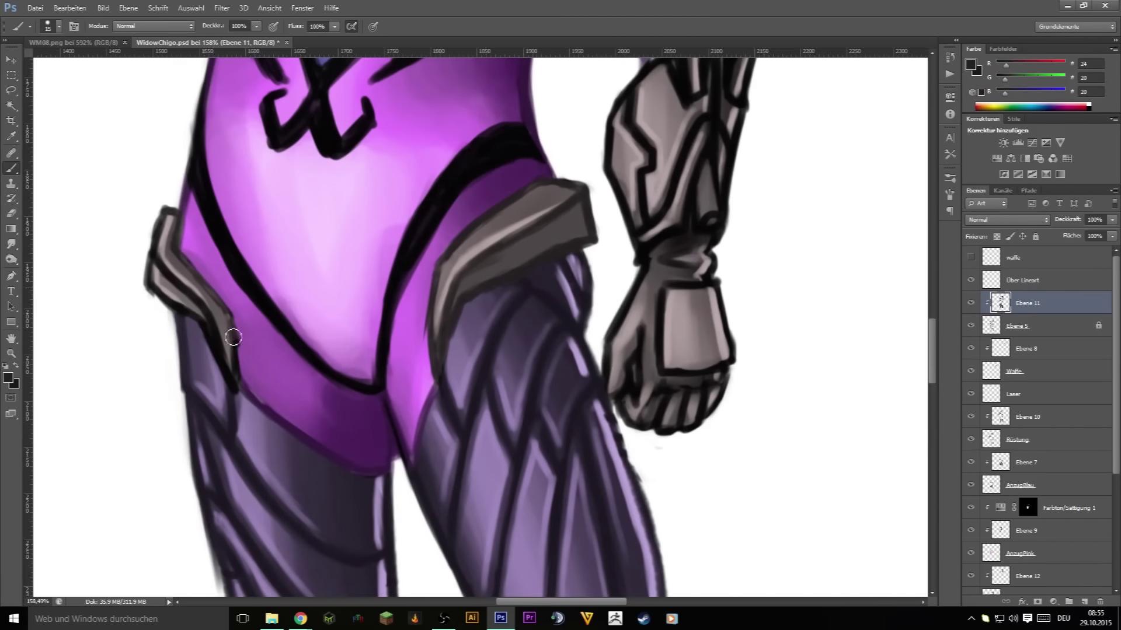
left_click_drag(149, 225, 222, 362)
left_click_drag(176, 281, 228, 380)
key("bracketright")
key("bracketright")
key("bracketright")
left_click_drag(686, 37, 635, 100)
- Resize the brush while moving the view up to the face, visor and rifle
key("bracketright")
key("bracketright")
key("bracketright")
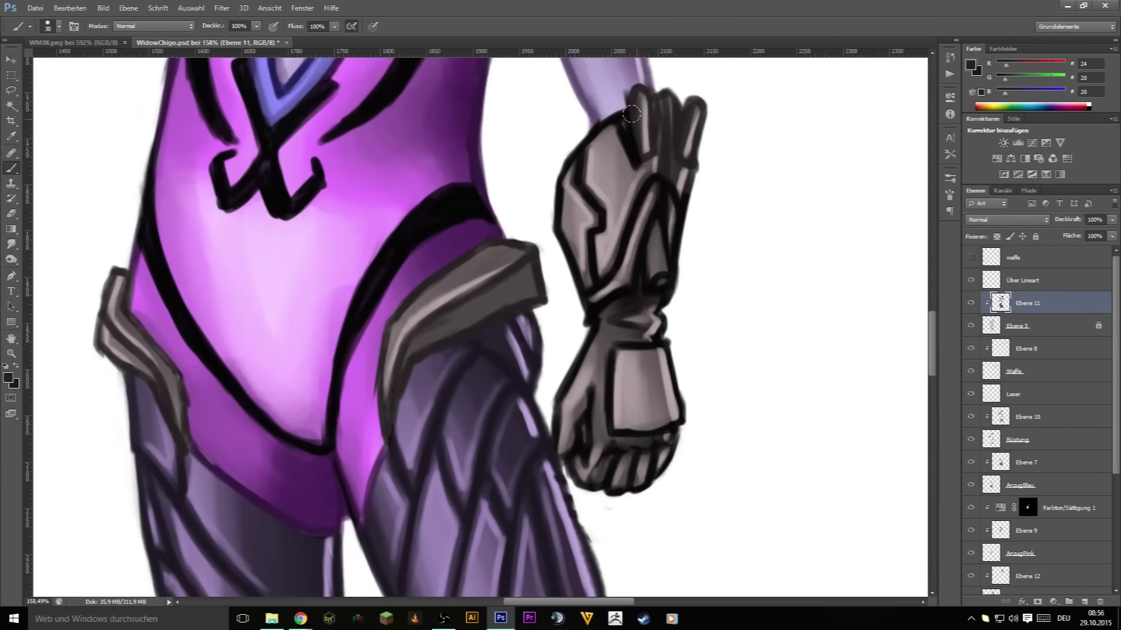
left_click_drag(569, 87, 616, 554)
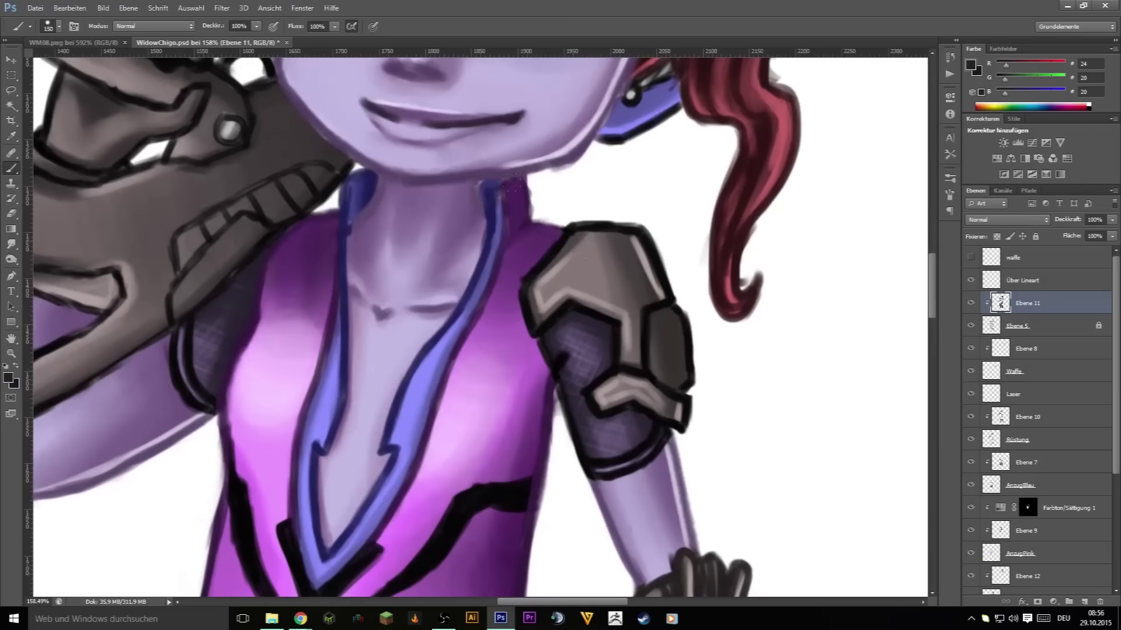
key("bracketleft")
key("bracketleft")
key("bracketleft")
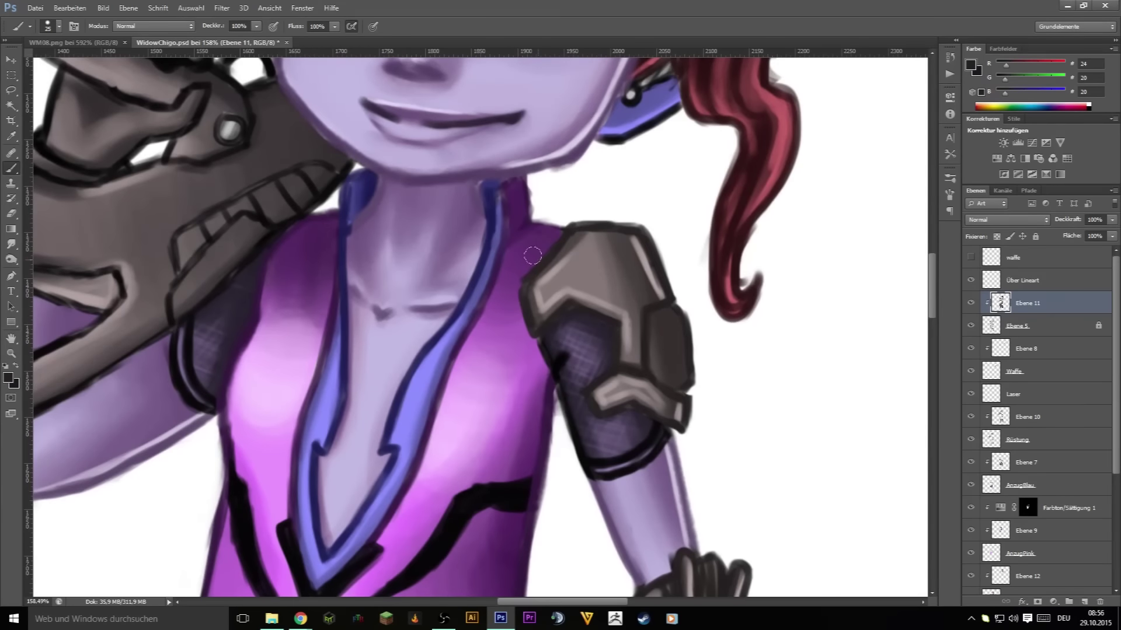
left_click_drag(346, 169, 626, 356)
key("bracketleft")
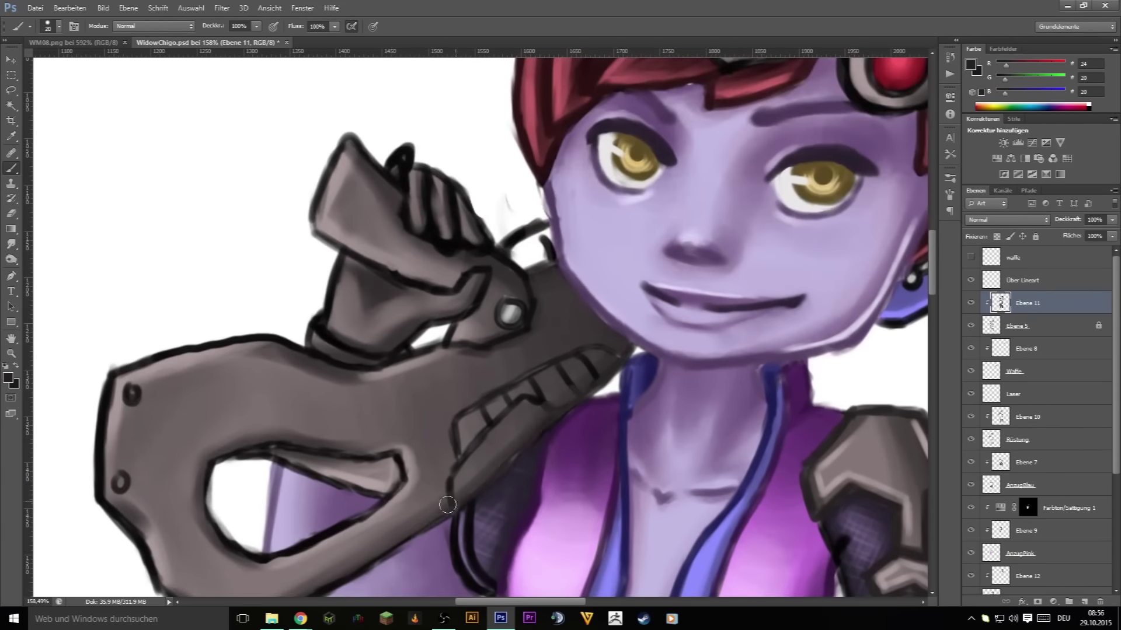
left_click_drag(446, 500, 492, 360)
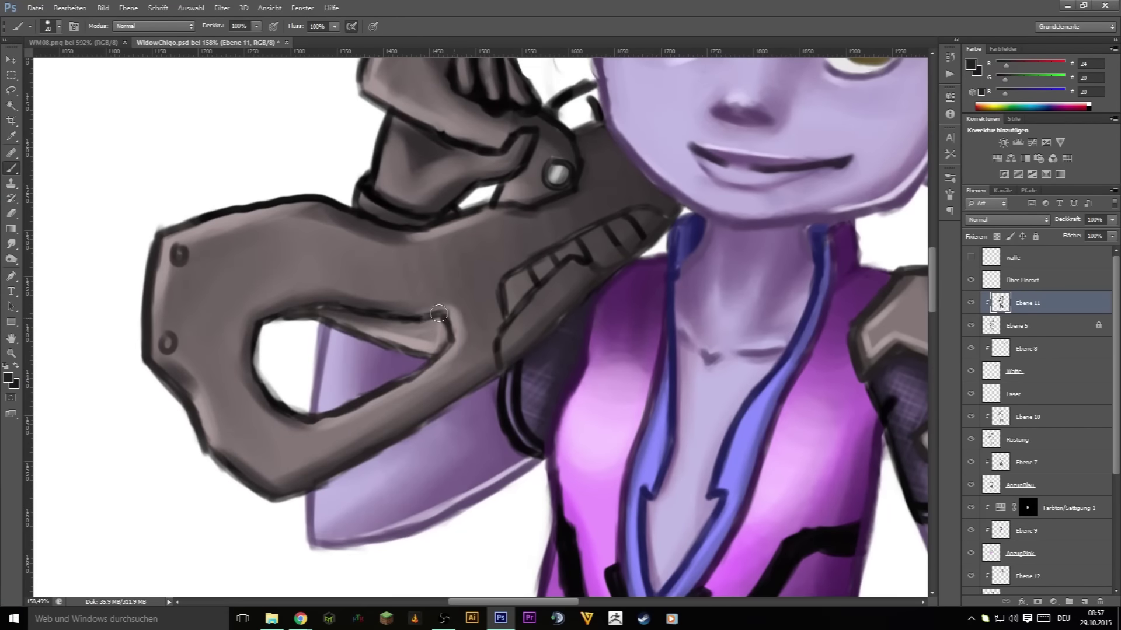
key("bracketright")
key("bracketright")
key("bracketright")
left_click_drag(540, 263, 544, 432)
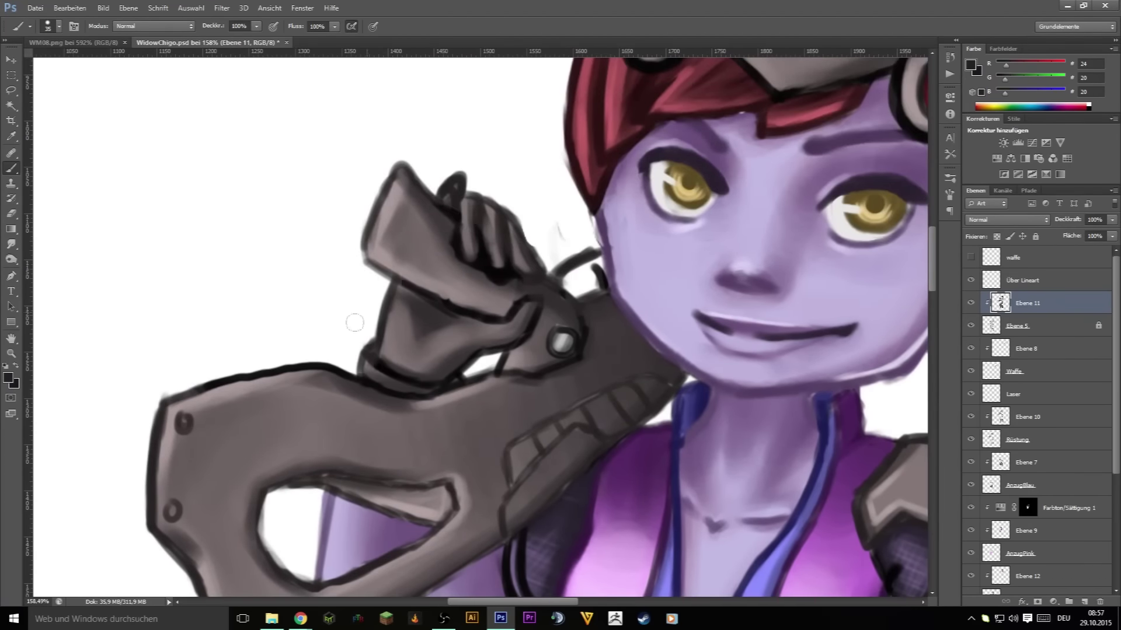
left_click_drag(526, 343, 117, 198)
key("bracketleft")
key("bracketleft")
key("bracketleft")
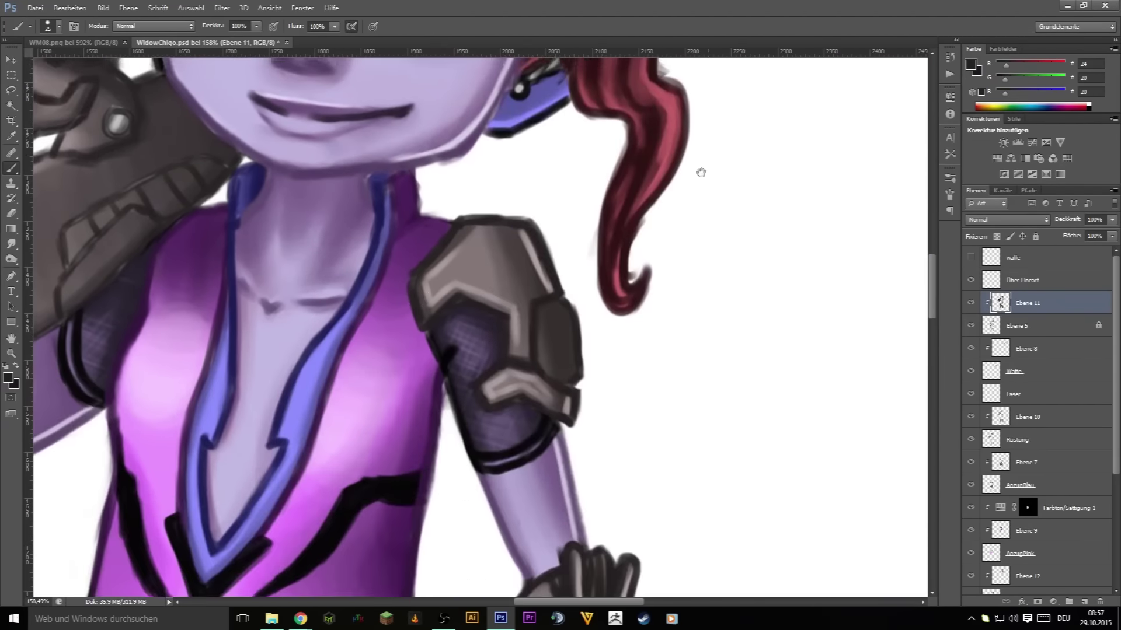
left_click_drag(699, 170, 724, 345)
- Repaint the rifle barrel rings and end cap in lighter grey, then pick dark grey for shading
left_click(515, 308, "alt")
left_click_drag(761, 203, 557, 326)
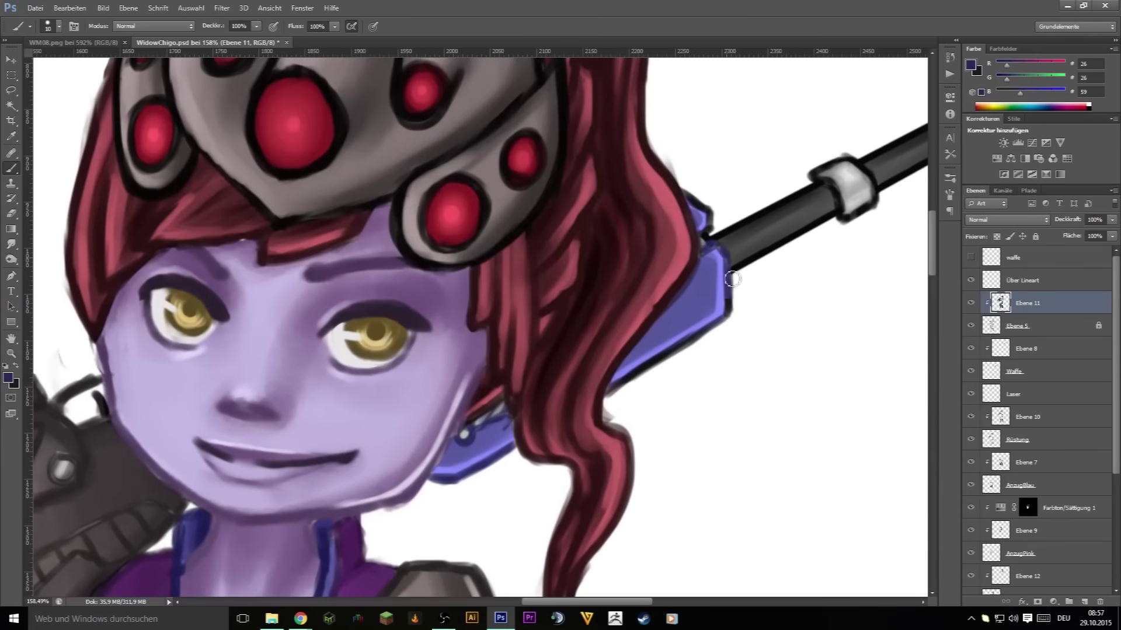
left_click(557, 326, "alt")
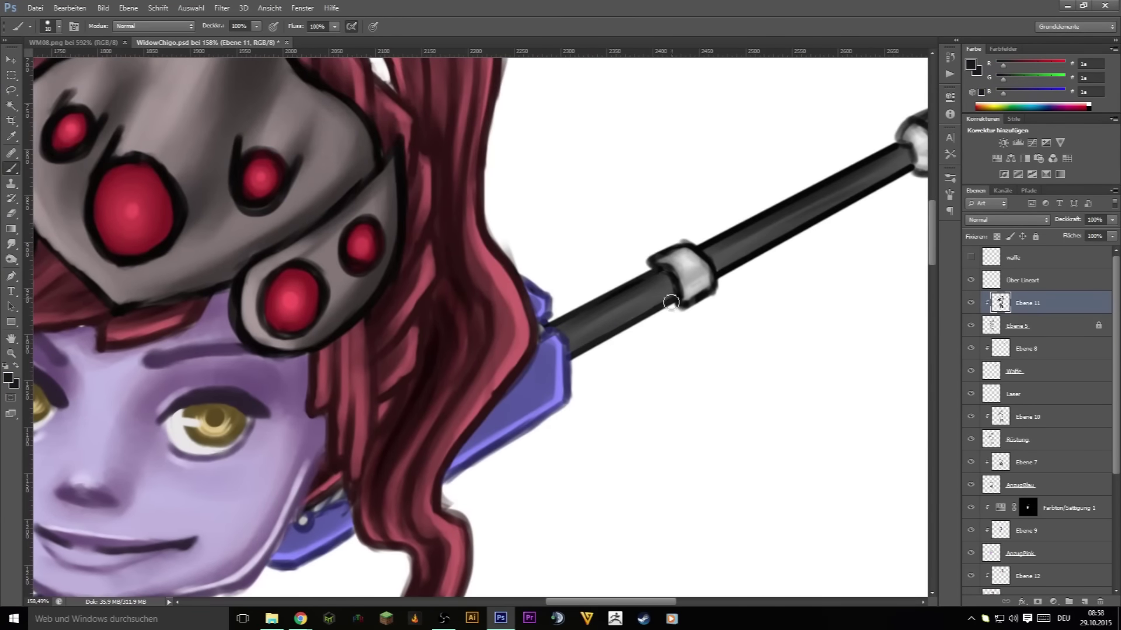
left_click(704, 265, "alt")
left_click_drag(660, 260, 680, 301)
left_click_drag(698, 251, 709, 301)
left_click_drag(681, 317, 508, 410)
mouse_move(737, 233)
left_mouse_down()
mouse_move(758, 266)
mouse_move(562, 369)
left_mouse_up()
left_click(600, 306, "alt")
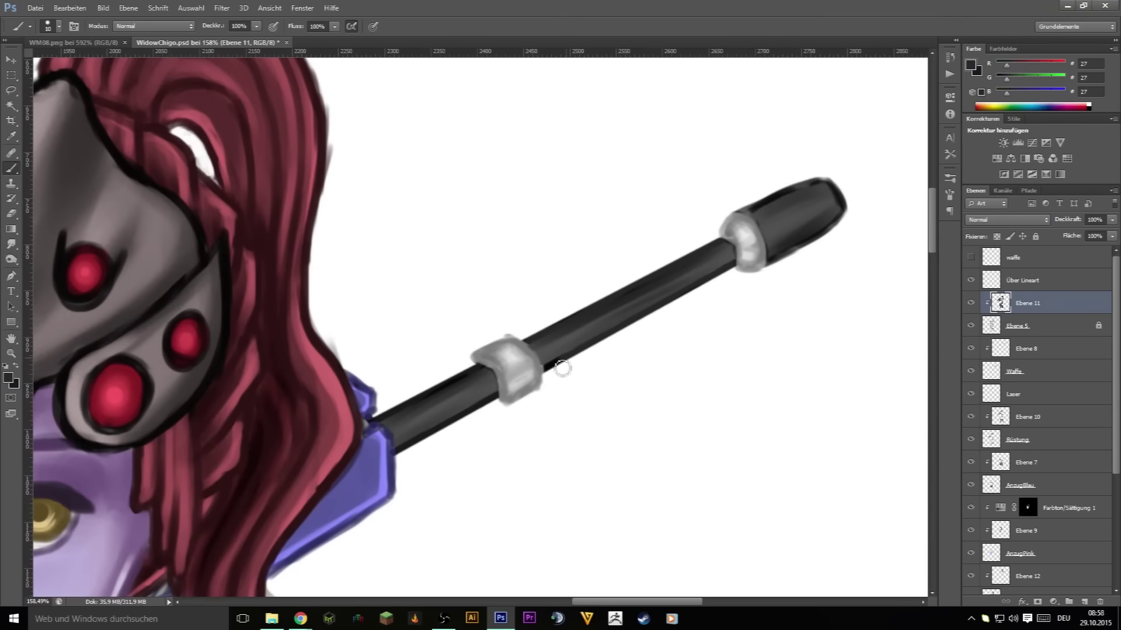
key("ctrl+0")
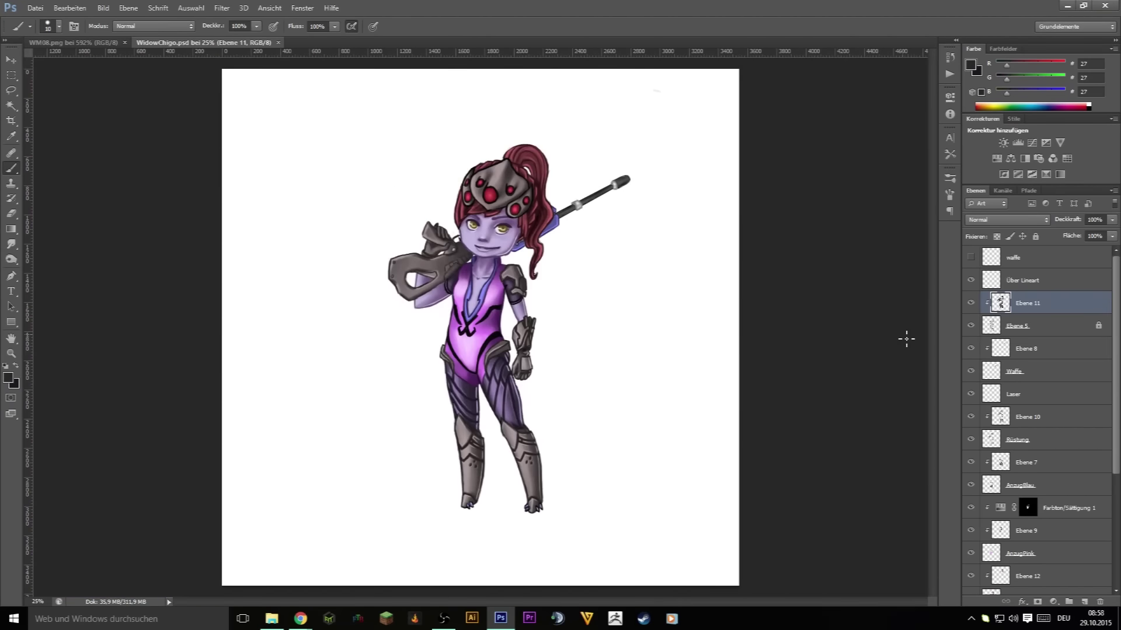
- Paint first highlights on the claws at both boot tips
scroll(521, 284, "up", 5)
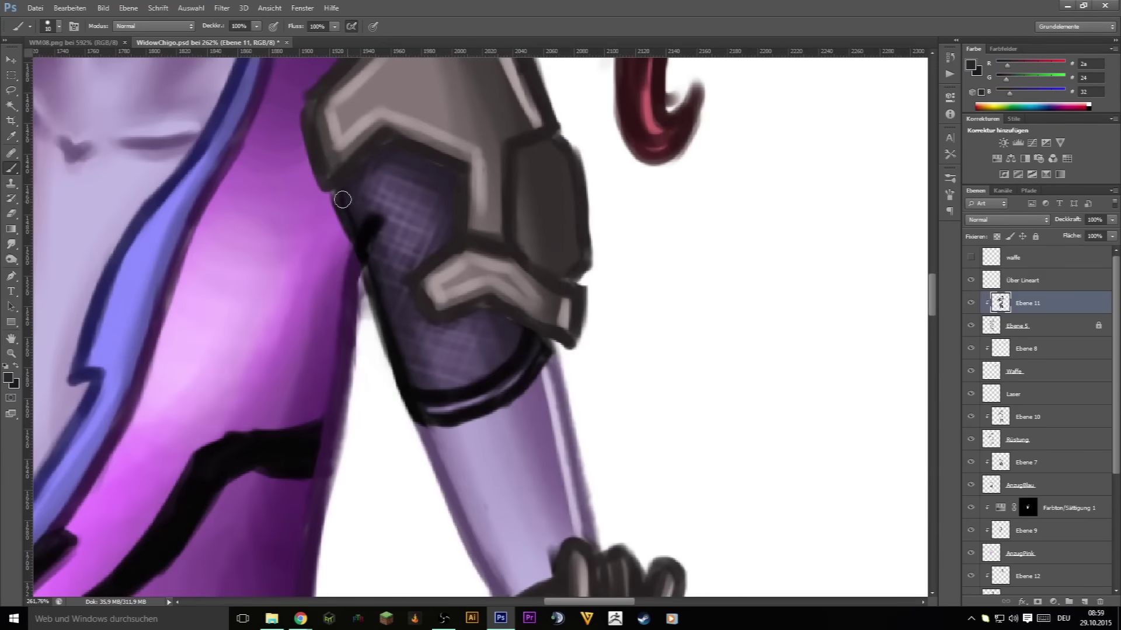
left_click(424, 421, "alt")
scroll(415, 426, "up", 3)
scroll(408, 409, "left", 10)
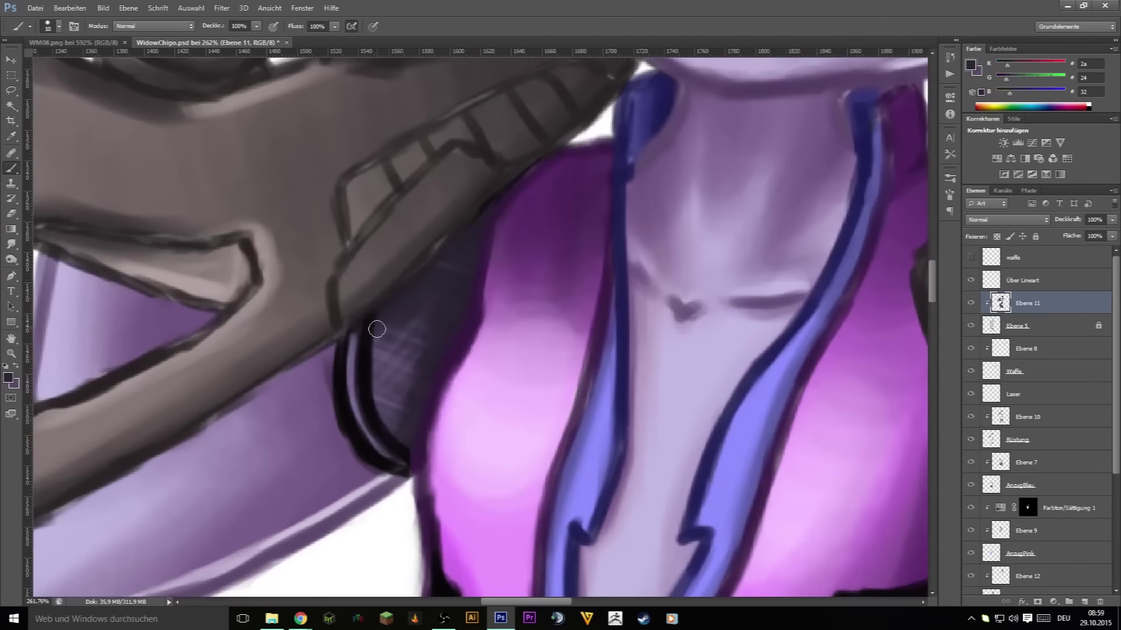
scroll(596, 432, "down", 4)
scroll(596, 432, "down", 3)
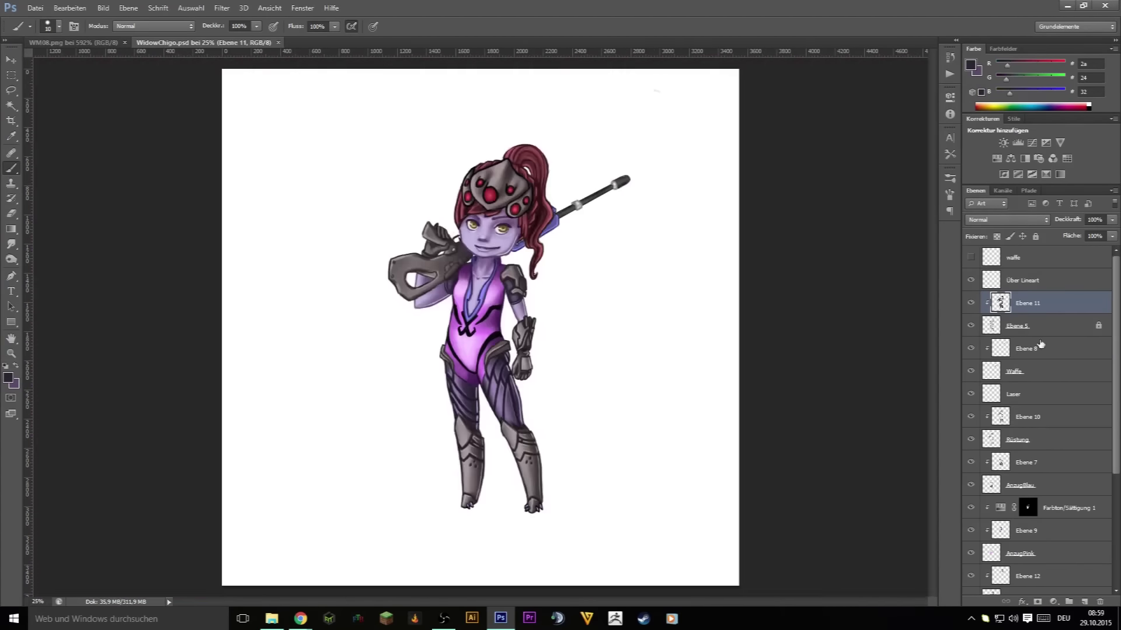
scroll(459, 304, "up", 5)
scroll(593, 370, "down", 10)
key("ctrl+r")
left_click_drag(642, 356, 654, 397)
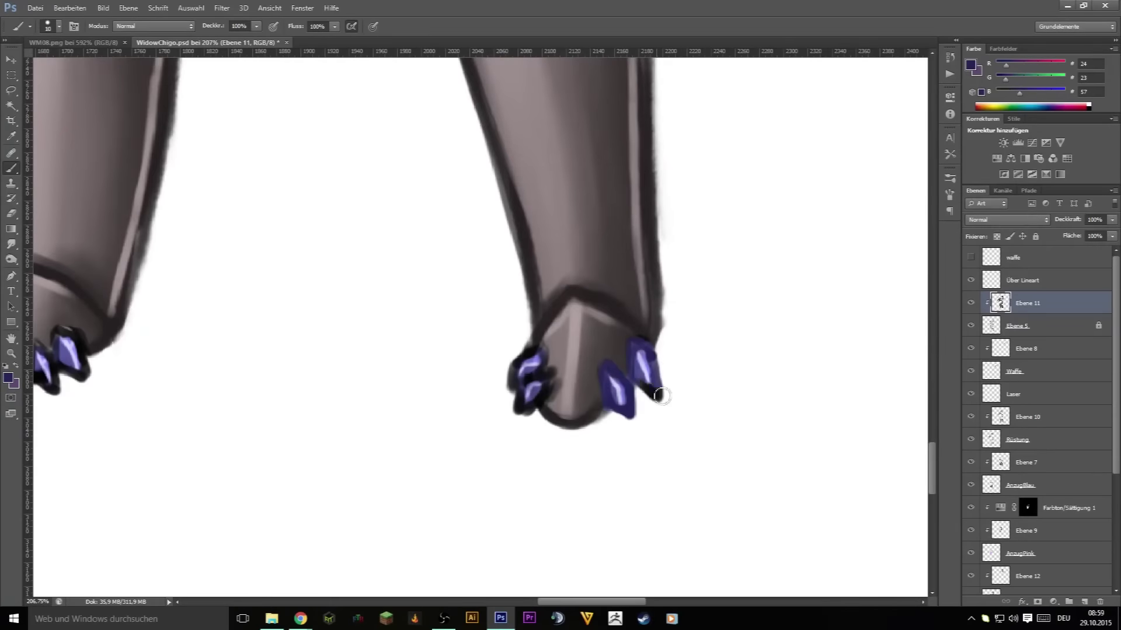
left_click_drag(537, 350, 547, 397)
scroll(547, 397, "left", 10)
mouse_move(376, 382)
left_mouse_down()
mouse_move(388, 420)
mouse_move(362, 438)
mouse_move(383, 386)
mouse_move(397, 415)
mouse_move(362, 418)
left_mouse_up()
- Add finer pale violet highlights to the claws with a smaller brush
key("alt+bracketright")
left_click(358, 425, "alt")
left_click(382, 397, "alt")
scroll(794, 400, "right", 5)
left_click_drag(701, 382, 717, 418)
left_click_drag(732, 373, 738, 365)
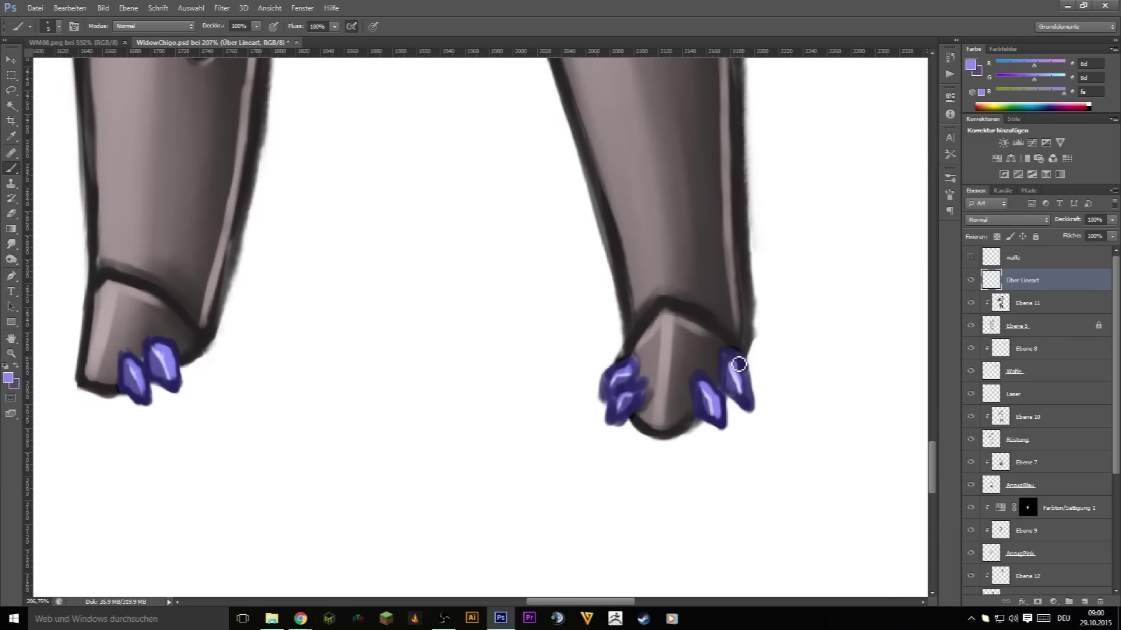
- Darken the dark grey outlines along the right and left boots' edges
key("x")
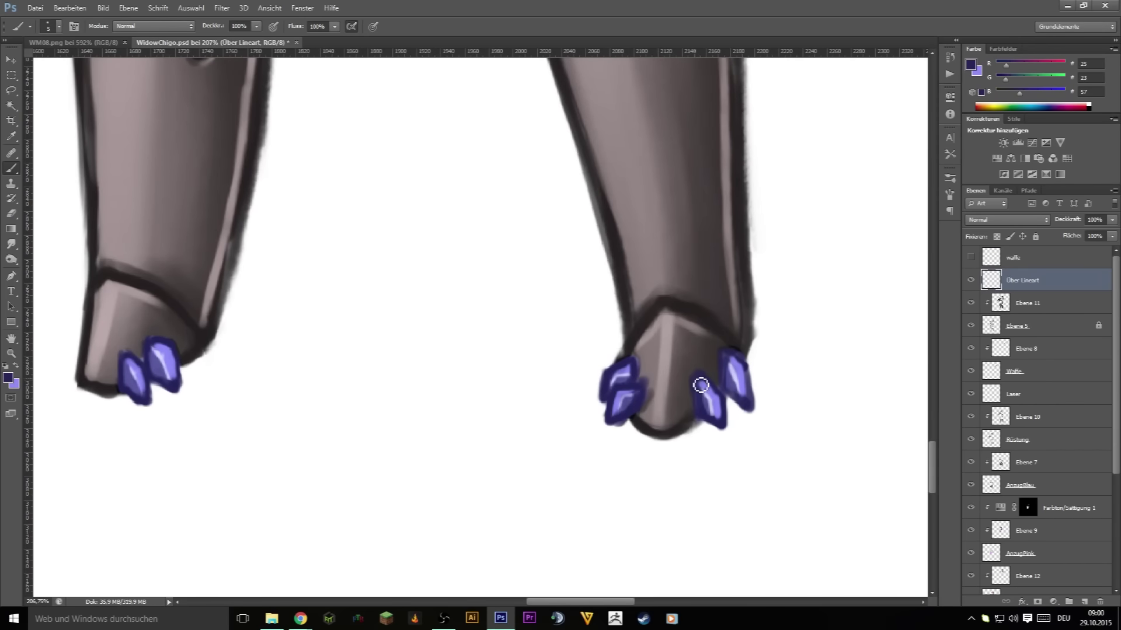
left_click(734, 379, "alt")
scroll(624, 409, "up", 5)
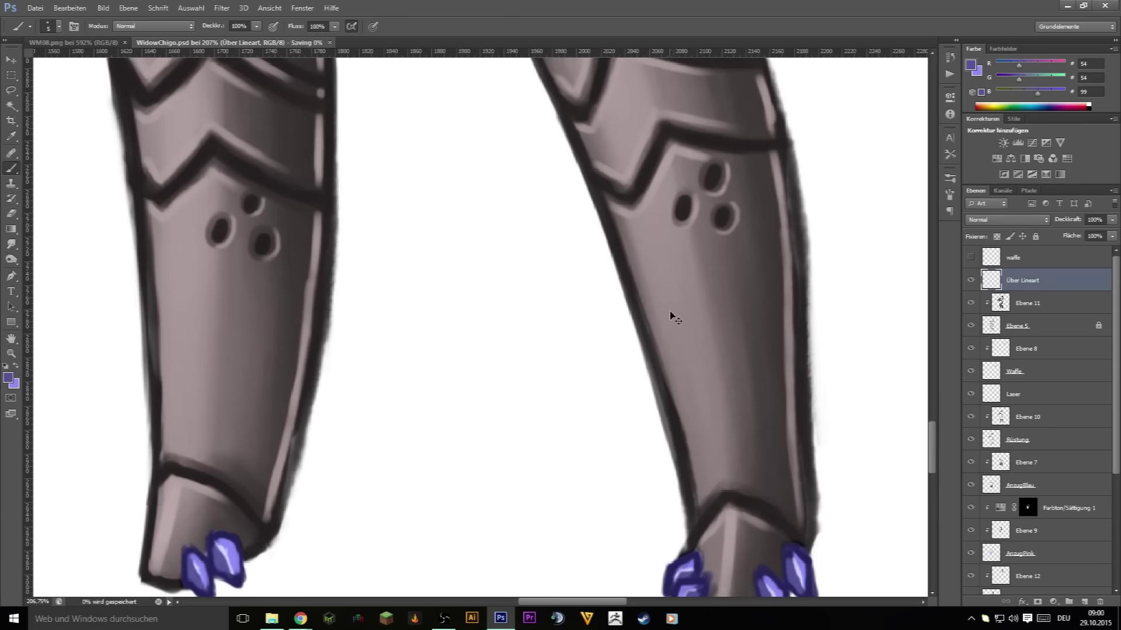
left_click(793, 187, "alt")
left_click_drag(792, 134, 797, 275)
left_click_drag(808, 414, 815, 549)
left_click_drag(281, 495, 273, 528)
scroll(281, 495, "left", 5)
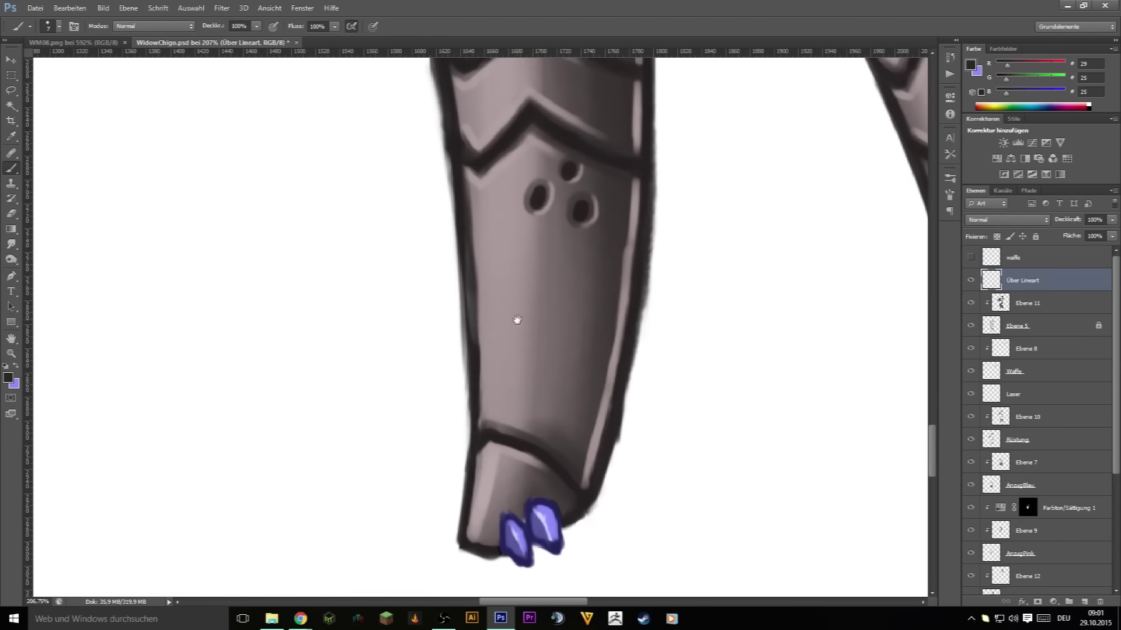
scroll(514, 320, "up", 6)
- Look for the layer holding the boot shading, then return to Ebene 5
left_click(386, 289, "ctrl")
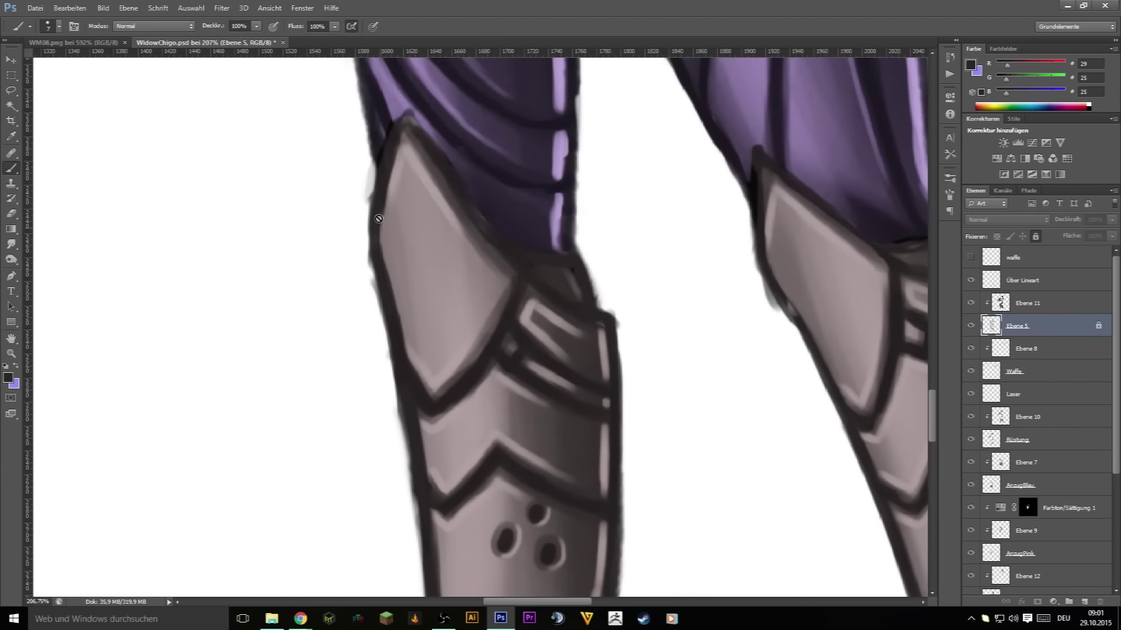
scroll(409, 192, "down", 5)
scroll(657, 271, "down", 4)
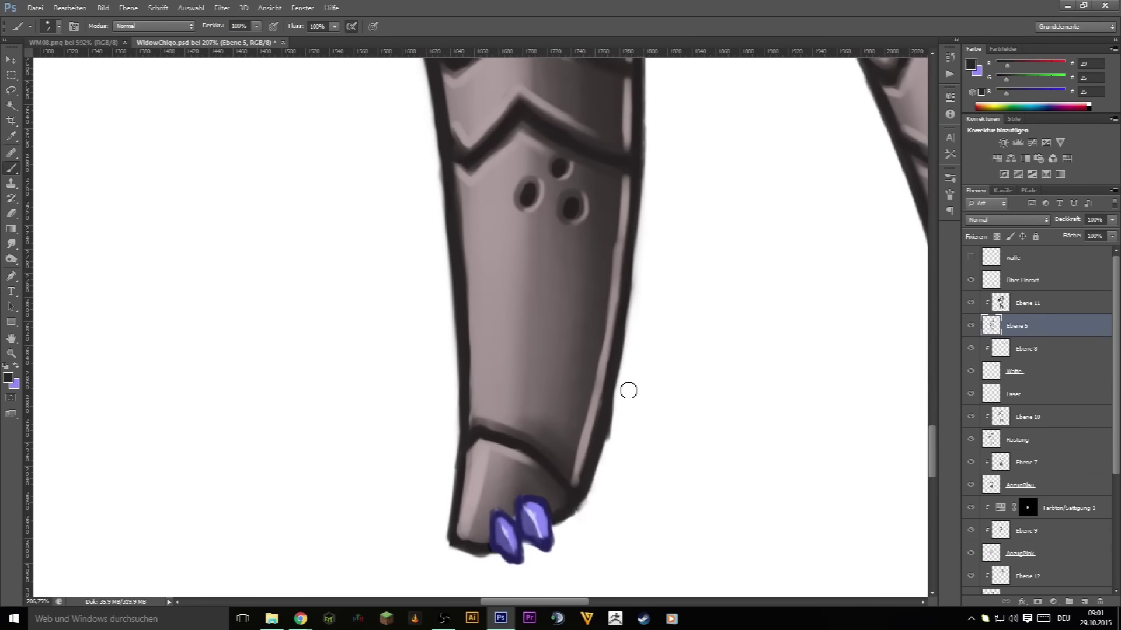
left_click(1014, 435)
left_click(607, 432, "ctrl")
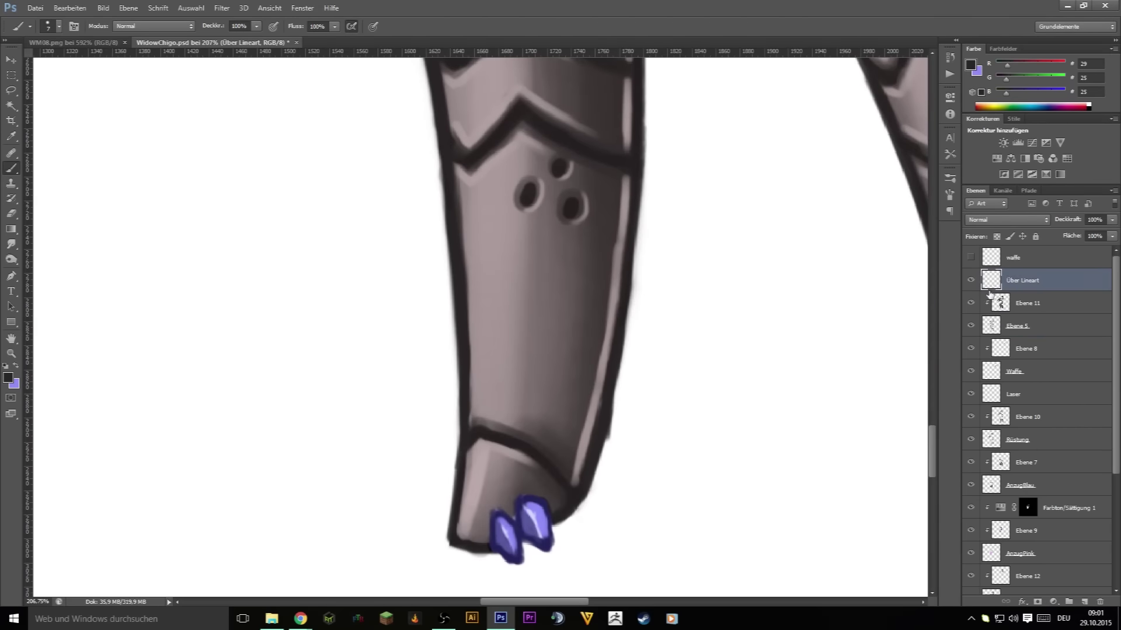
scroll(607, 432, "up", 10)
scroll(607, 432, "left", 3)
left_click(984, 319)
scroll(481, 365, "up", 3)
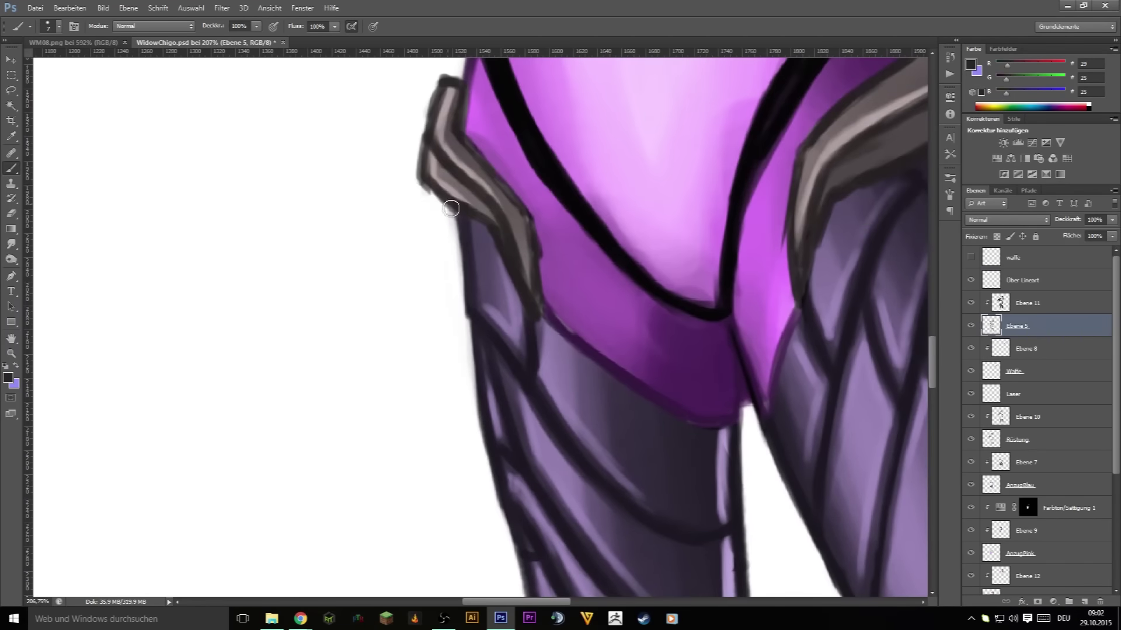
scroll(509, 364, "up", 3)
scroll(510, 363, "up", 1)
scroll(466, 260, "up", 4)
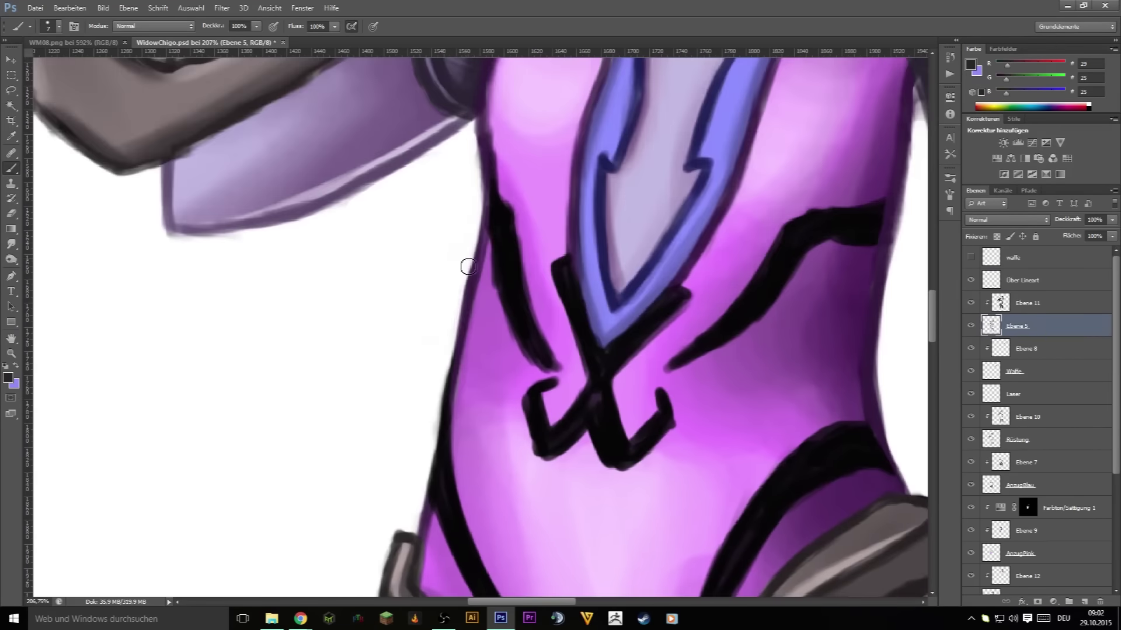
scroll(424, 366, "up", 4)
scroll(425, 366, "left", 2)
scroll(490, 308, "up", 3)
scroll(490, 308, "left", 2)
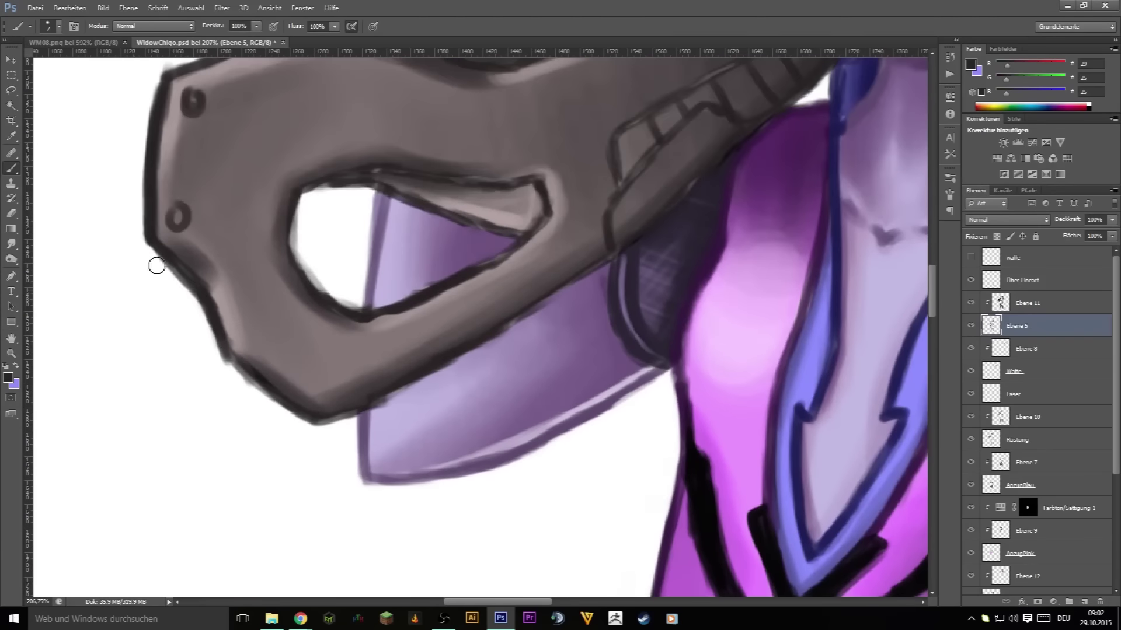
scroll(346, 197, "up", 3)
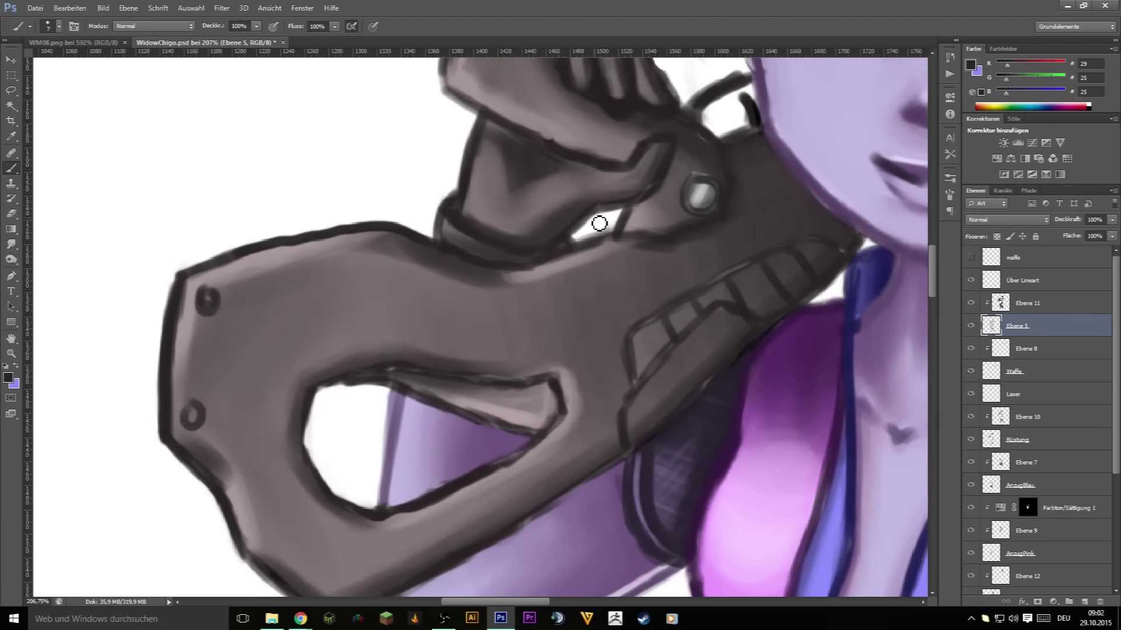
scroll(730, 198, "up", 3)
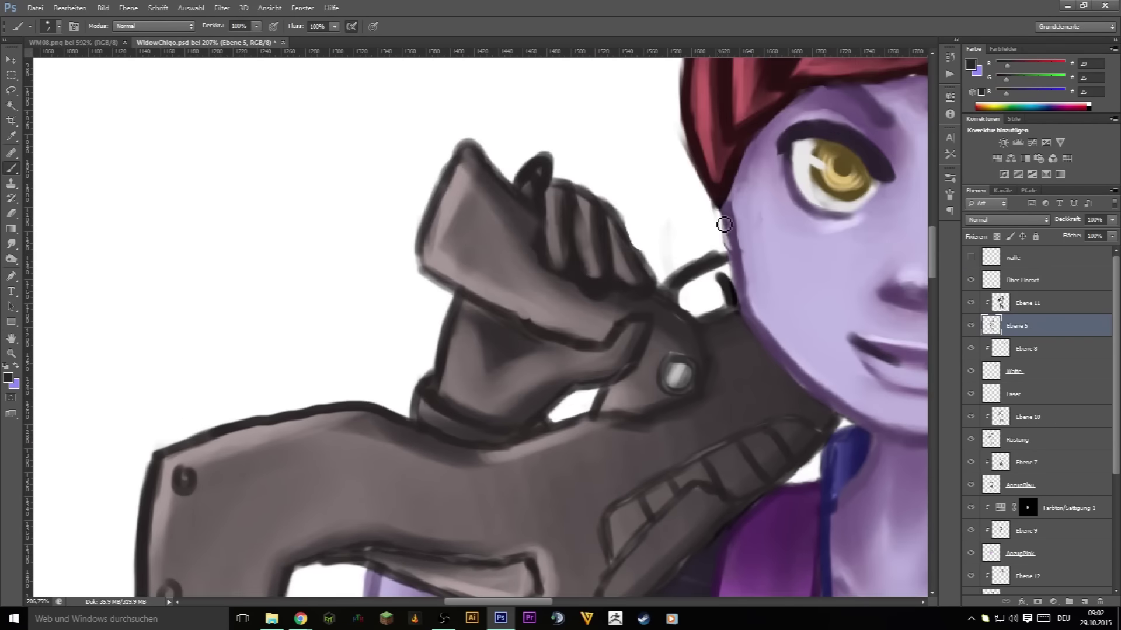
scroll(535, 408, "right", 3)
scroll(535, 408, "up", 3)
scroll(317, 333, "up", 3)
scroll(327, 391, "up", 3)
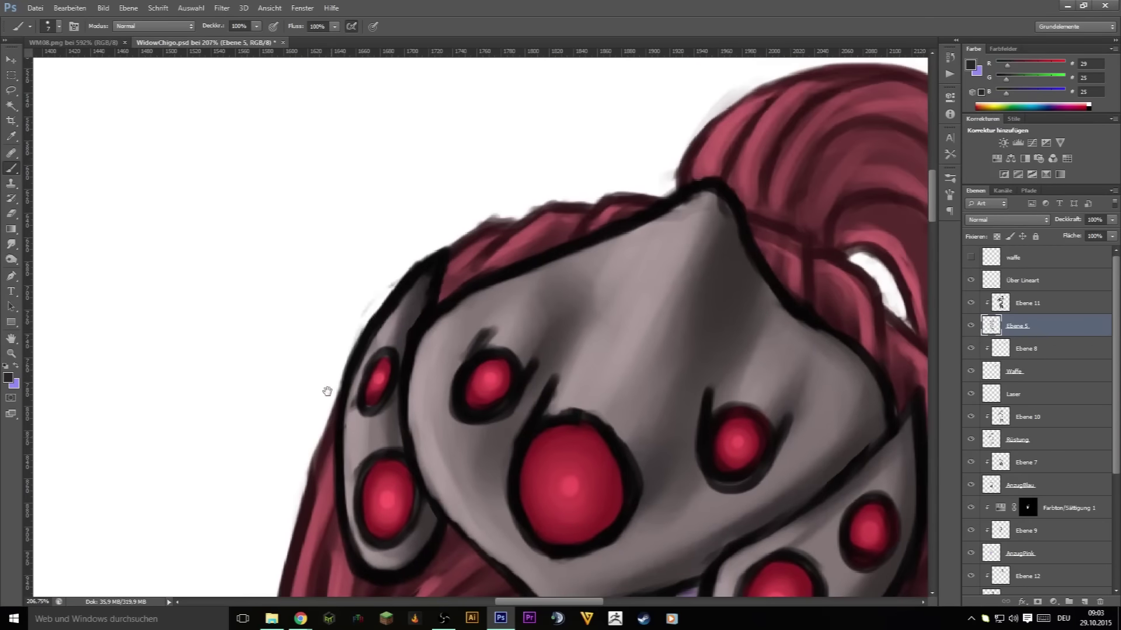
scroll(541, 203, "up", 2)
scroll(594, 368, "right", 5)
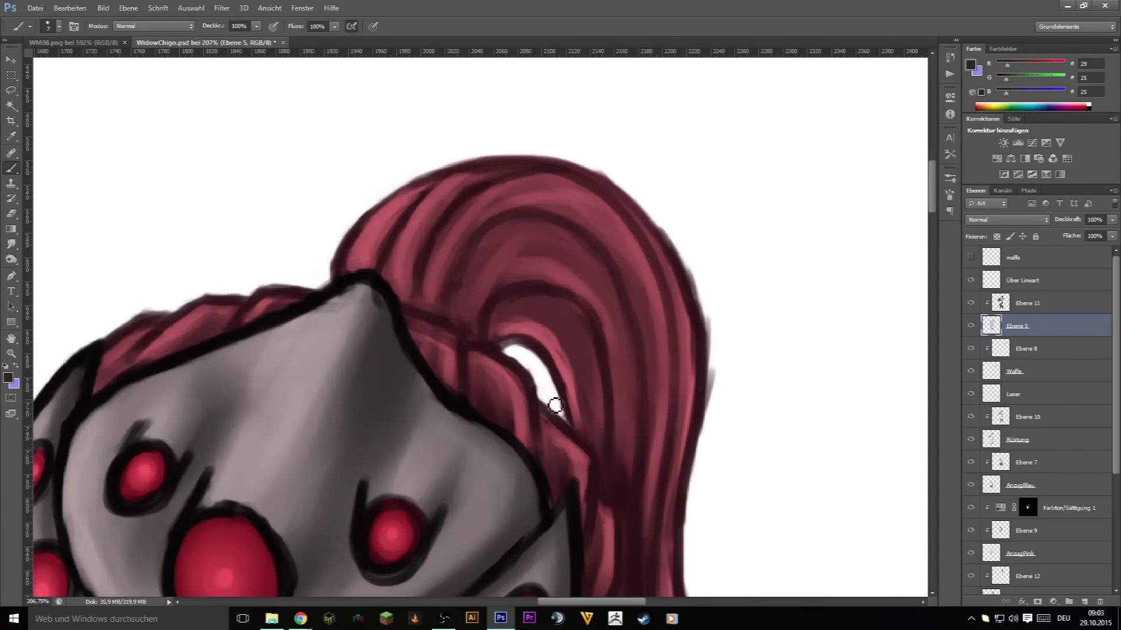
scroll(706, 304, "down", 5)
scroll(791, 402, "up", 3)
scroll(520, 448, "down", 4)
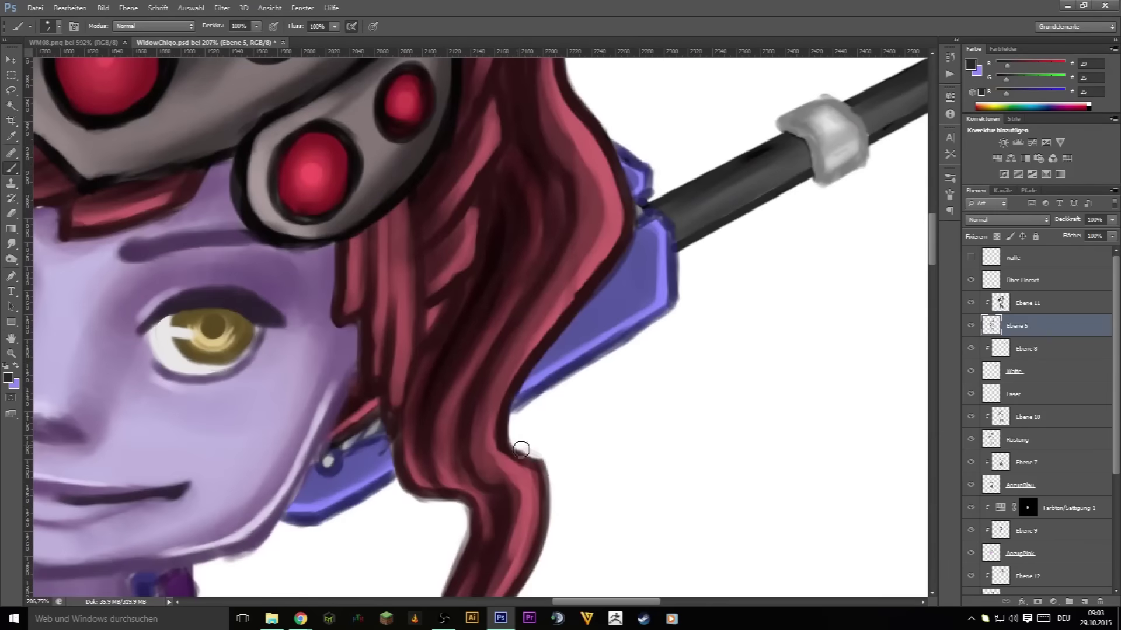
scroll(378, 319, "down", 4)
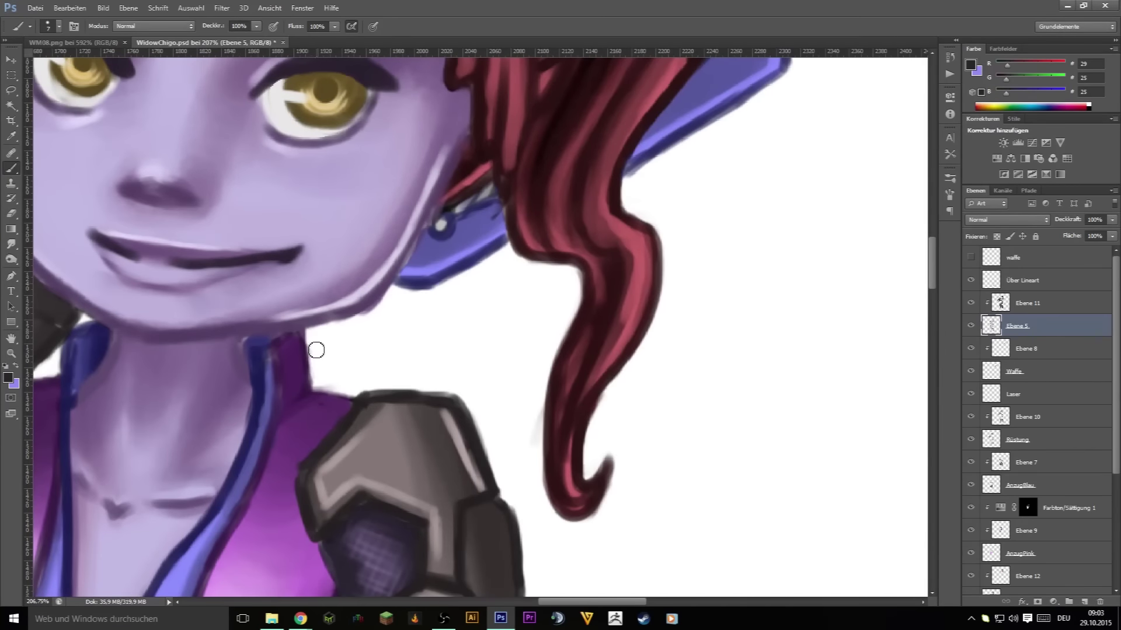
scroll(316, 351, "down", 4)
scroll(518, 450, "down", 3)
scroll(517, 450, "left", 2)
scroll(677, 390, "down", 4)
scroll(677, 390, "left", 1)
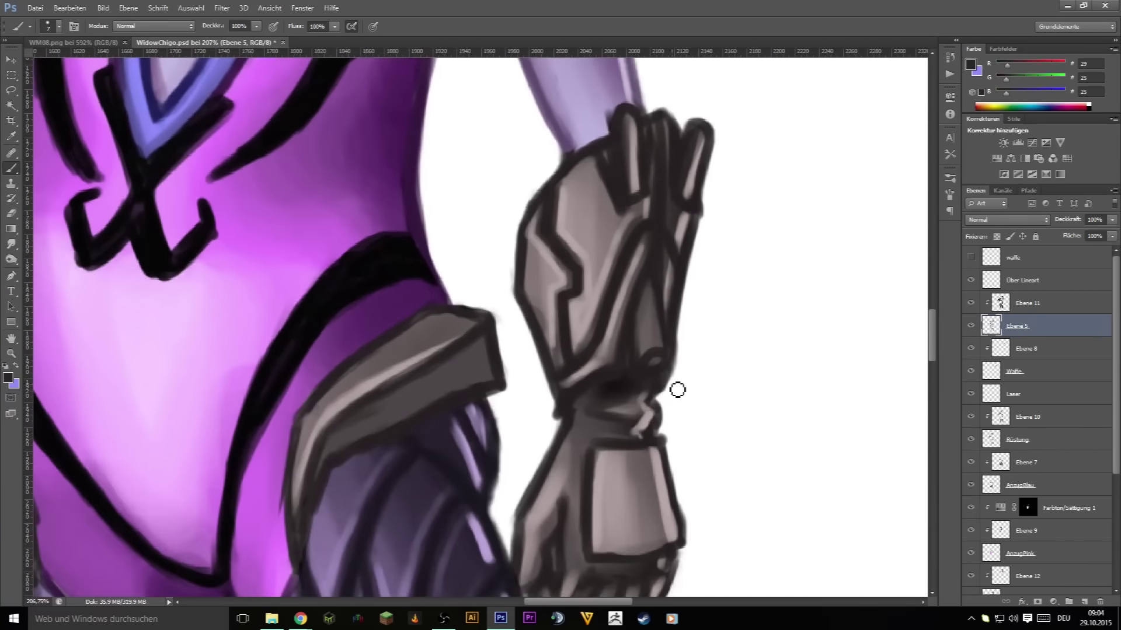
scroll(563, 317, "down", 4)
scroll(662, 246, "down", 4)
scroll(732, 410, "down", 4)
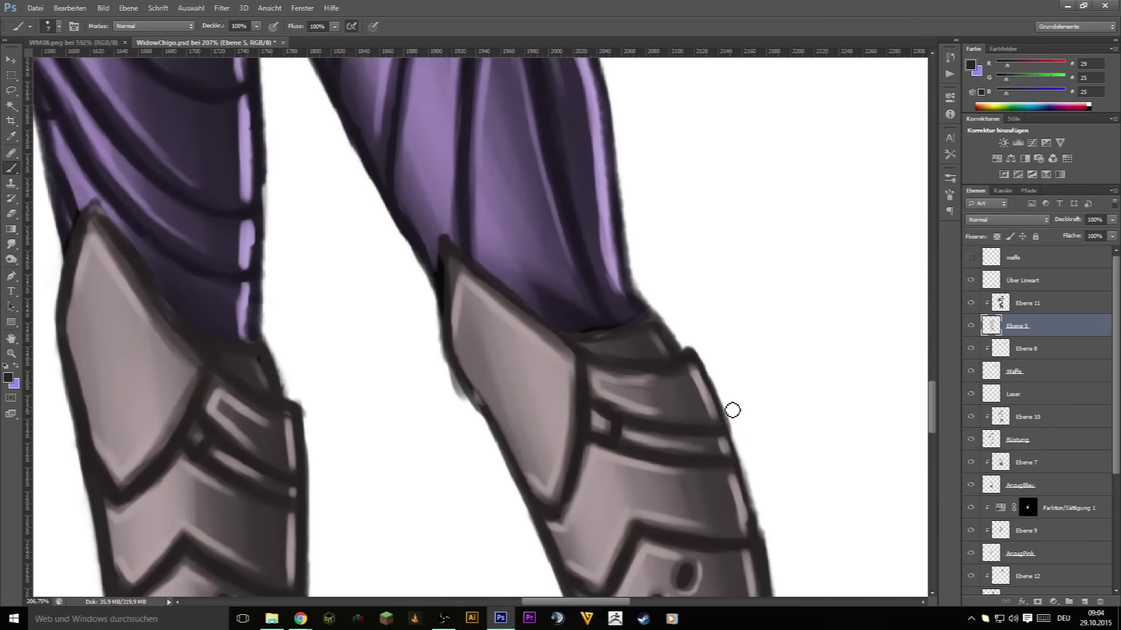
scroll(491, 303, "down", 4)
scroll(642, 327, "down", 1)
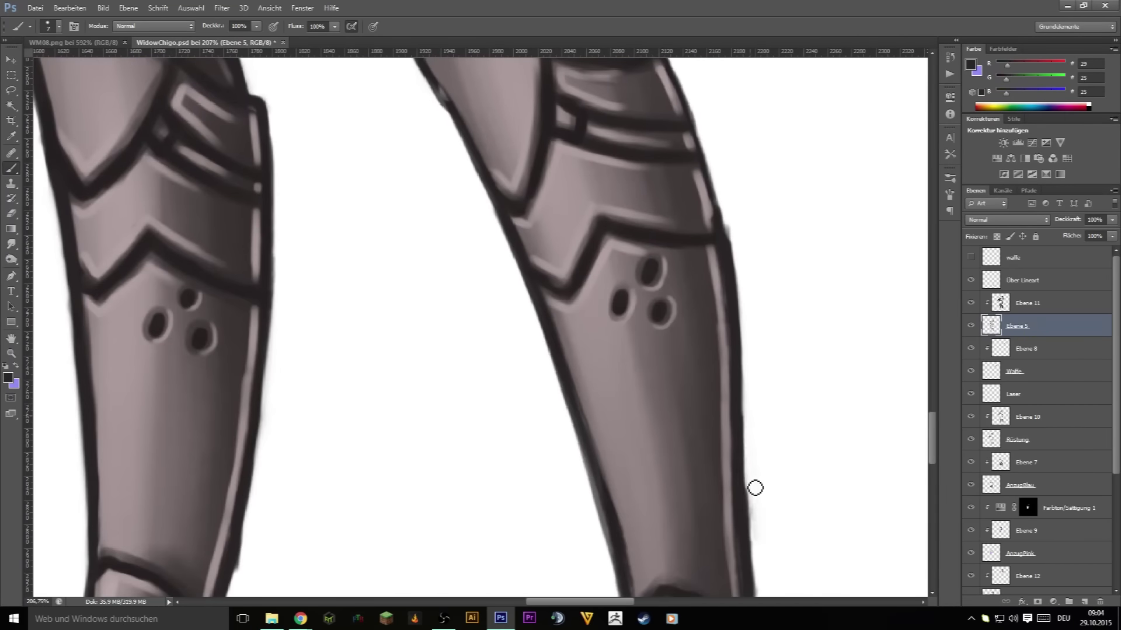
scroll(759, 462, "down", 3)
- Select the Über Lineart layer and sample the dark outline grey near the shoulder
left_click(1022, 280)
scroll(634, 405, "up", 8)
scroll(633, 406, "left", 1)
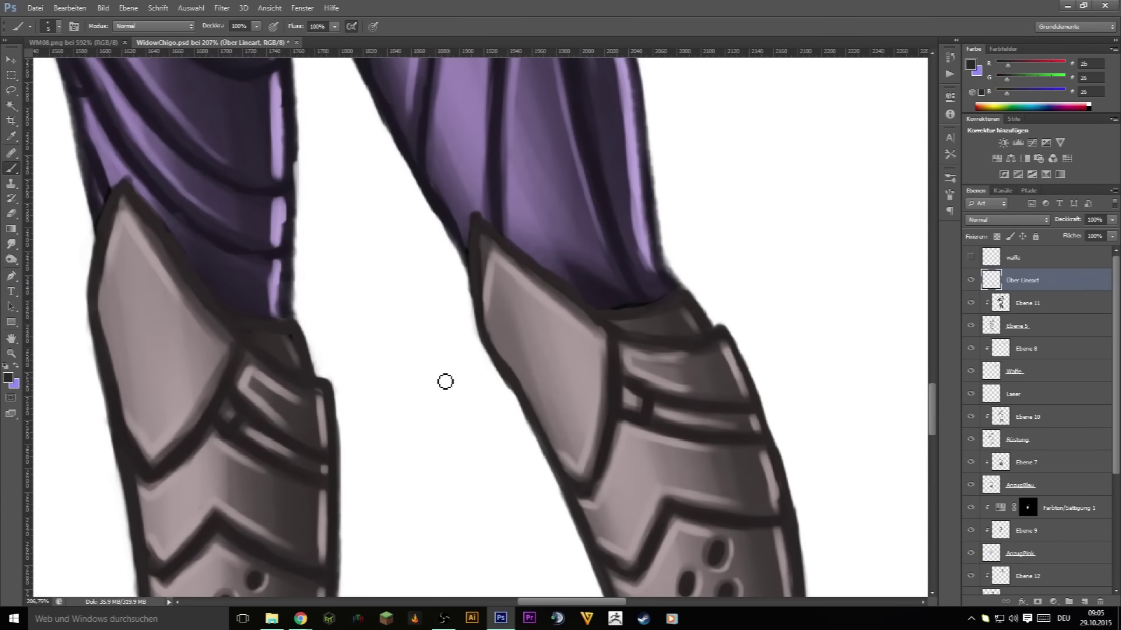
scroll(710, 408, "down", 4)
scroll(488, 421, "up", 4)
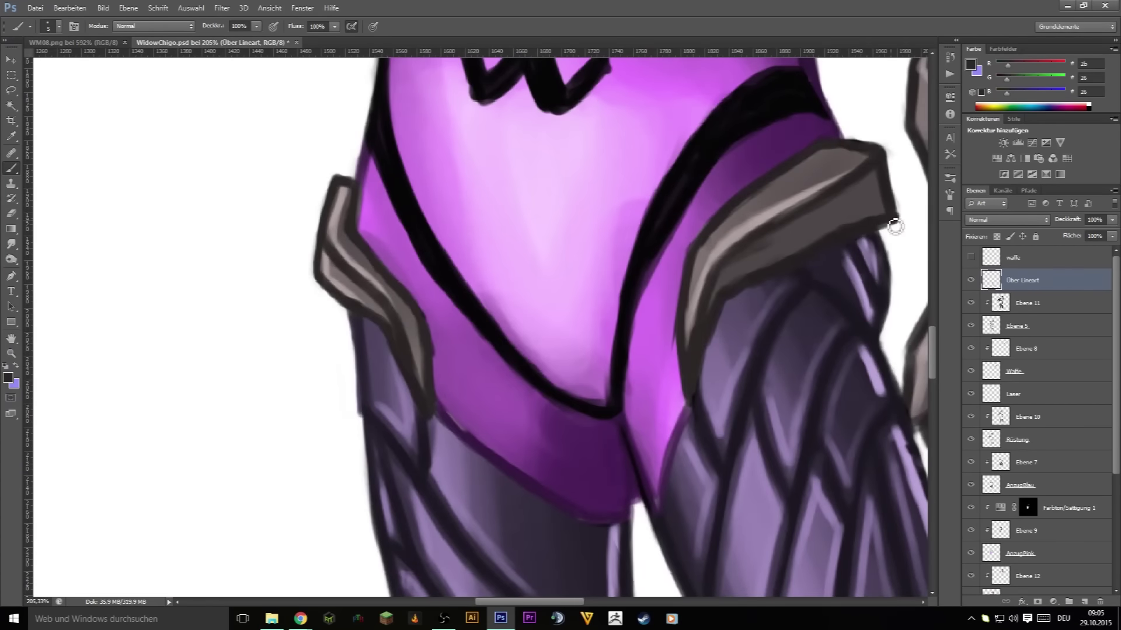
scroll(803, 216, "right", 5)
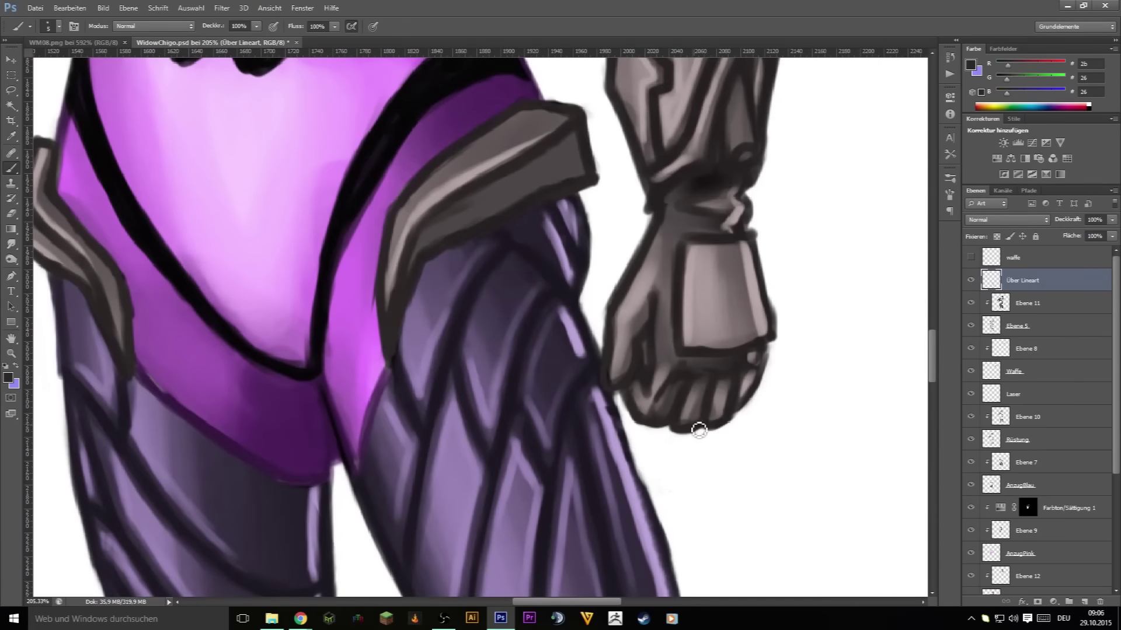
left_click_drag(775, 321, 622, 396)
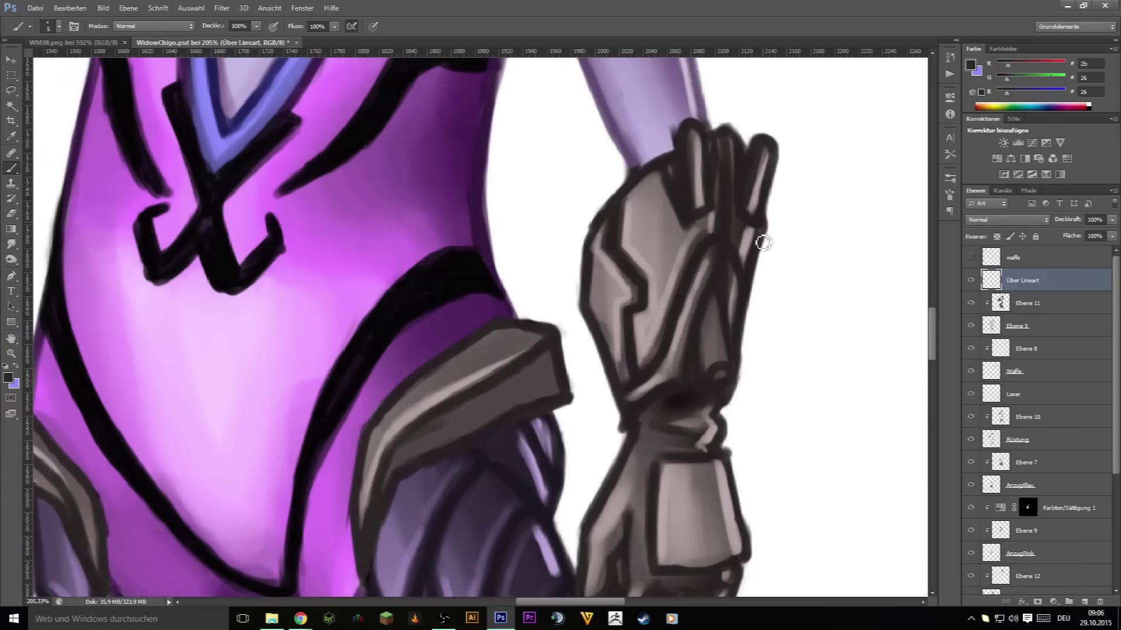
left_click(707, 218, "alt")
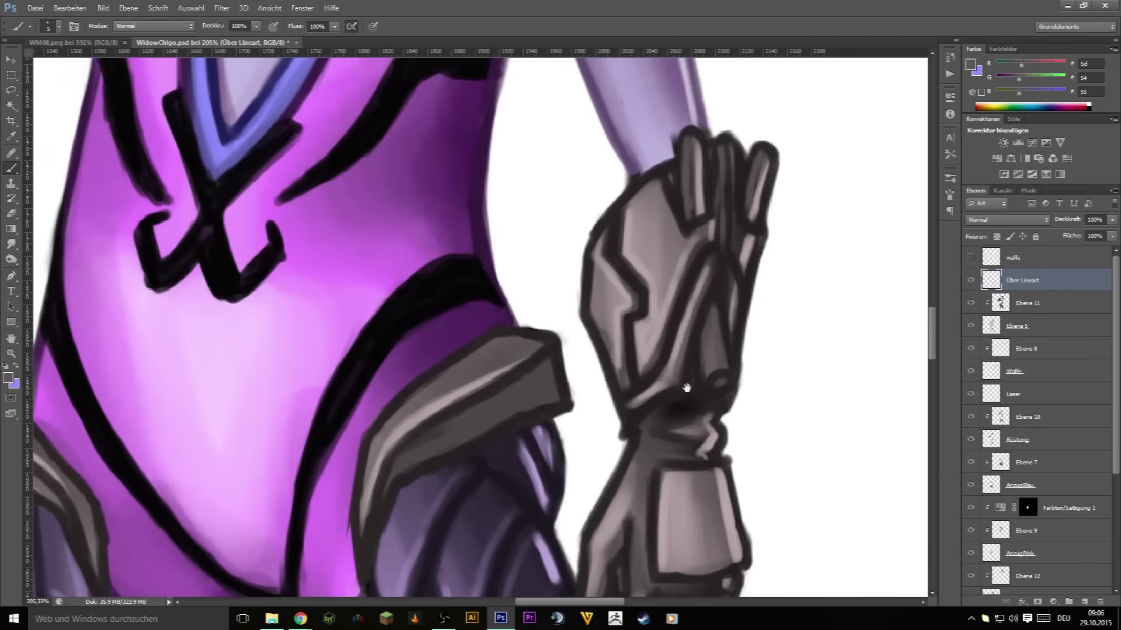
scroll(688, 387, "up", 5)
left_click(644, 429, "alt")
scroll(479, 306, "up", 5)
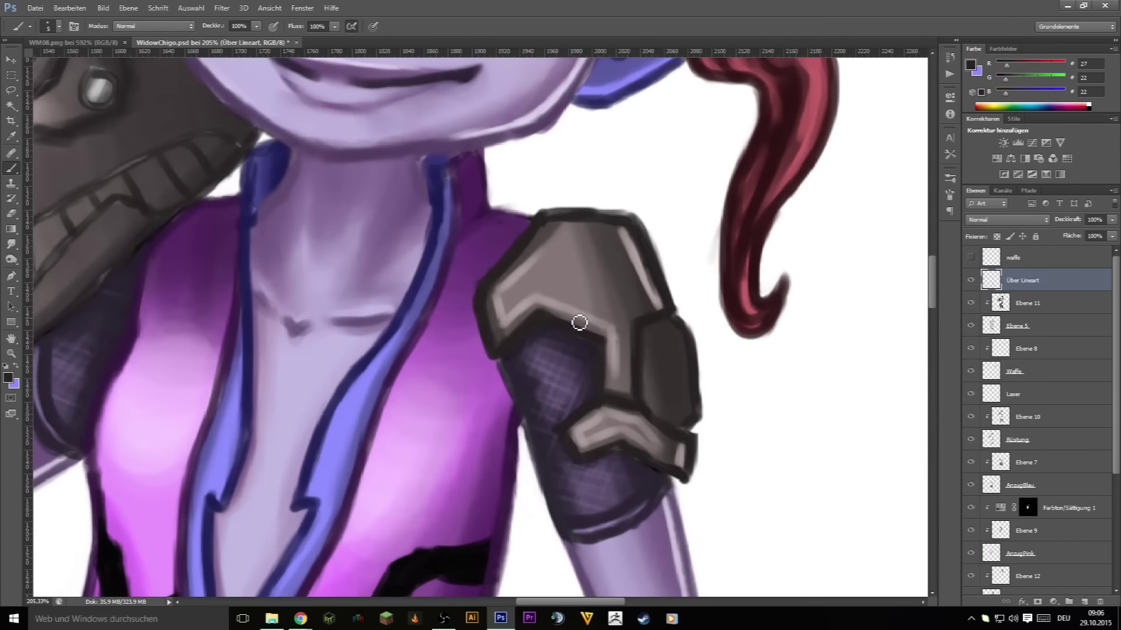
left_click_drag(551, 221, 560, 285)
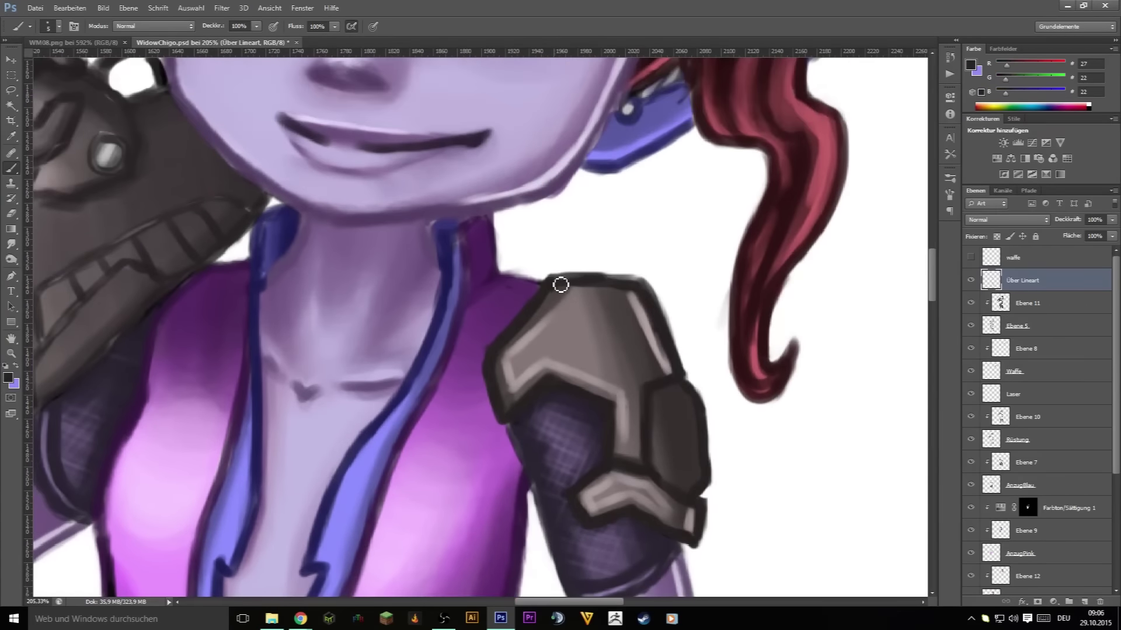
scroll(617, 121, "left", 8)
scroll(617, 120, "down", 2)
scroll(498, 230, "left", 8)
scroll(498, 229, "down", 2)
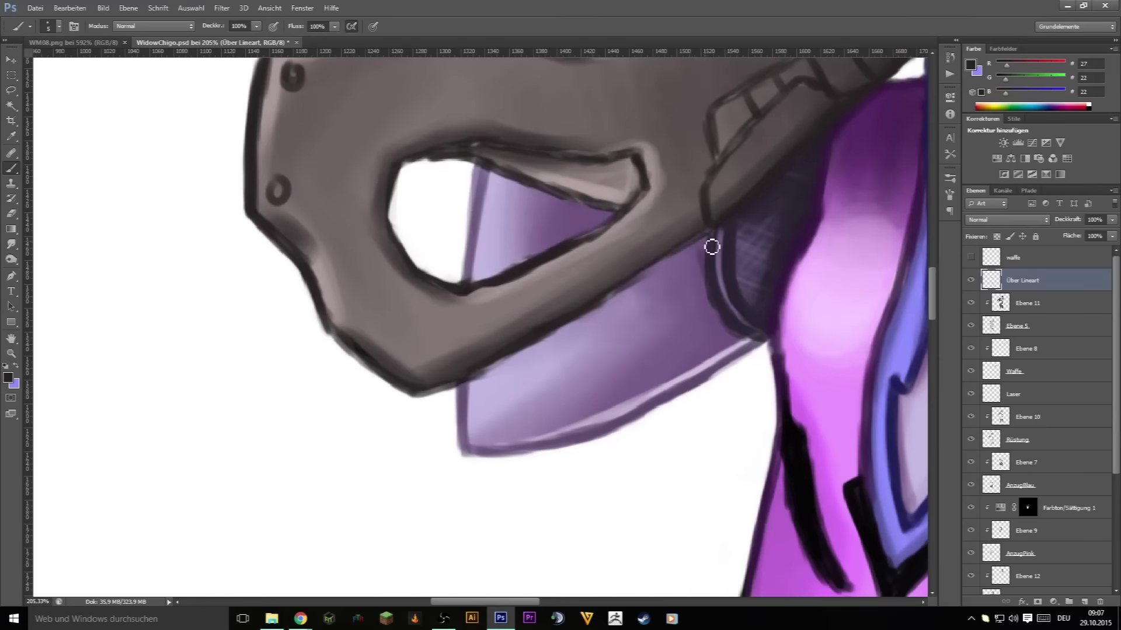
scroll(318, 298, "up", 5)
scroll(319, 297, "left", 1)
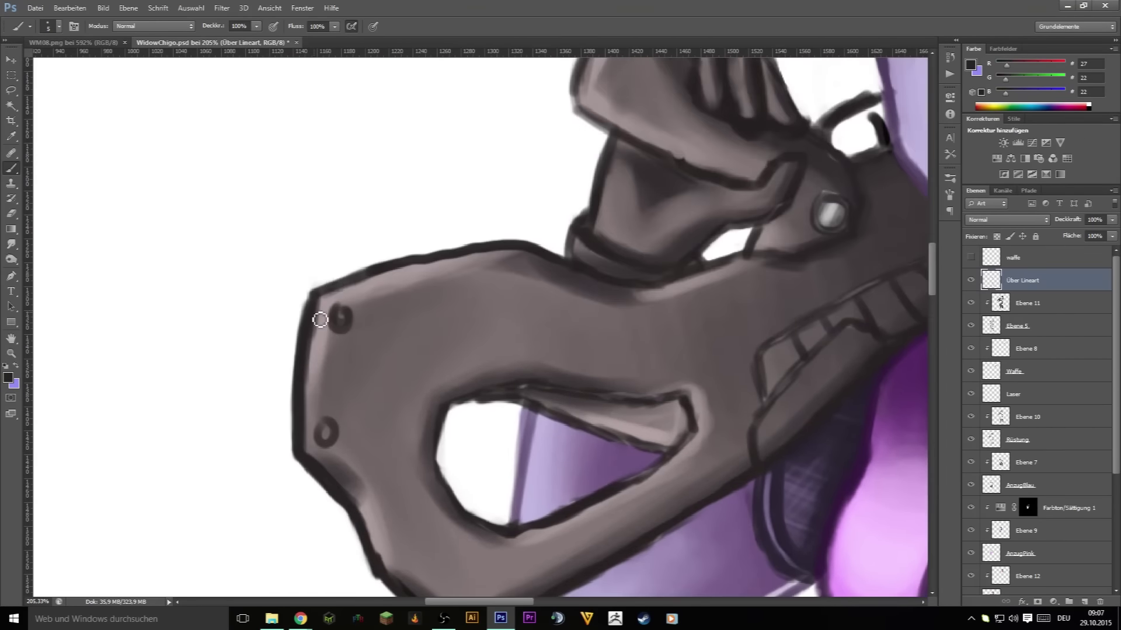
scroll(892, 156, "up", 4)
scroll(891, 156, "right", 1)
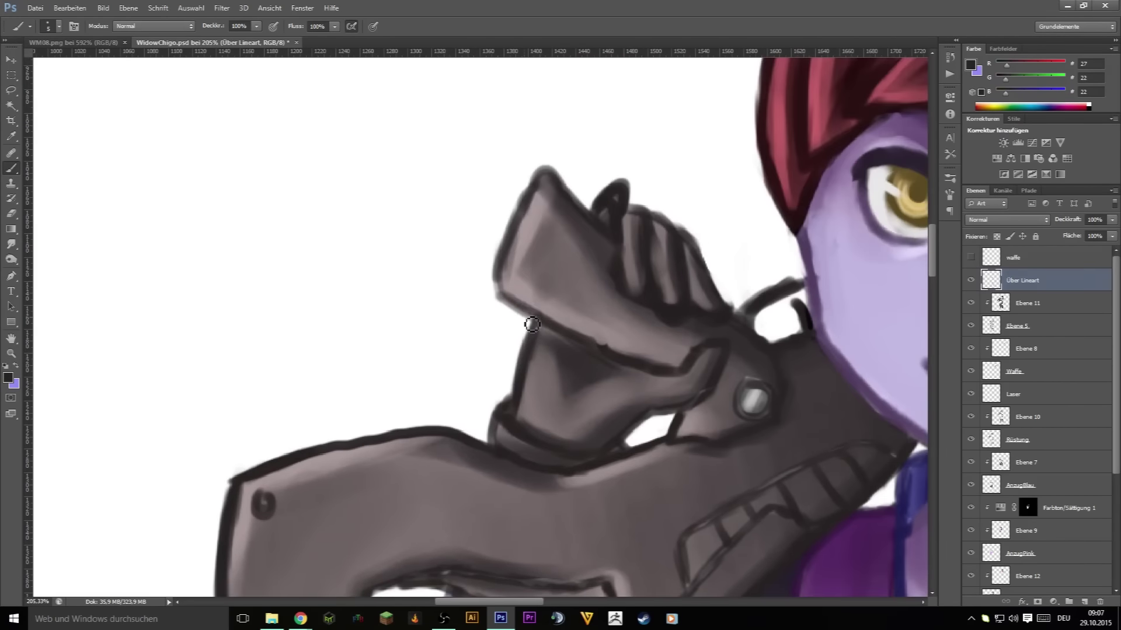
- Redraw dark outlines around the rifle's upper block and teeth-like grip block
left_click_drag(516, 295, 530, 361)
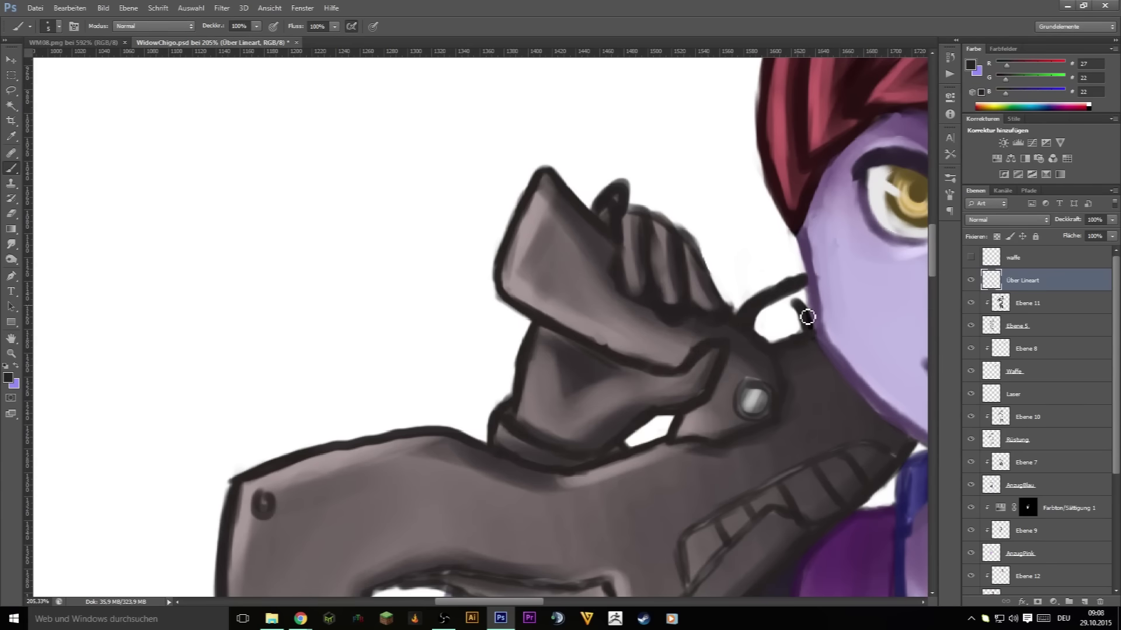
scroll(474, 443, "down", 3)
scroll(473, 443, "right", 1)
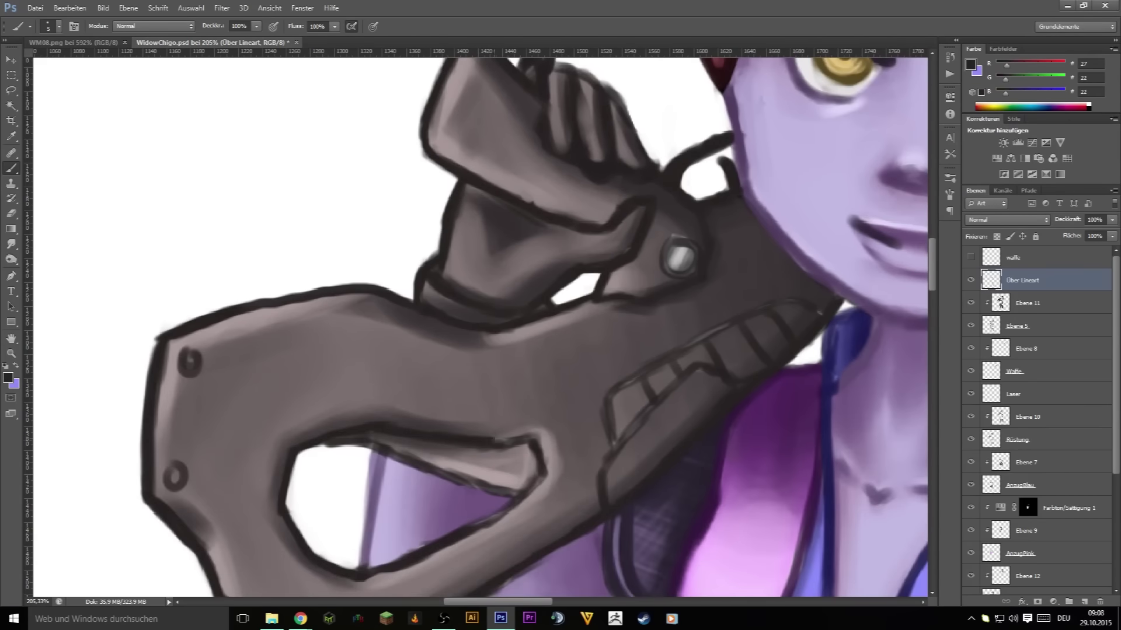
scroll(512, 518, "down", 3)
scroll(512, 517, "left", 2)
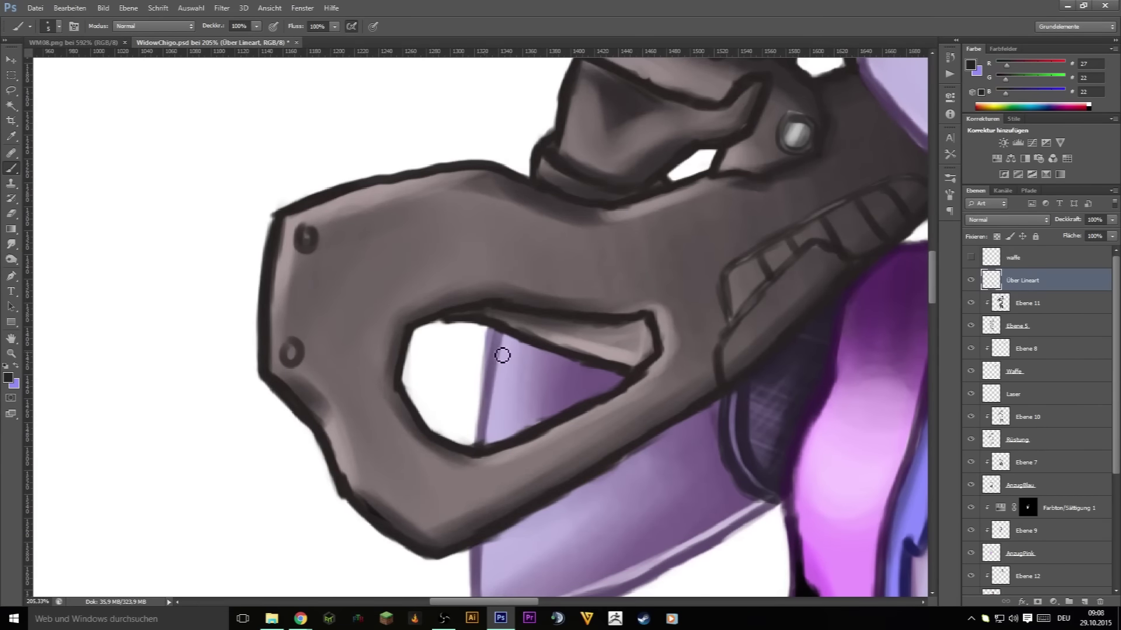
scroll(707, 378, "up", 2)
scroll(708, 378, "right", 2)
mouse_move(569, 443)
left_mouse_down()
mouse_move(588, 395)
mouse_move(580, 338)
mouse_move(727, 268)
left_mouse_up()
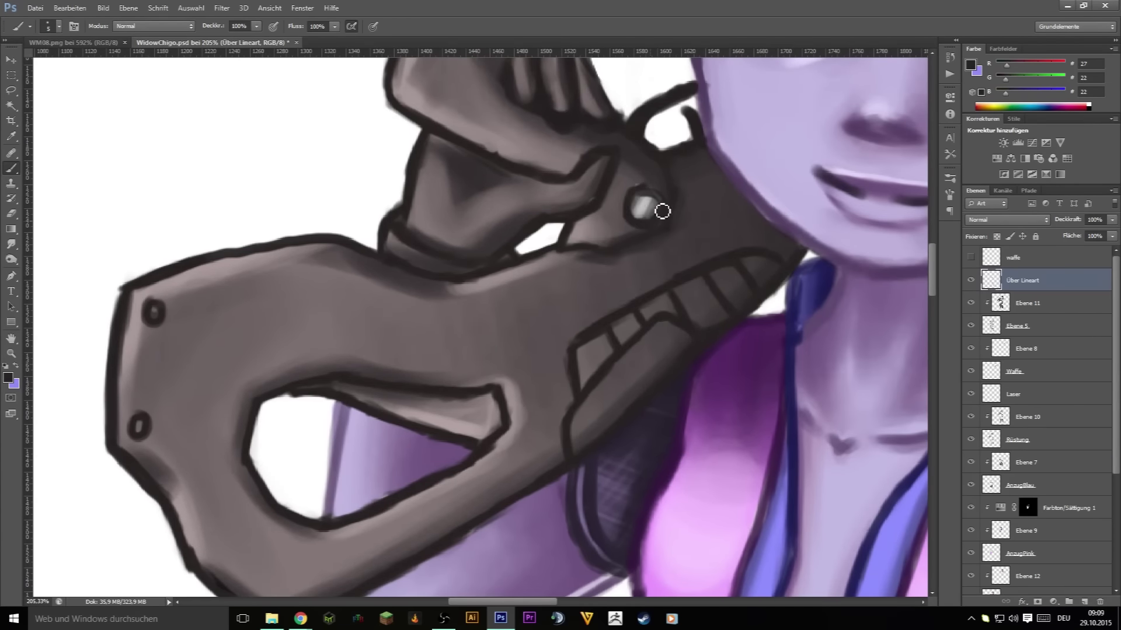
scroll(855, 376, "up", 5)
scroll(773, 243, "right", 3)
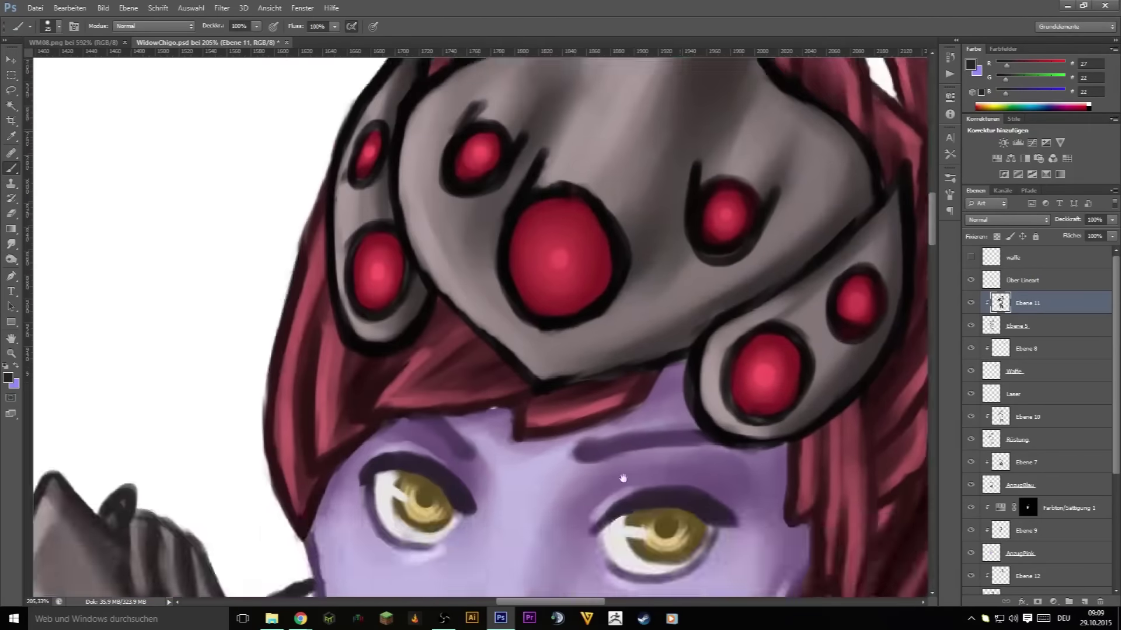
- On Ebene 11, brush grey over the visor's top and left outlines
left_click(620, 471, "ctrl")
mouse_move(590, 133)
left_mouse_down()
mouse_move(351, 239)
mouse_move(274, 414)
mouse_move(408, 247)
mouse_move(496, 408)
mouse_move(776, 444)
mouse_move(800, 327)
mouse_move(785, 489)
left_mouse_up()
scroll(785, 489, "down", 3)
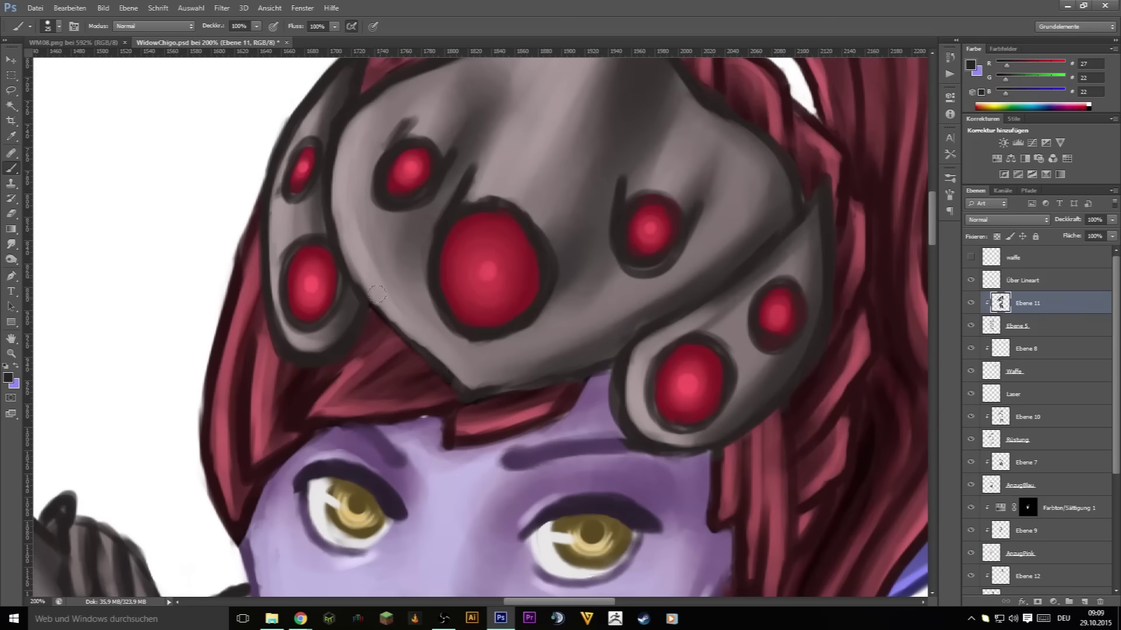
- Thicken the lower-right red eye's outline in dark grey on Über Lineart, then view everything
left_click(576, 393, "alt")
left_click_drag(576, 392, 590, 450)
key("bracketleft")
key("bracketleft")
key("bracketleft")
key("alt+bracketright")
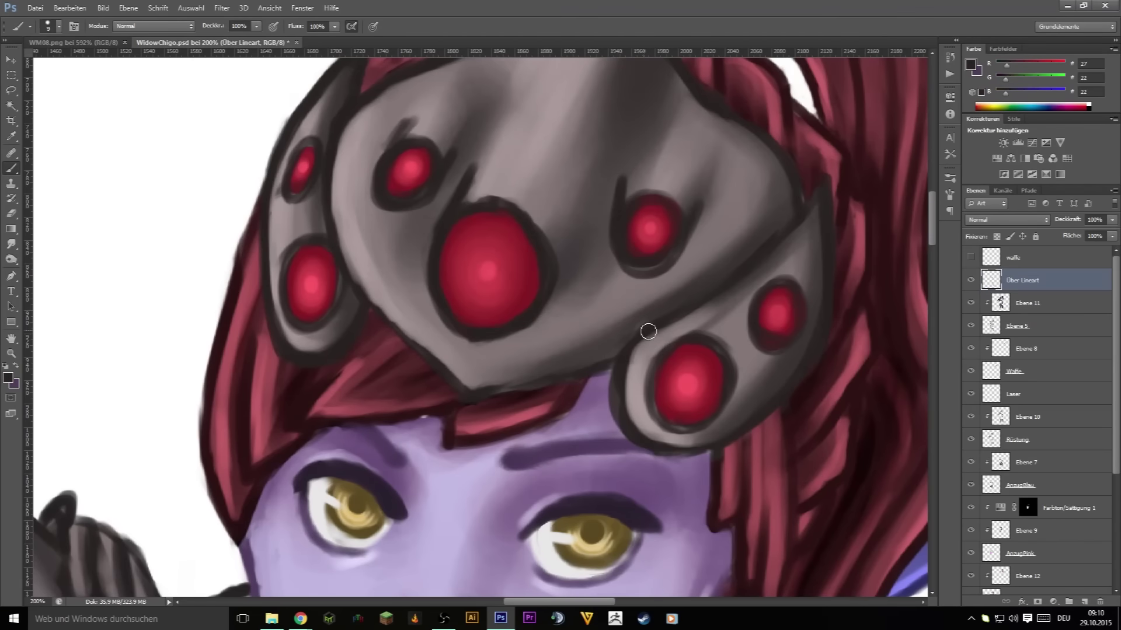
scroll(831, 272, "up", 3)
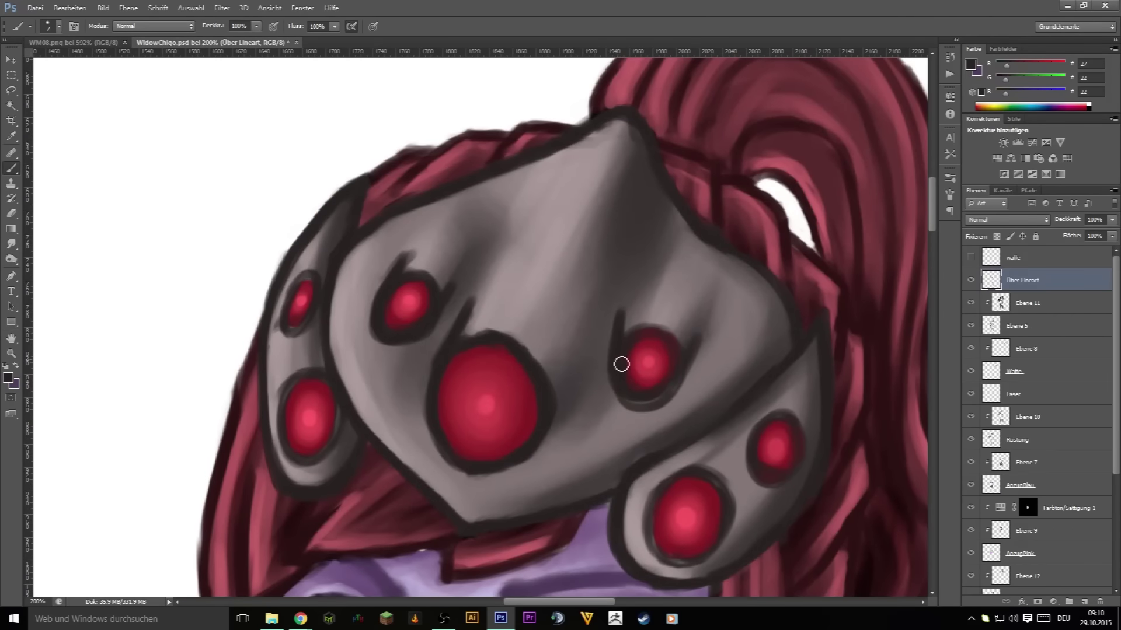
left_click_drag(654, 521, 705, 483)
key("ctrl+0")
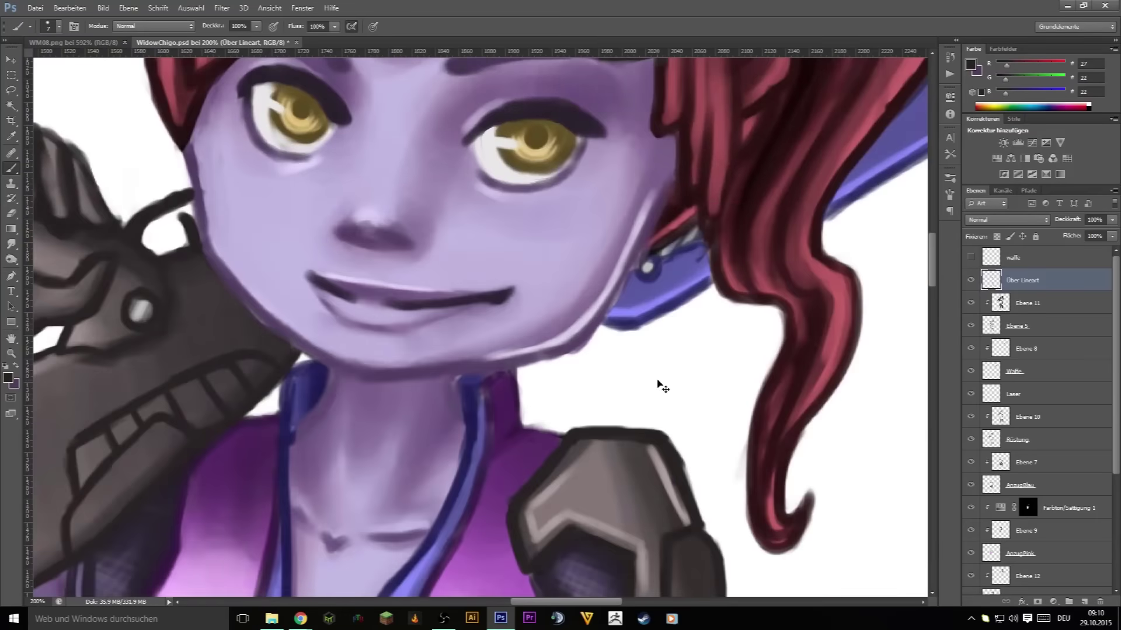
scroll(521, 429, "up", 3)
scroll(475, 175, "up", 2)
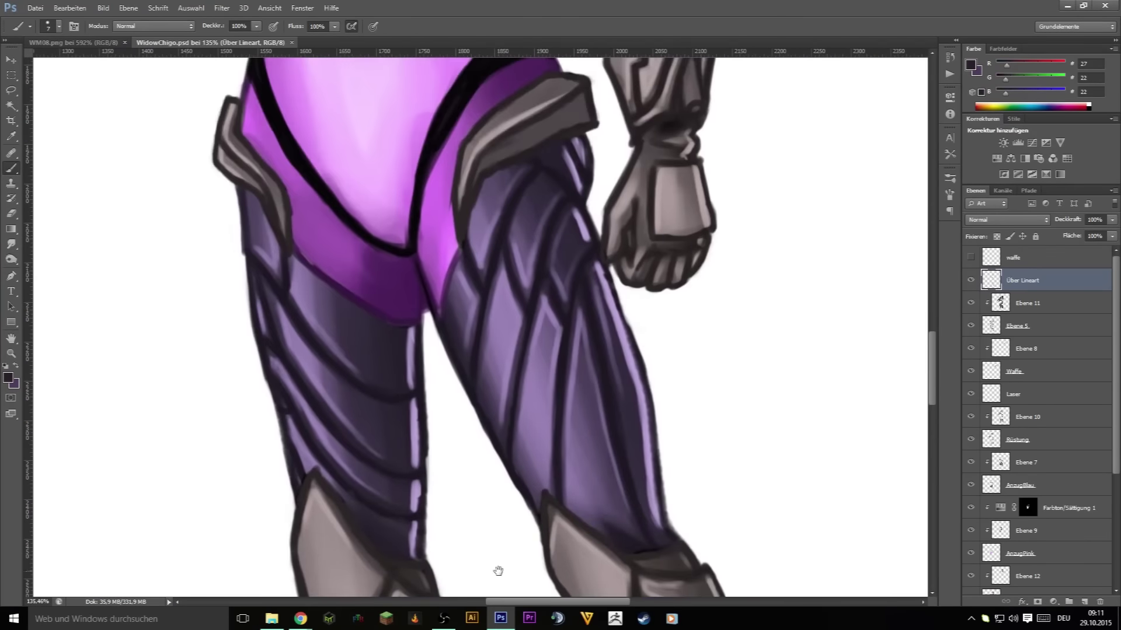
scroll(498, 570, "up", 2)
- Cycle through the Ebene 5, Rüstung, AnzugBlau and AnzugPink layers, ending on Über Lineart
scroll(475, 318, "up", 1)
left_click(504, 407, "ctrl")
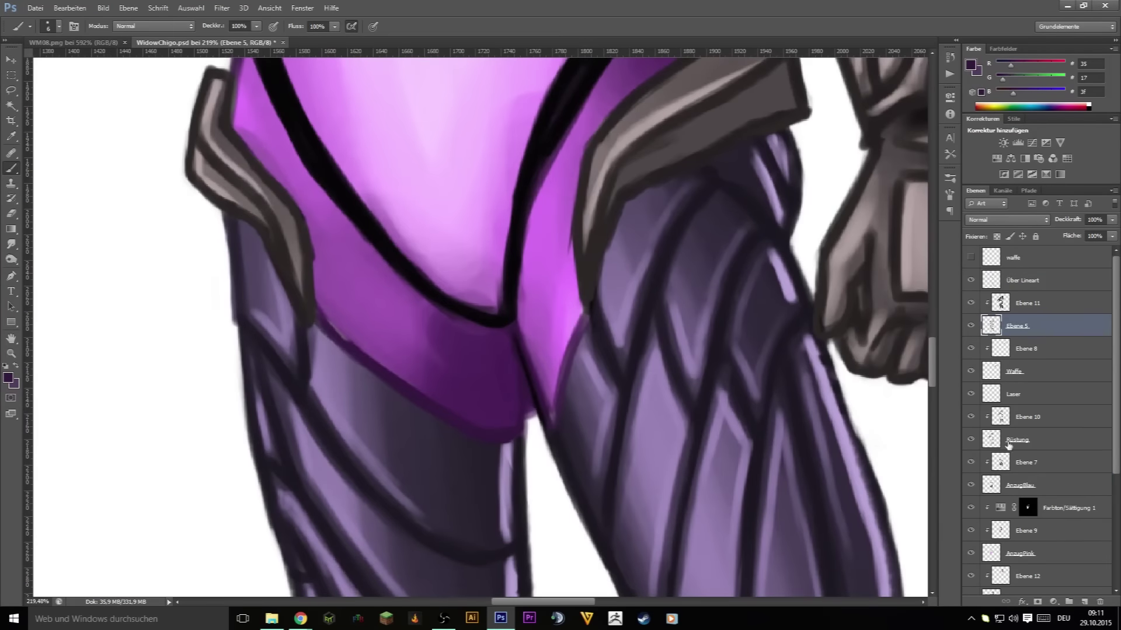
left_click(1009, 443)
left_click(1019, 485)
left_click(1019, 553)
left_click(1008, 443)
left_click(540, 415, "ctrl")
left_click(563, 394, "ctrl")
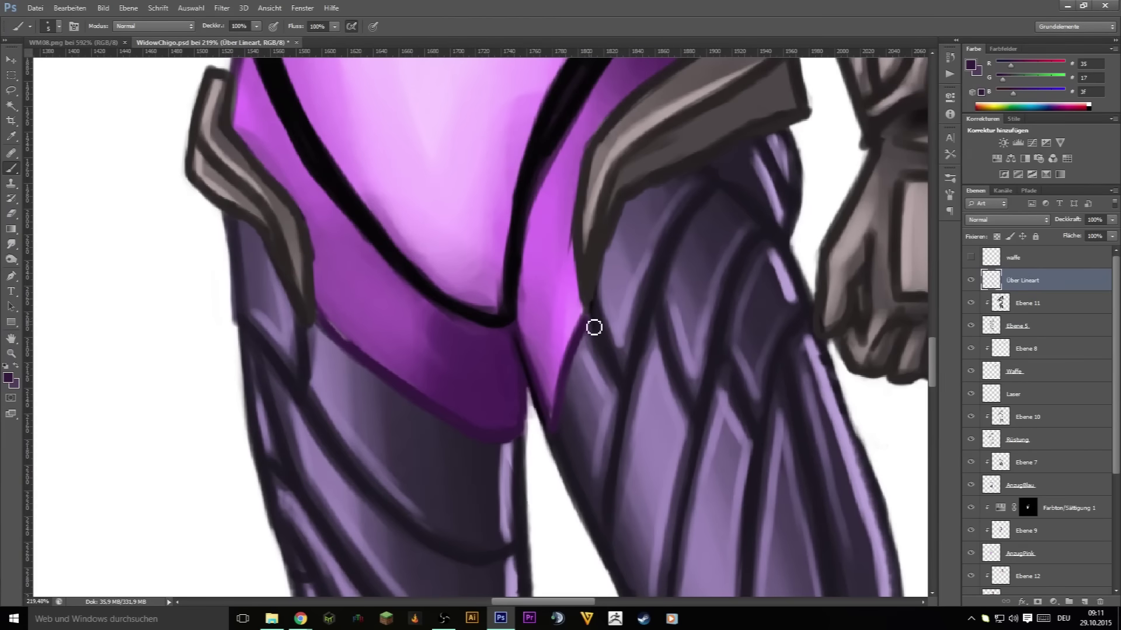
- Paint dark outlines along the torso's right edge and both lapel edges toward the V
scroll(255, 262, "up", 5)
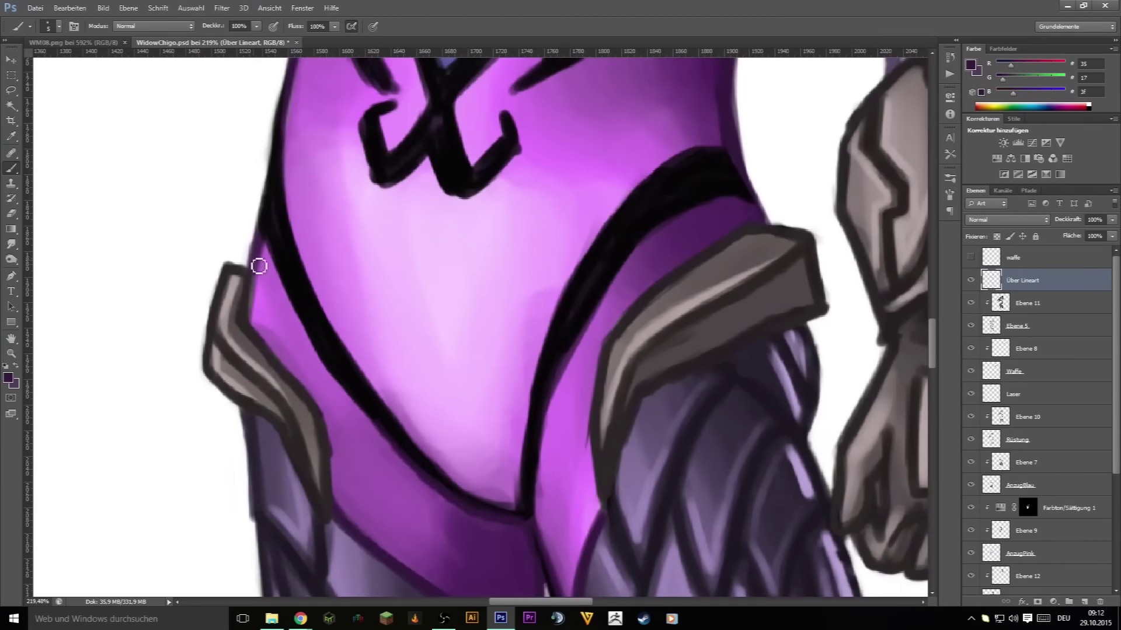
scroll(593, 280, "up", 5)
left_click_drag(687, 218, 645, 492)
left_click_drag(235, 187, 226, 365)
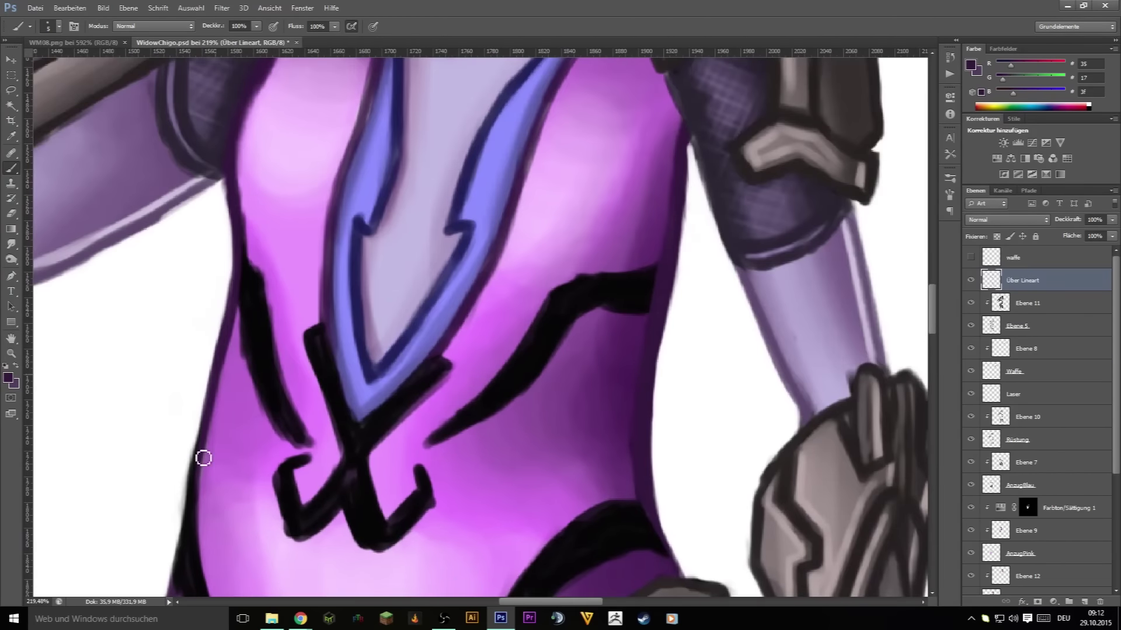
scroll(674, 221, "up", 5)
left_click_drag(615, 354, 541, 522)
left_click_drag(573, 446, 613, 213)
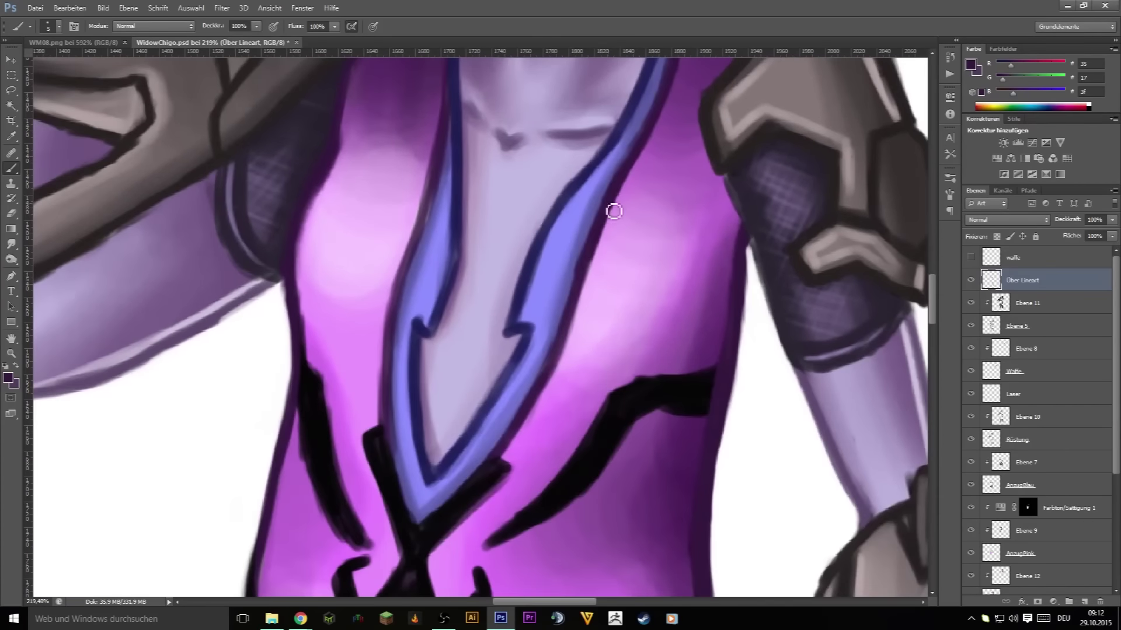
left_click_drag(590, 261, 534, 383)
mouse_move(392, 428)
left_mouse_down()
mouse_move(465, 488)
mouse_move(413, 245)
left_mouse_up()
- Sample the collar's dark blue and darken the top of the collar with short strokes
scroll(413, 245, "up", 5)
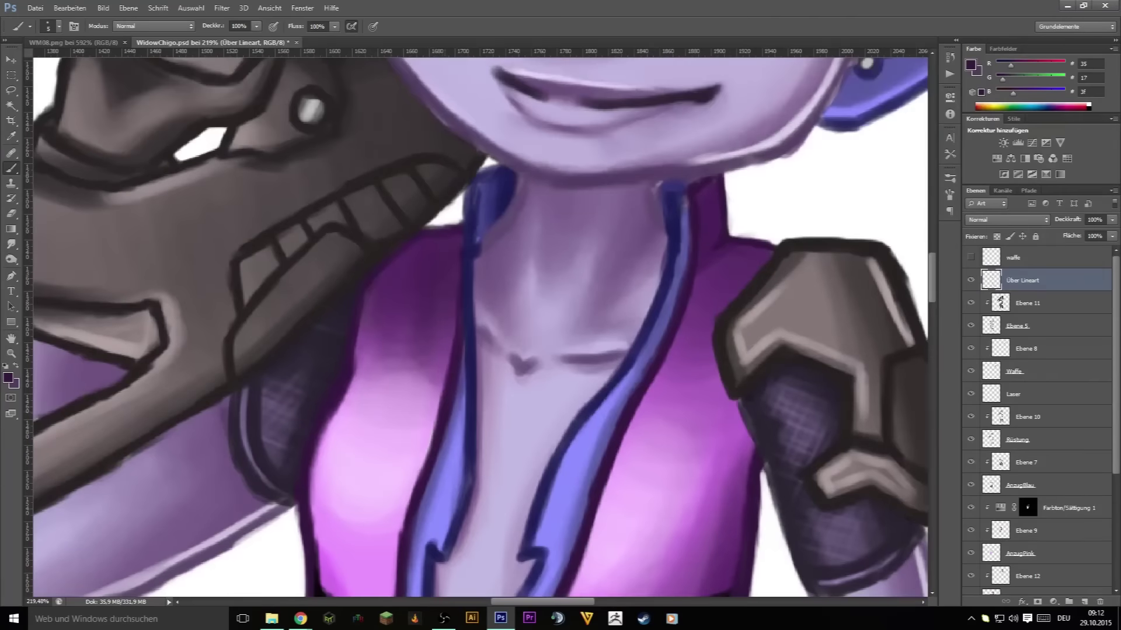
left_click(673, 269, "alt")
left_click_drag(668, 185, 674, 218)
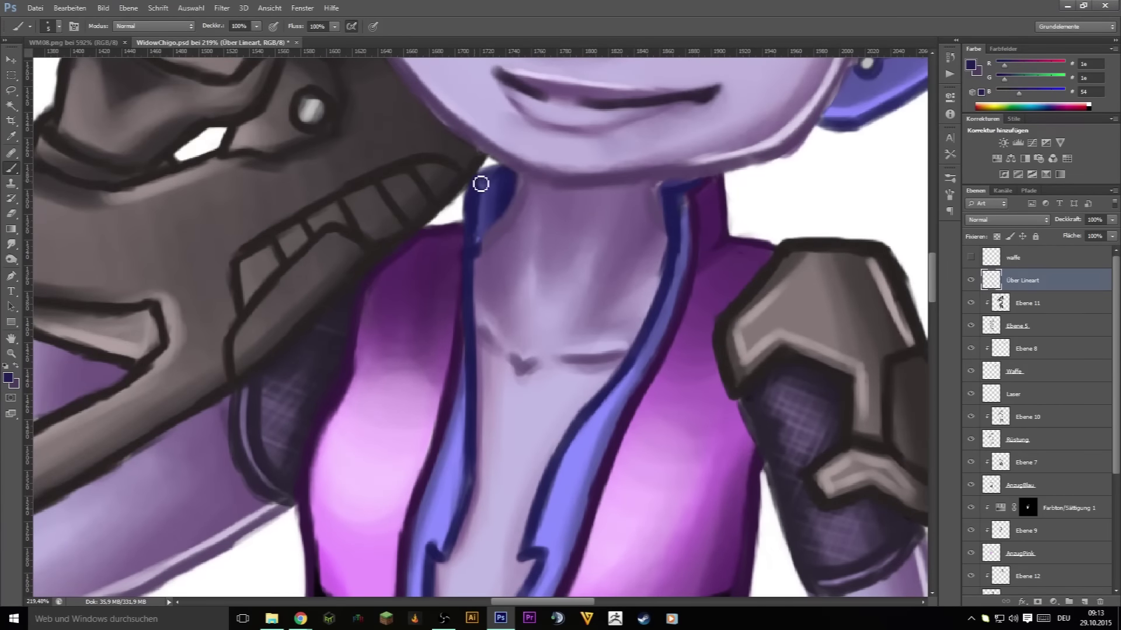
left_click_drag(480, 184, 493, 173)
- Sample a muted purple, then a dark red-brown from the hair, then the hair's pink
left_click(494, 243, "alt")
scroll(668, 191, "up", 3)
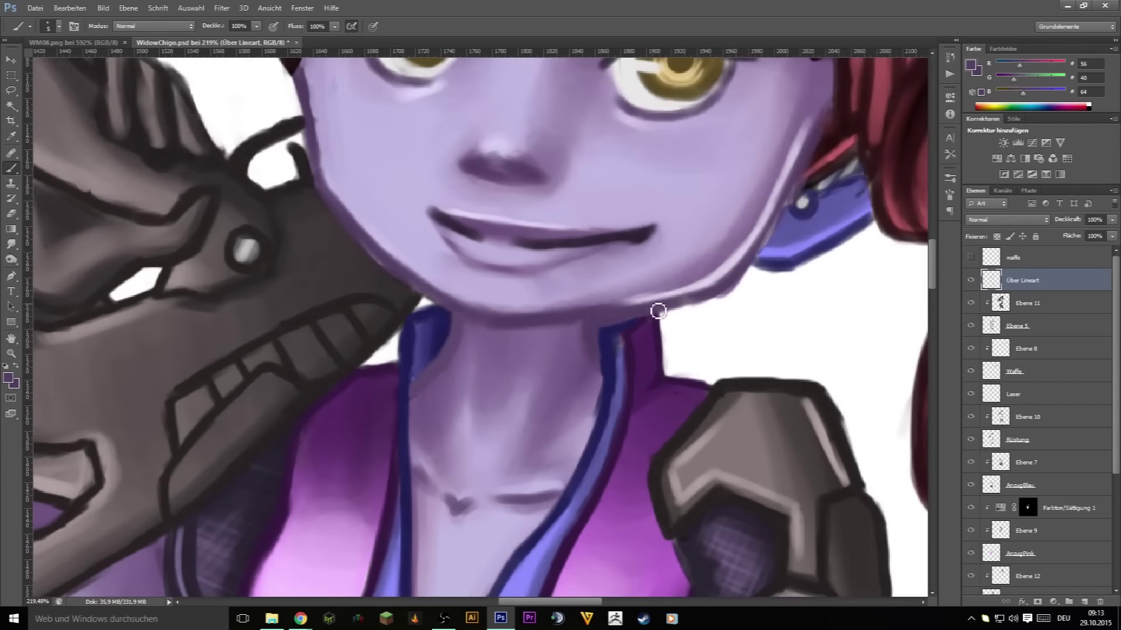
scroll(738, 318, "up", 2)
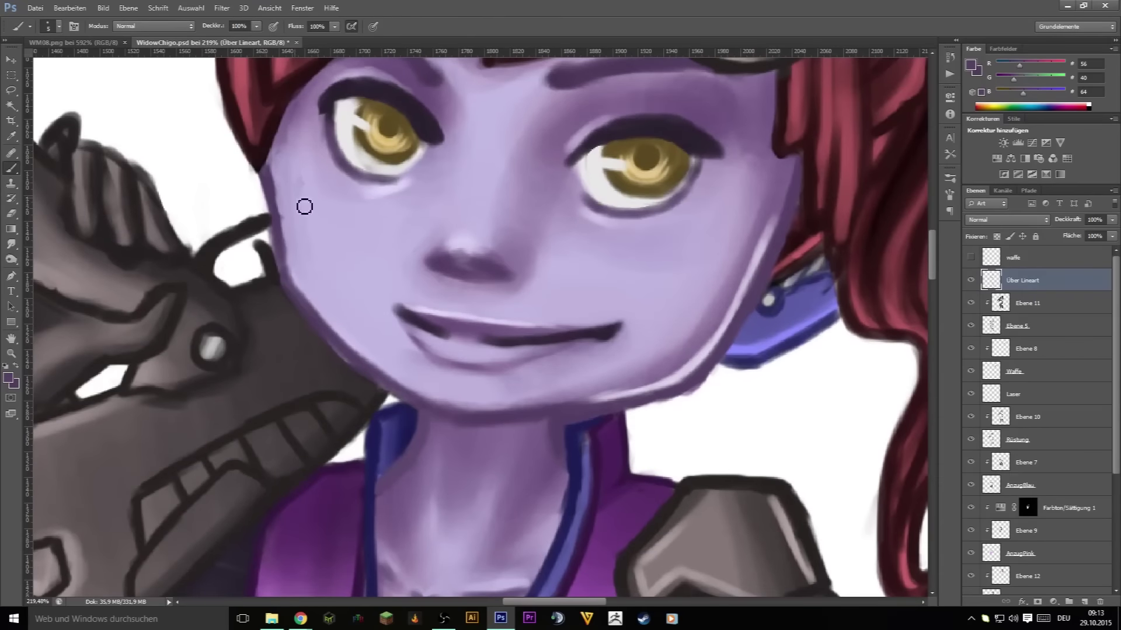
scroll(280, 345, "up", 3)
left_click(592, 213, "alt")
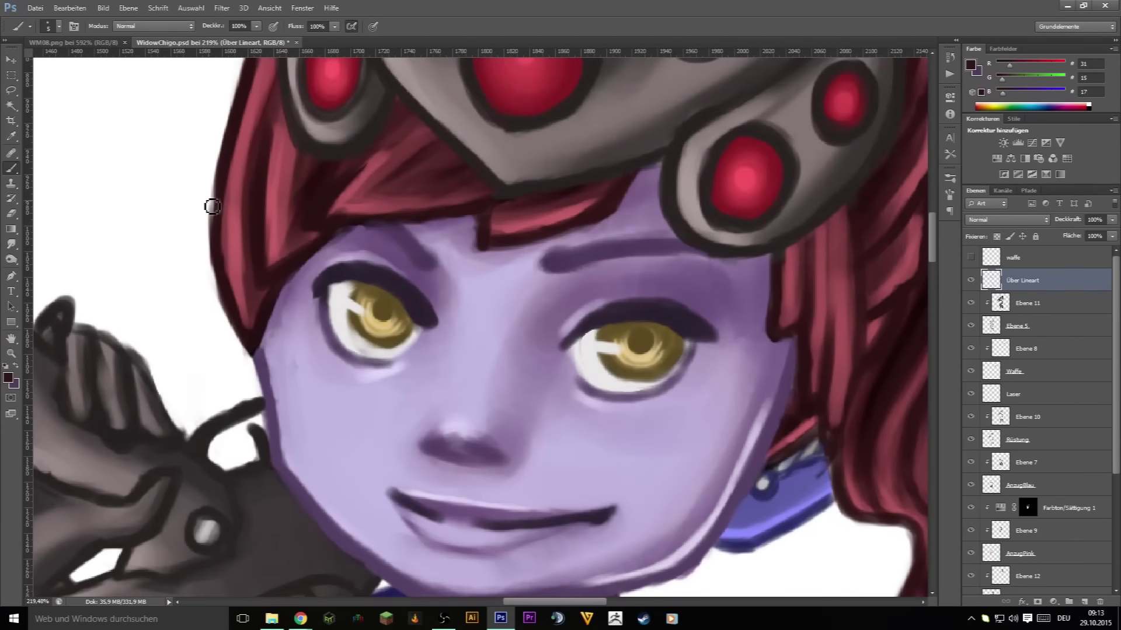
scroll(797, 422, "right", 4)
scroll(623, 401, "down", 2)
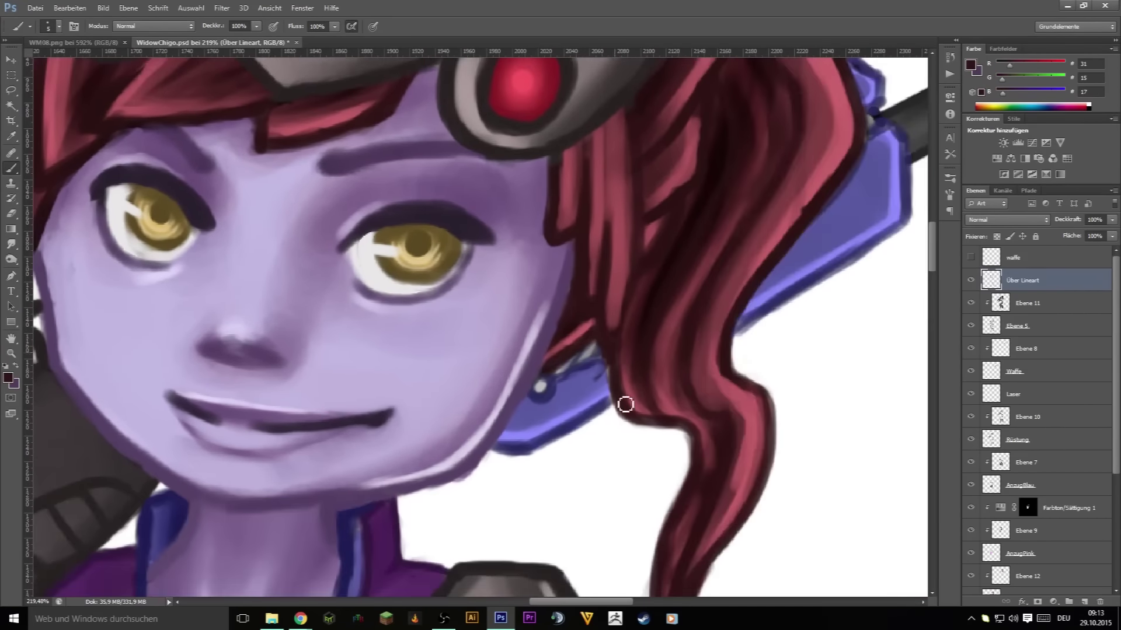
scroll(623, 400, "down", 3)
left_click(674, 397, "alt")
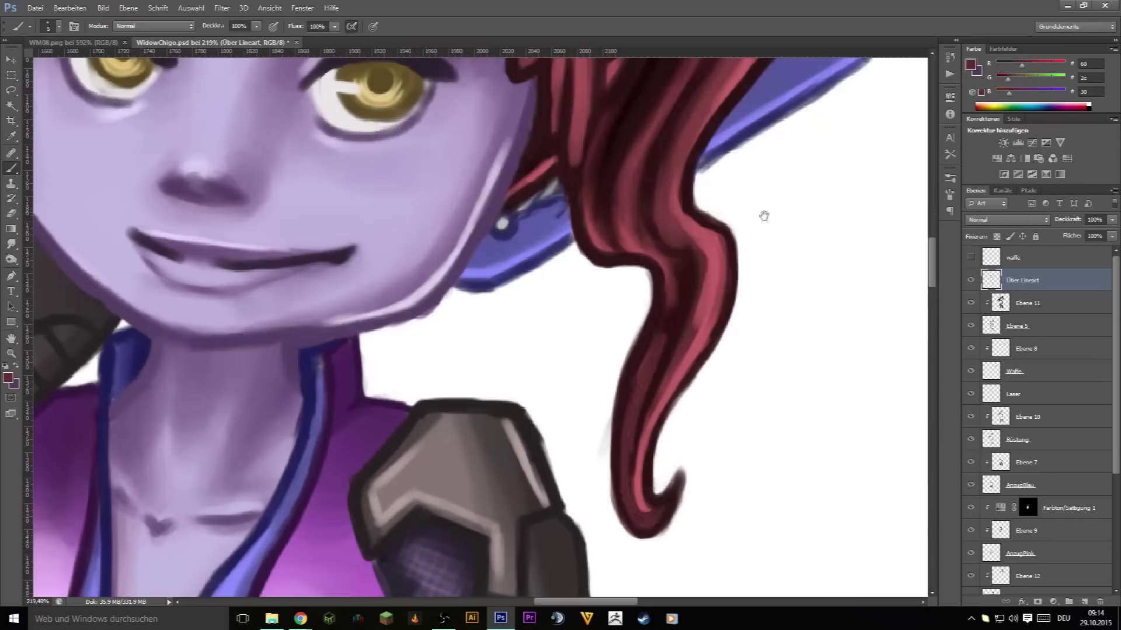
- Dismiss the system update notification and darken the lower edge of the blue rifle piece
scroll(762, 215, "up", 4)
scroll(763, 215, "right", 2)
left_click(667, 366, "alt")
left_click_drag(700, 337, 760, 305)
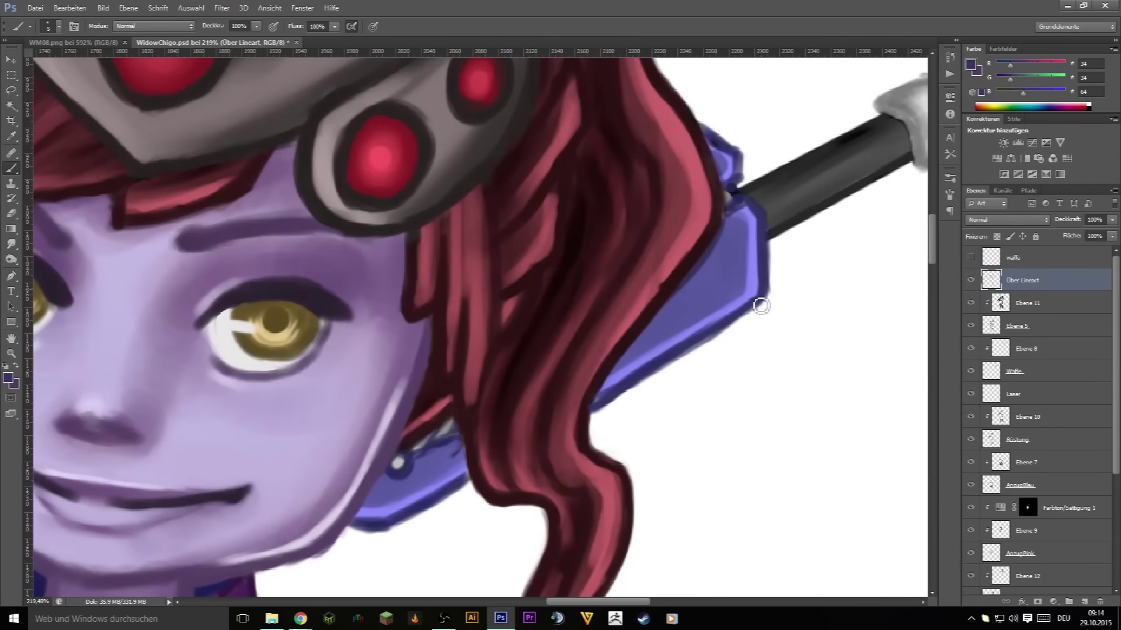
- Sample a darker navy and stroke it along the lapel edge
scroll(462, 438, "down", 3)
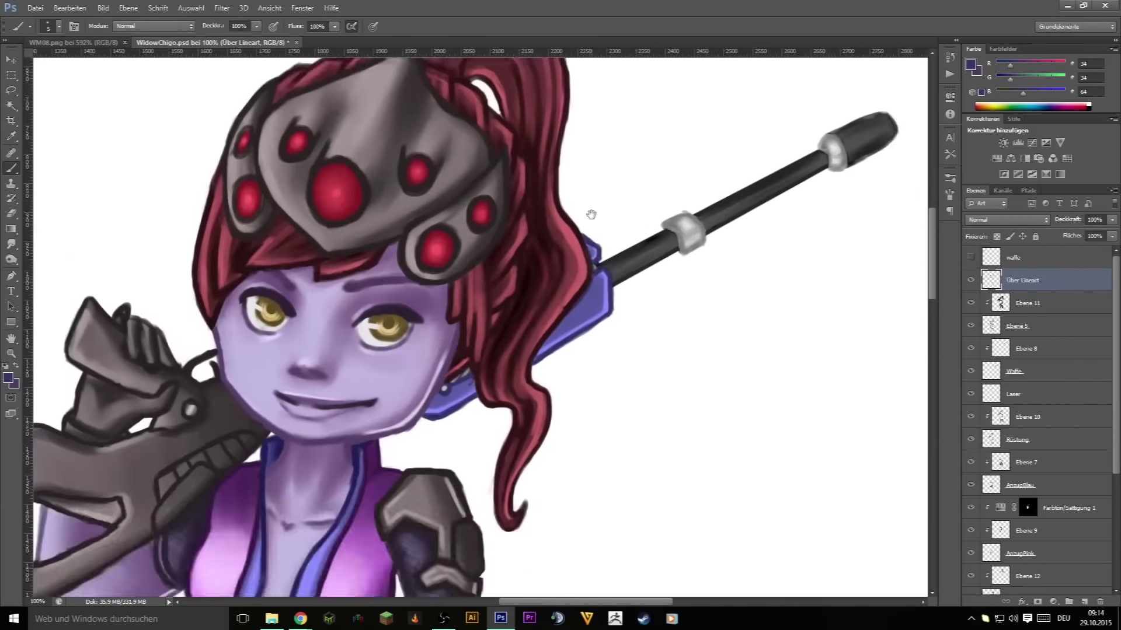
scroll(591, 234, "up", 1)
scroll(601, 375, "down", 3)
scroll(397, 448, "up", 4)
left_click(396, 449, "alt")
scroll(397, 448, "down", 3)
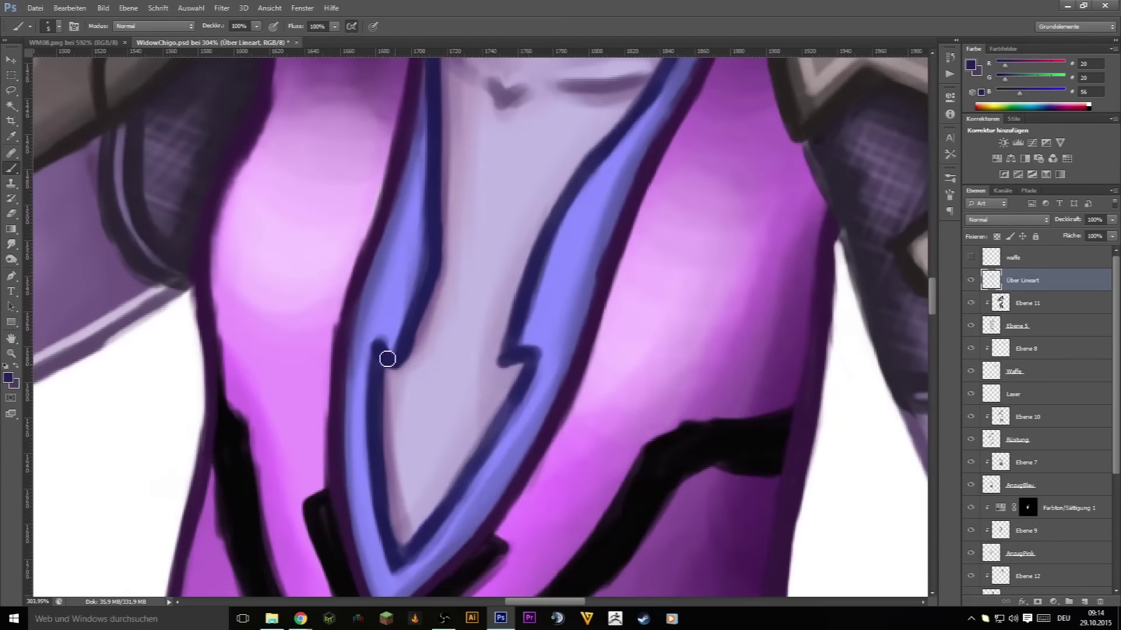
left_click_drag(520, 365, 410, 545)
- Paint a lighter blue stripe down the collar's right edge, then resample navy and purple
scroll(410, 545, "up", 5)
left_click(705, 266, "alt")
left_click_drag(705, 267, 698, 357)
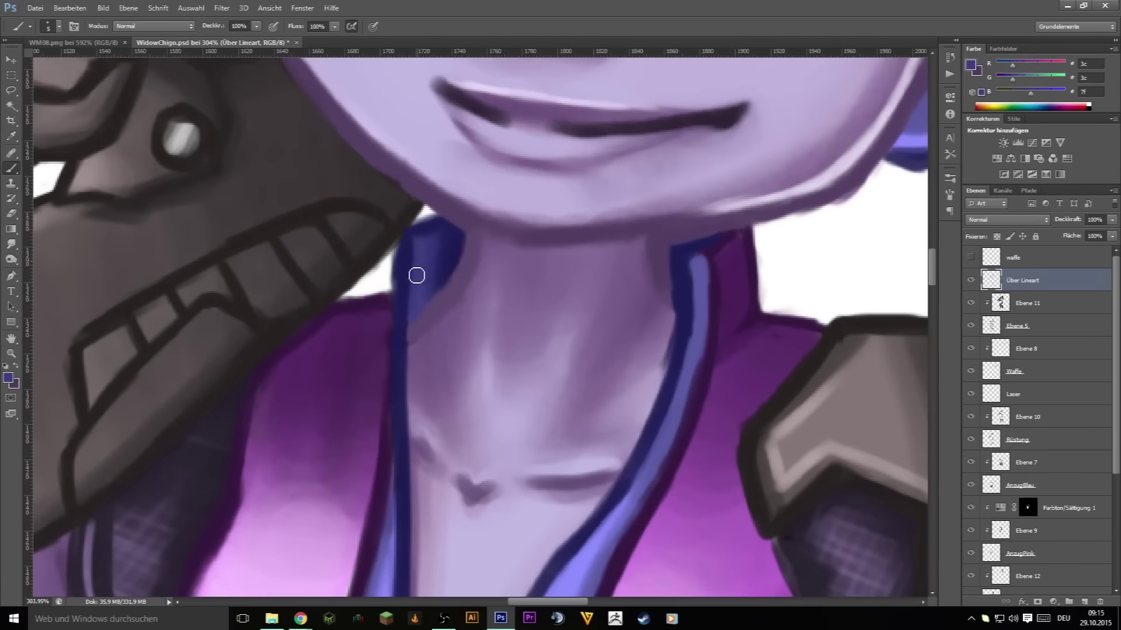
left_click(393, 265, "alt")
left_click(869, 322, "alt")
- Pick a light pink from the bodysuit and enlarge the brush to size 70
scroll(713, 262, "down", 3)
scroll(713, 262, "down", 2)
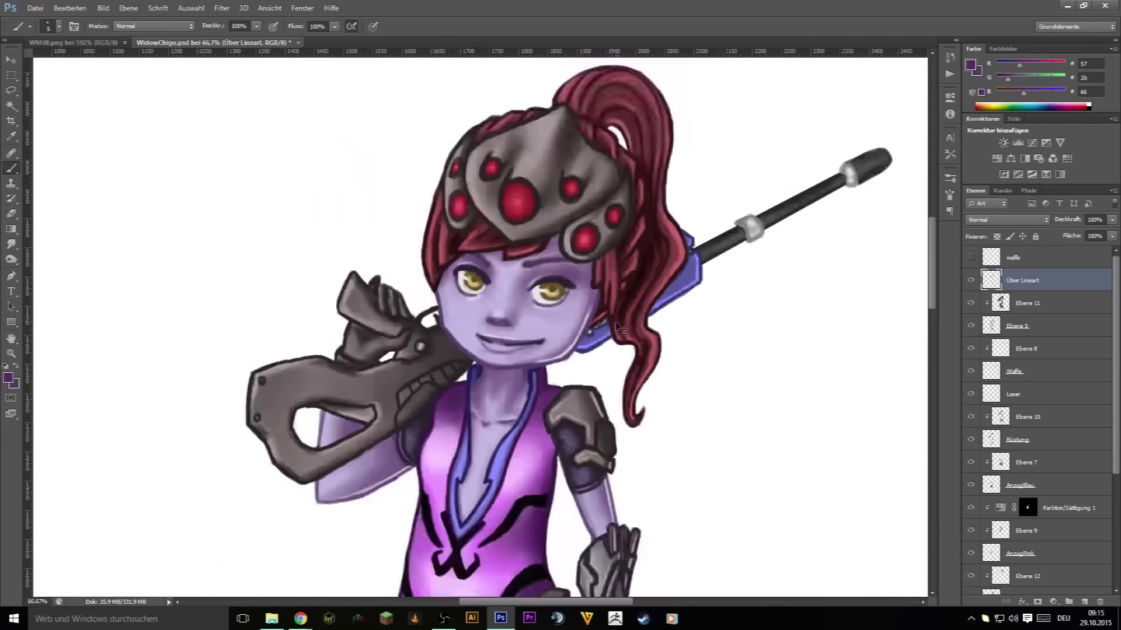
scroll(736, 411, "down", 3)
scroll(736, 411, "up", 5)
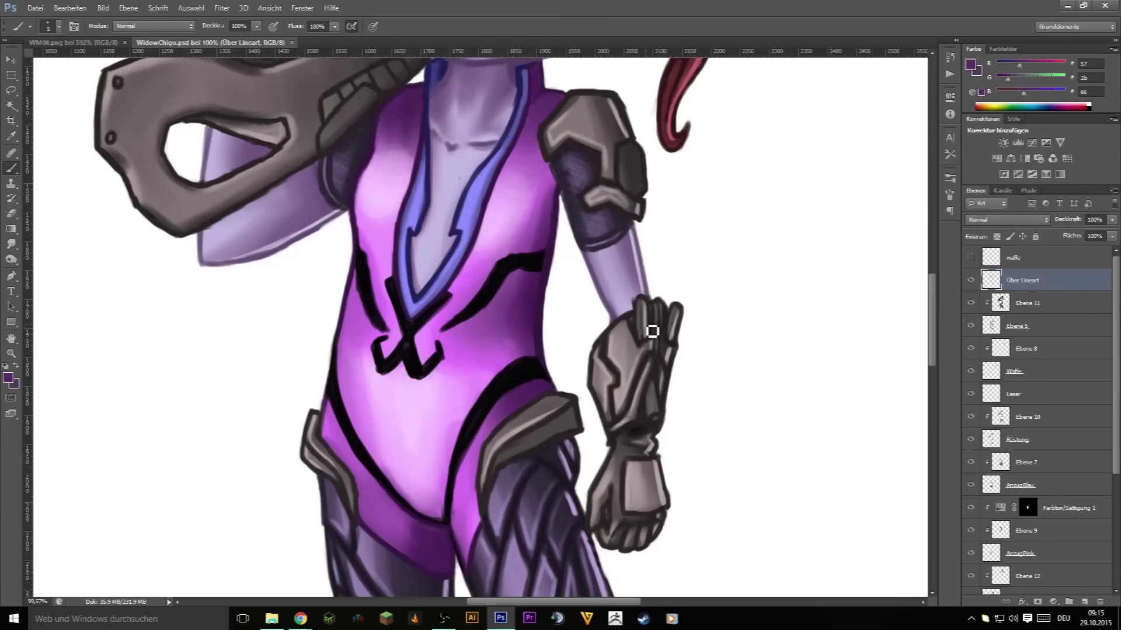
scroll(651, 328, "up", 3)
left_click(545, 243, "alt")
right_click(699, 171)
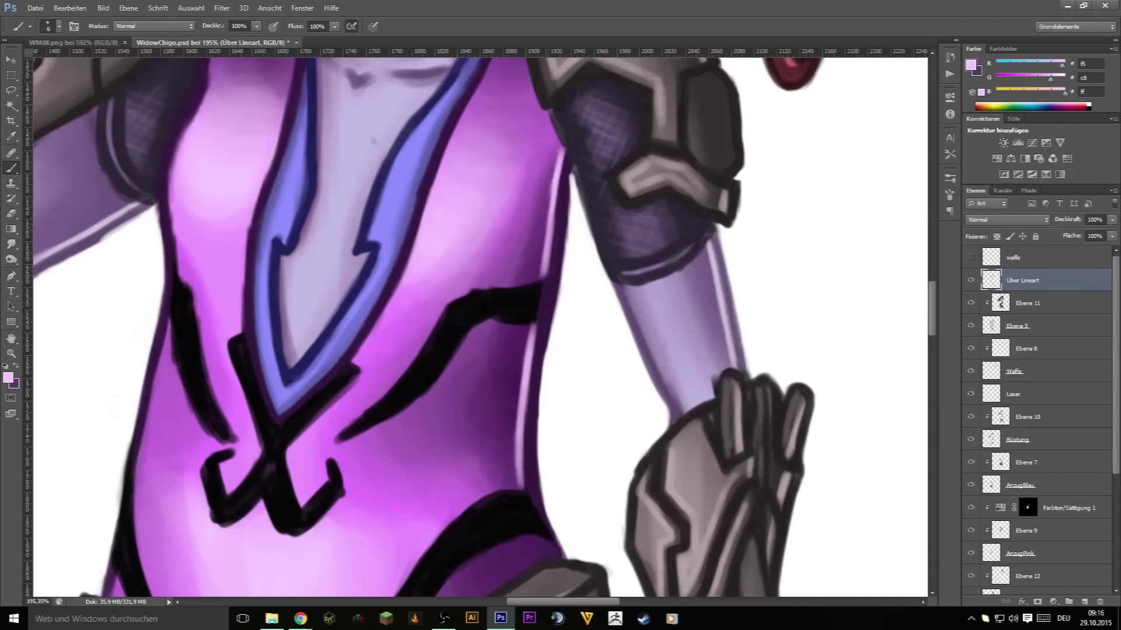
scroll(525, 218, "down", 2)
scroll(525, 218, "down", 2)
scroll(526, 217, "up", 5)
scroll(525, 218, "down", 8)
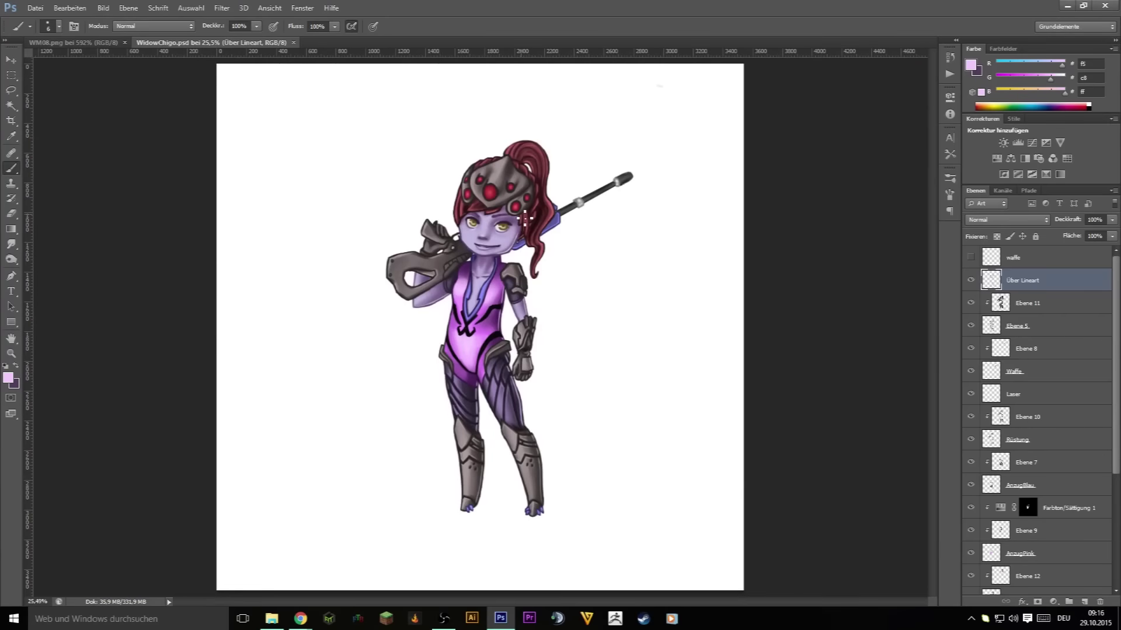